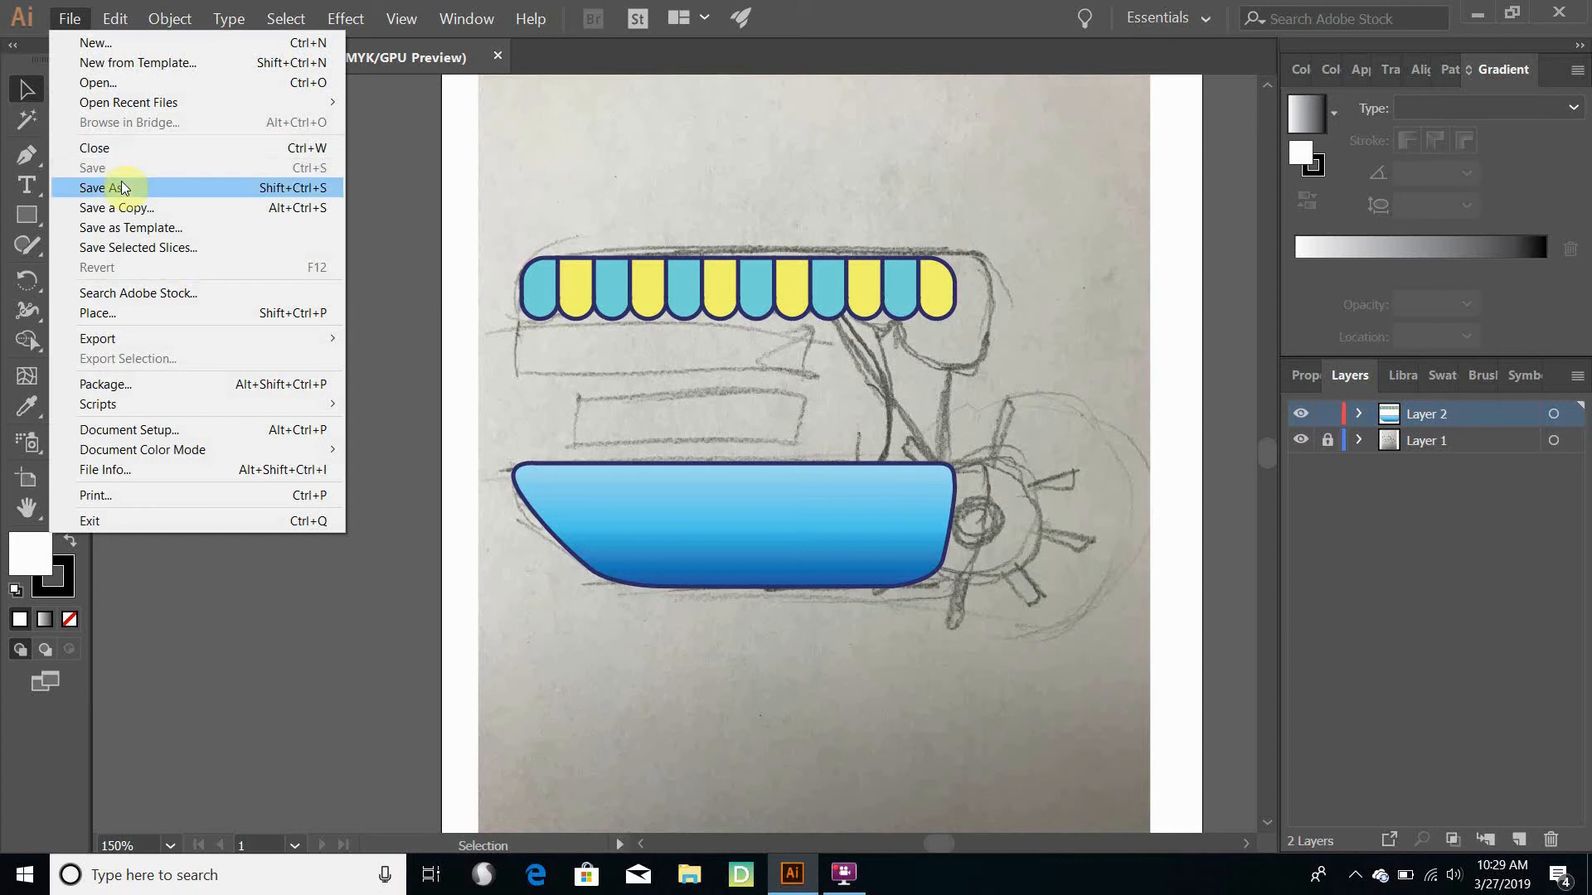
pyautogui.click(123, 184)
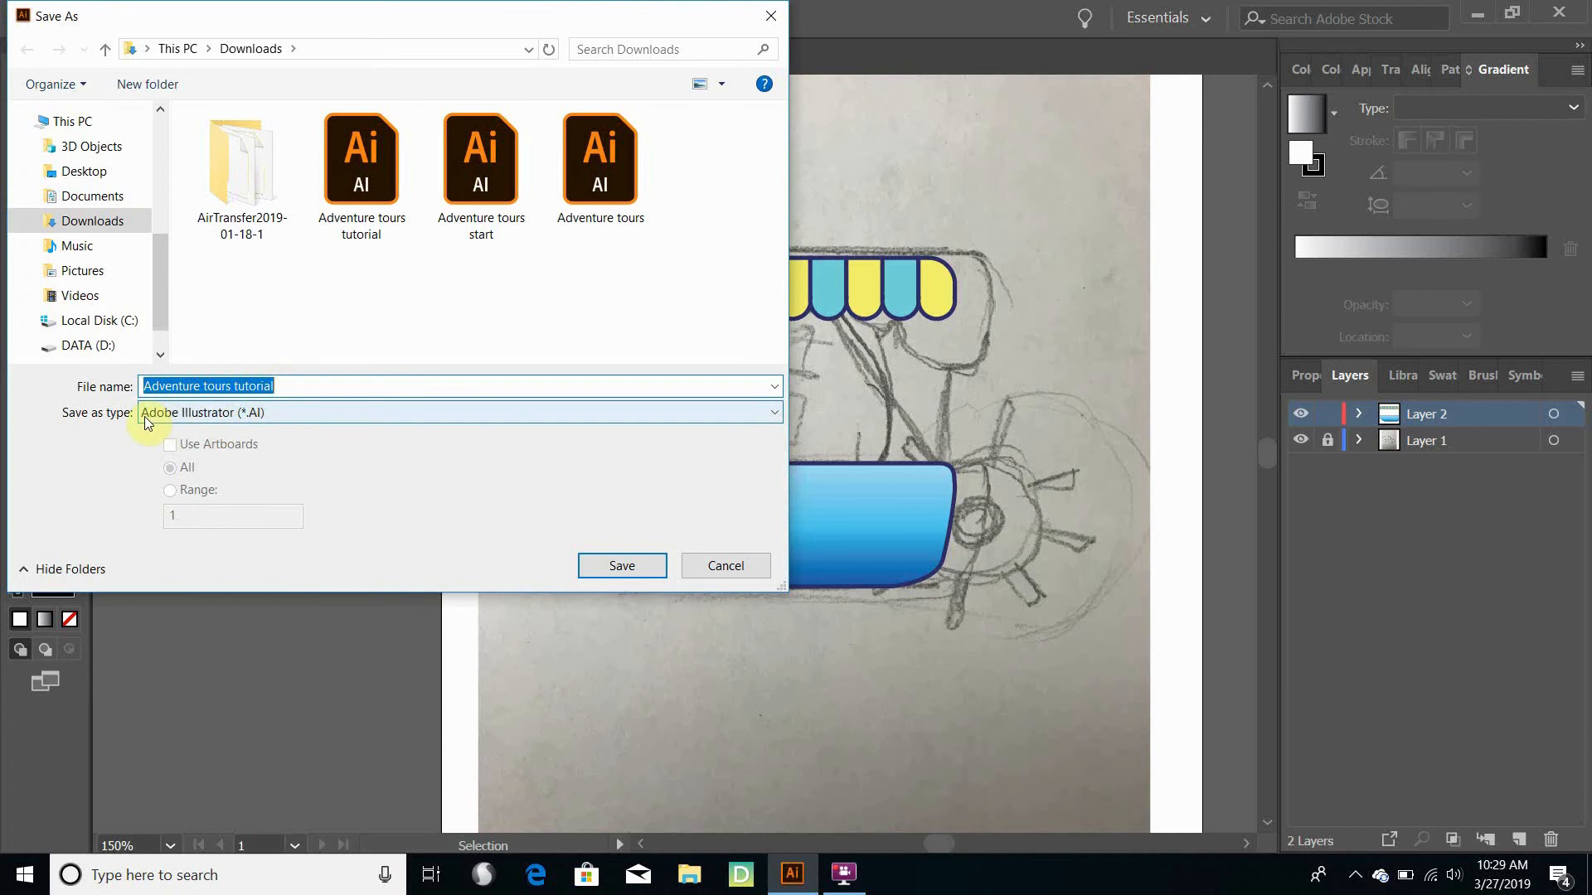
pyautogui.click(267, 420)
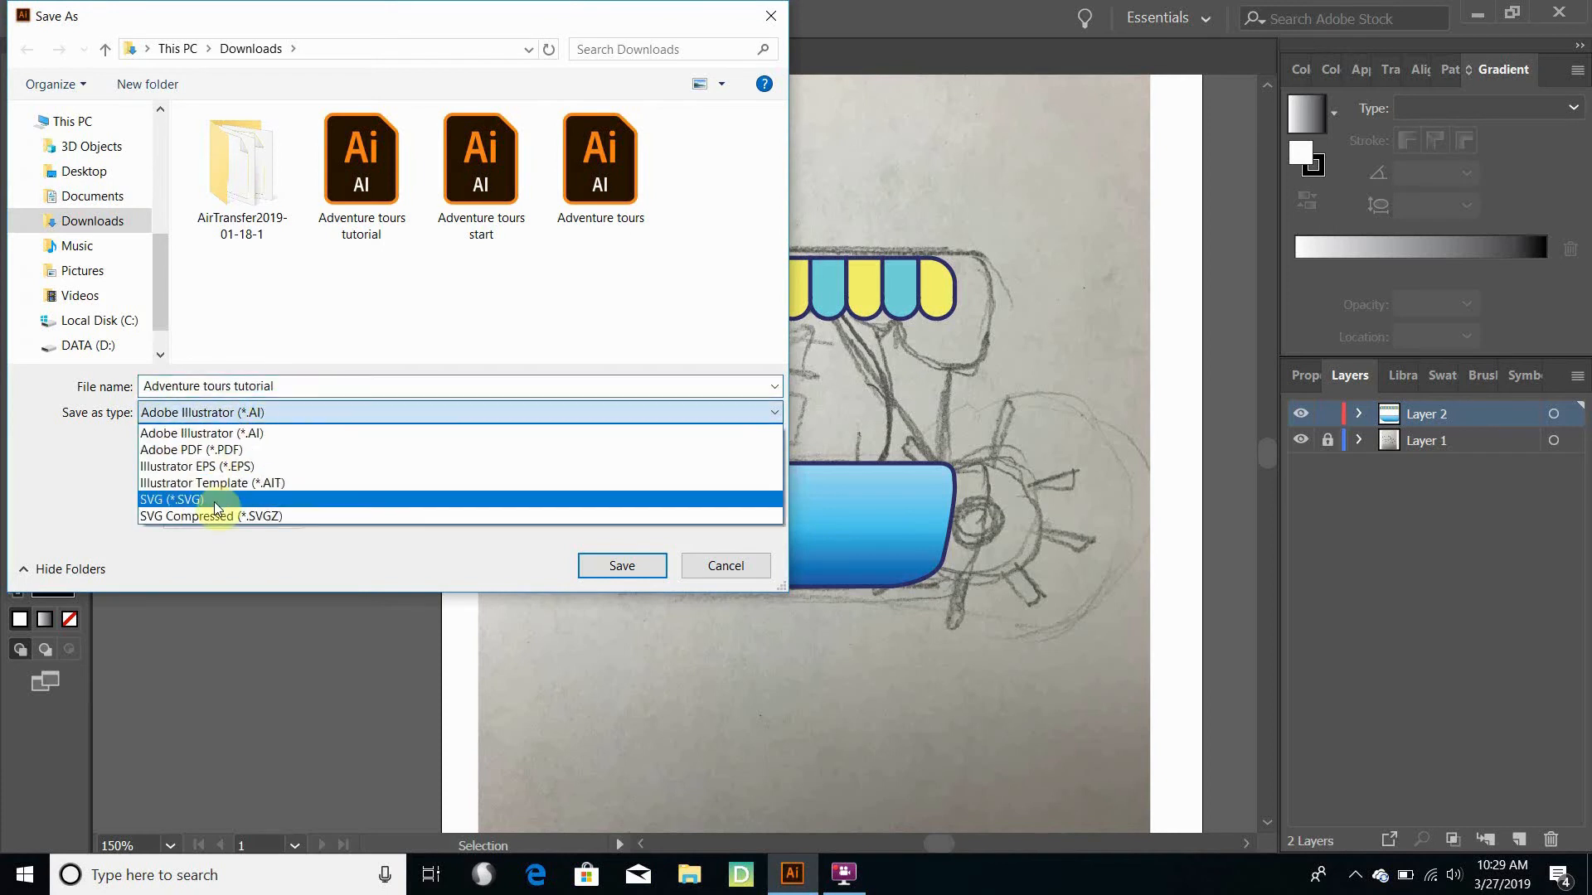
pyautogui.click(96, 463)
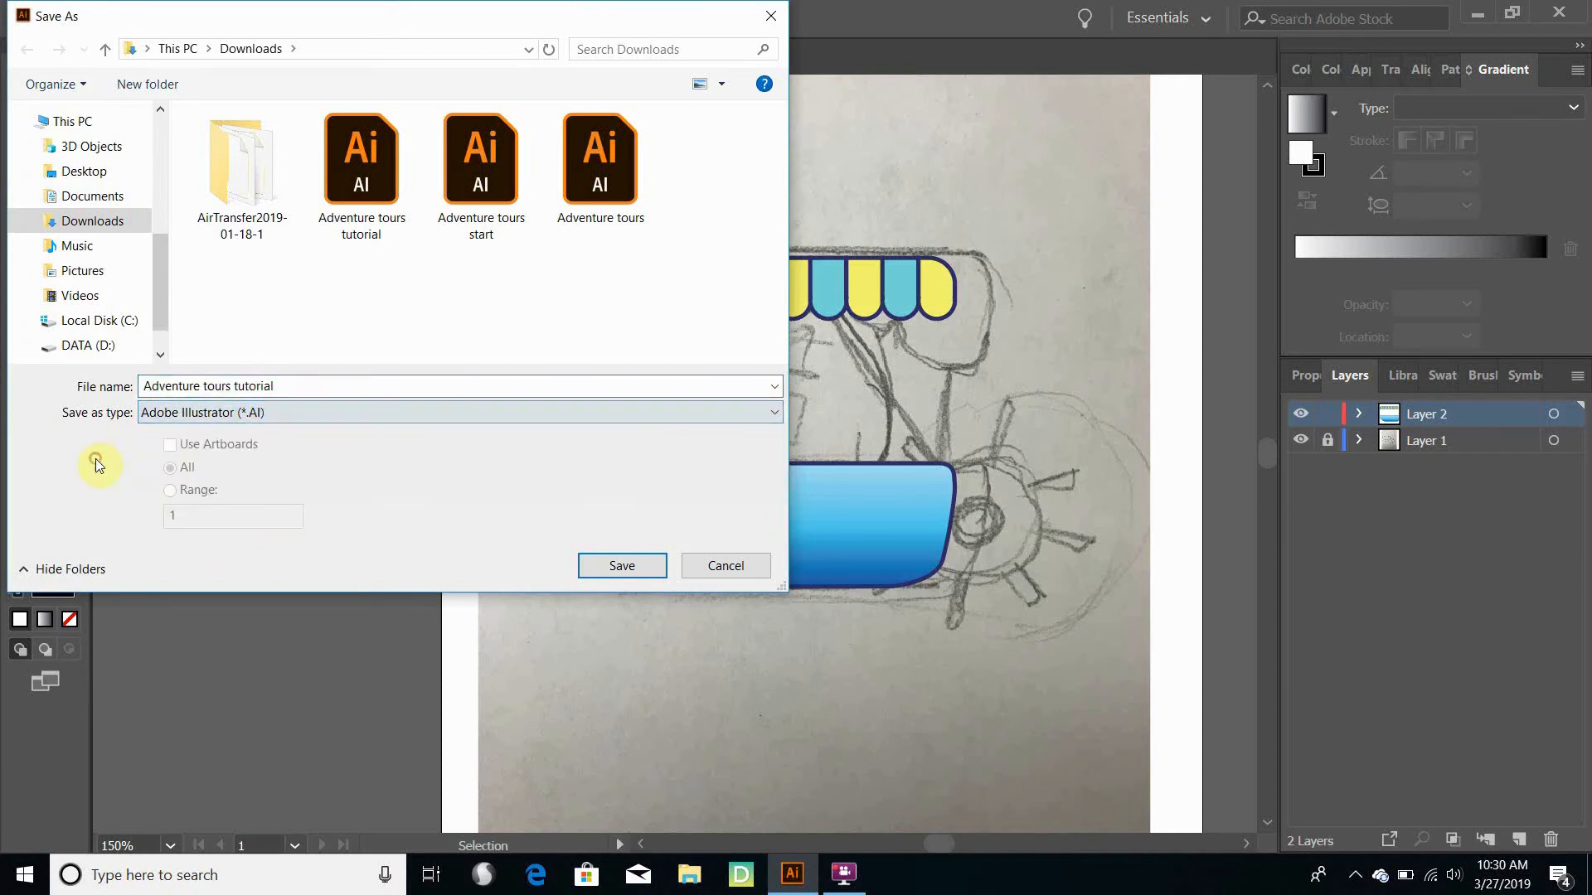
pyautogui.click(746, 566)
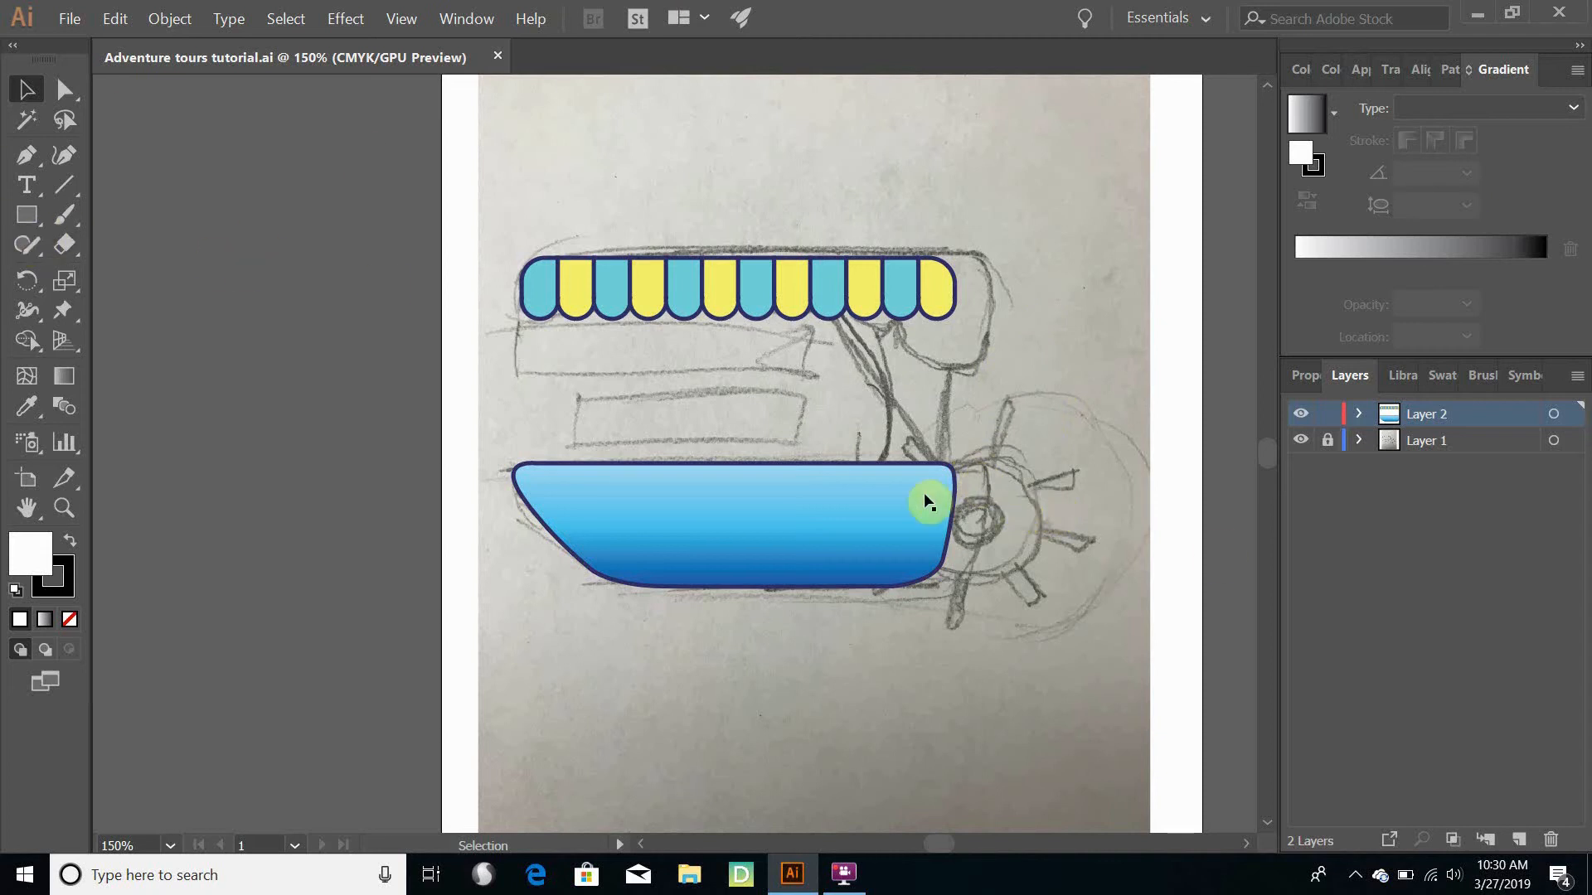
# - Draw a circle with the Ellipse tool over the sketched paddle wheel at the boat's rear end
pyautogui.click(27, 218)
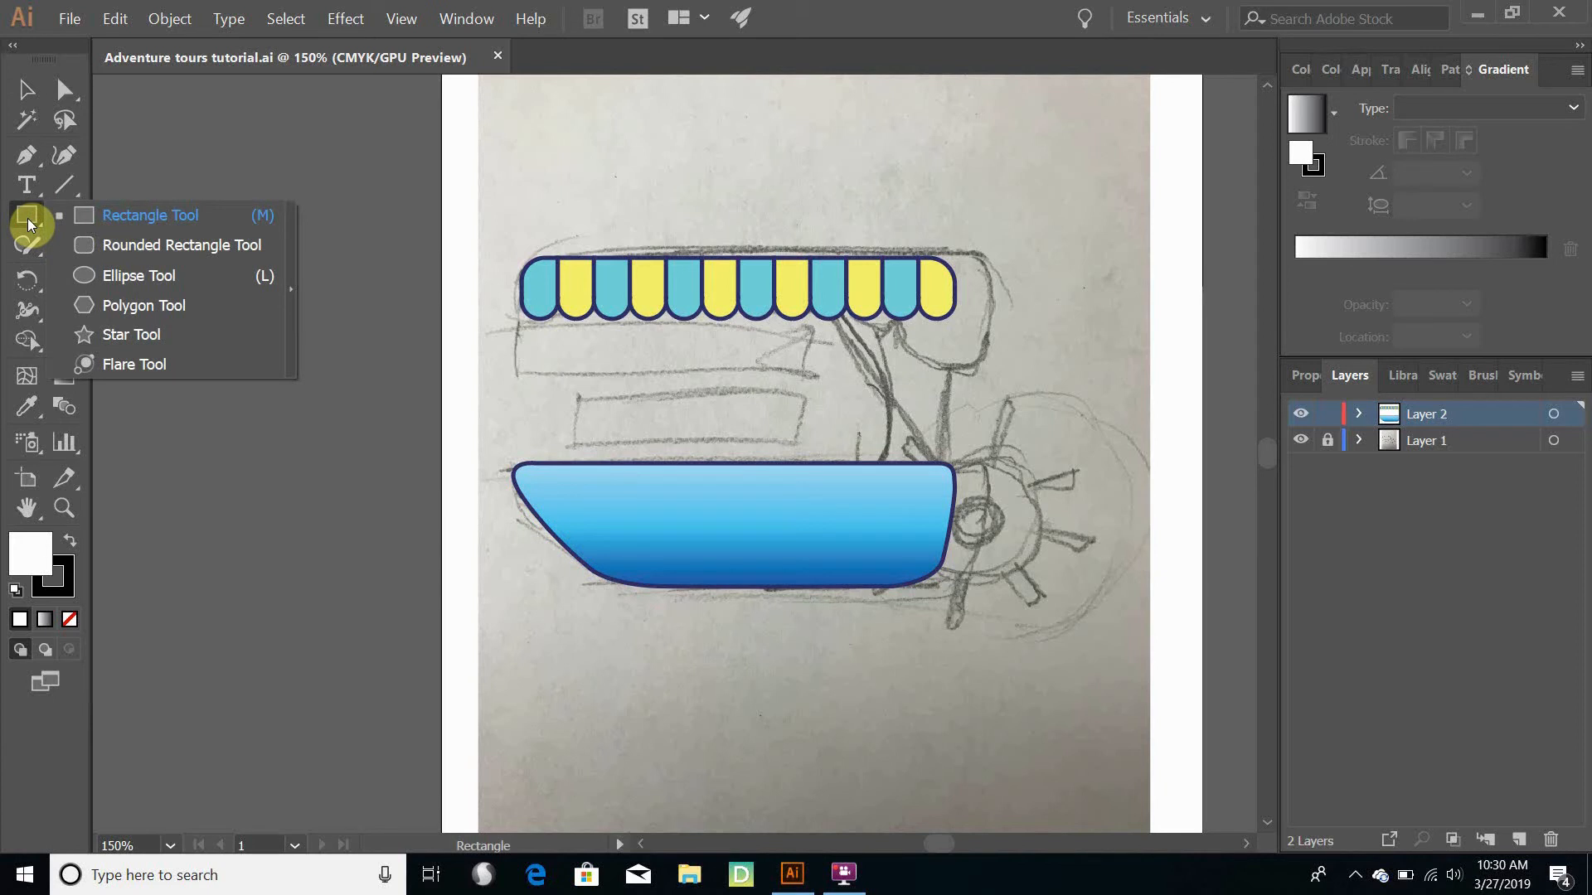
pyautogui.click(143, 277)
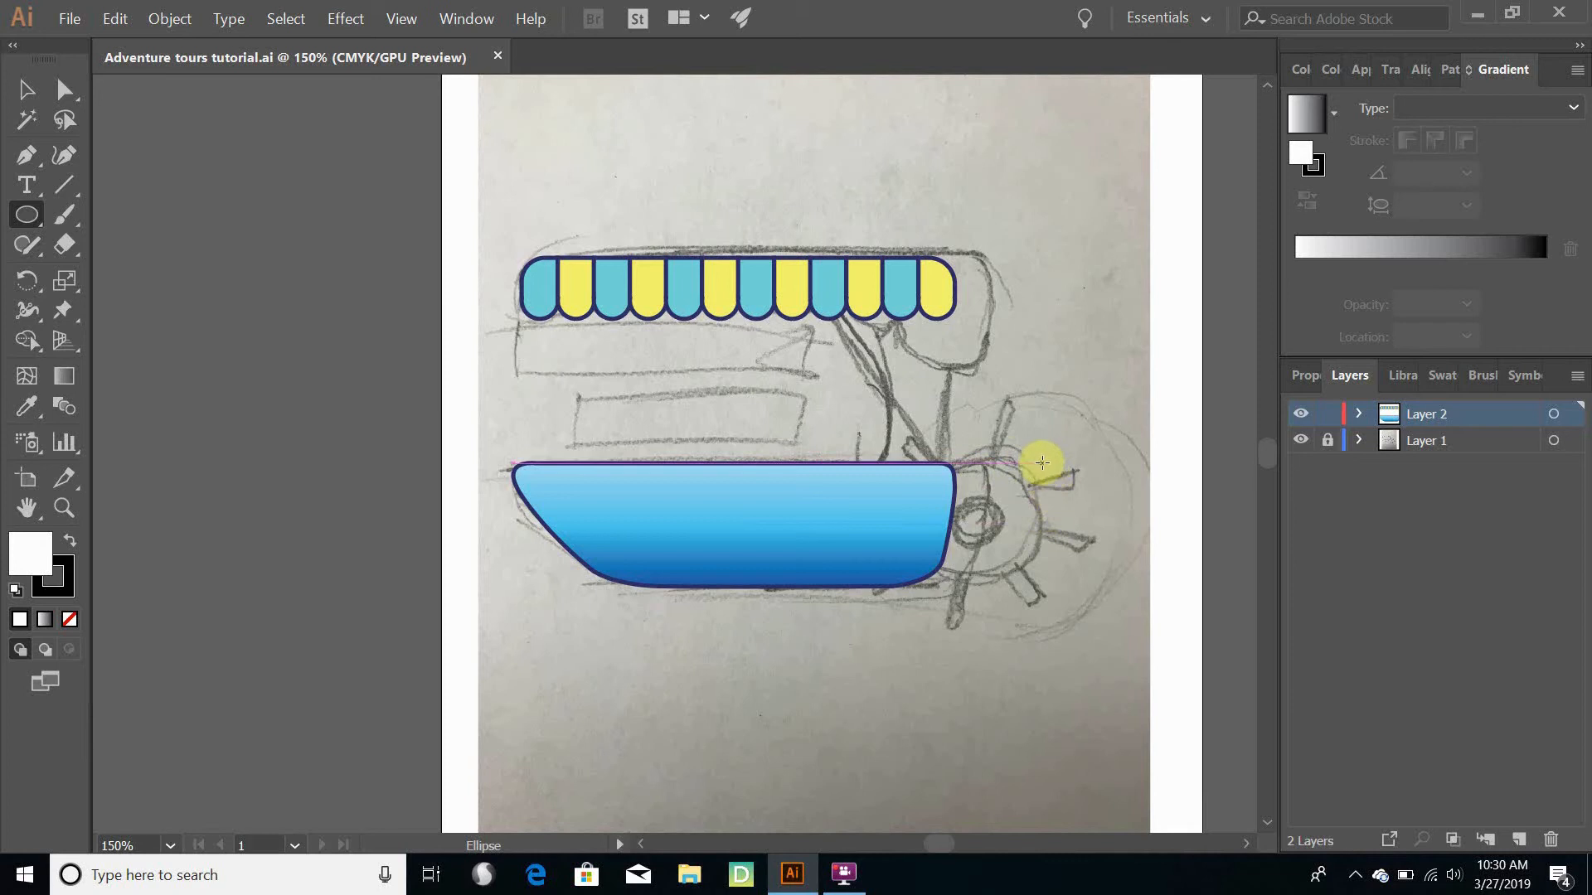
pyautogui.moveTo(1040, 464)
pyautogui.mouseDown()
pyautogui.moveTo(944, 543)
pyautogui.moveTo(924, 583)
pyautogui.mouseUp()
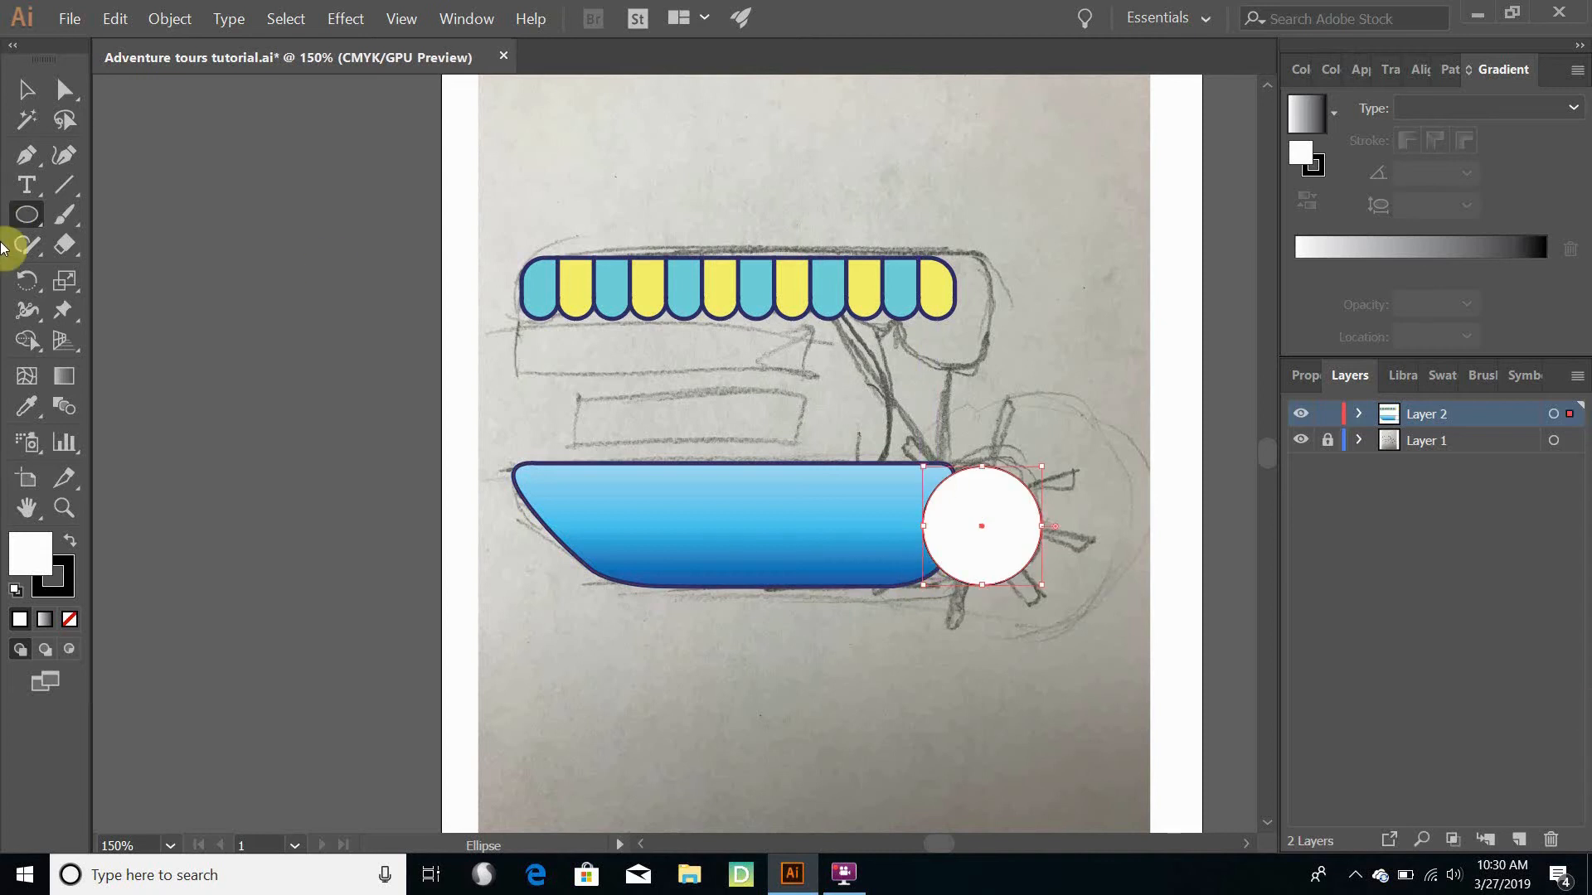
# - Fill the paddle wheel circle with the golden colour #DBB958
pyautogui.doubleClick(33, 554)
pyautogui.click(1250, 486)
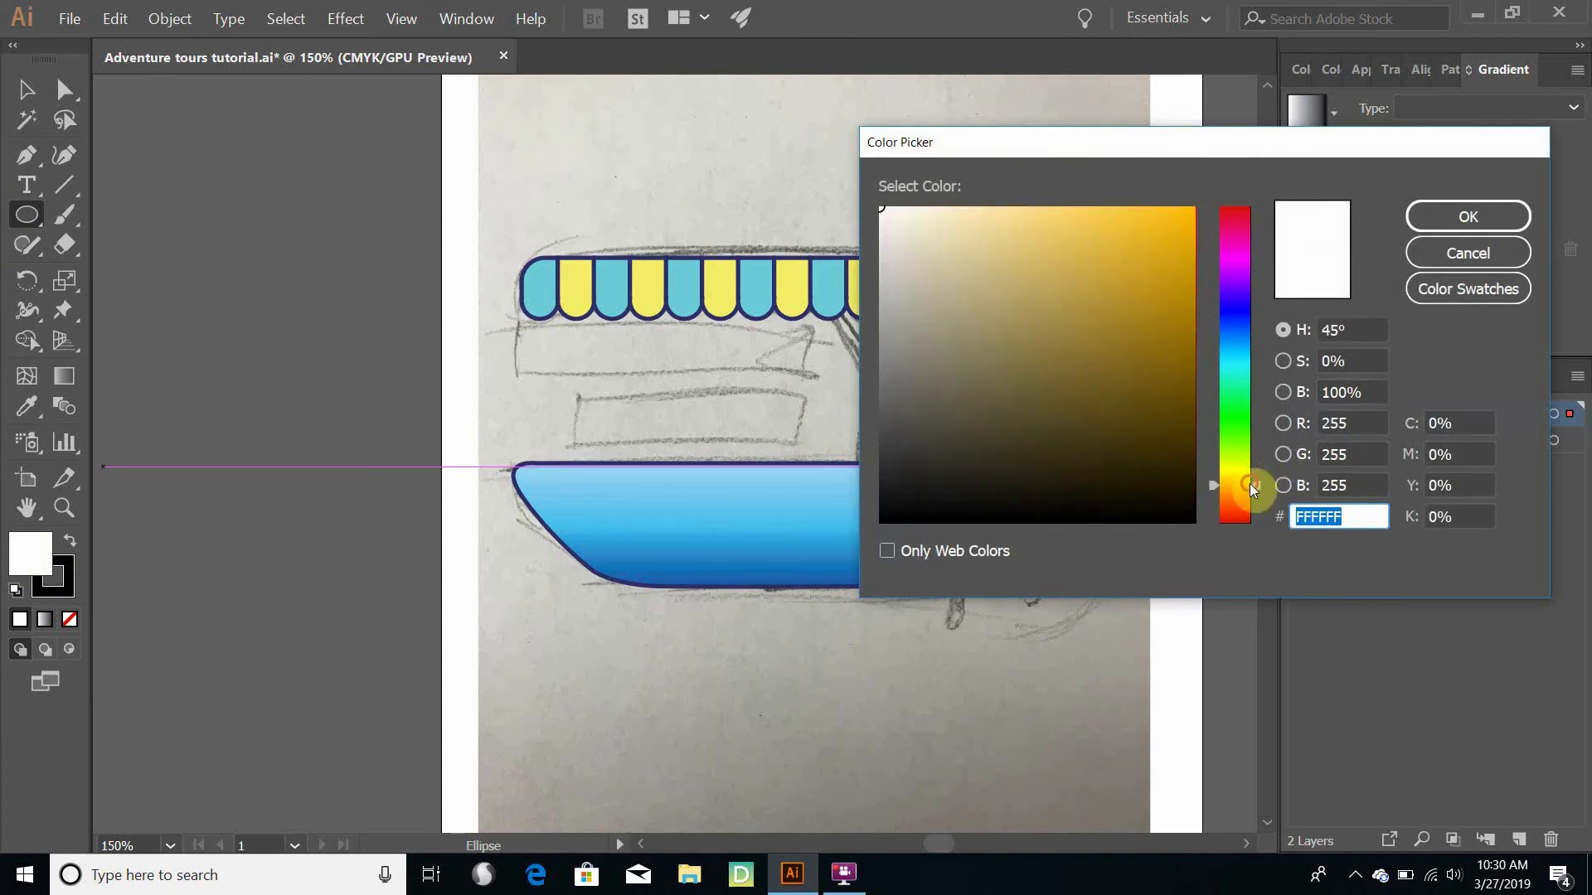
pyautogui.moveTo(974, 224)
pyautogui.mouseDown()
pyautogui.moveTo(1043, 228)
pyautogui.moveTo(1070, 250)
pyautogui.mouseUp()
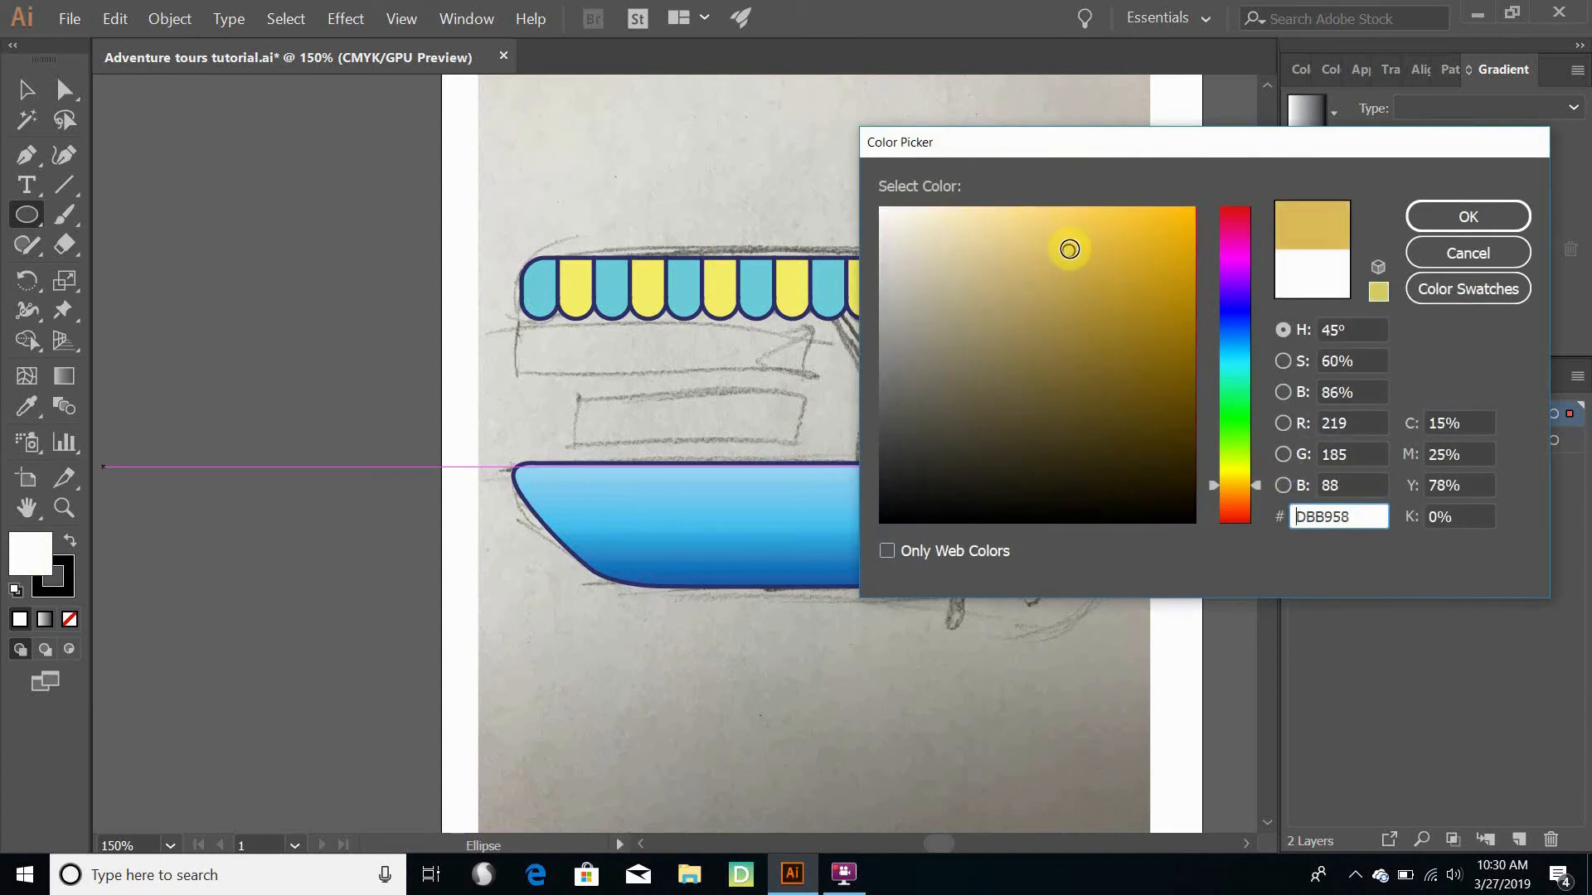
pyautogui.click(1472, 216)
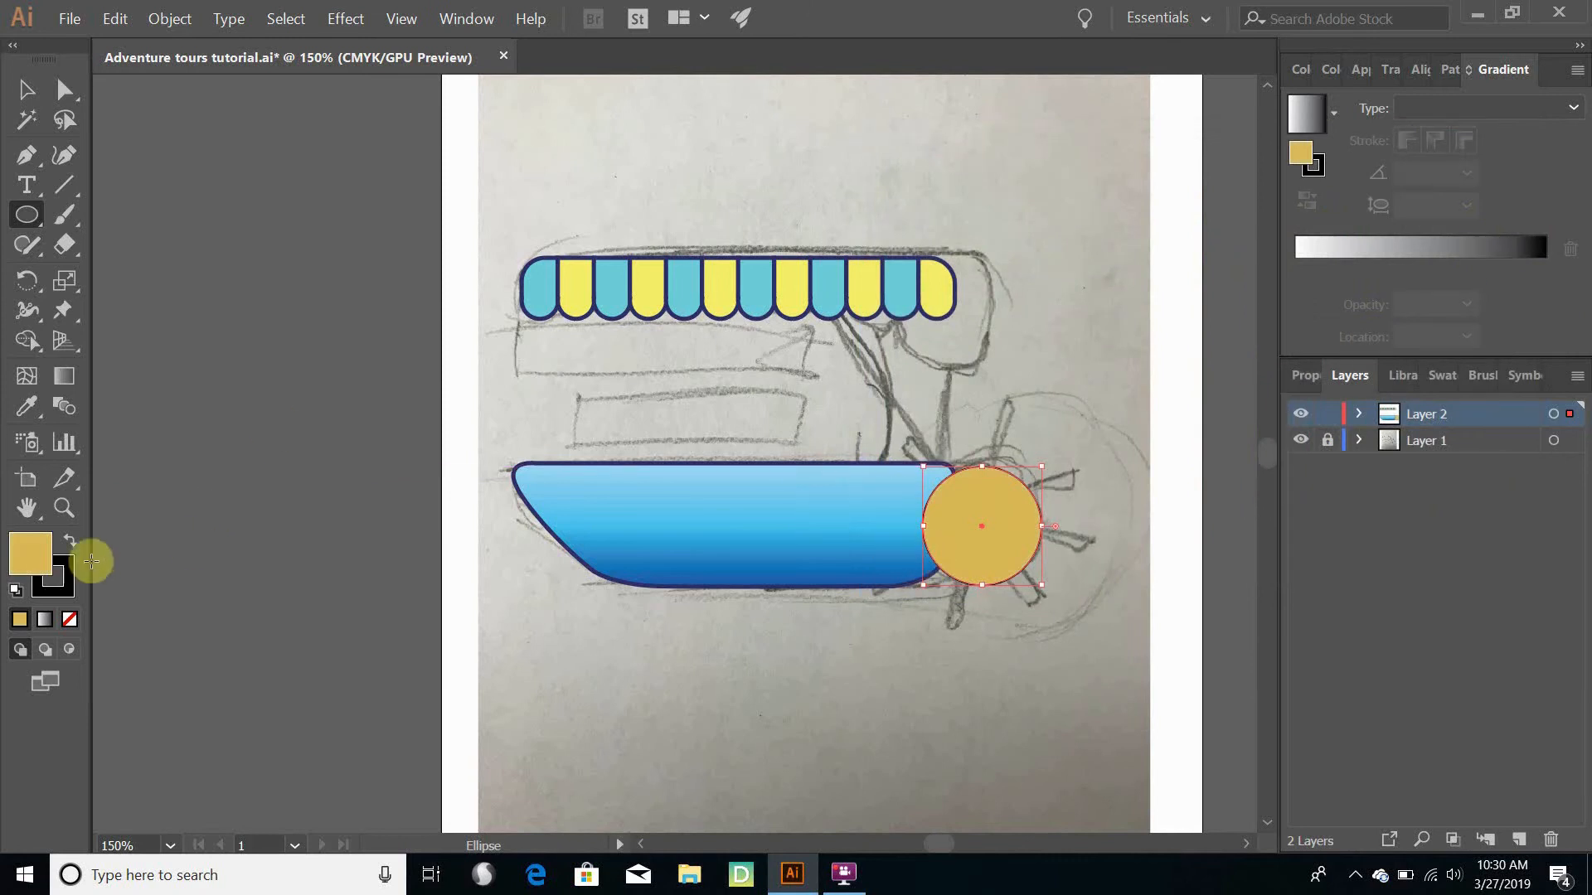
# - Sample only the hull's dark blue outline colour #2E2F68 onto the circle's stroke with the Eyedropper
pyautogui.click(49, 588)
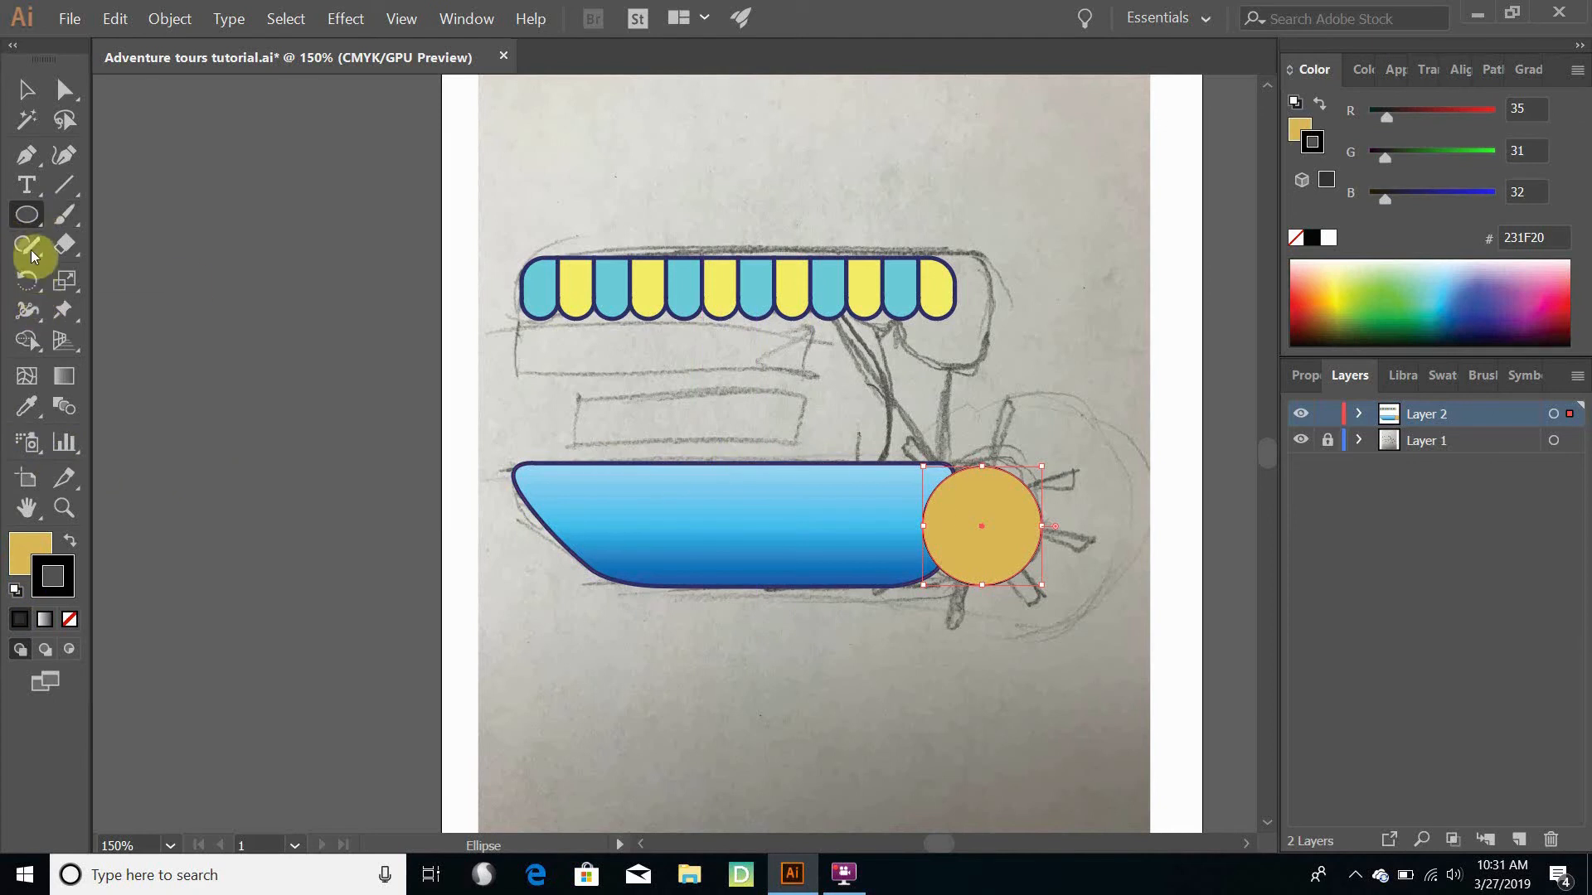
pyautogui.click(25, 407)
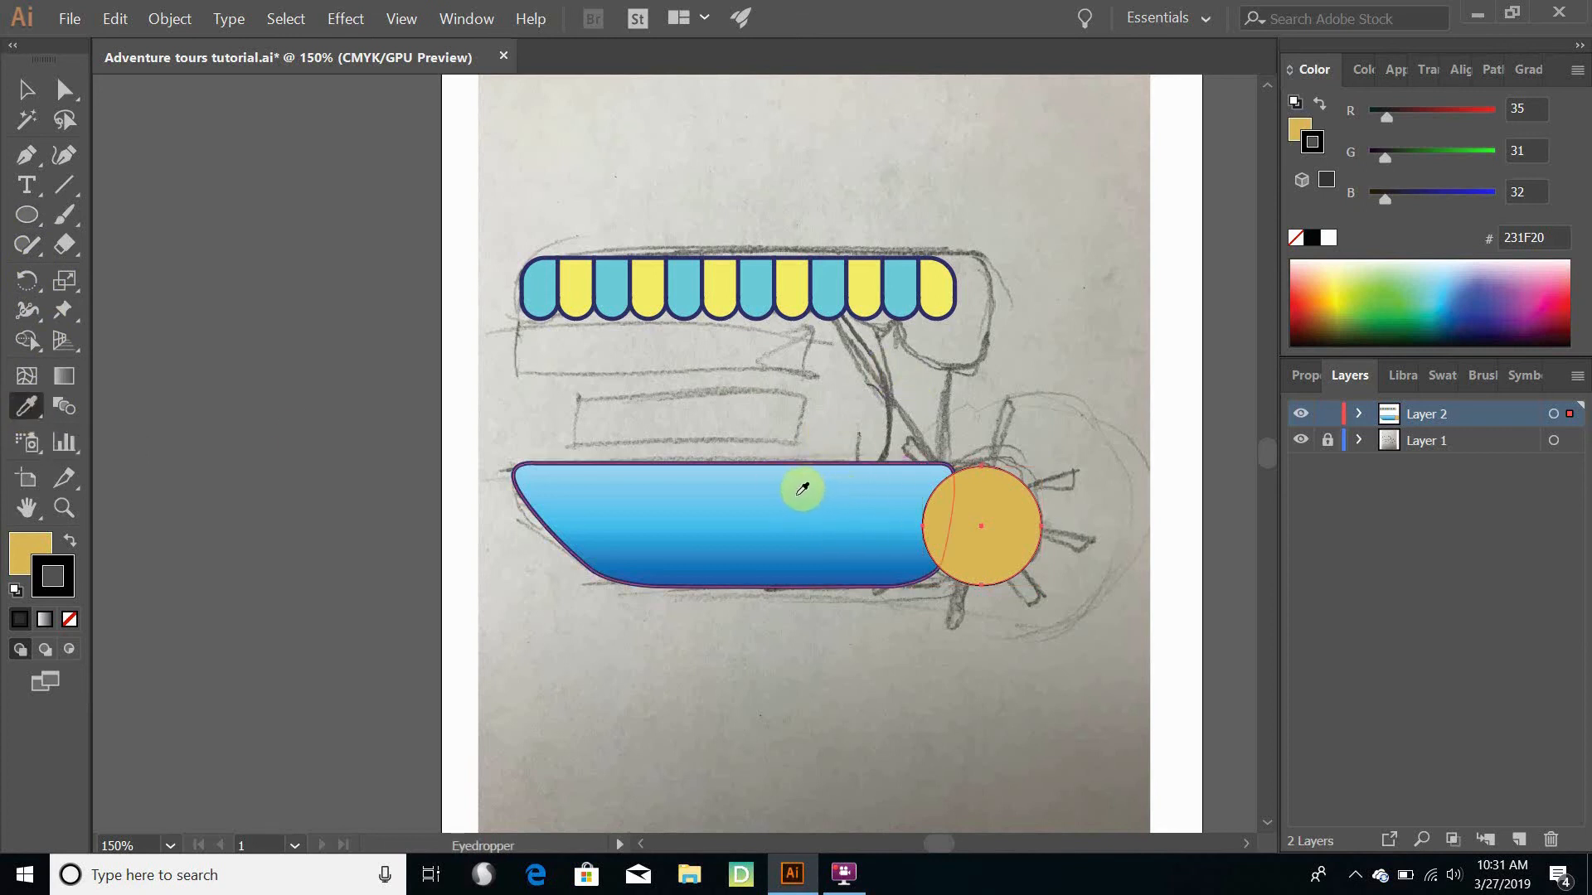
pyautogui.click(802, 489)
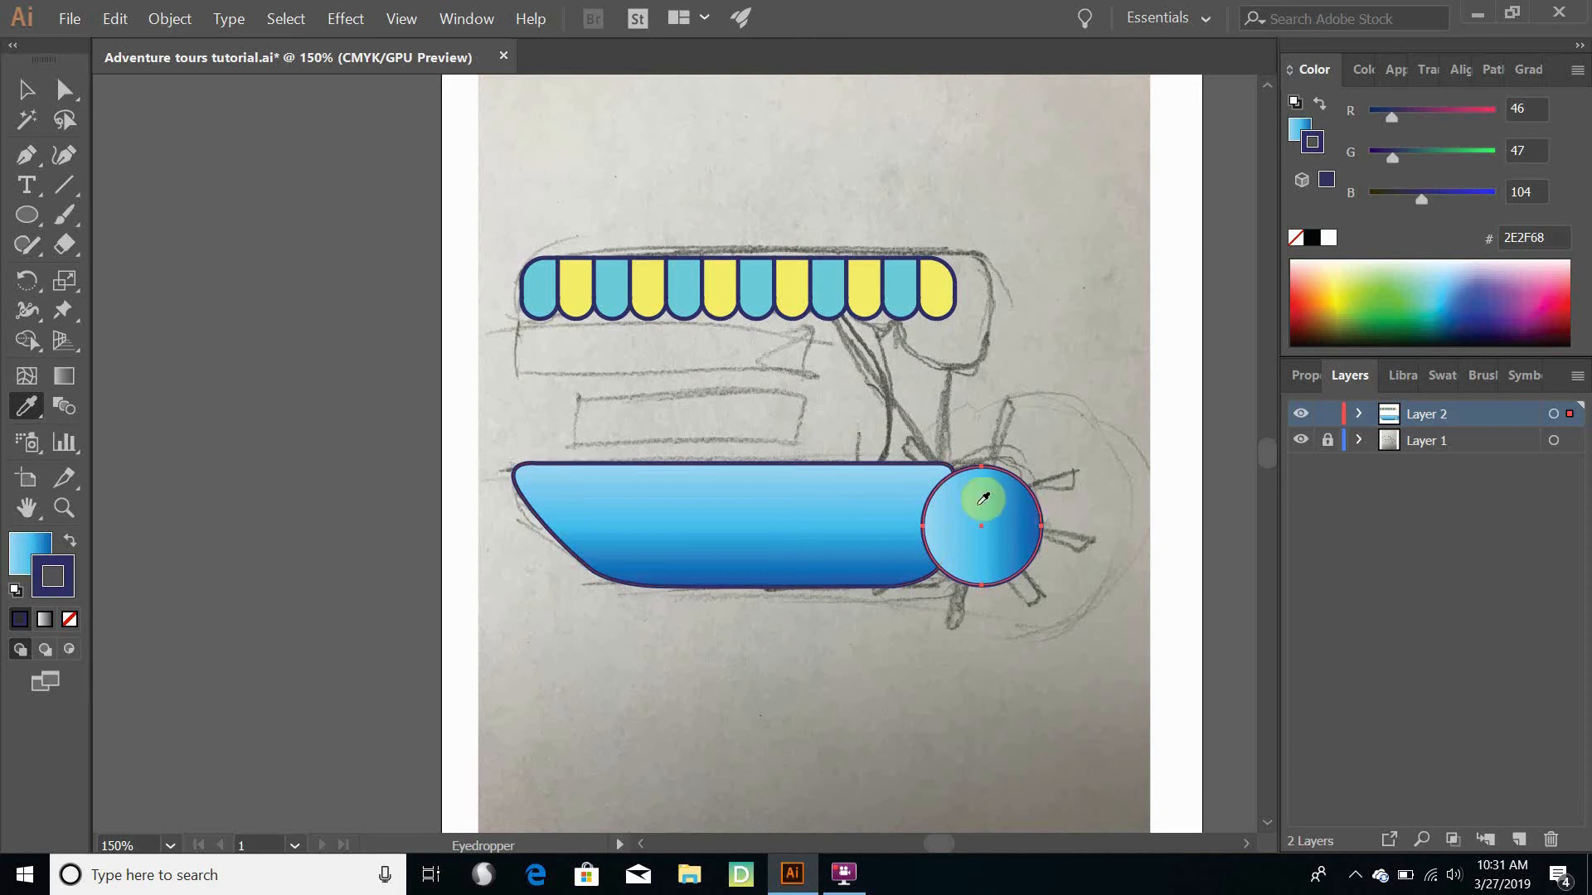
pyautogui.press('ctrl')
pyautogui.hotkey('ctrl', 'z')
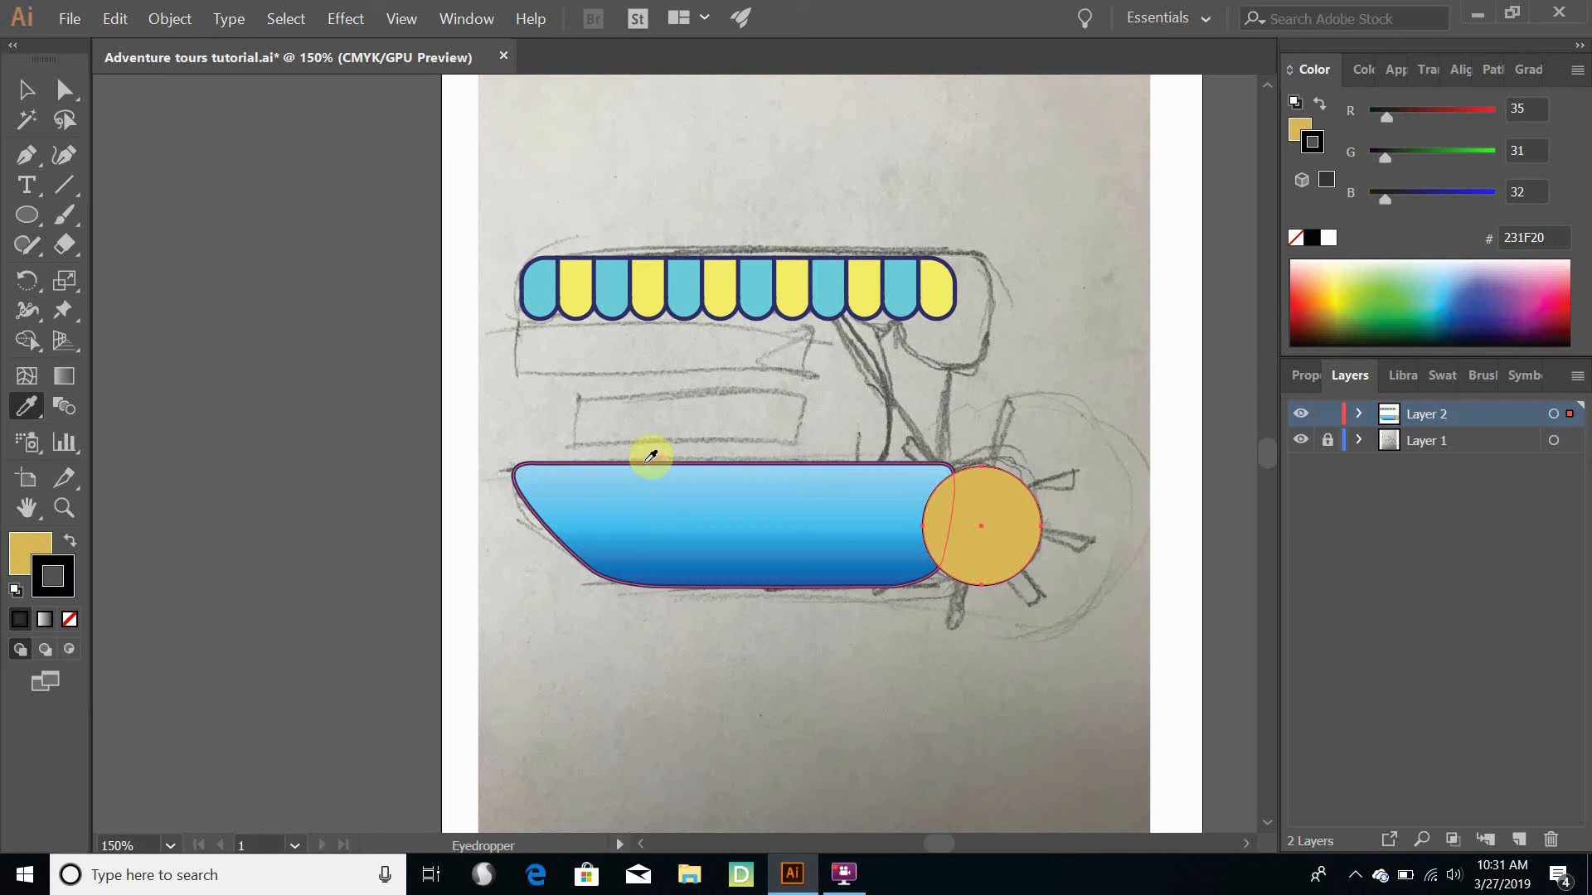
pyautogui.keyDown('shift'); pyautogui.click(648, 460); pyautogui.keyUp('shift')
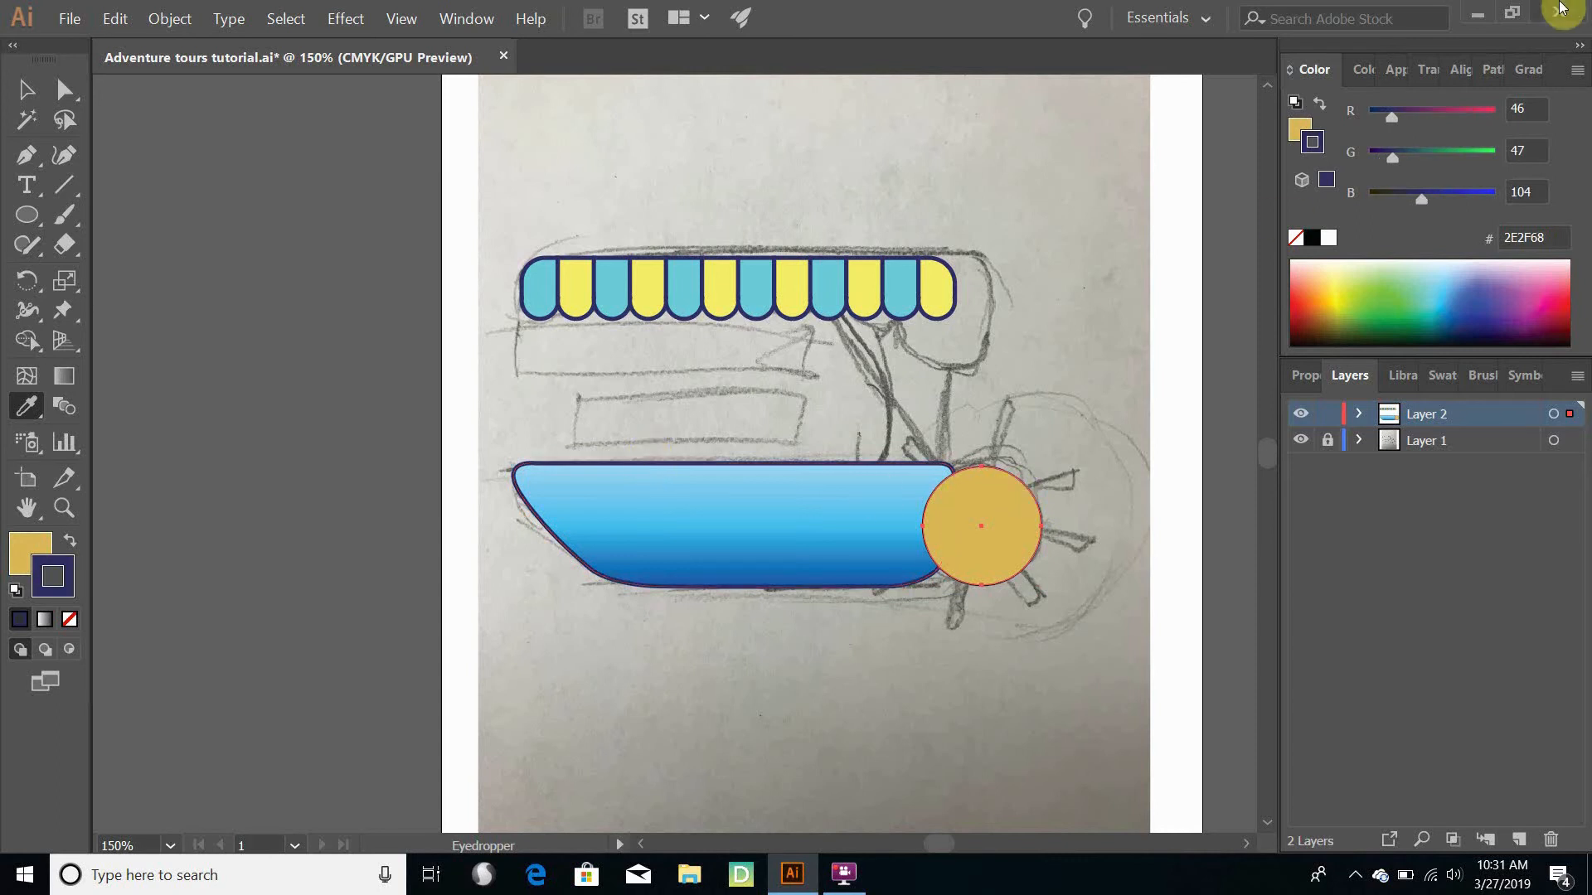
# - Set the circle's stroke weight to 3 pt and deselect it
pyautogui.click(1398, 73)
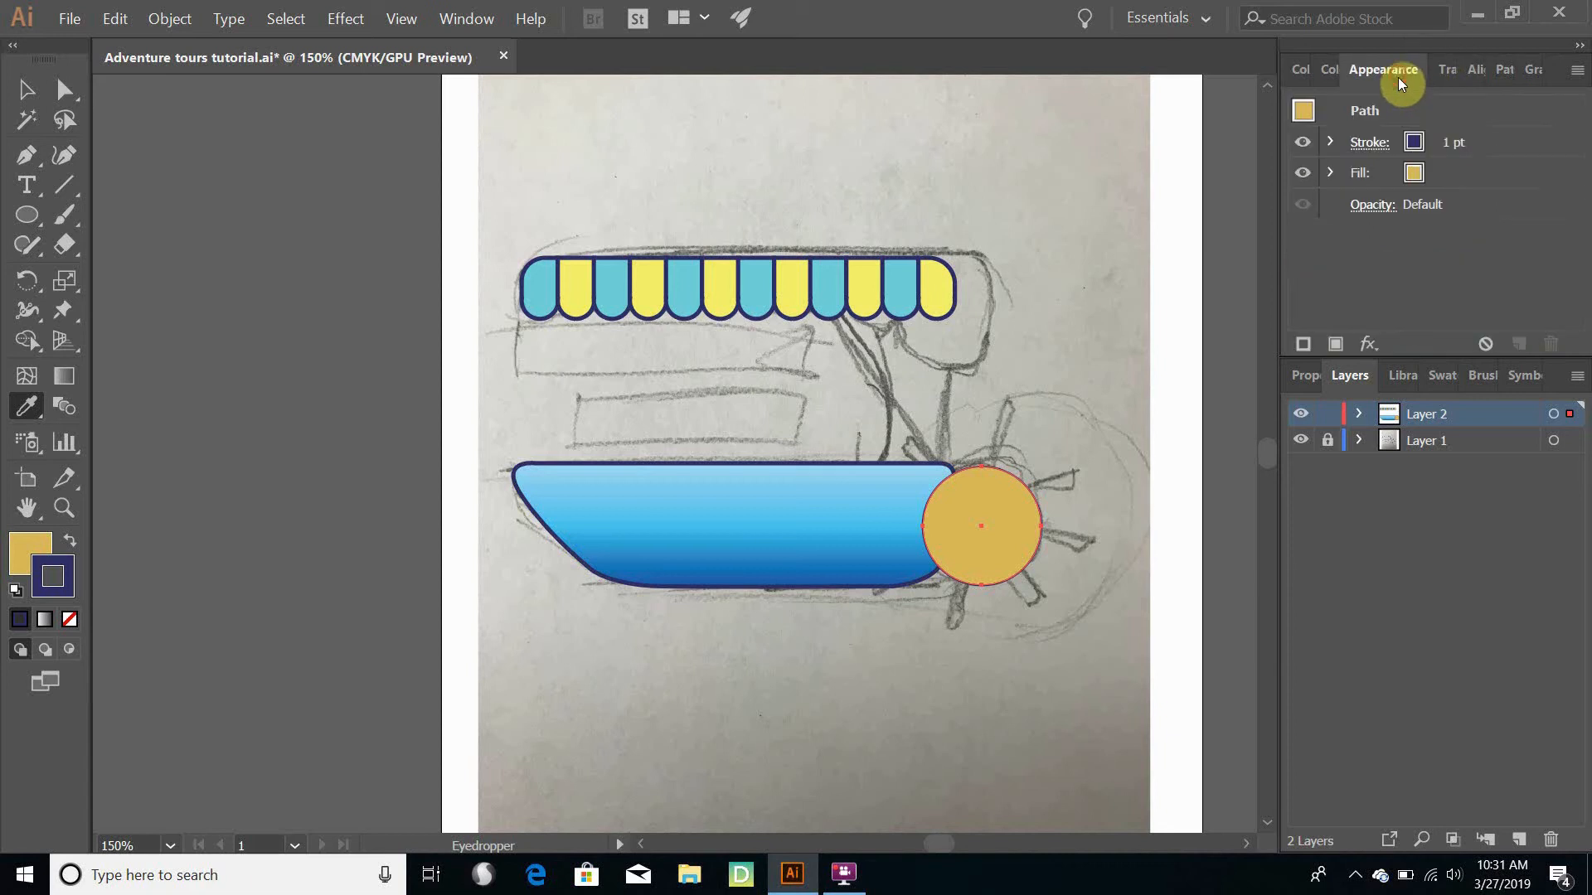
pyautogui.click(1447, 143)
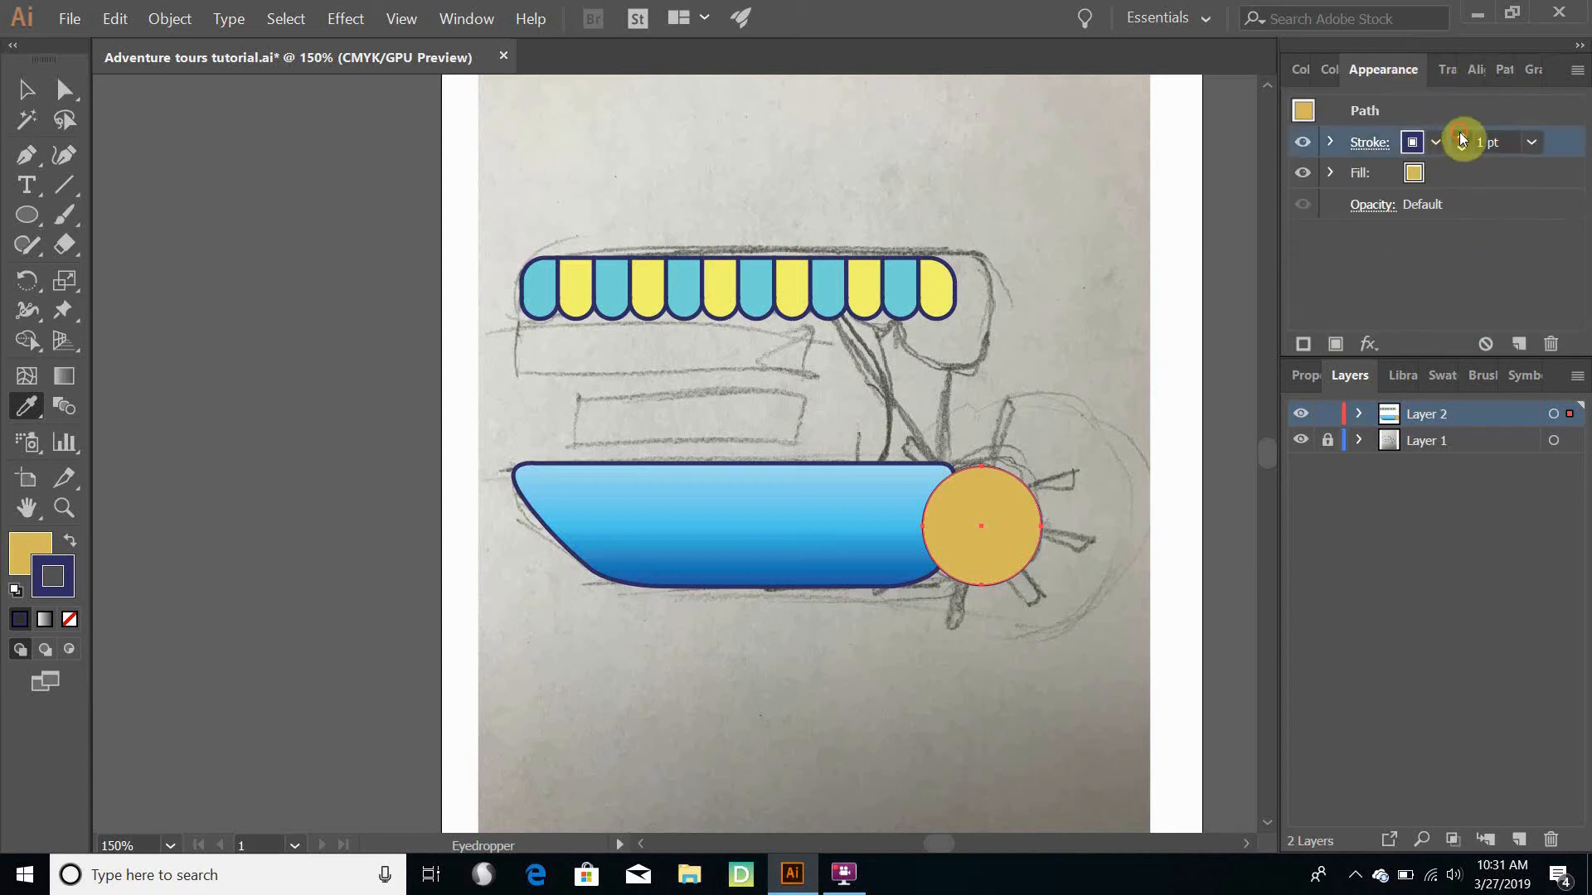
pyautogui.click(1460, 136)
pyautogui.click(1460, 136)
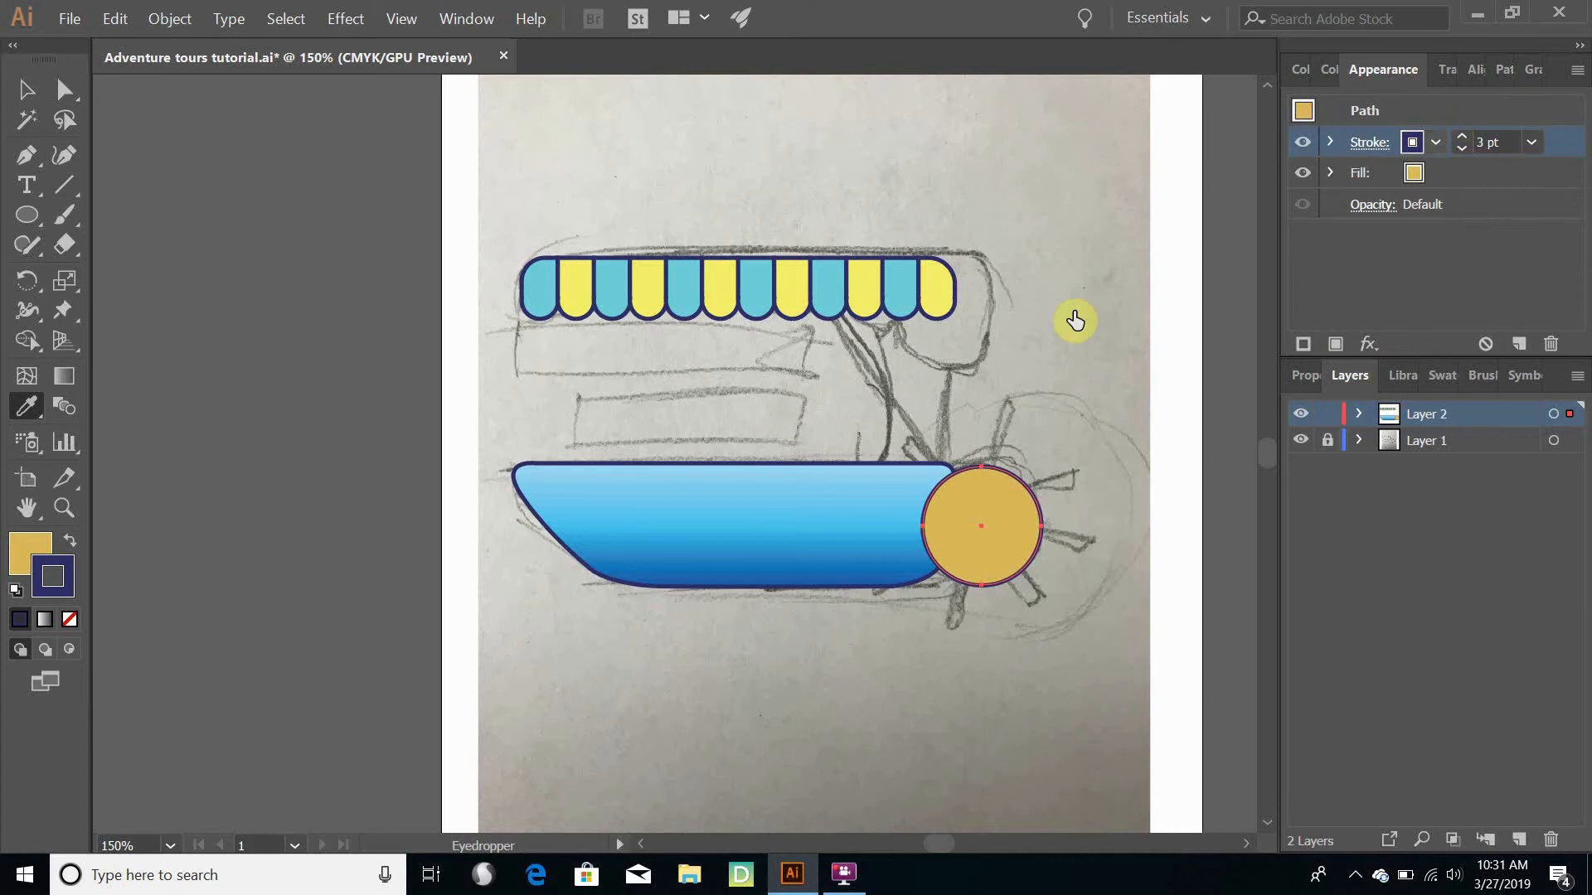
pyautogui.click(27, 88)
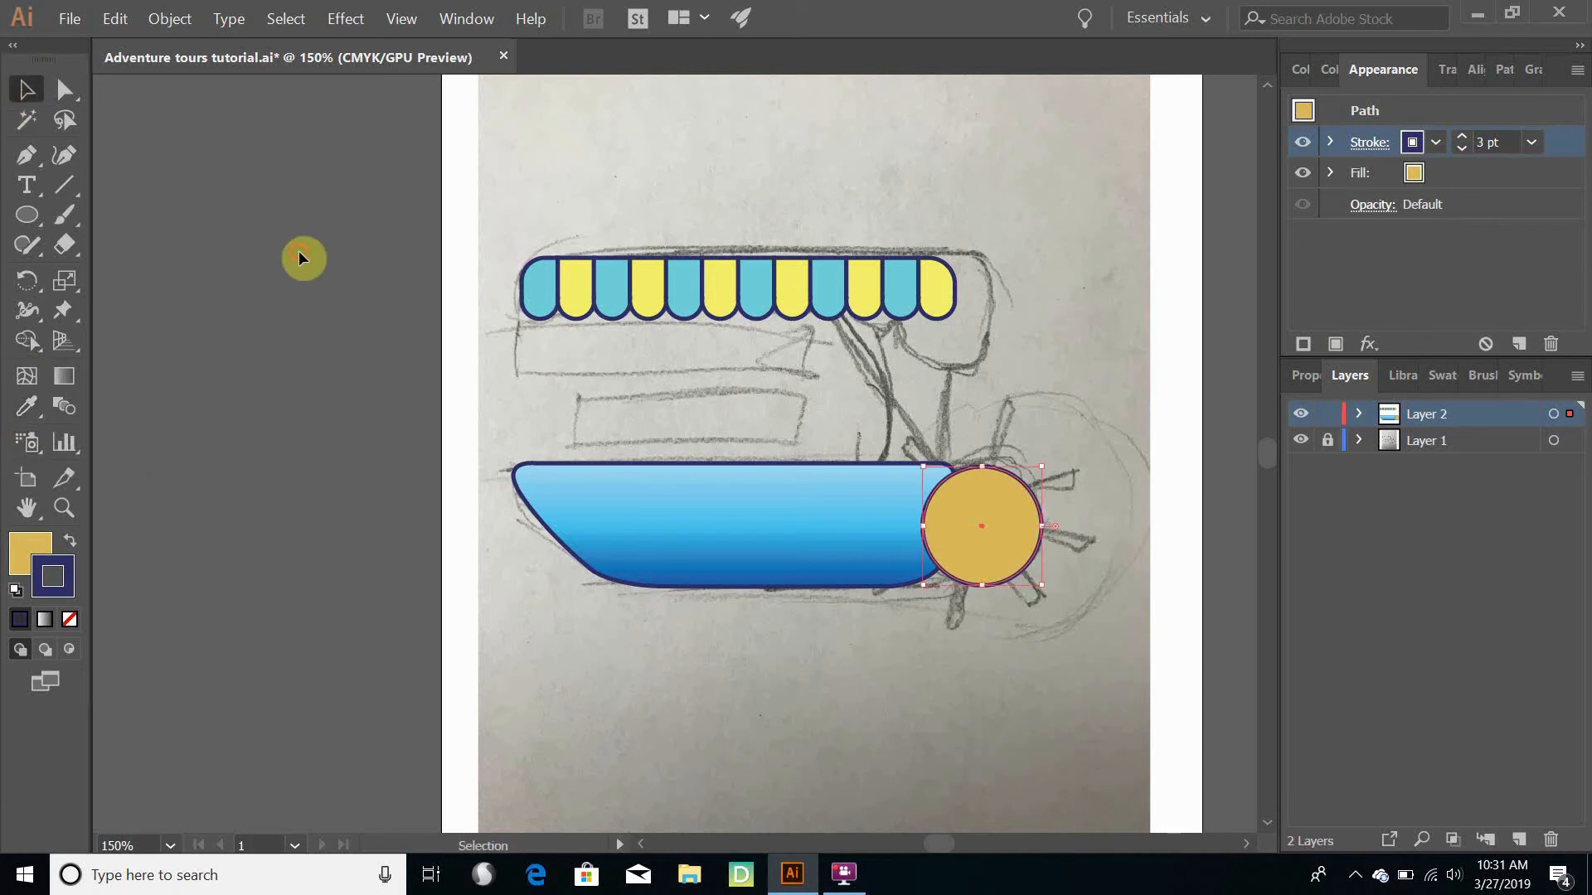
pyautogui.click(302, 257)
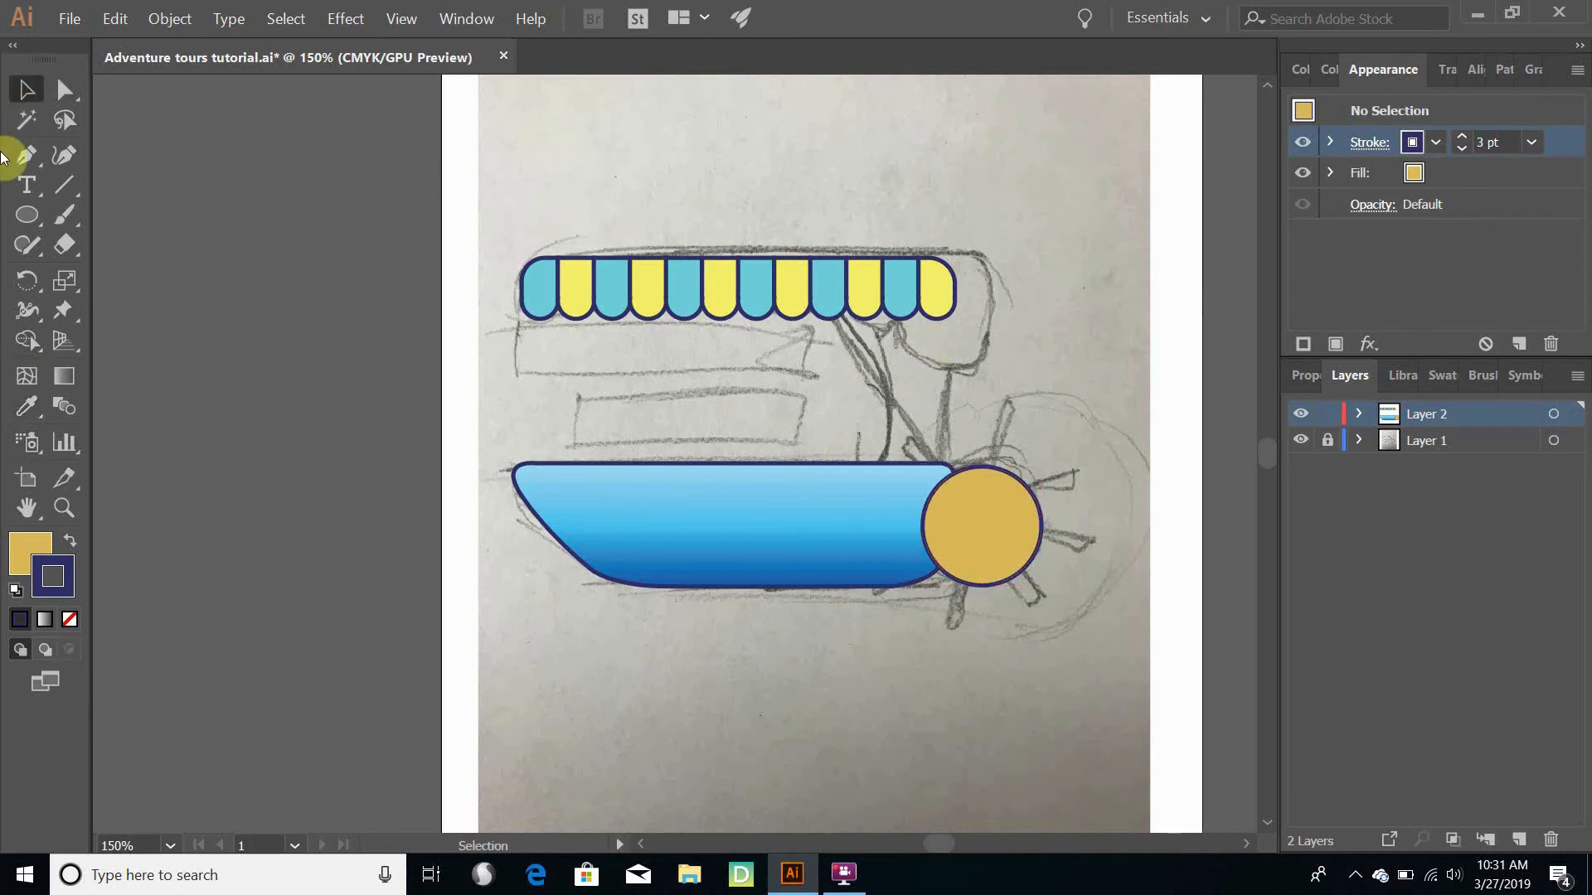
# - Draw a long, thin horizontal rectangle across the circle as a paddle bar extending past both sides
pyautogui.click(37, 221)
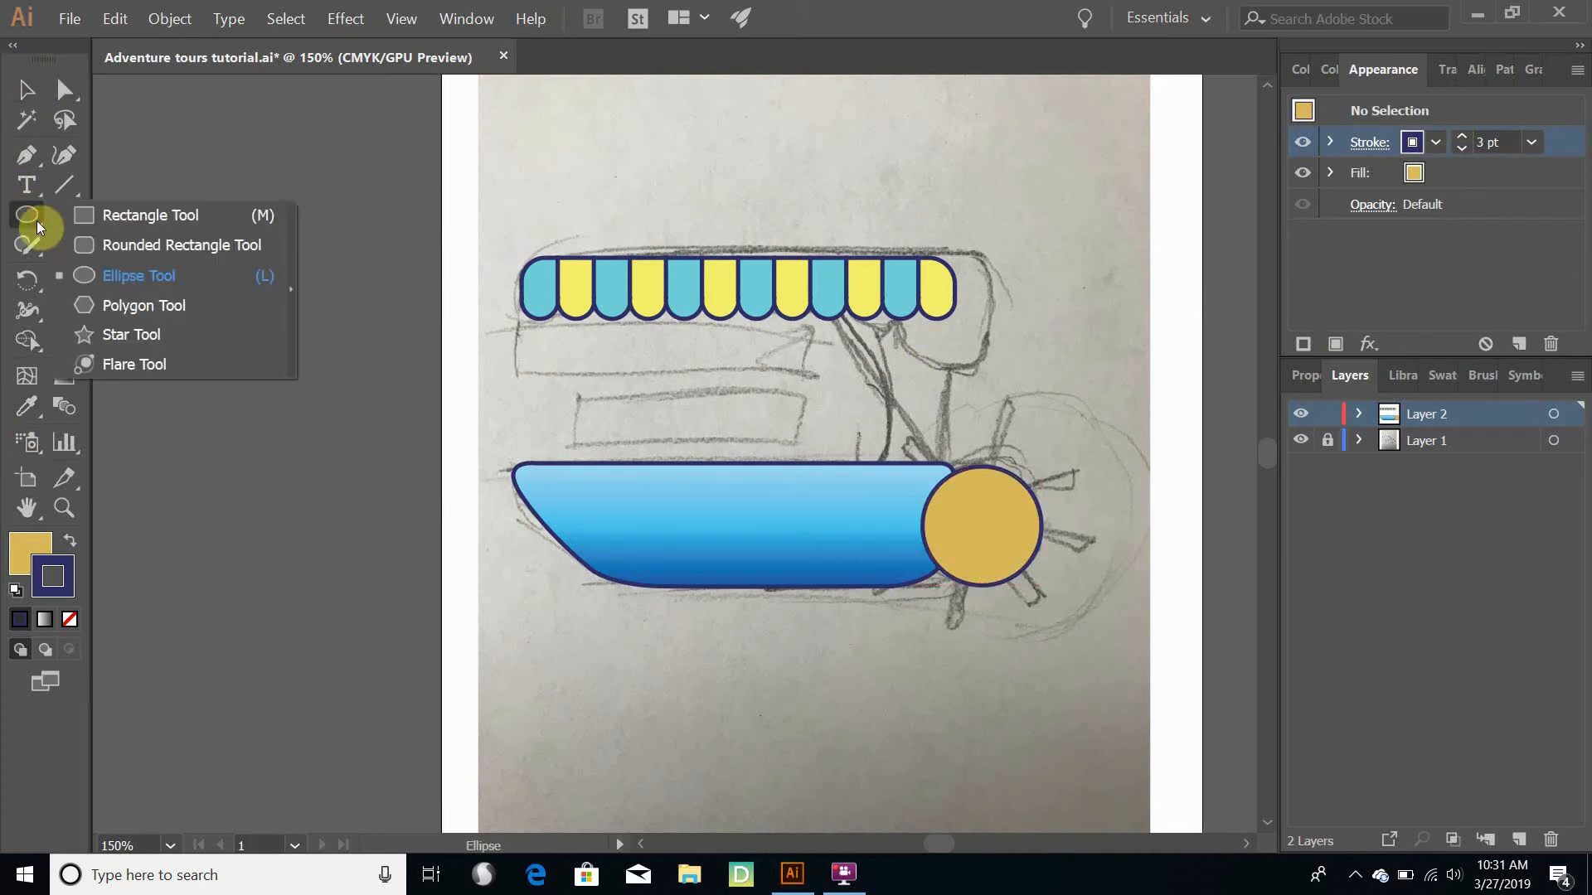
pyautogui.moveTo(37, 221); pyautogui.dragTo(151, 221)
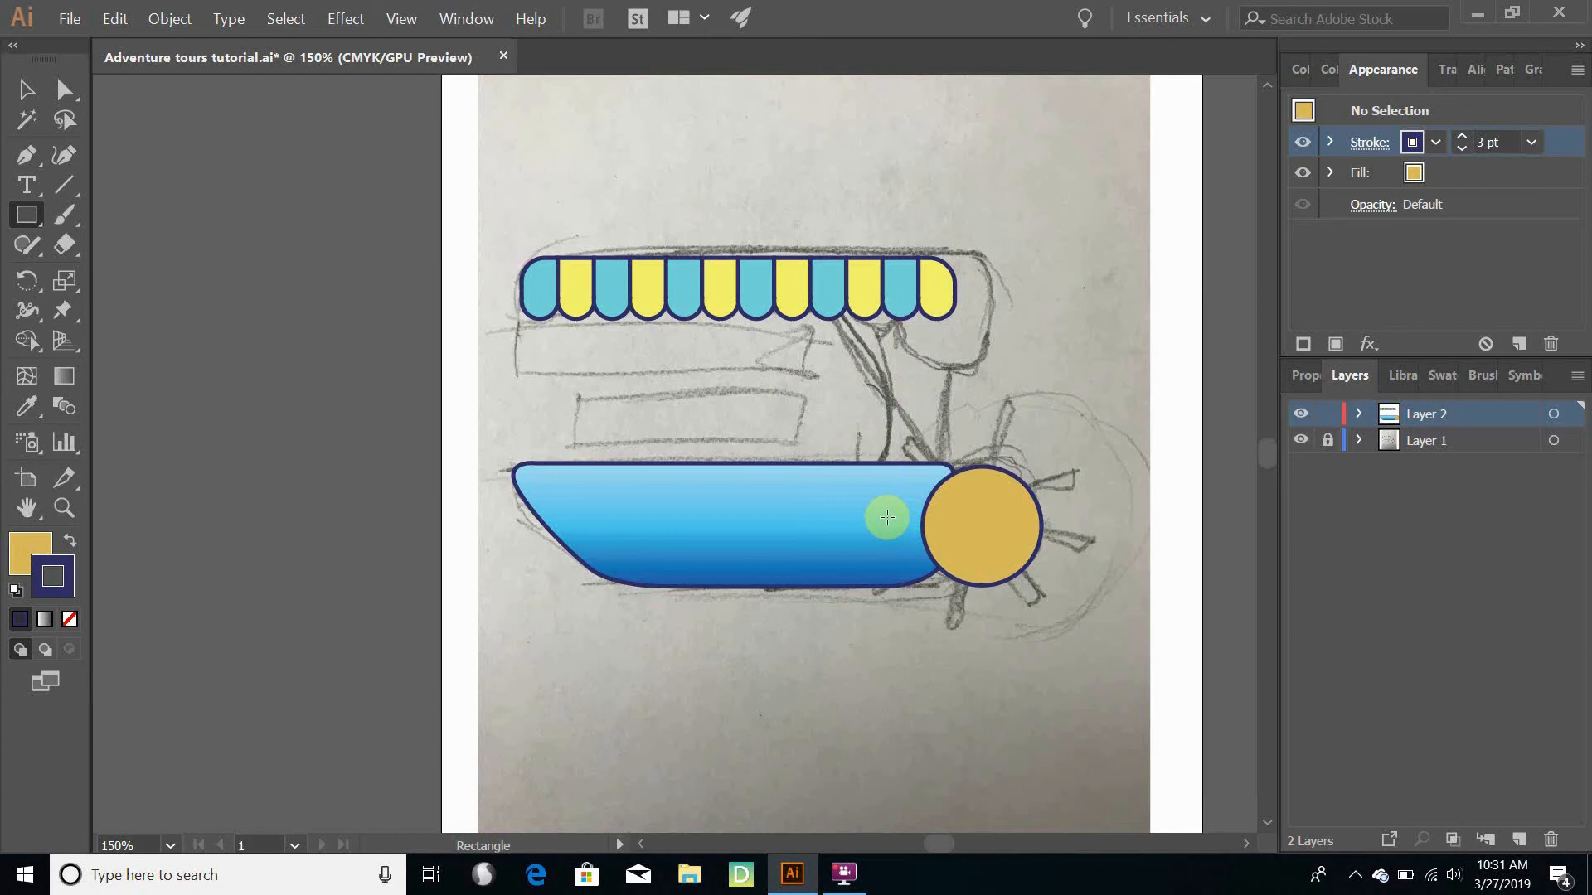
pyautogui.moveTo(882, 519); pyautogui.dragTo(1085, 531)
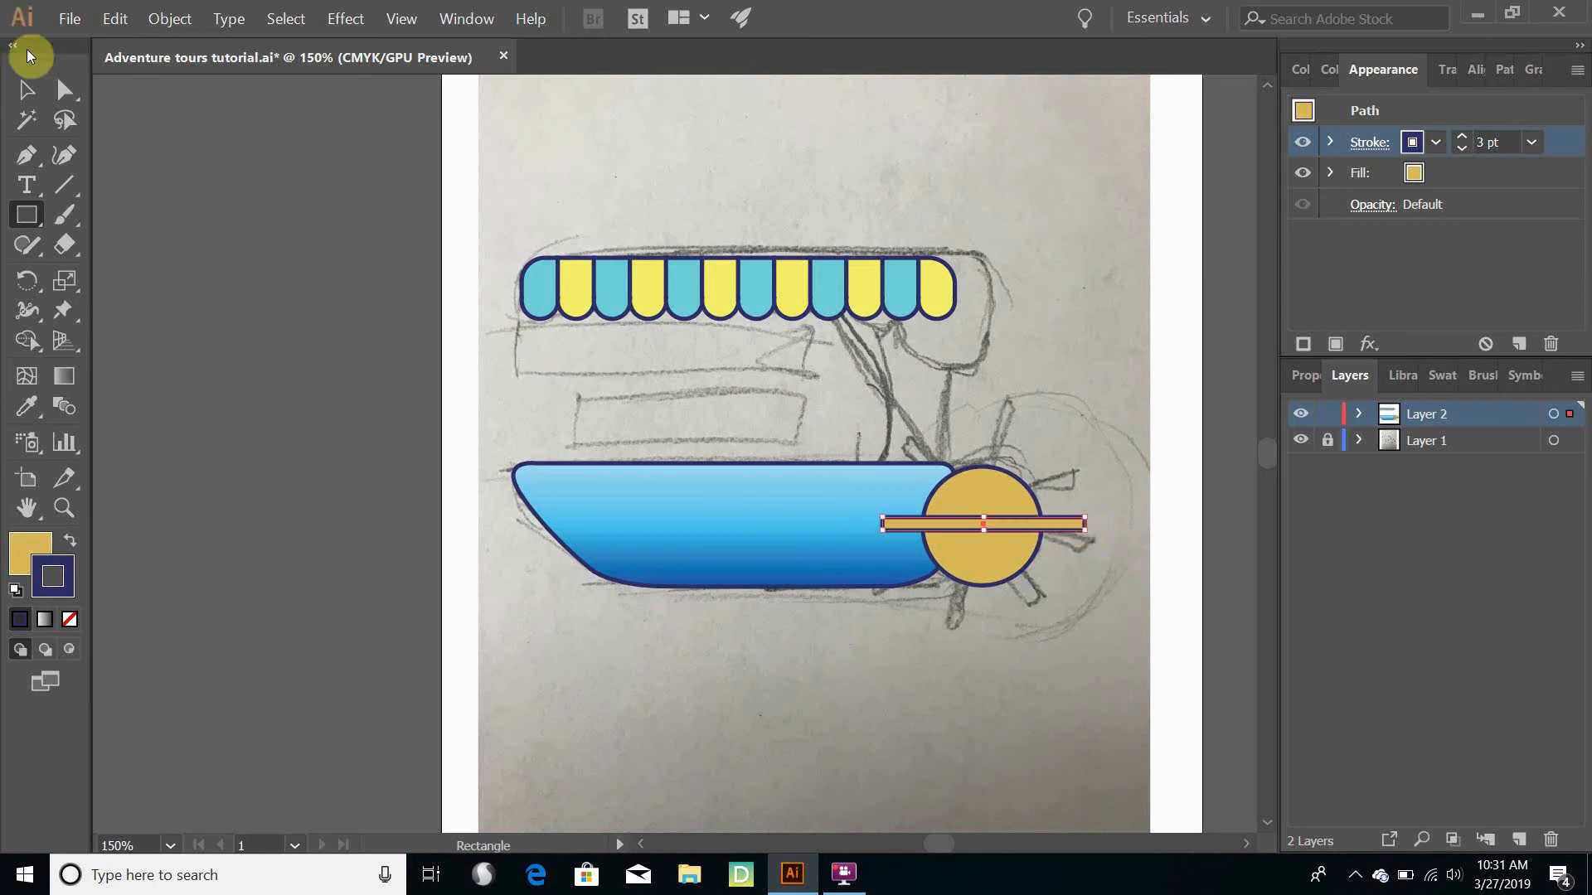
# - Move the horizontal bar so that its centre aligns with the circle's centre
pyautogui.click(31, 97)
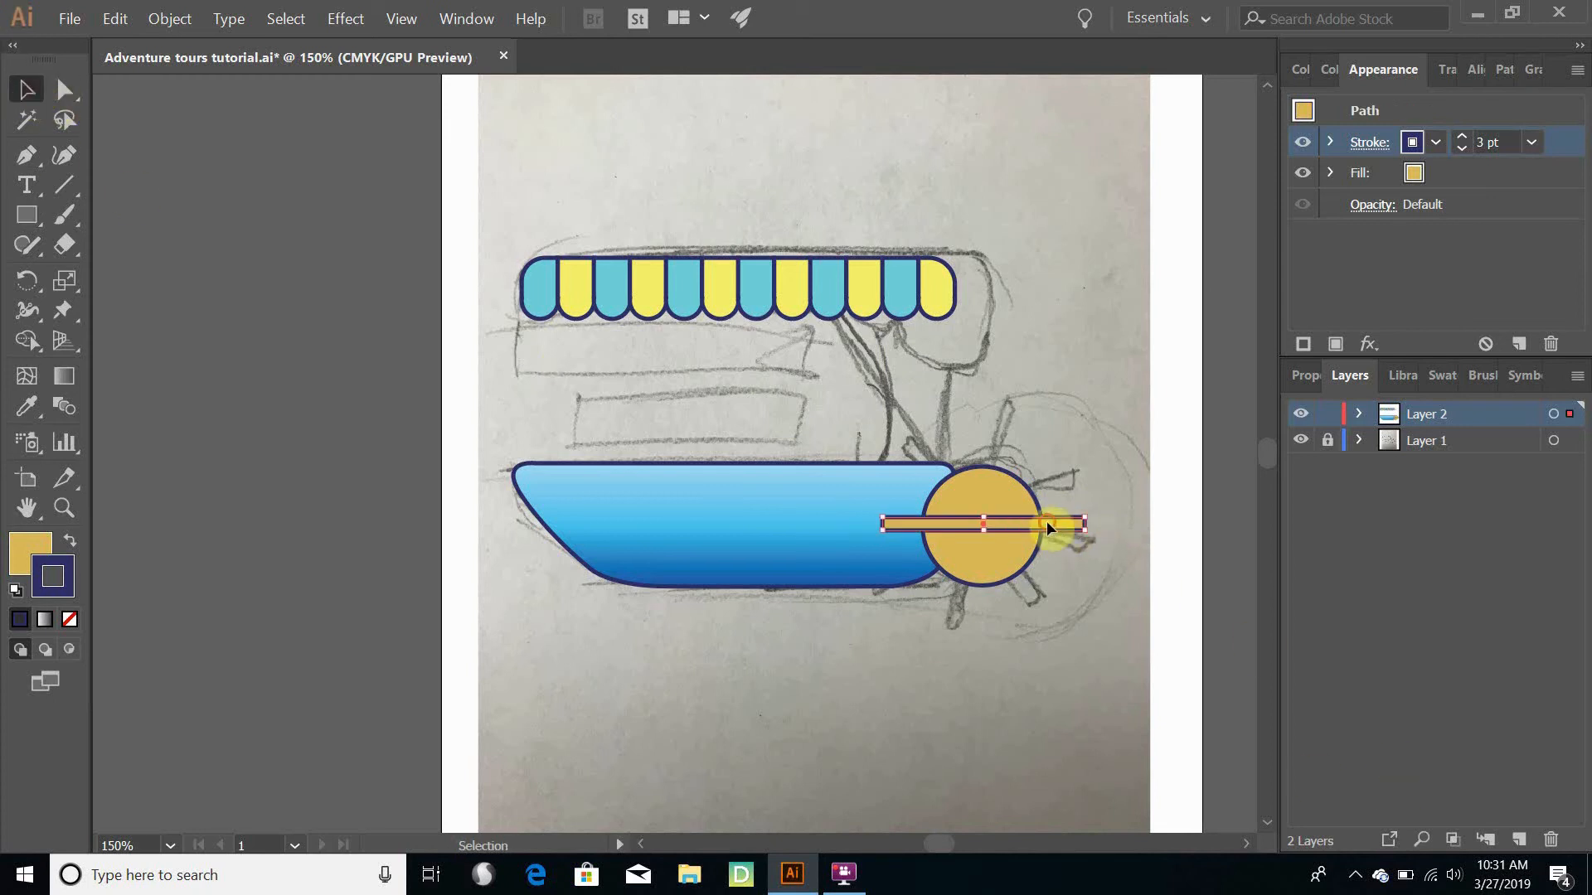
pyautogui.moveTo(1047, 520); pyautogui.dragTo(1048, 548)
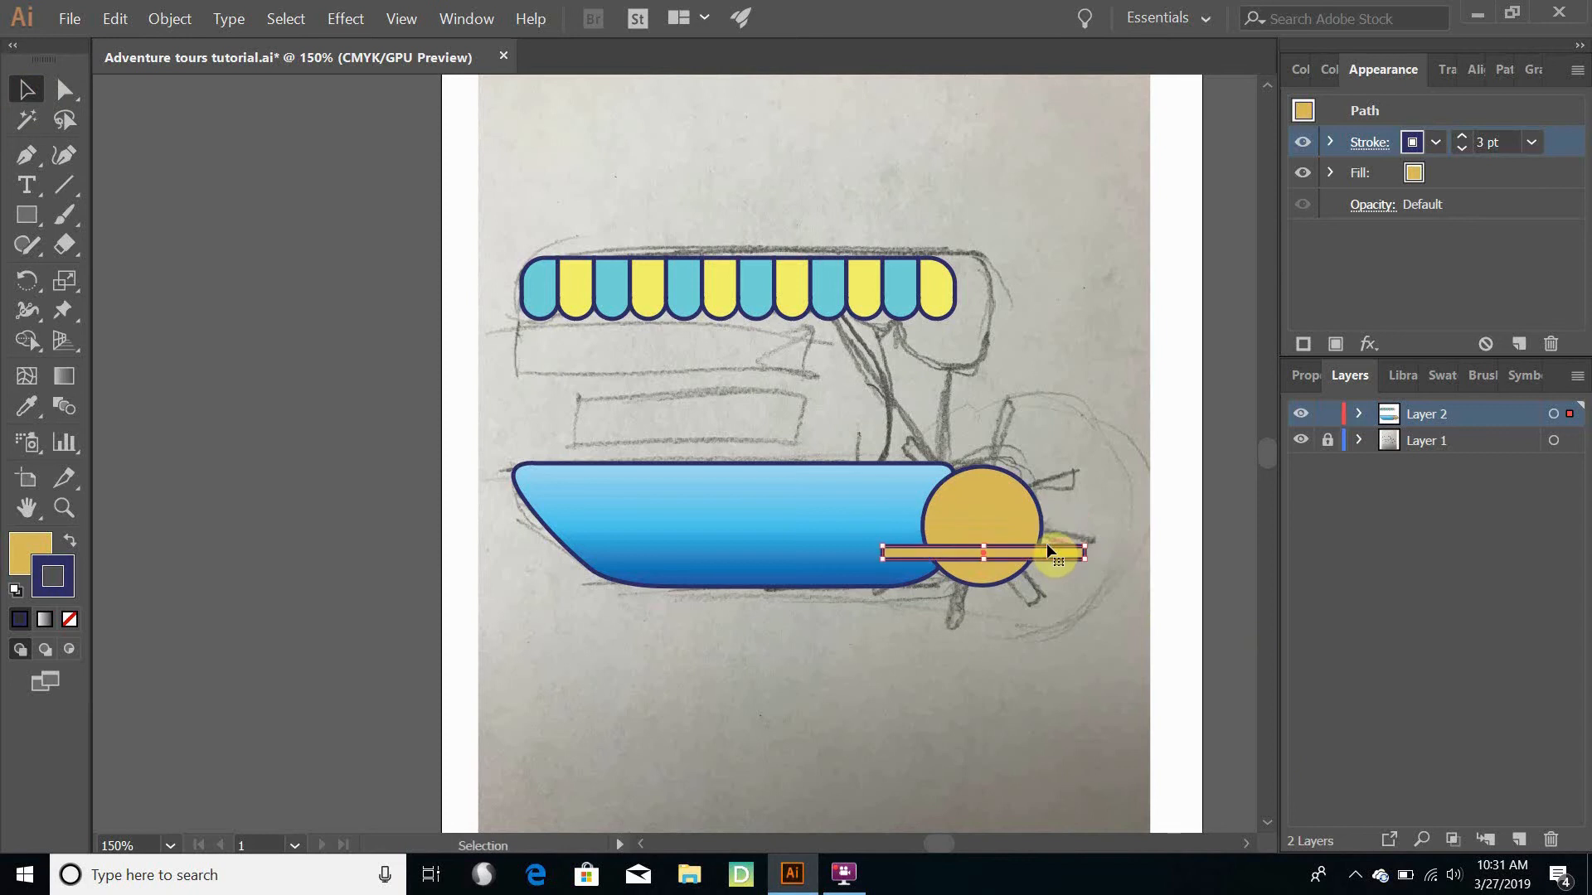
pyautogui.scroll(6, 1046, 542)
pyautogui.scroll(-2, 1008, 536)
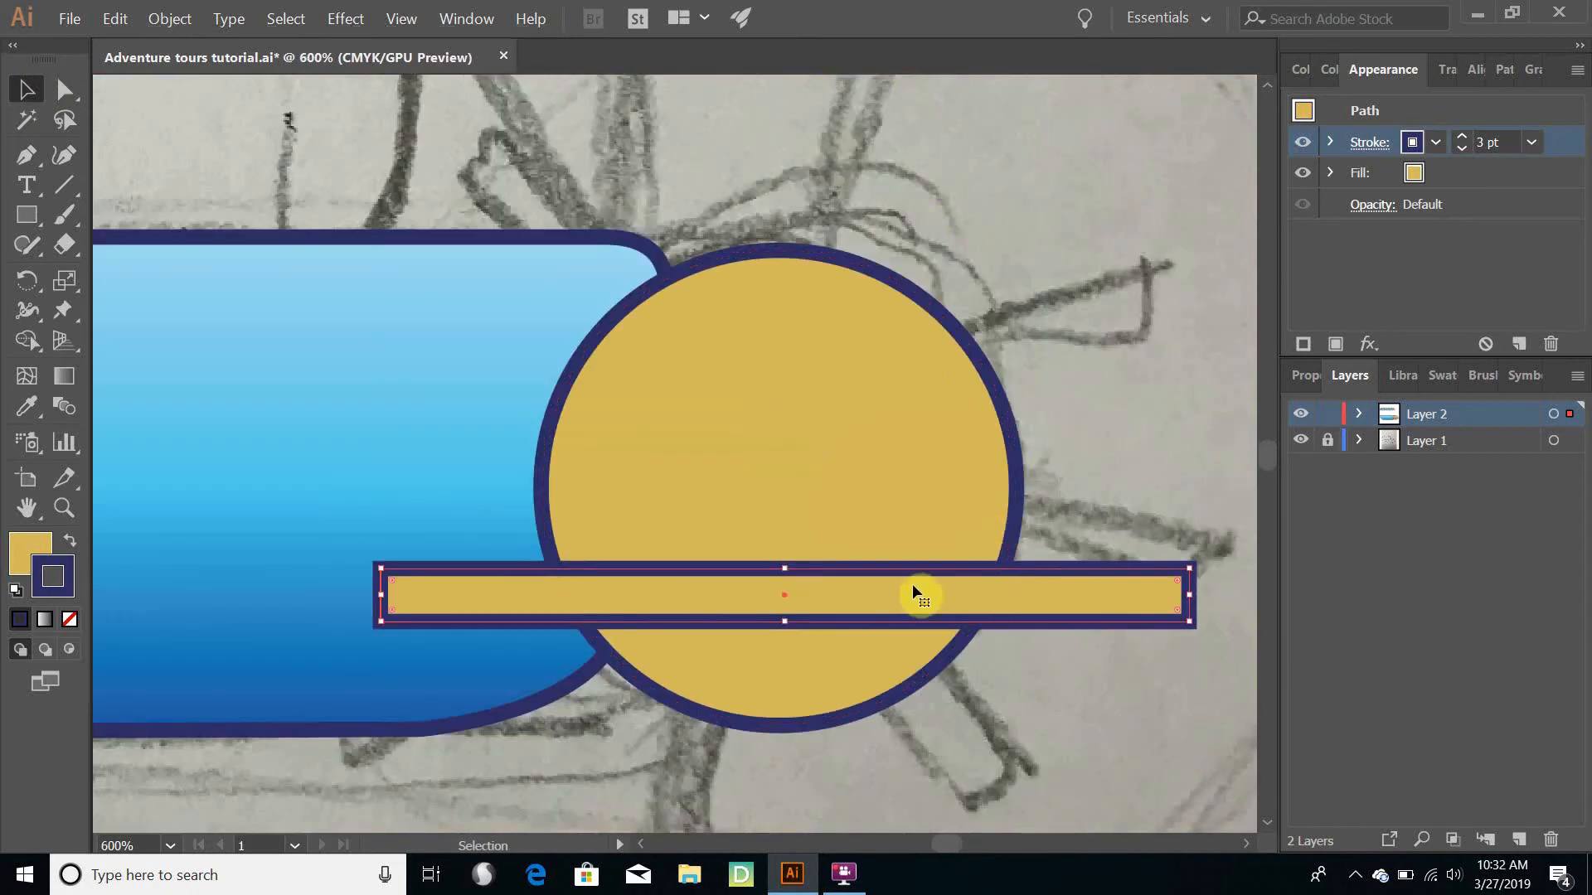
pyautogui.moveTo(904, 581); pyautogui.dragTo(897, 560)
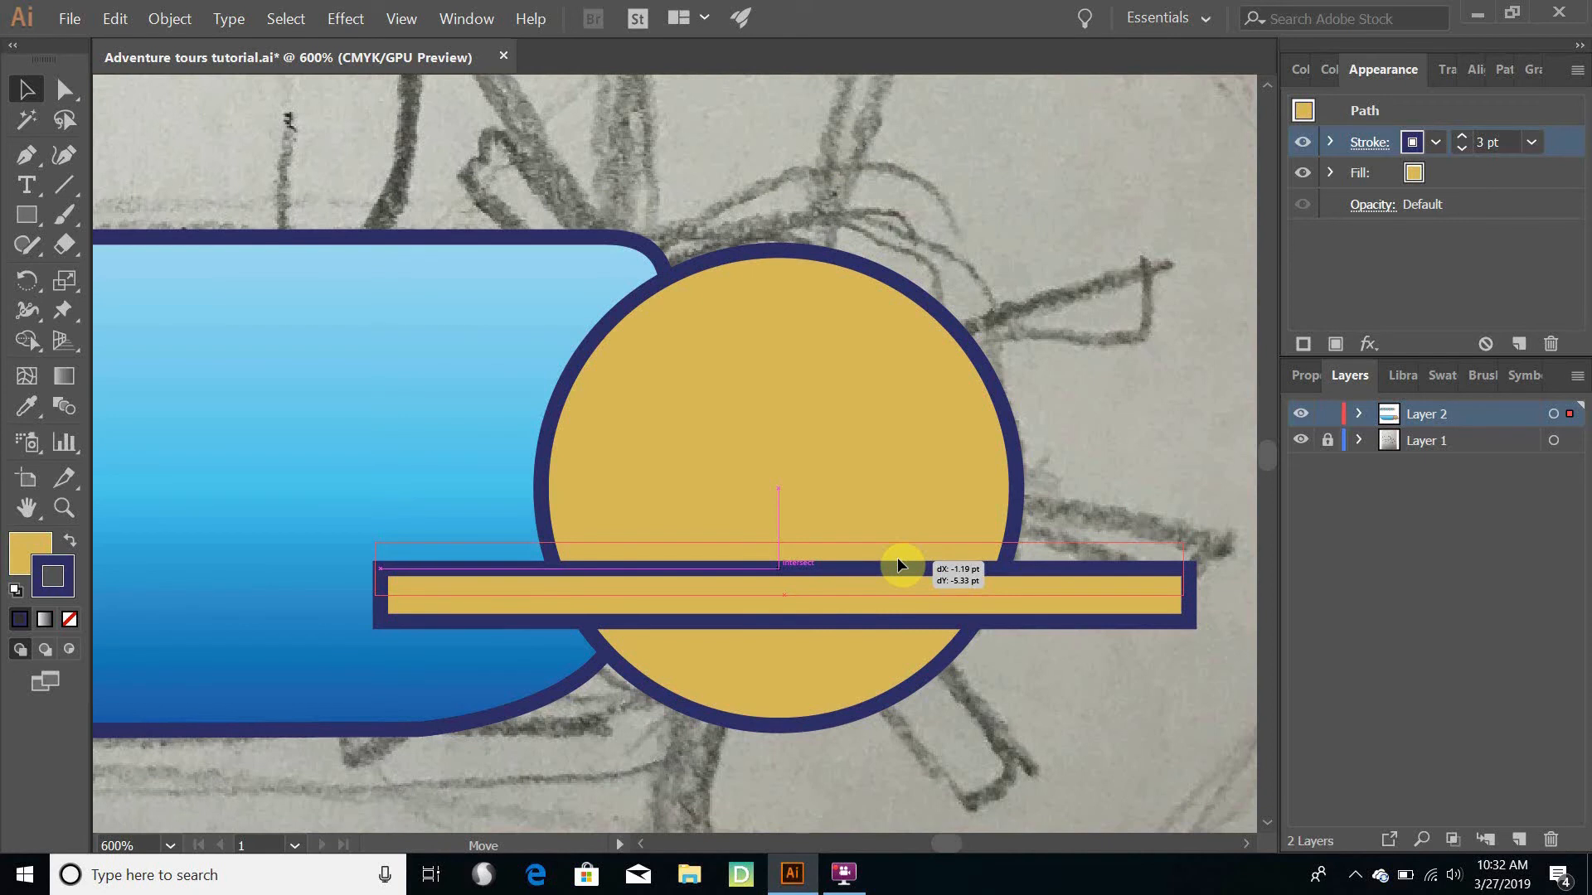
pyautogui.moveTo(898, 561); pyautogui.dragTo(897, 491)
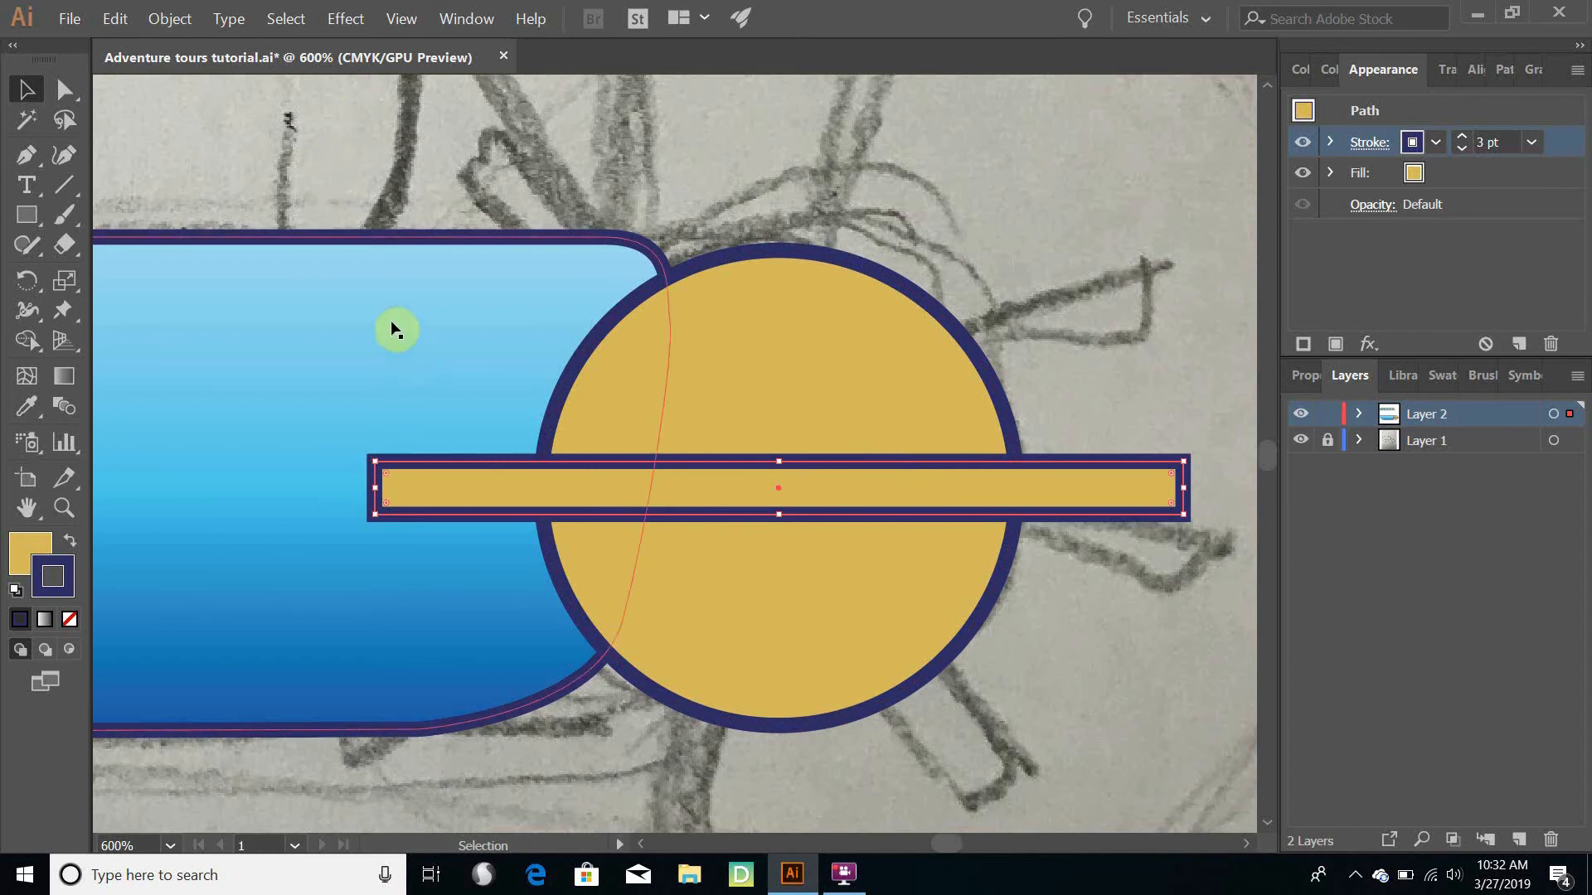
pyautogui.click(26, 217)
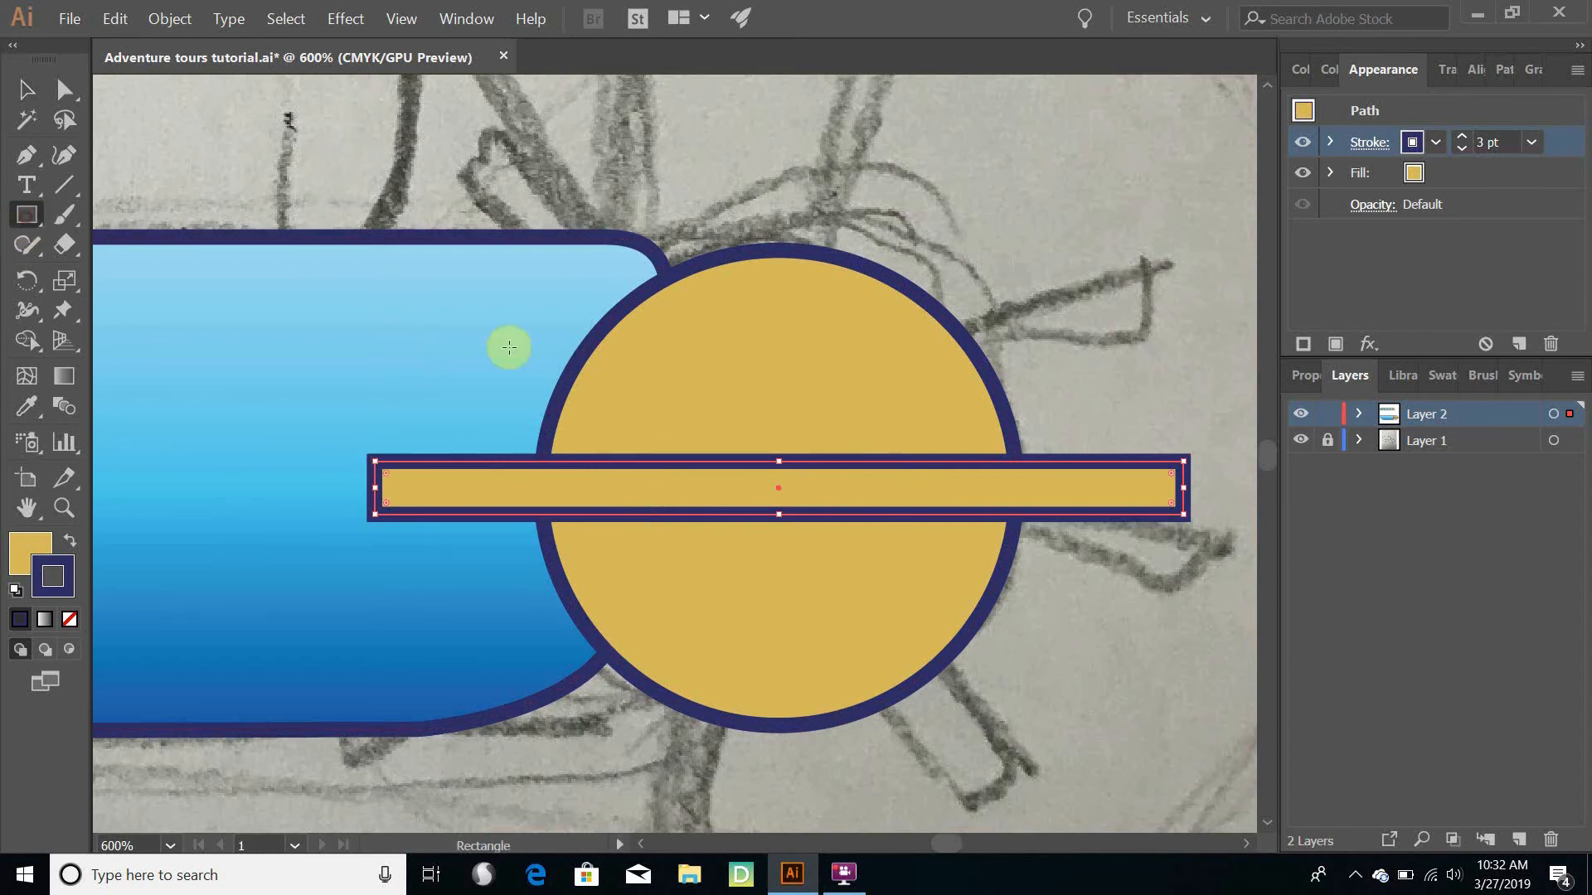
pyautogui.moveTo(299, 338)
pyautogui.mouseDown()
pyautogui.moveTo(1155, 331)
pyautogui.moveTo(1079, 600)
pyautogui.mouseUp()
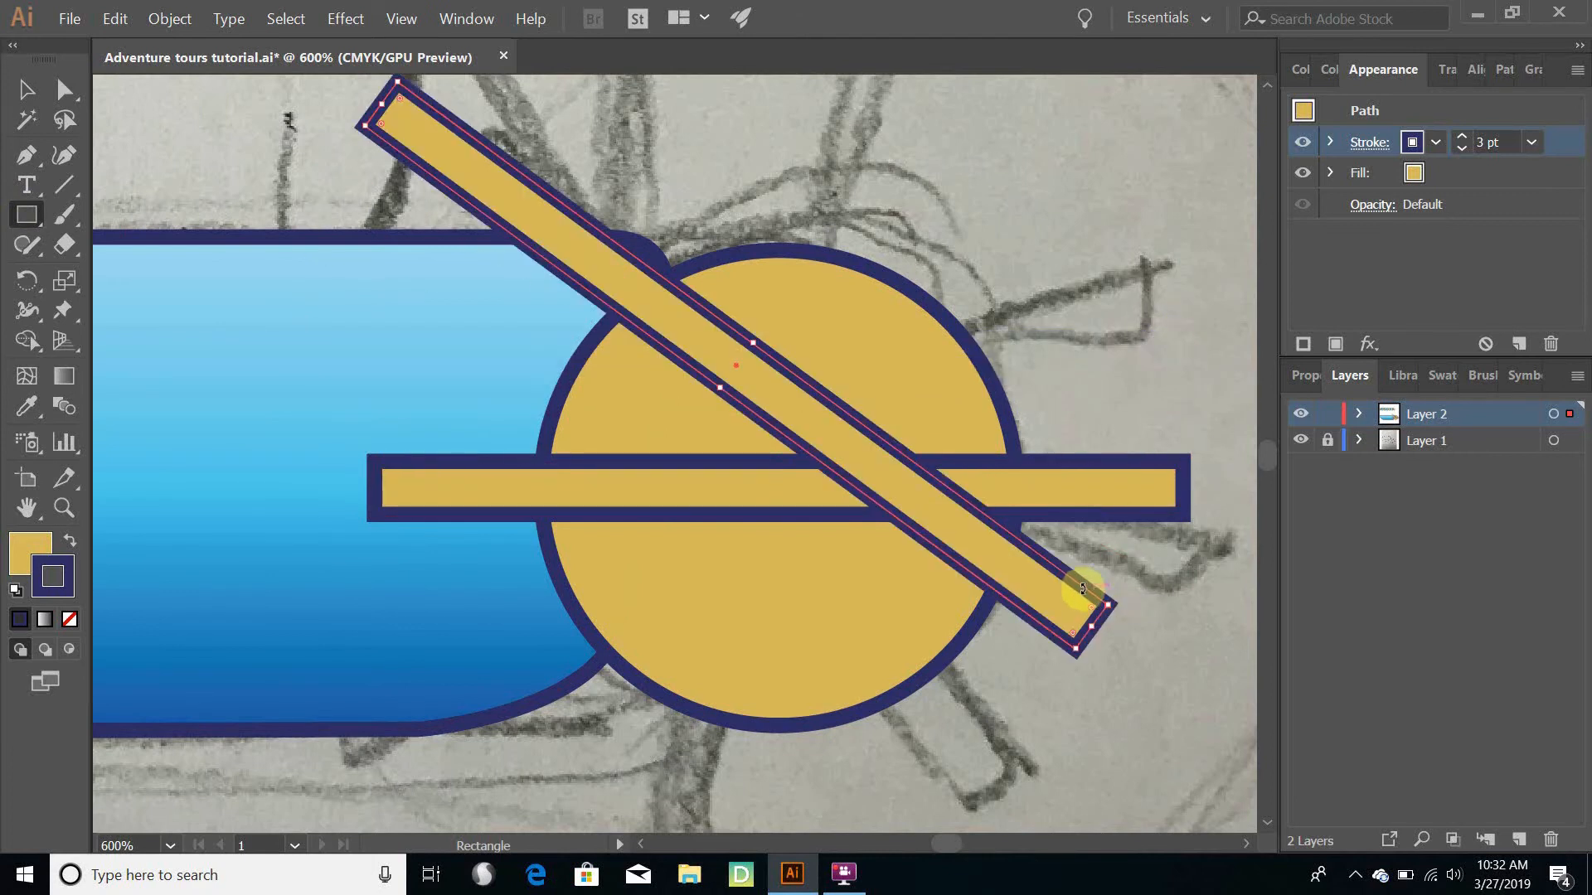
pyautogui.hotkey('ctrl', 'z')
pyautogui.hotkey('ctrl', 'z')
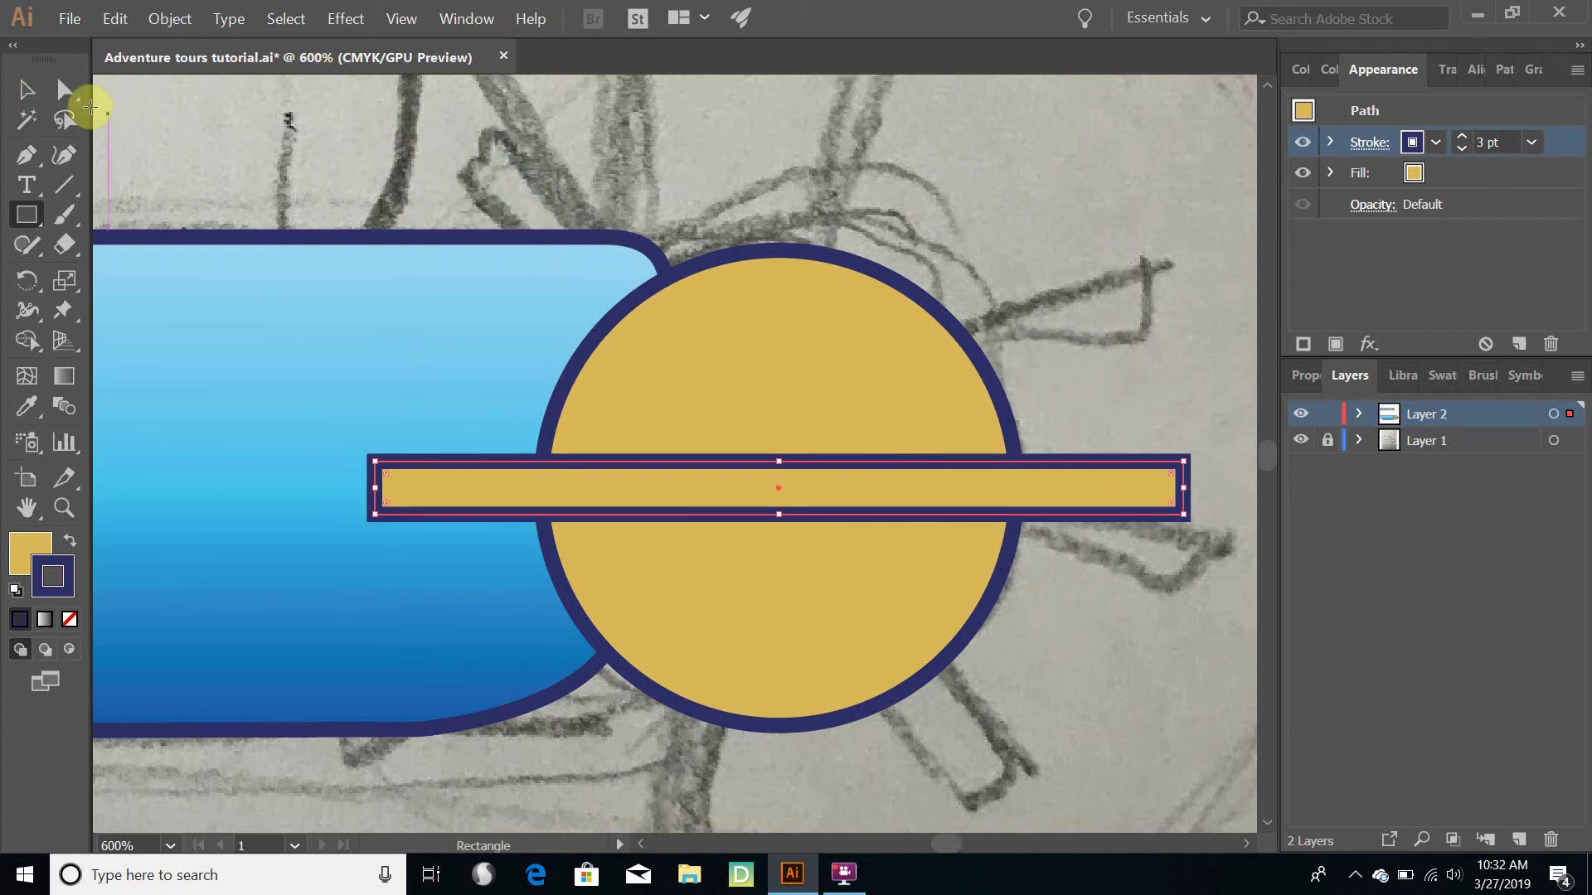
# - Try rotating the horizontal paddle bar itself by 360/6 degrees without a copy, and undo that rotation
pyautogui.click(28, 93)
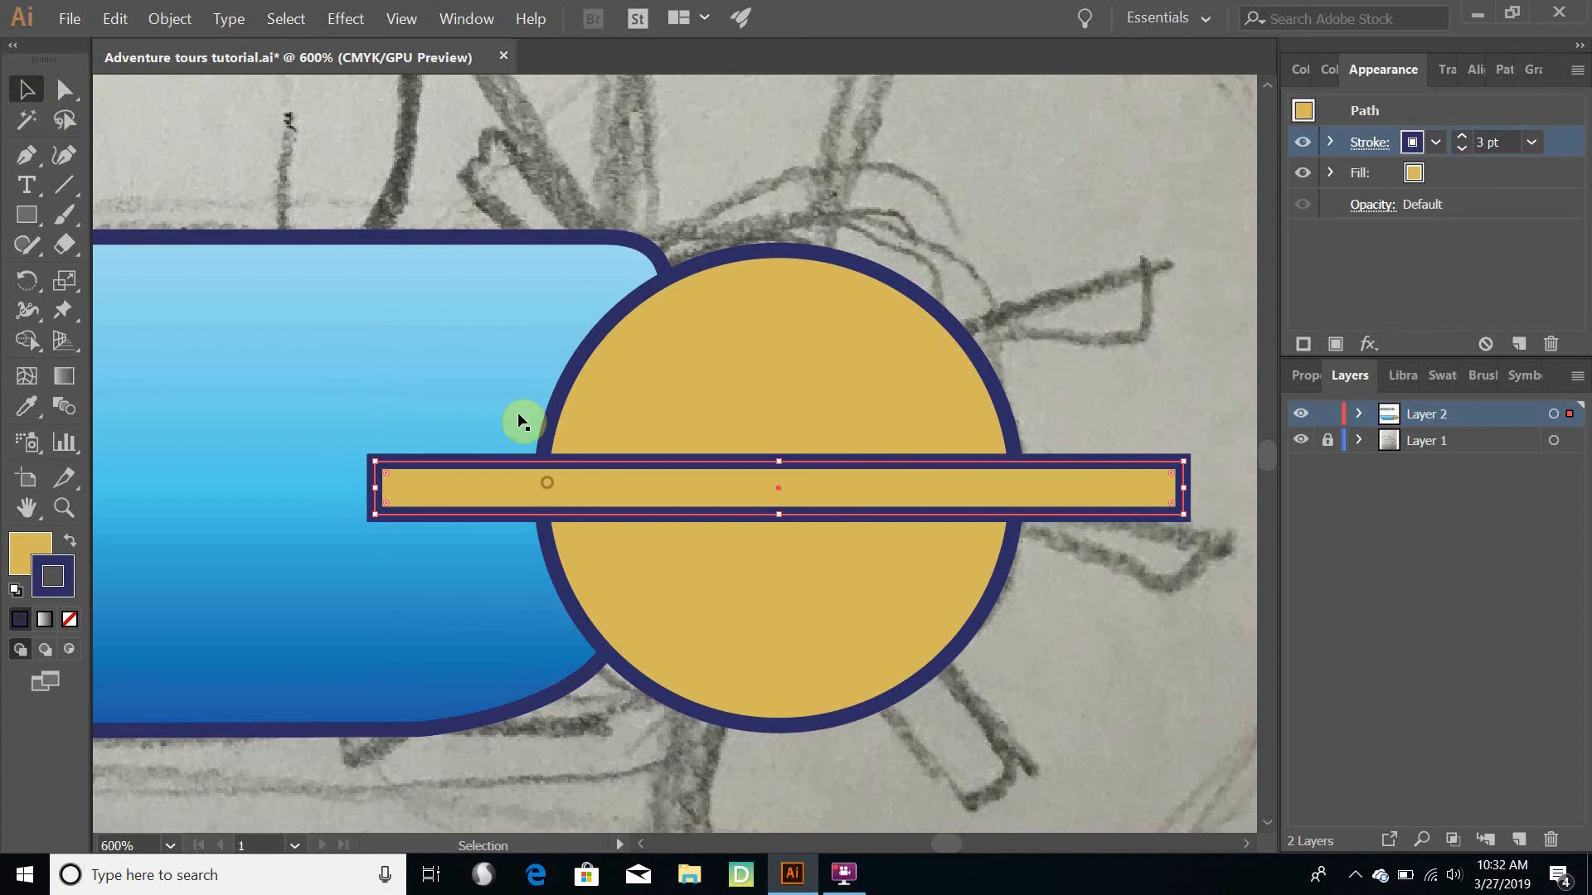
pyautogui.click(174, 20)
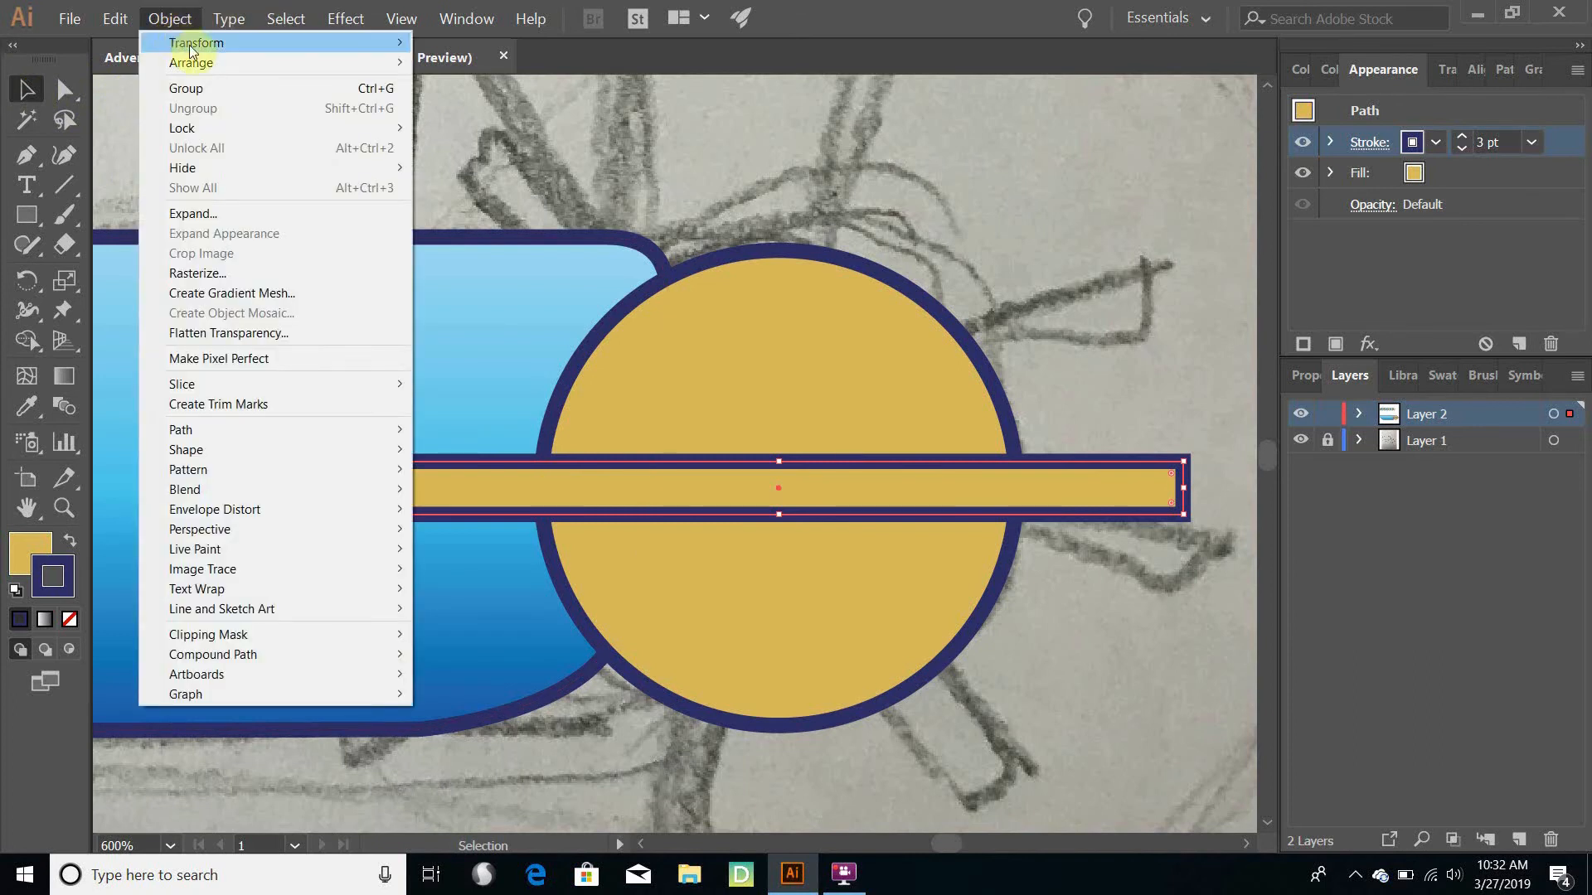
pyautogui.moveTo(387, 61)
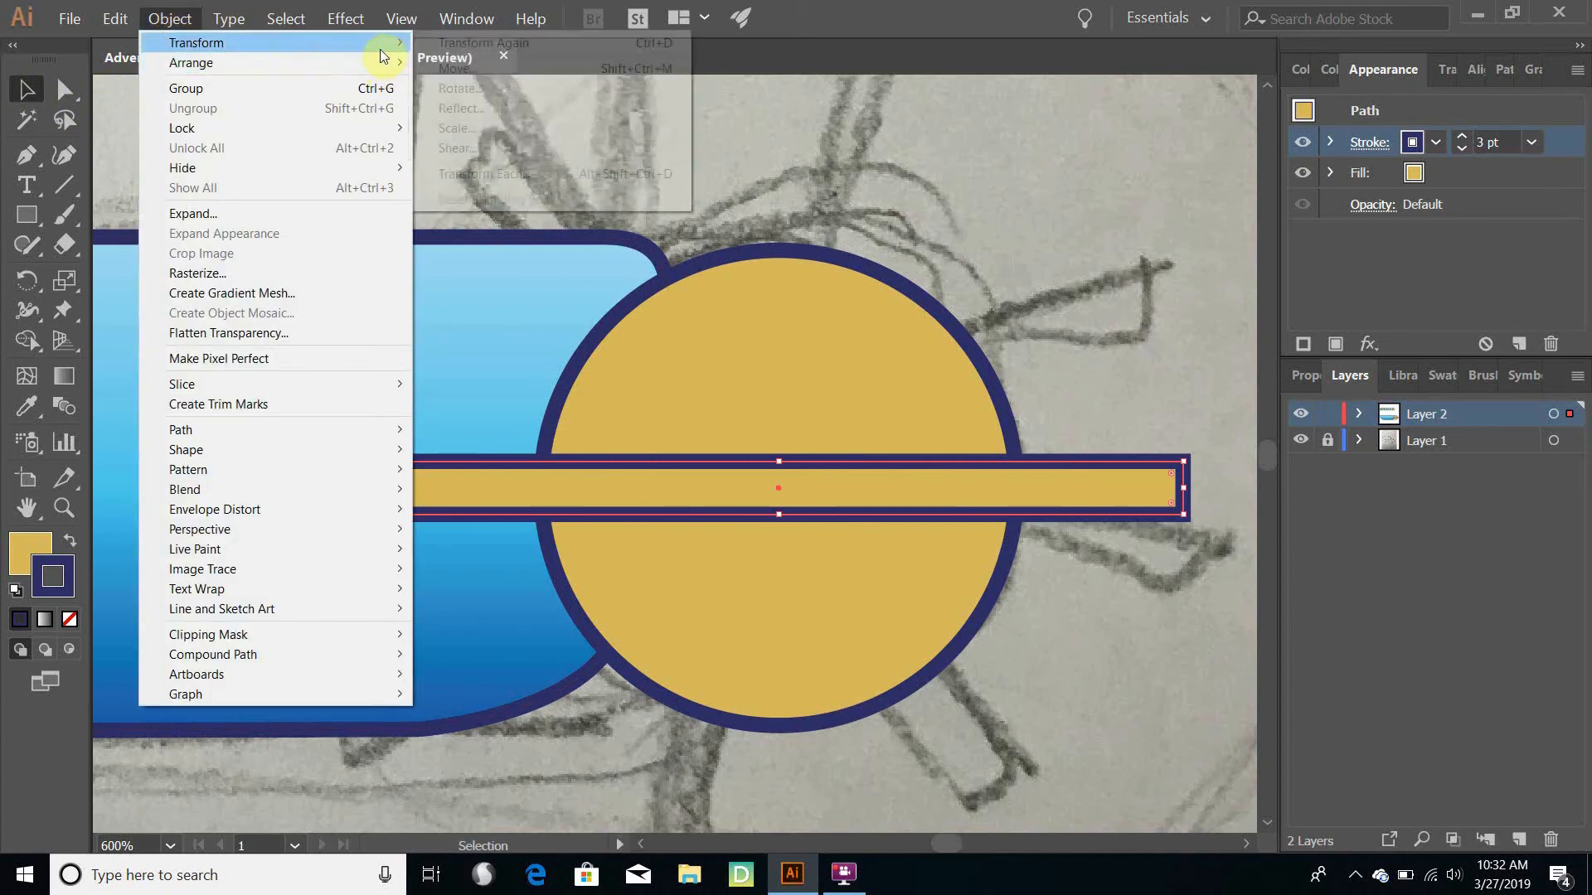
pyautogui.click(485, 90)
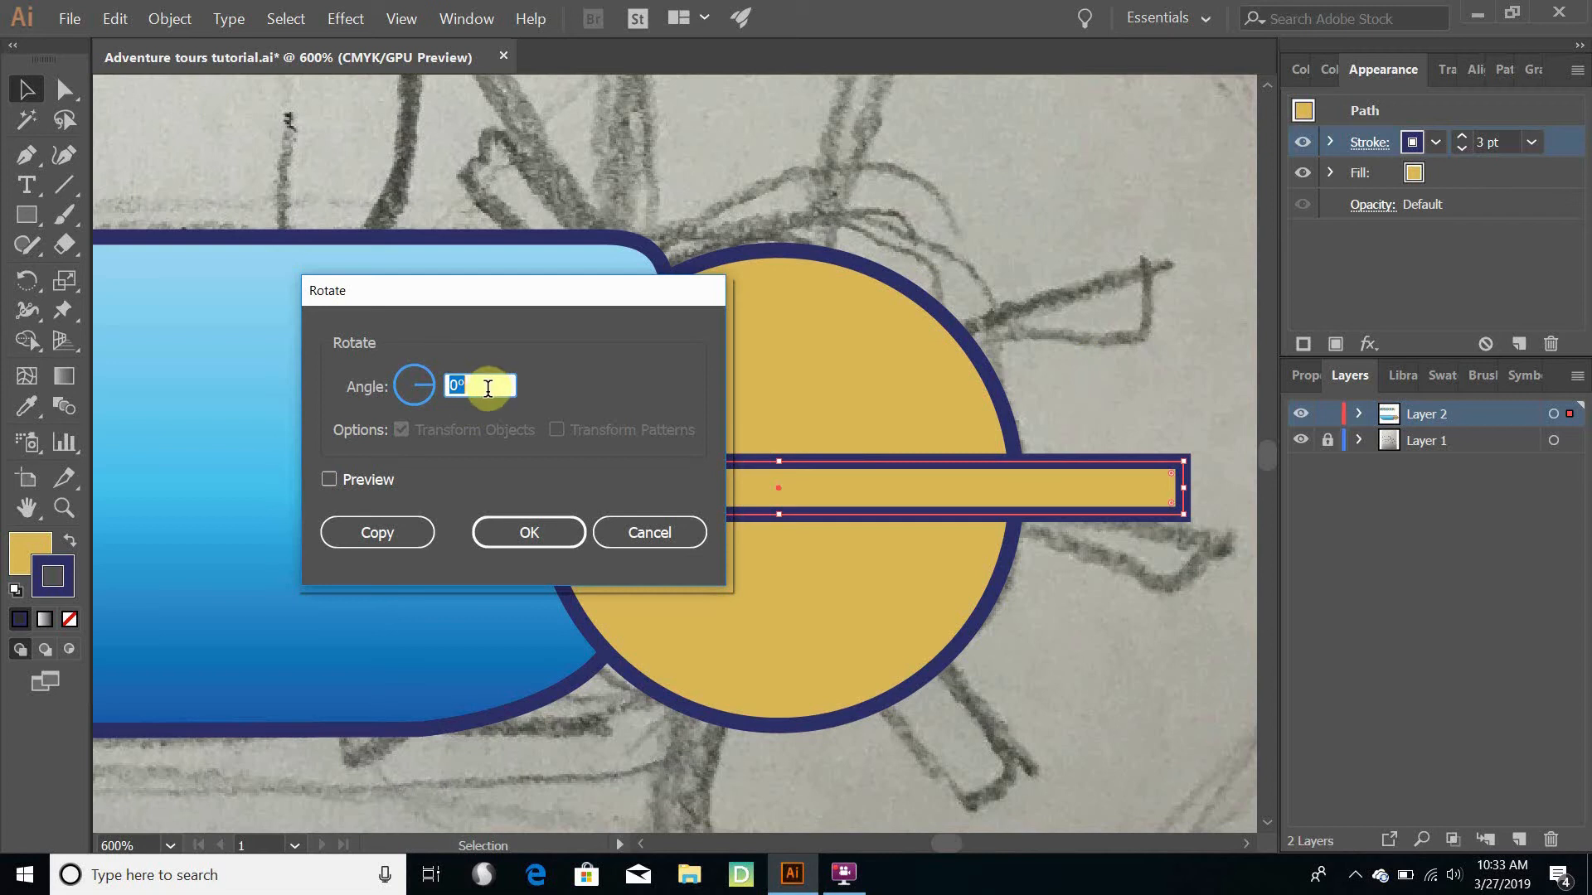
pyautogui.write('60')
pyautogui.press('BackSpace')
pyautogui.press('BackSpace')
pyautogui.write('360/6')
pyautogui.click(547, 543)
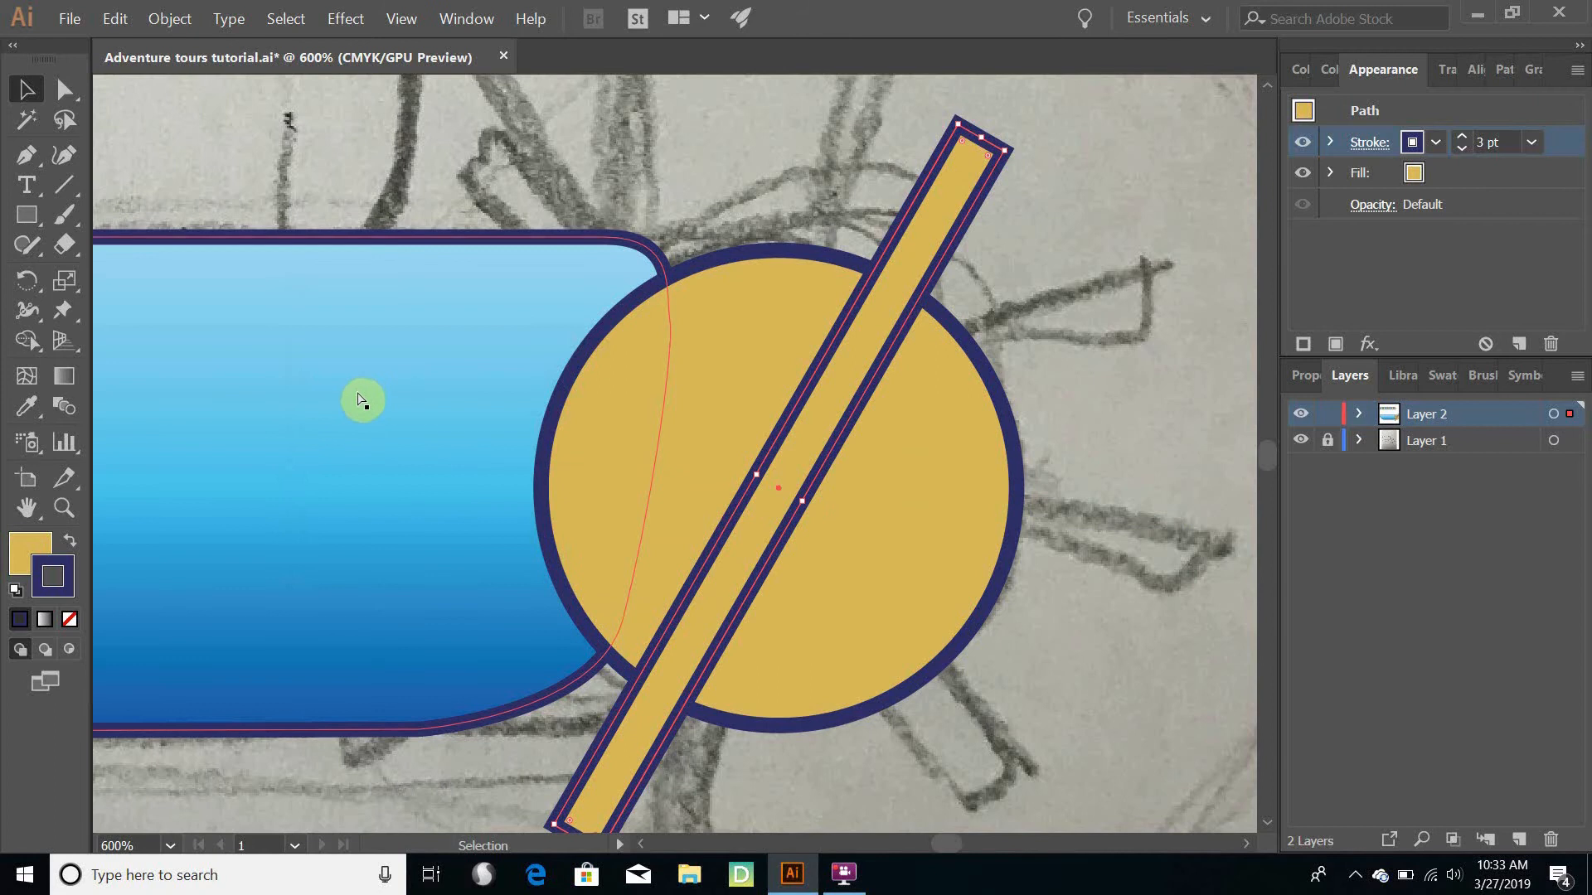
pyautogui.hotkey('ctrl', 'z')
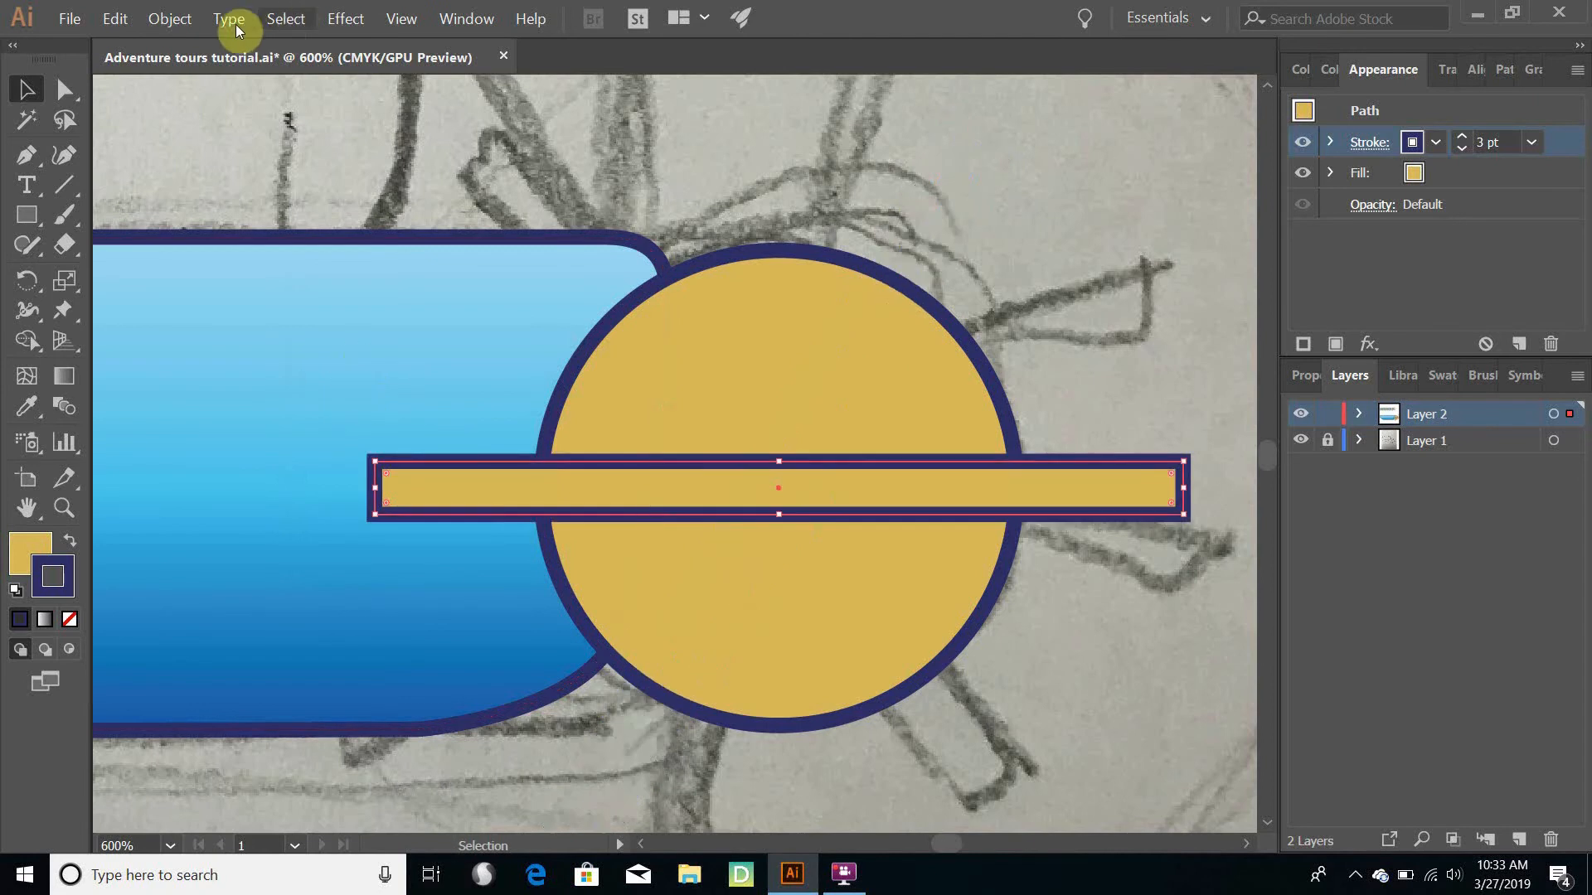
# - Create a copy of the horizontal paddle bar rotated by 360/6 degrees about its centre
pyautogui.click(169, 18)
pyautogui.moveTo(216, 42)
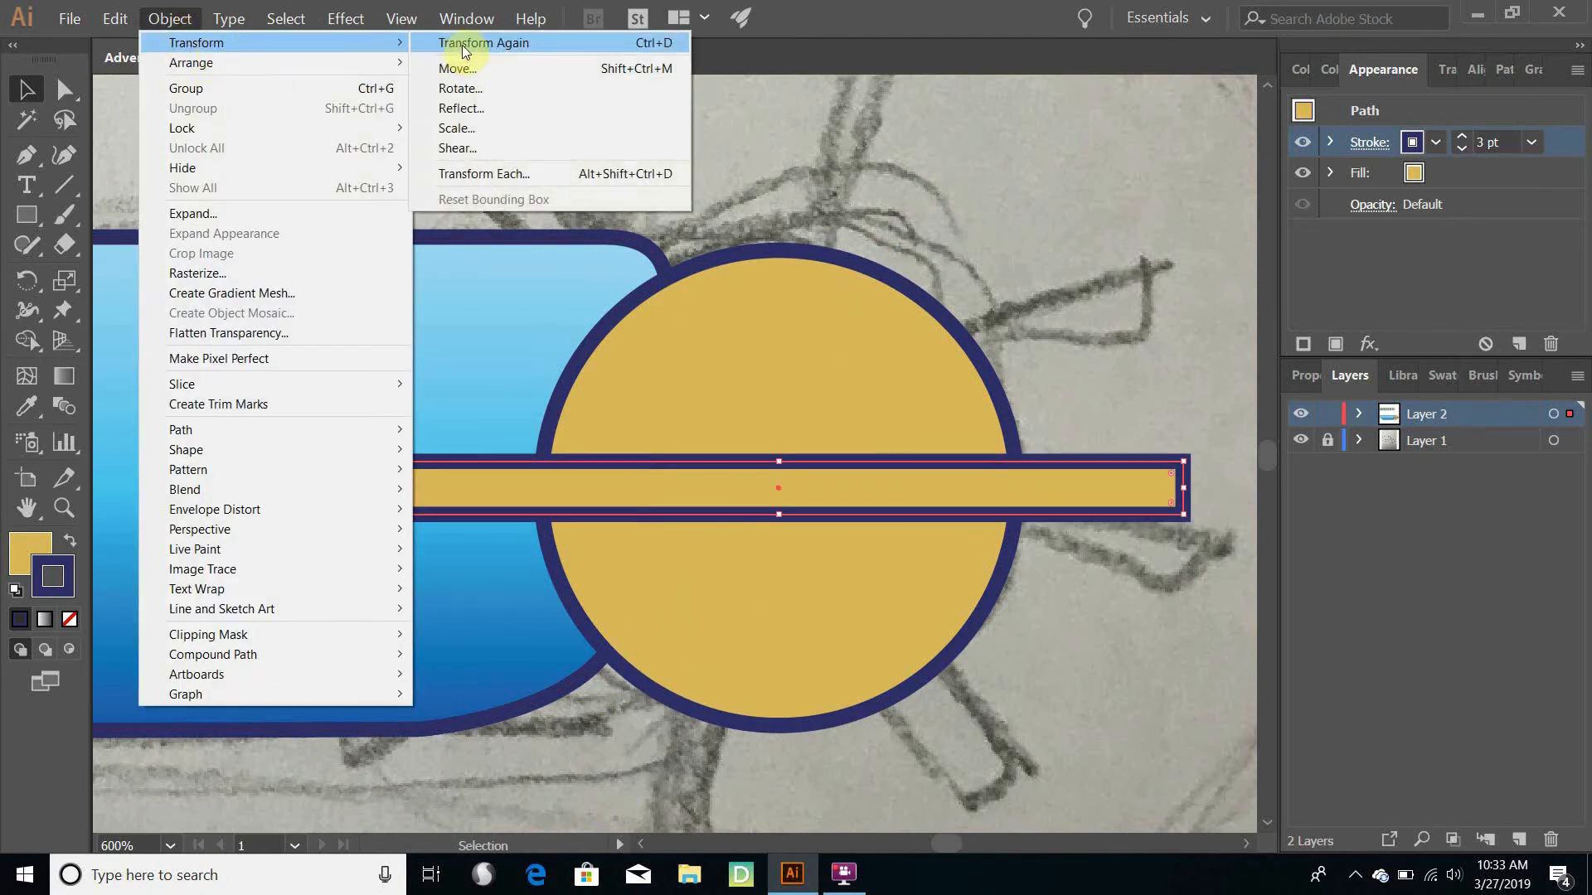
pyautogui.click(494, 91)
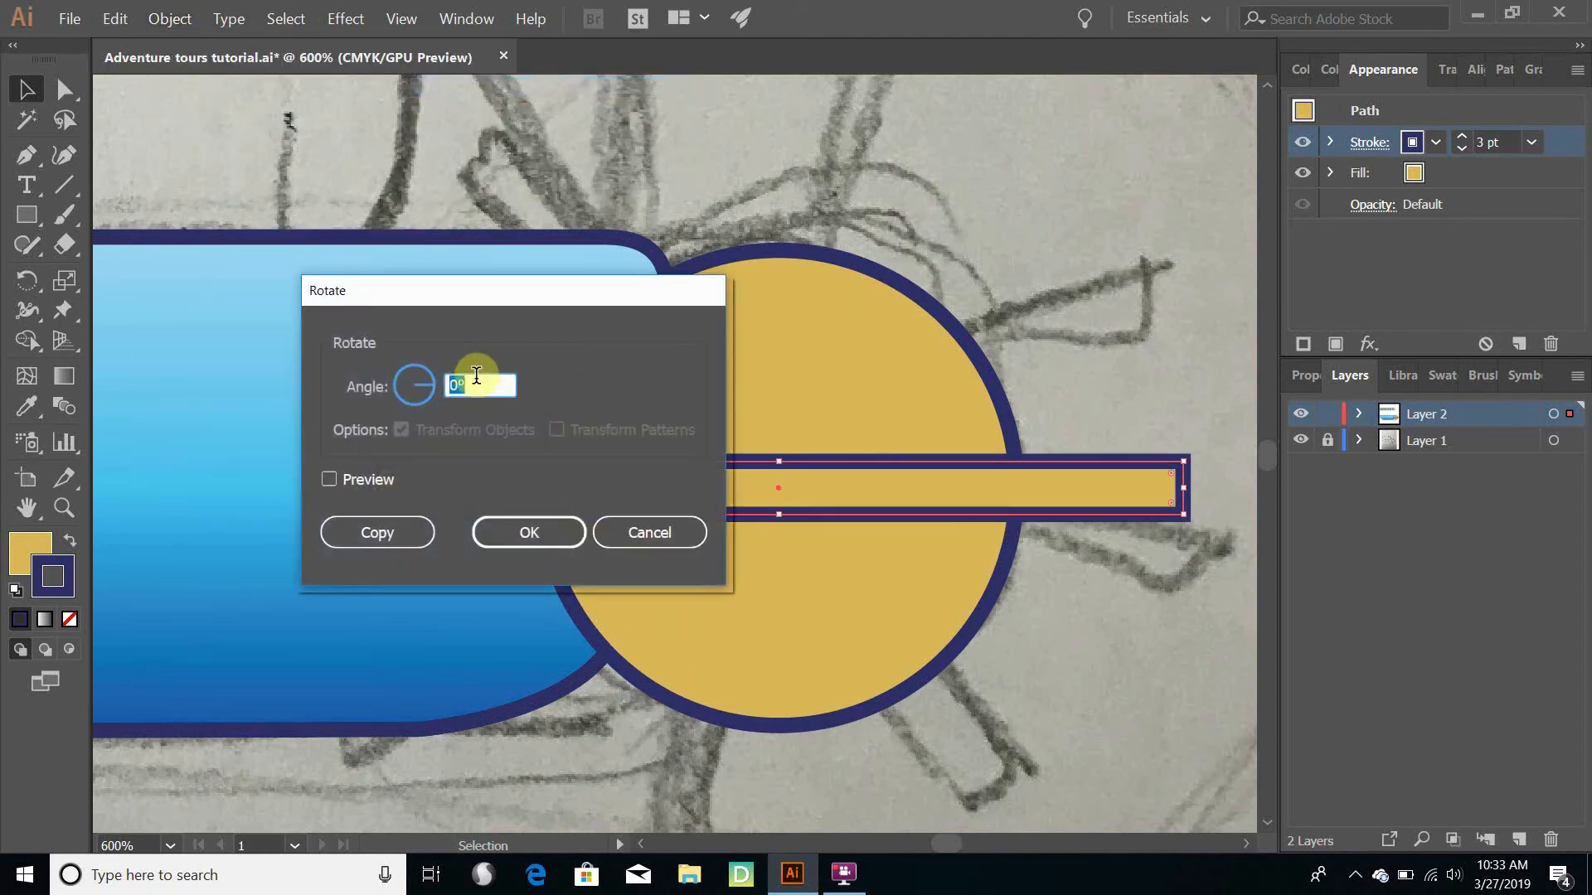
pyautogui.write('360/6')
pyautogui.click(393, 540)
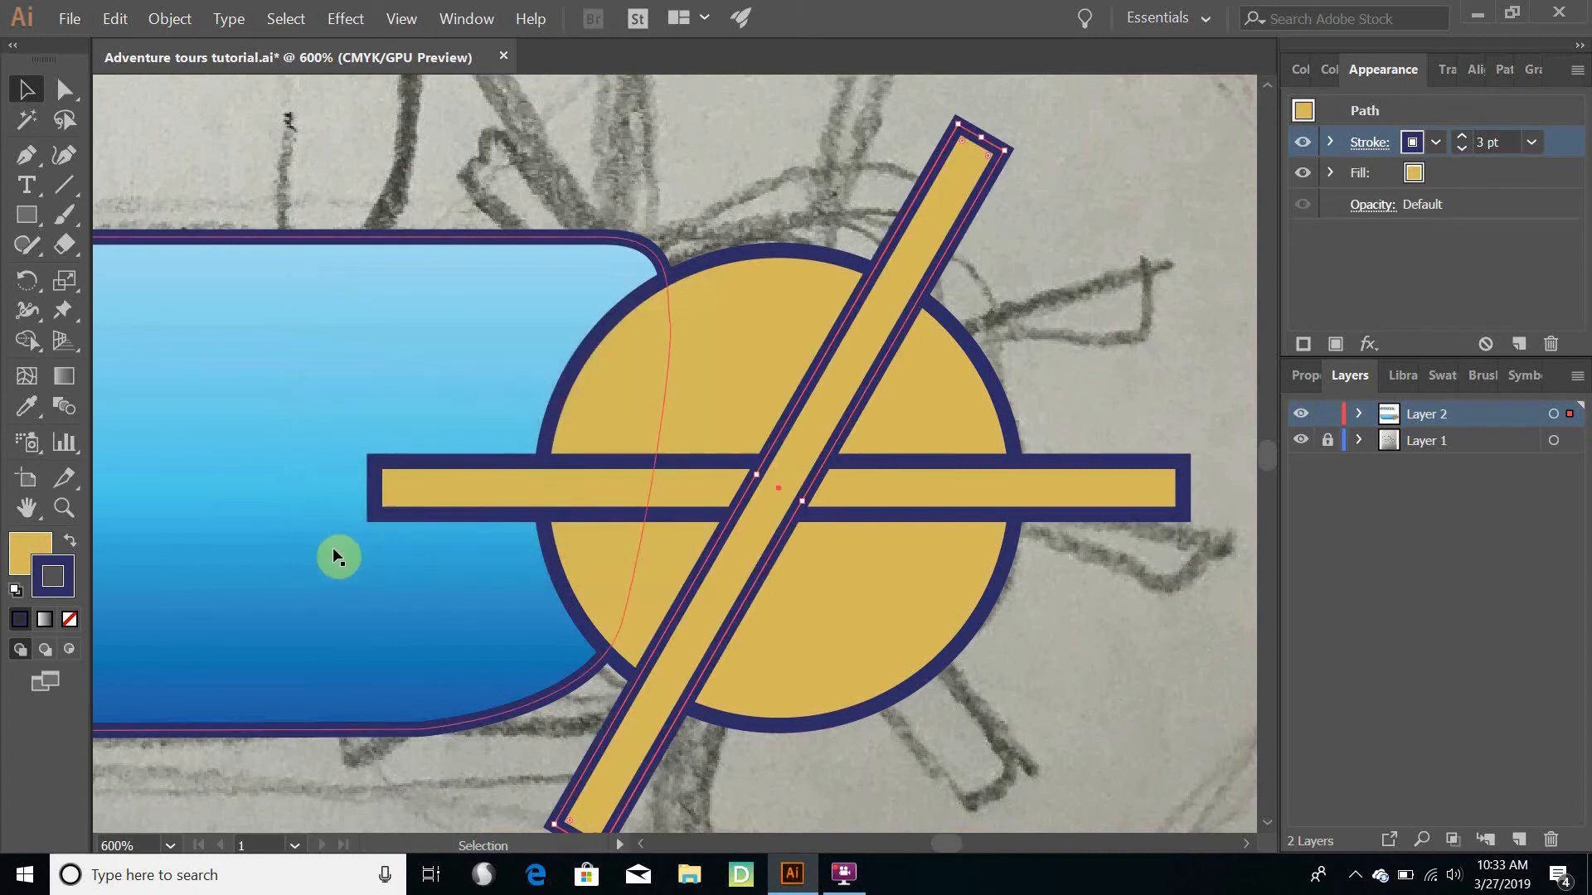
pyautogui.keyDown('shift'); pyautogui.click(331, 548); pyautogui.keyUp('shift')
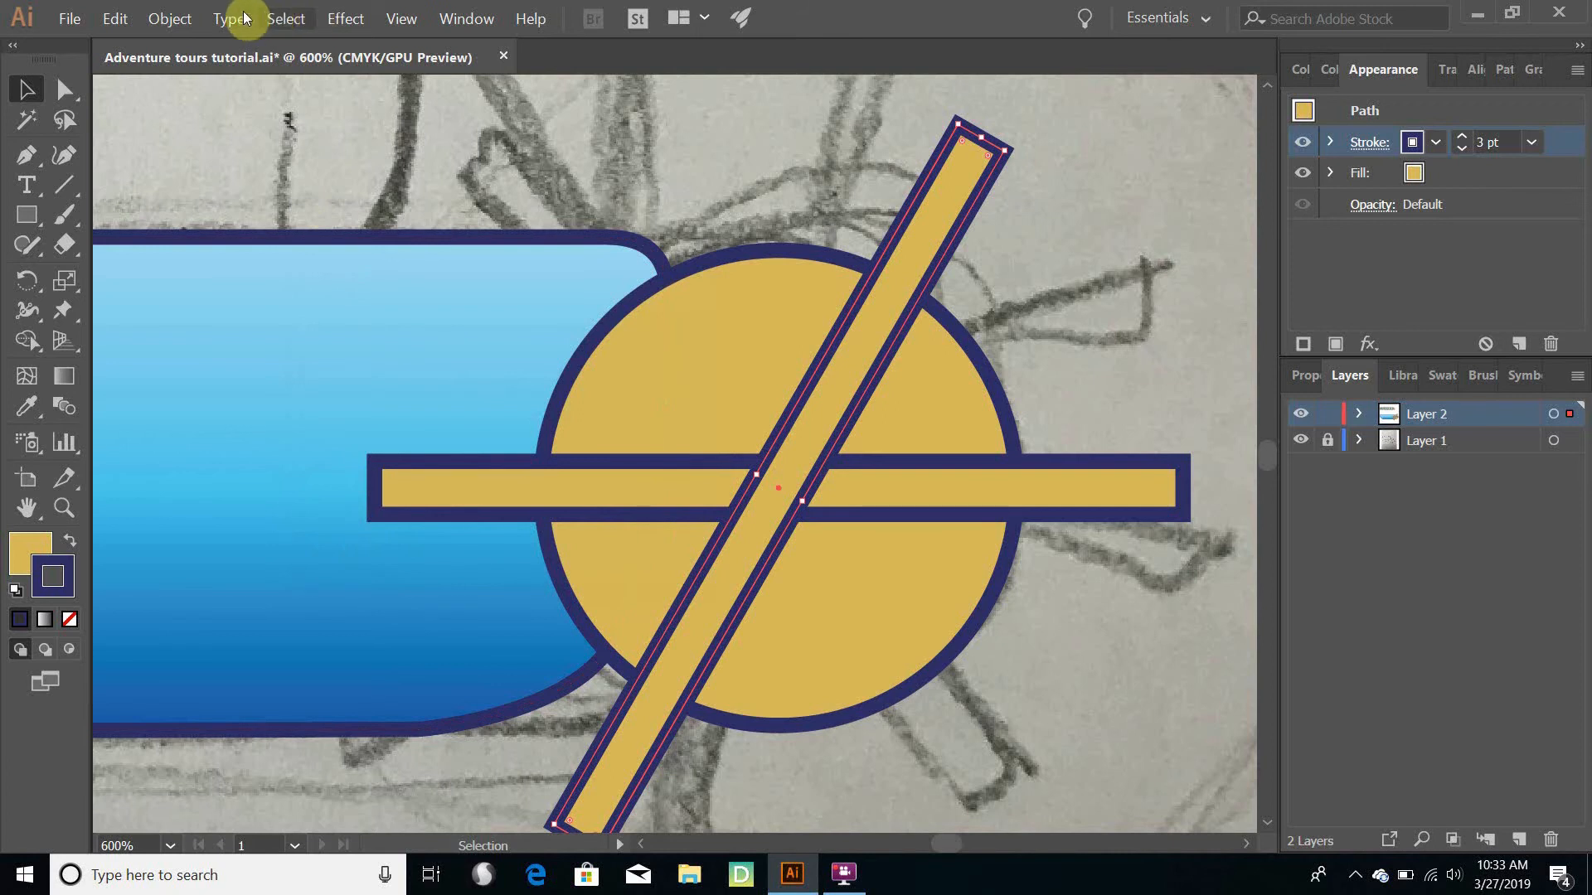
# - Repeat the rotated copy with Transform Again to add the third paddle bar
pyautogui.click(177, 22)
pyautogui.moveTo(198, 39)
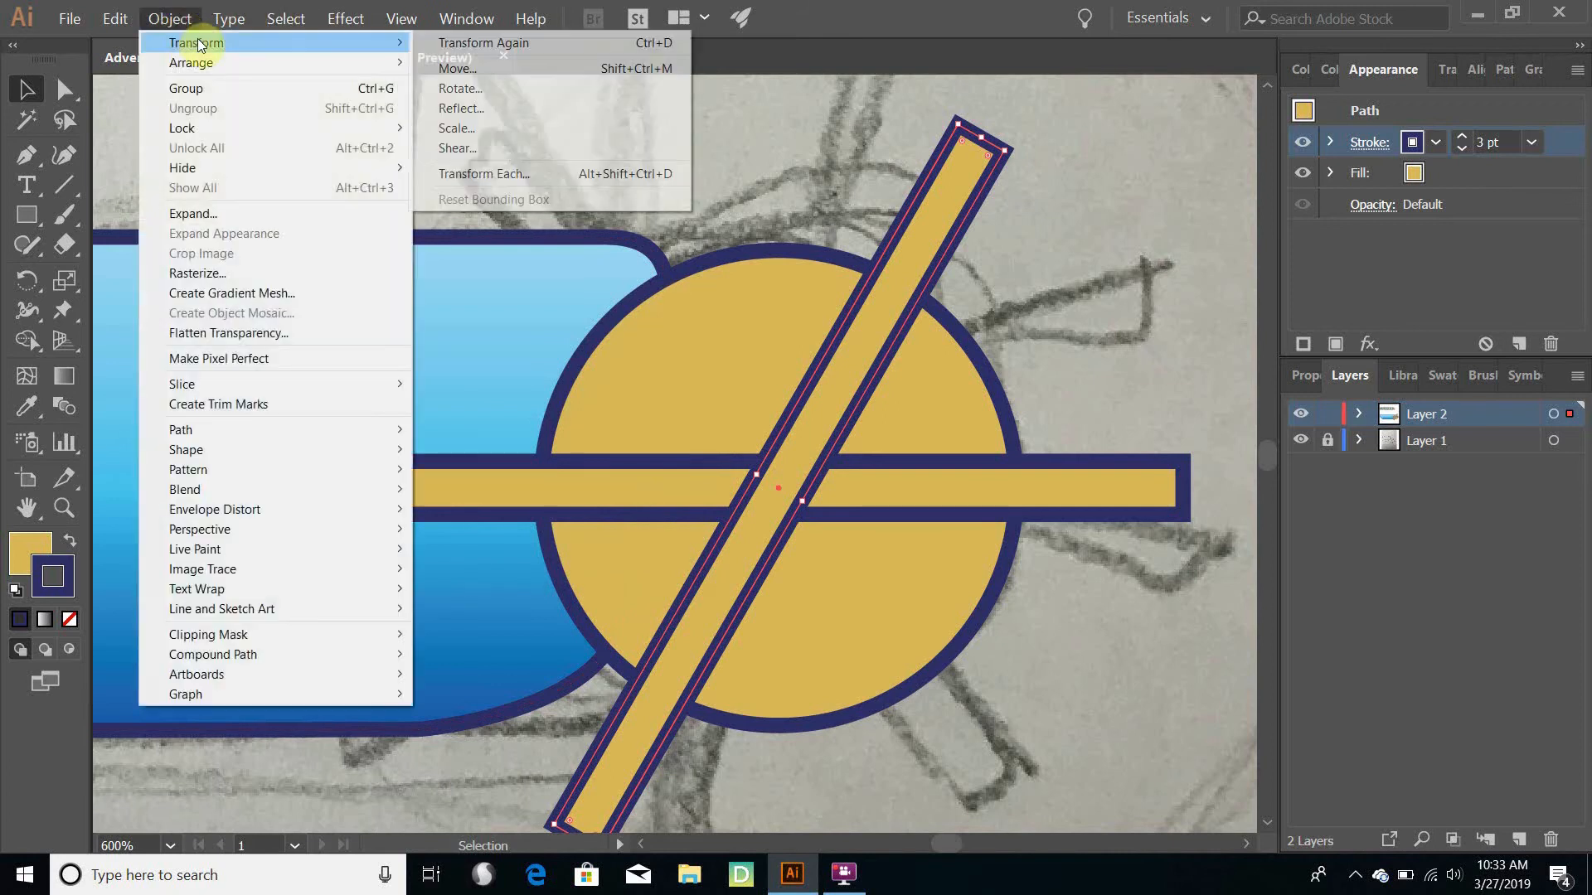
pyautogui.click(469, 41)
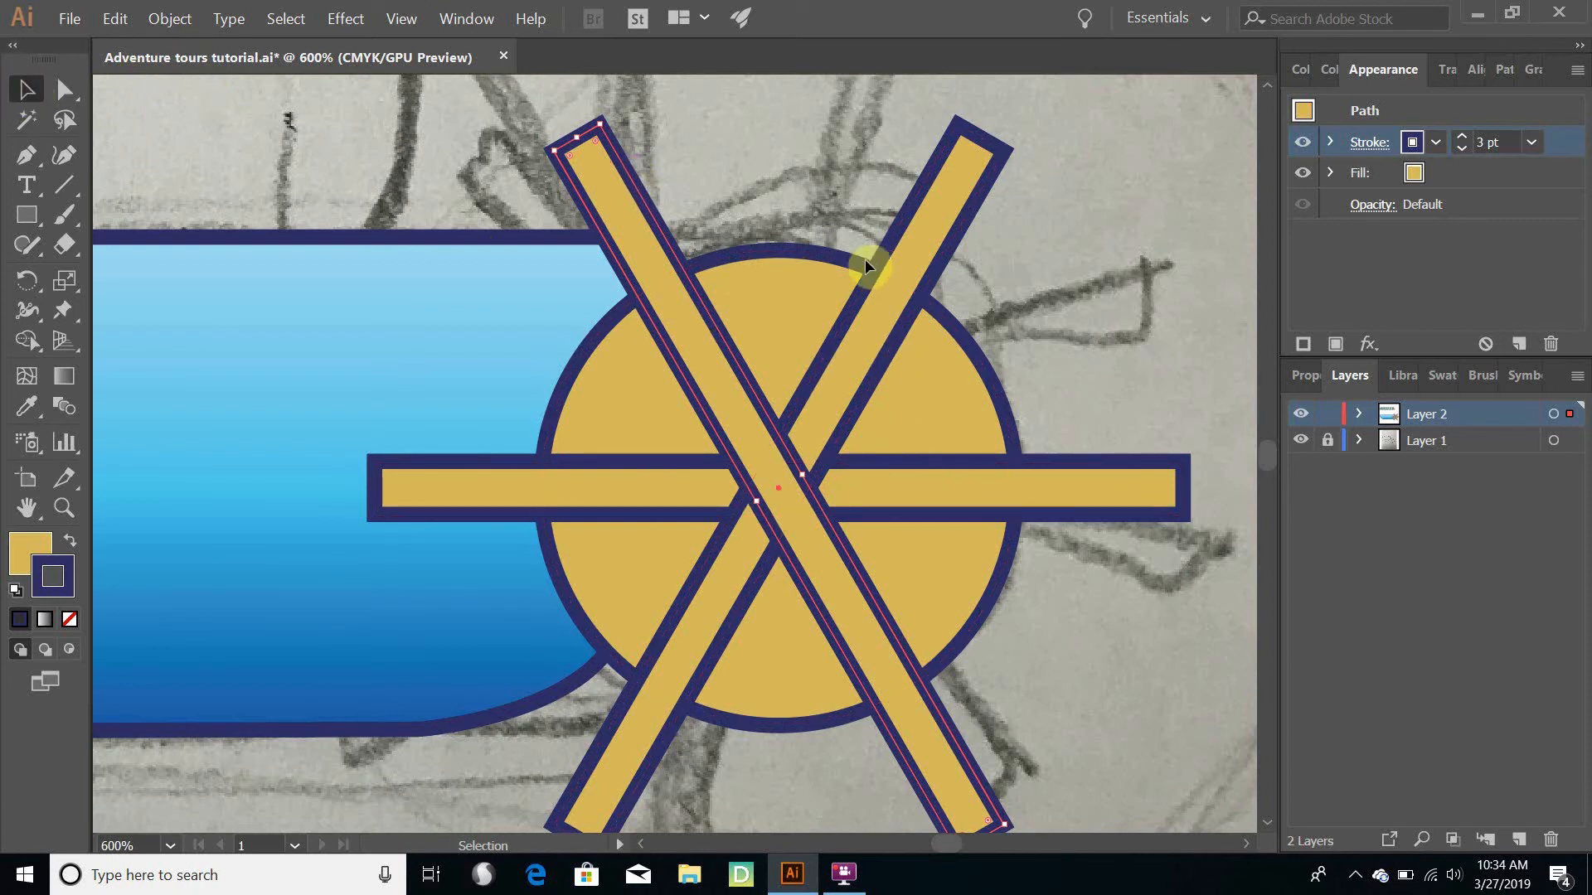
# - Unite all three paddle bars into one shape with Pathfinder, and switch the sketch layer's visibility off and on again
pyautogui.keyDown('shift'); pyautogui.click(947, 192); pyautogui.keyUp('shift')
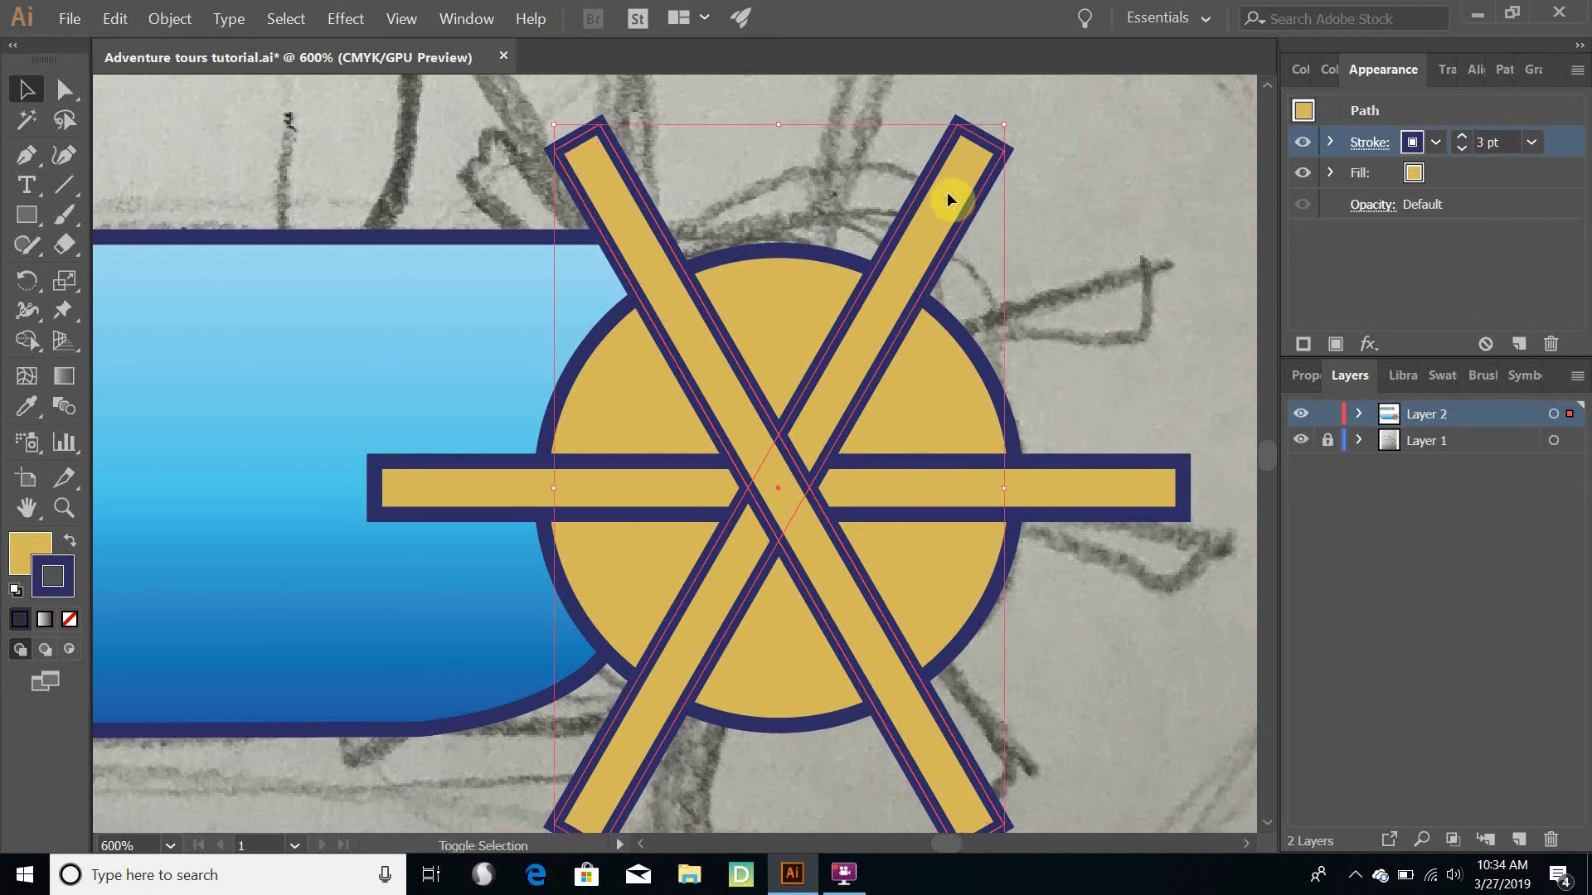
pyautogui.keyDown('shift'); pyautogui.click(1153, 489); pyautogui.keyUp('shift')
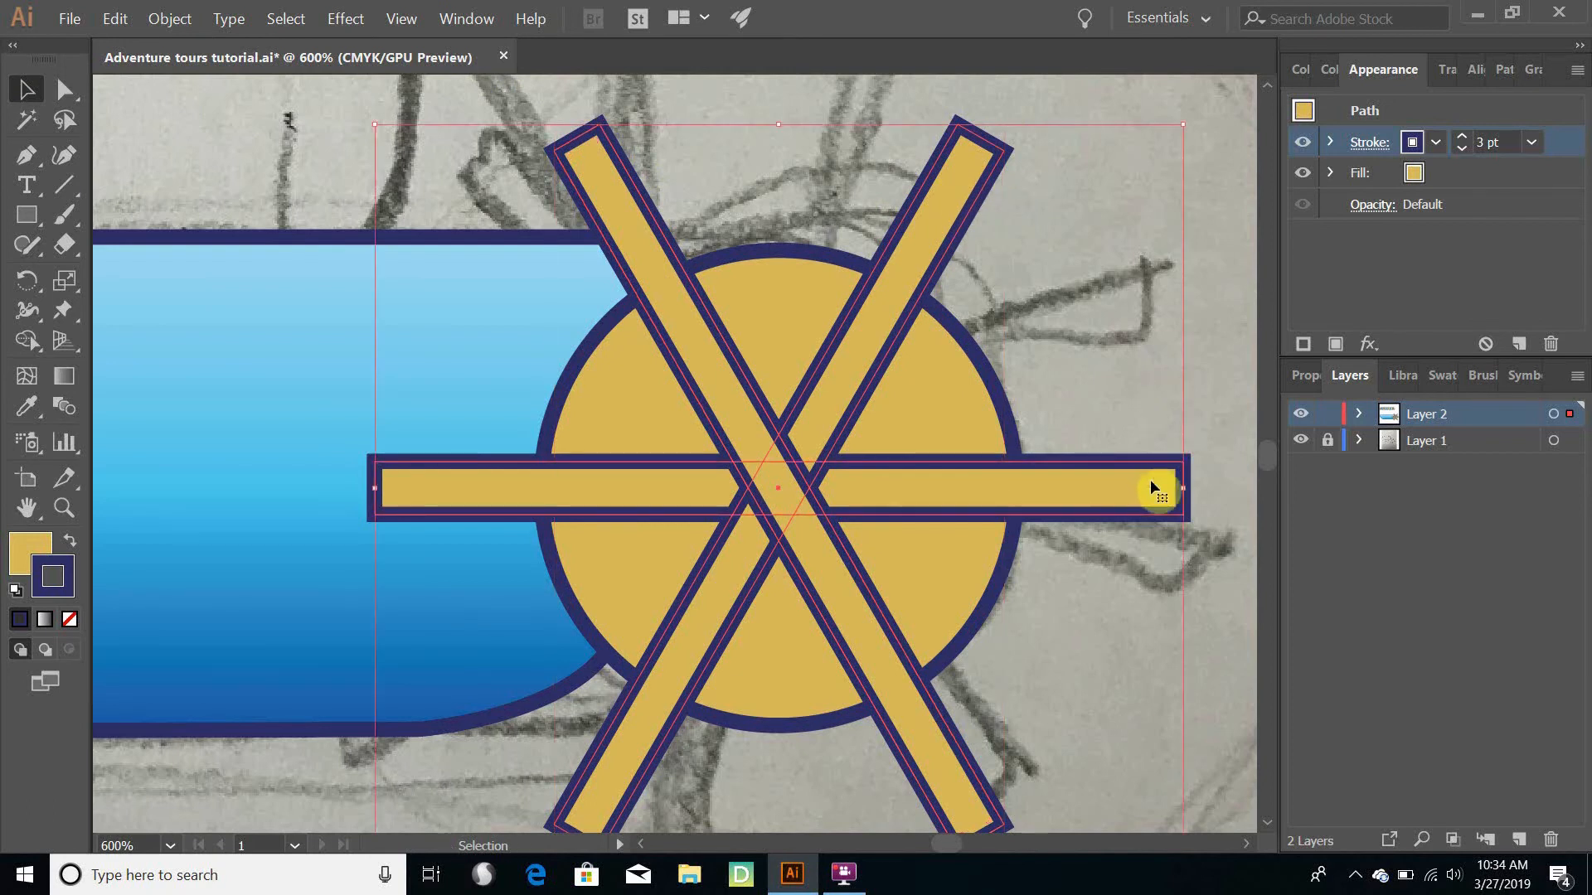
pyautogui.click(1503, 69)
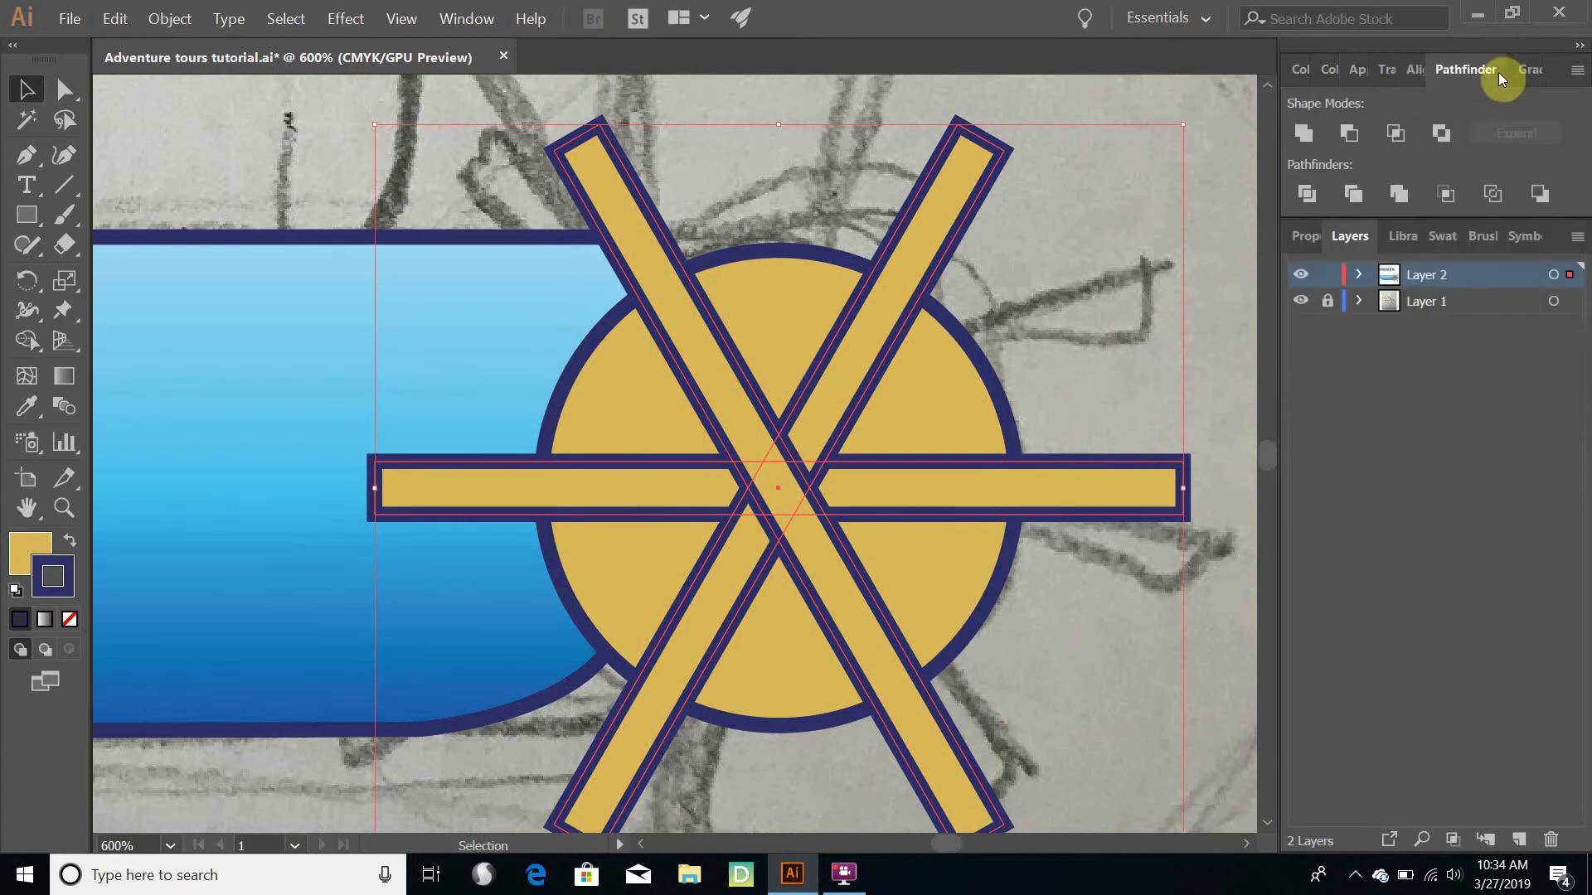
pyautogui.click(468, 20)
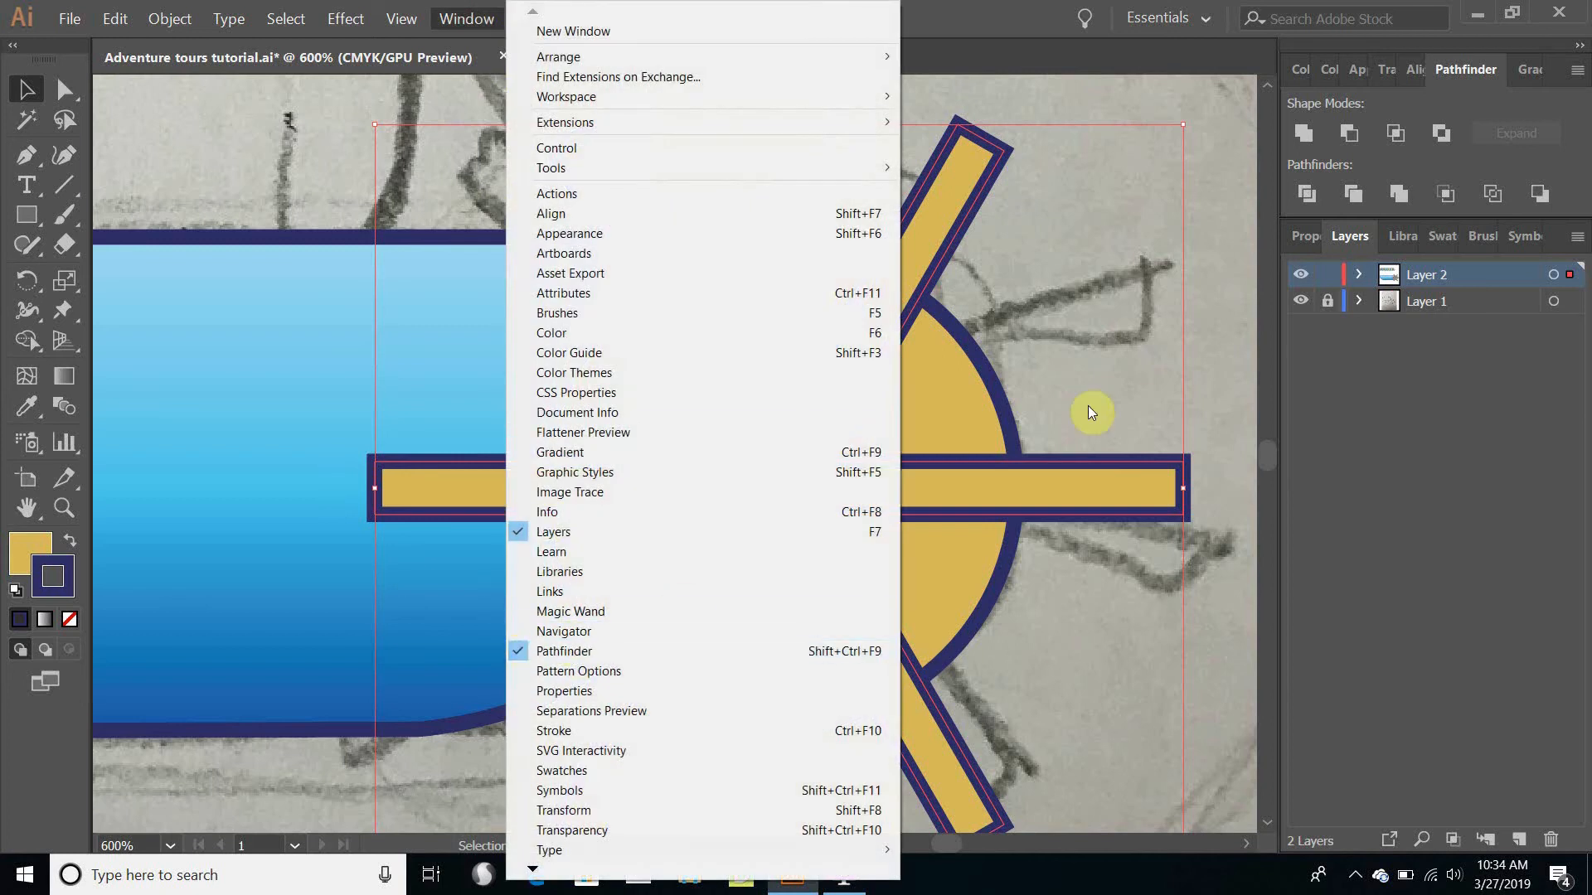
pyautogui.click(1461, 429)
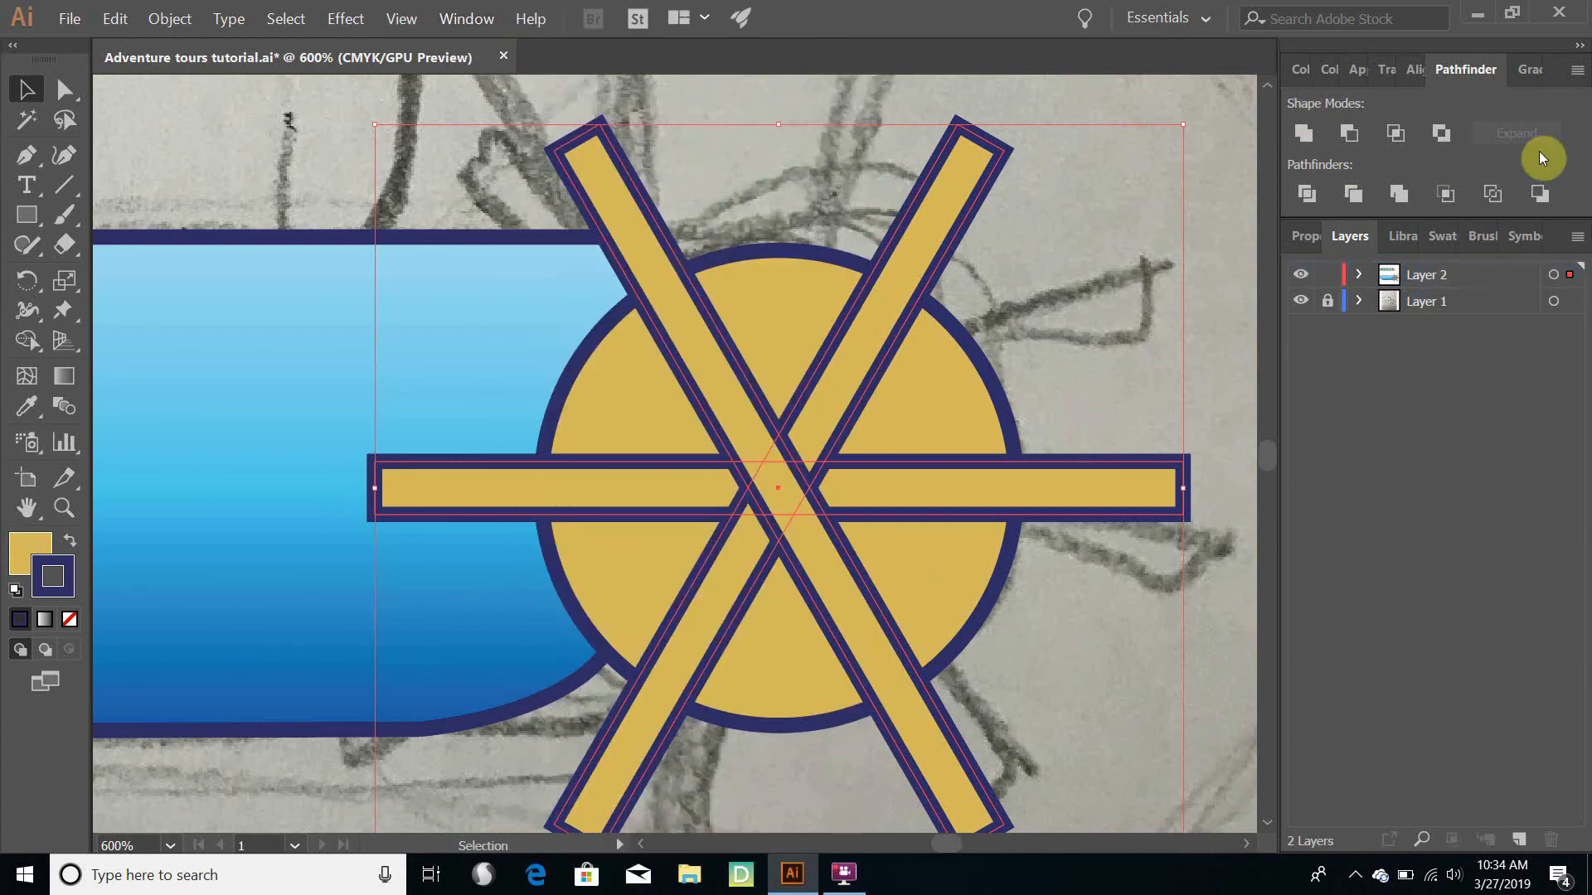
pyautogui.click(1305, 134)
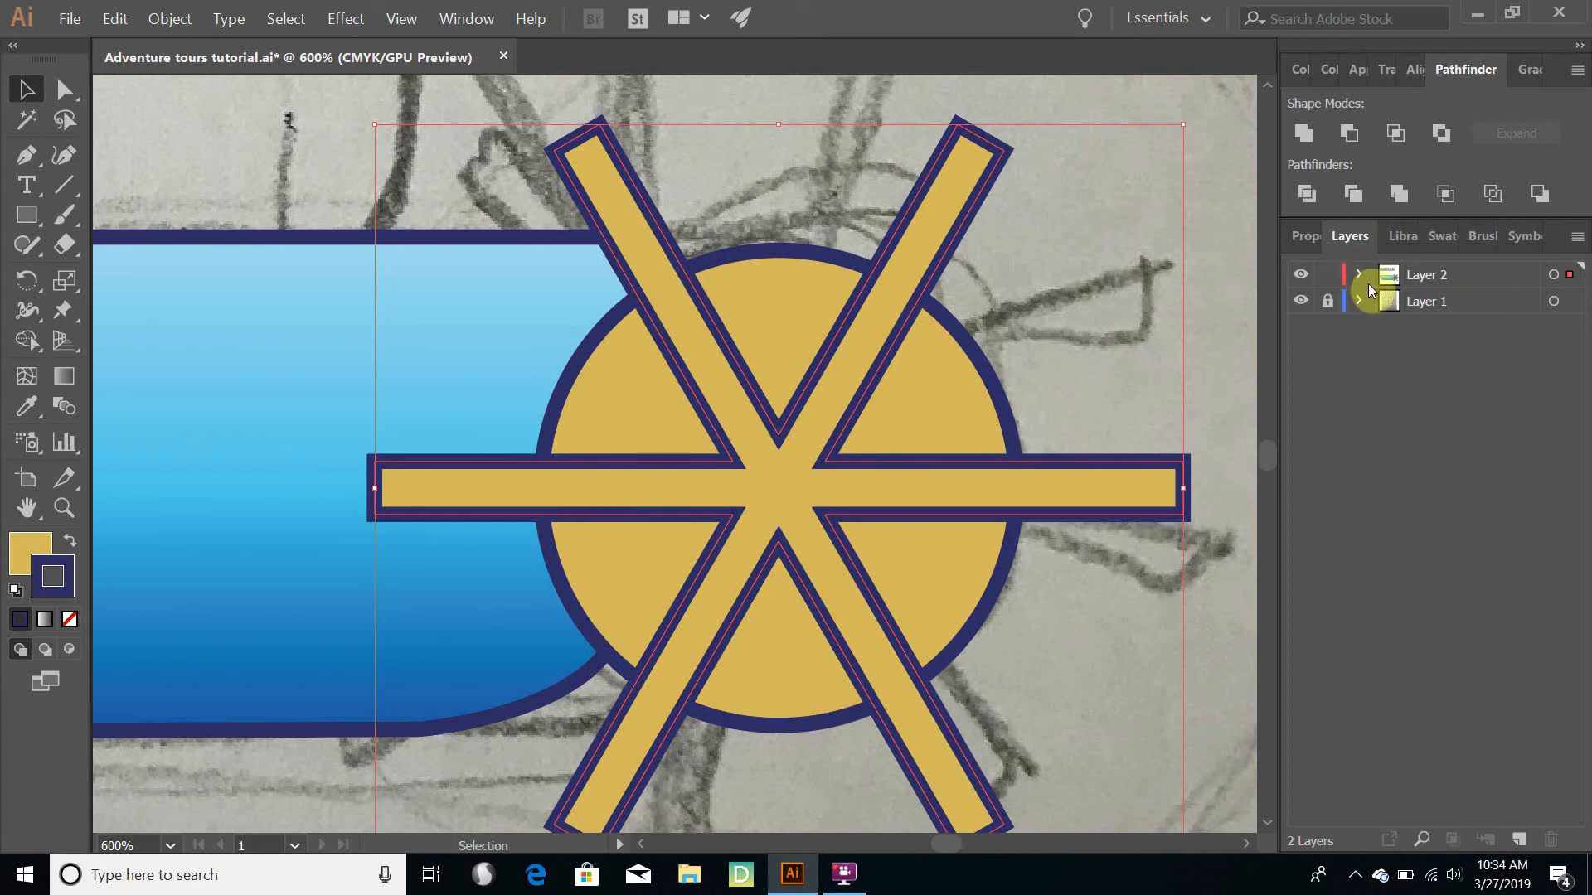
pyautogui.click(1301, 302)
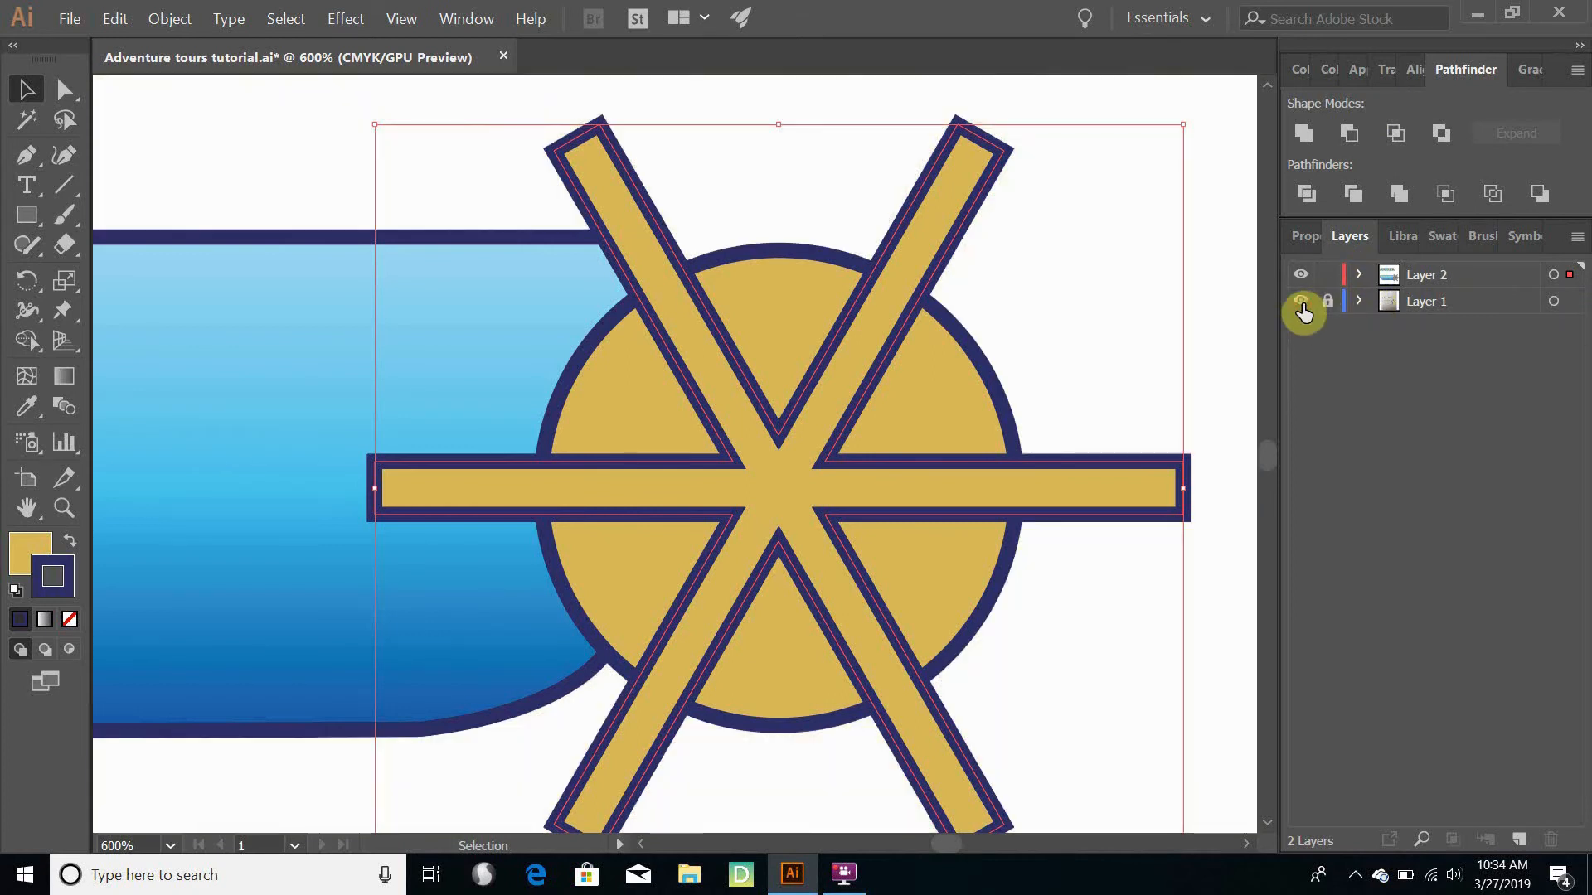
pyautogui.click(1301, 303)
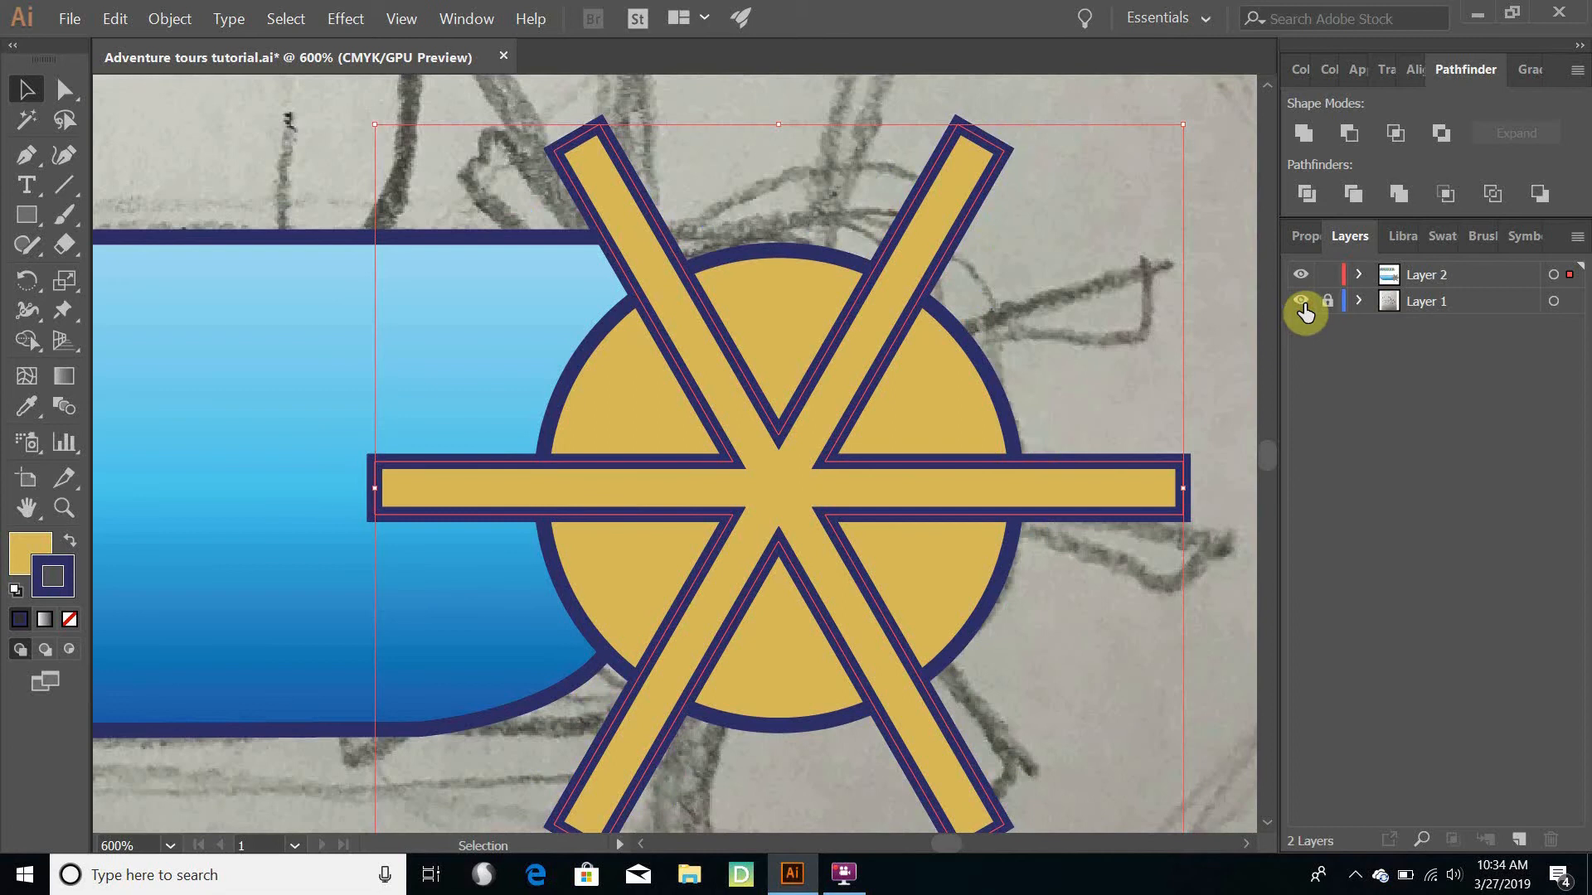
# - Expand Layer 2 and reorder the united spoke path directly beneath the golden ellipse so the circle covers the spokes' centre
pyautogui.click(1359, 274)
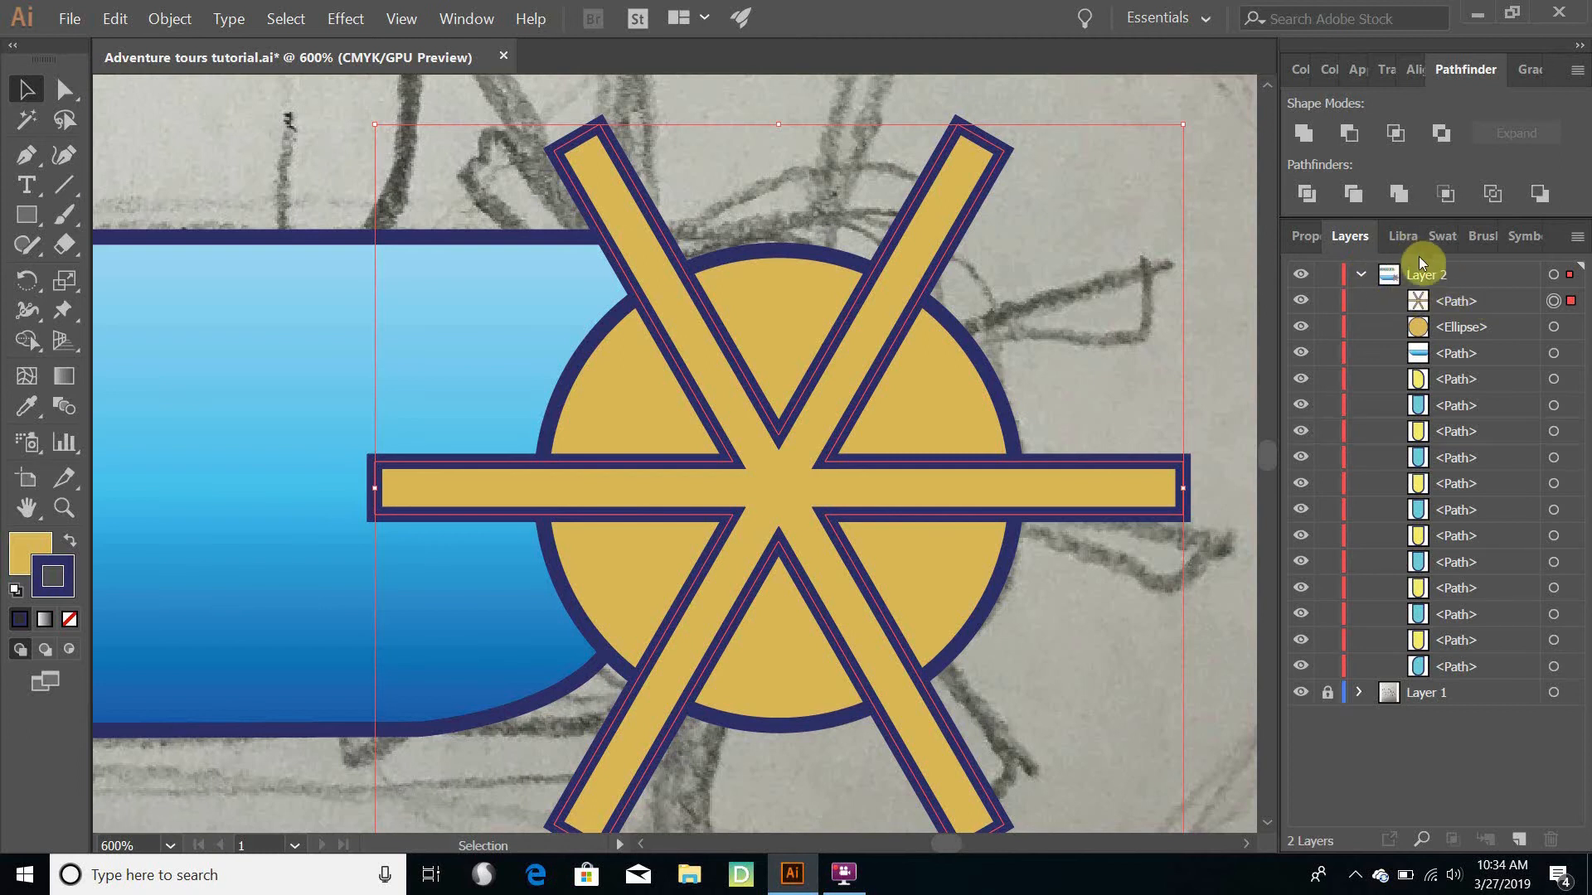
pyautogui.click(477, 22)
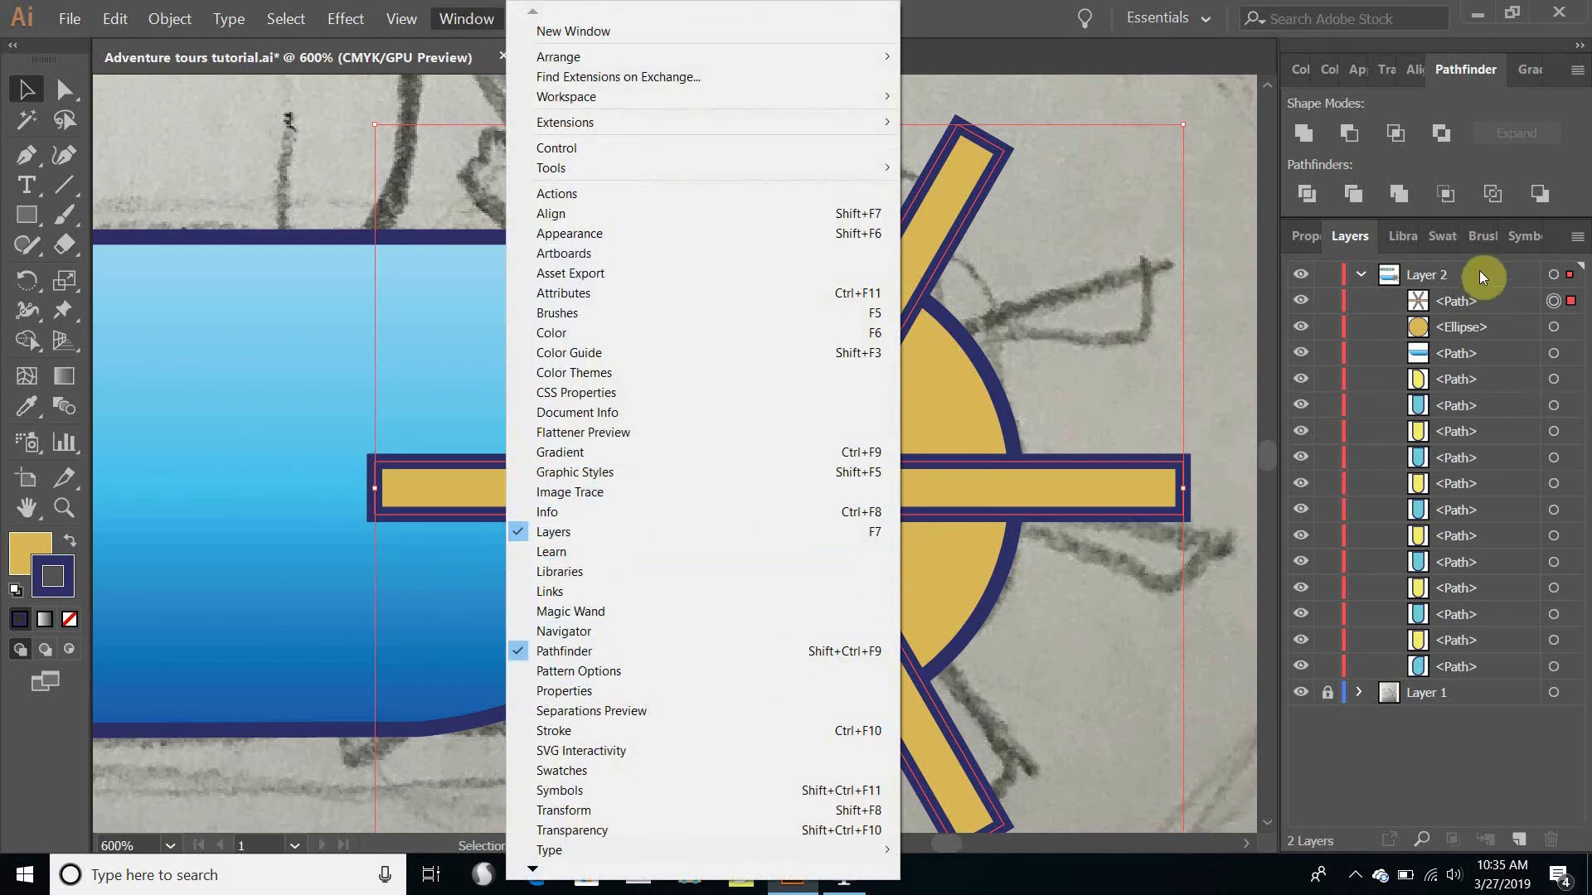
pyautogui.click(1443, 304)
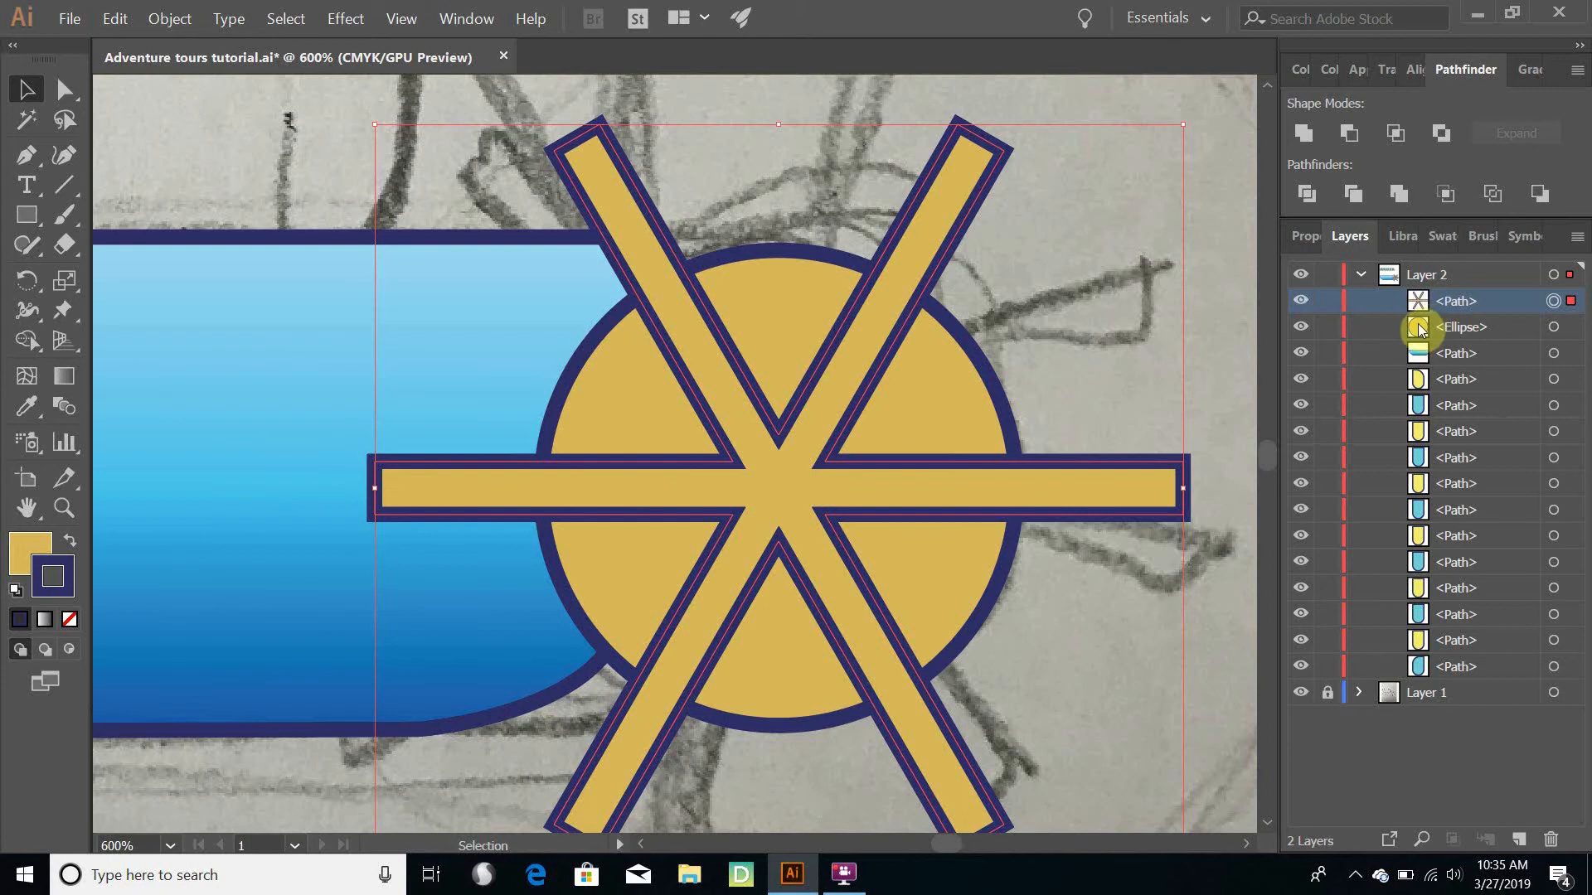
pyautogui.click(1572, 330)
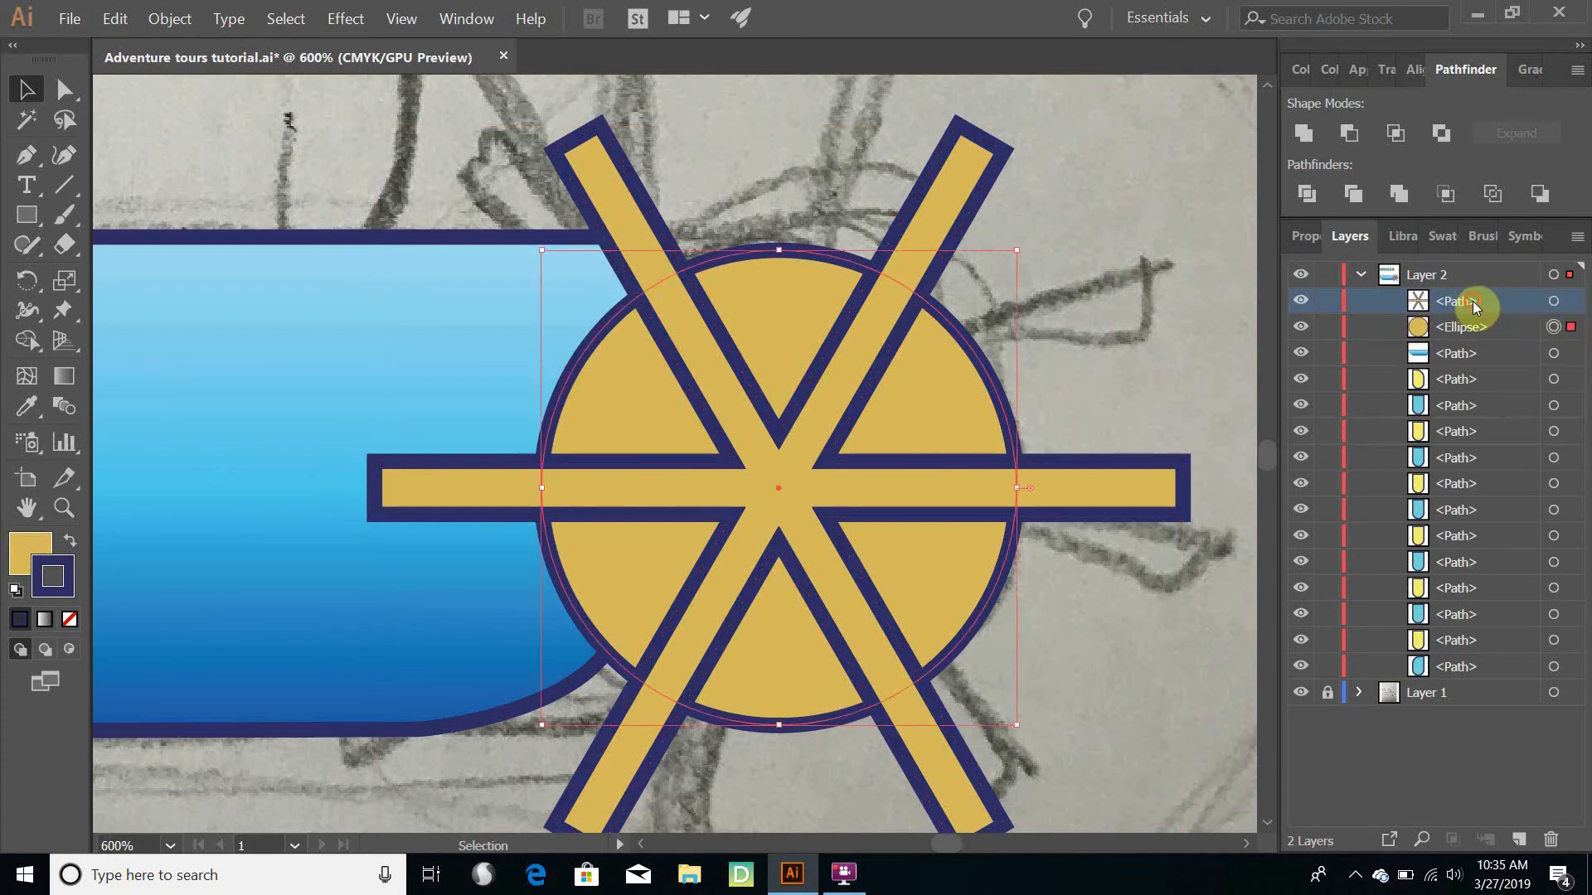
pyautogui.moveTo(1472, 301); pyautogui.dragTo(1476, 342)
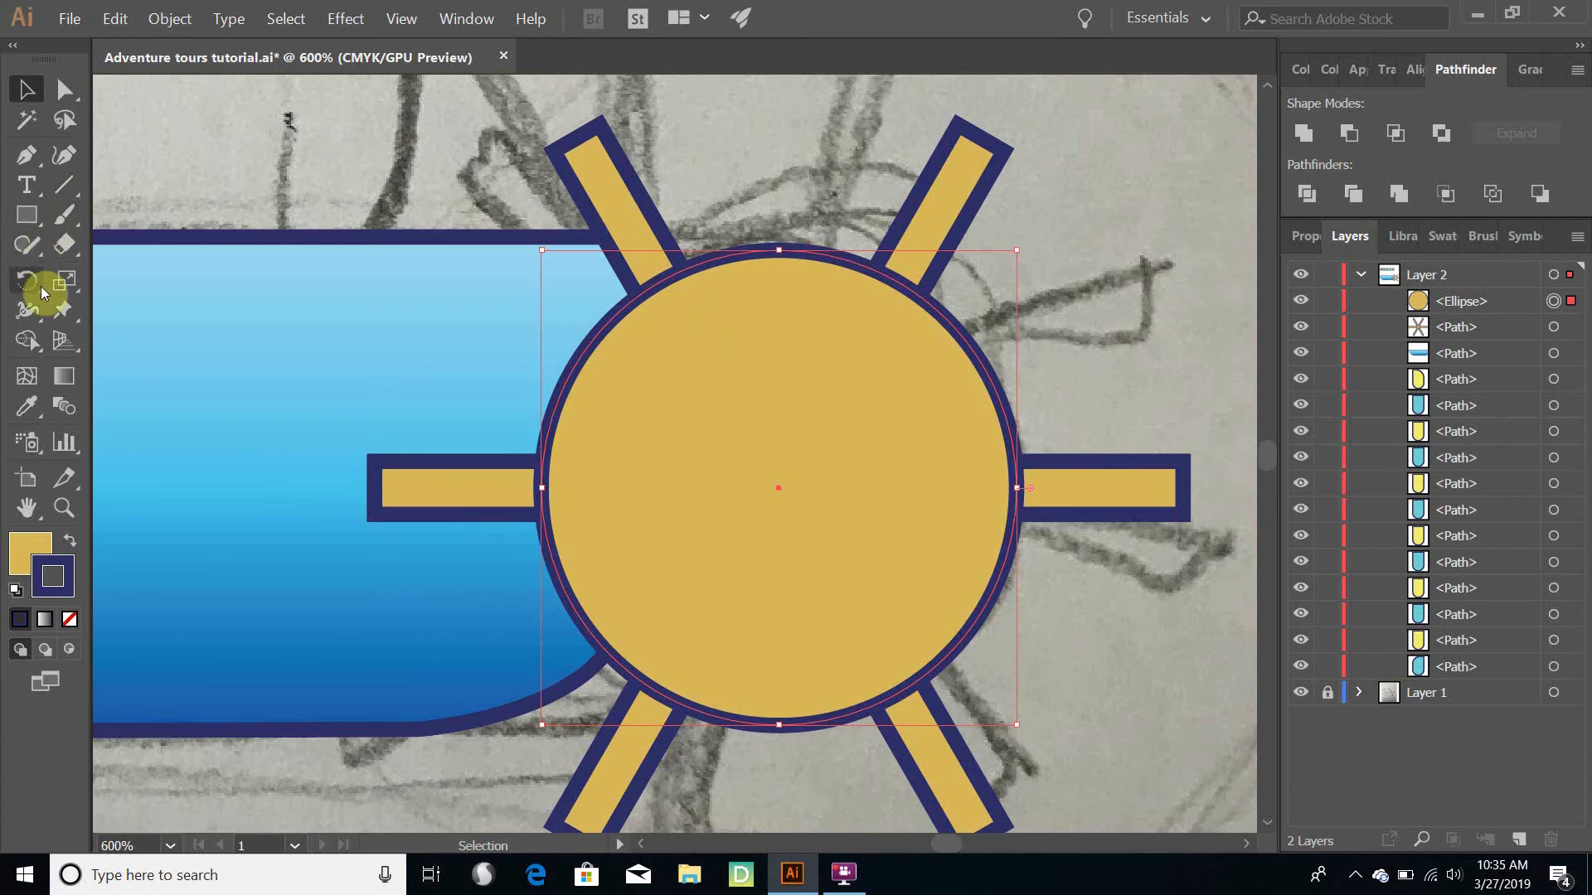
# - Draw a smaller circle inside the golden wheel circle with the Ellipse tool and align their centres
pyautogui.moveTo(23, 218); pyautogui.dragTo(103, 277)
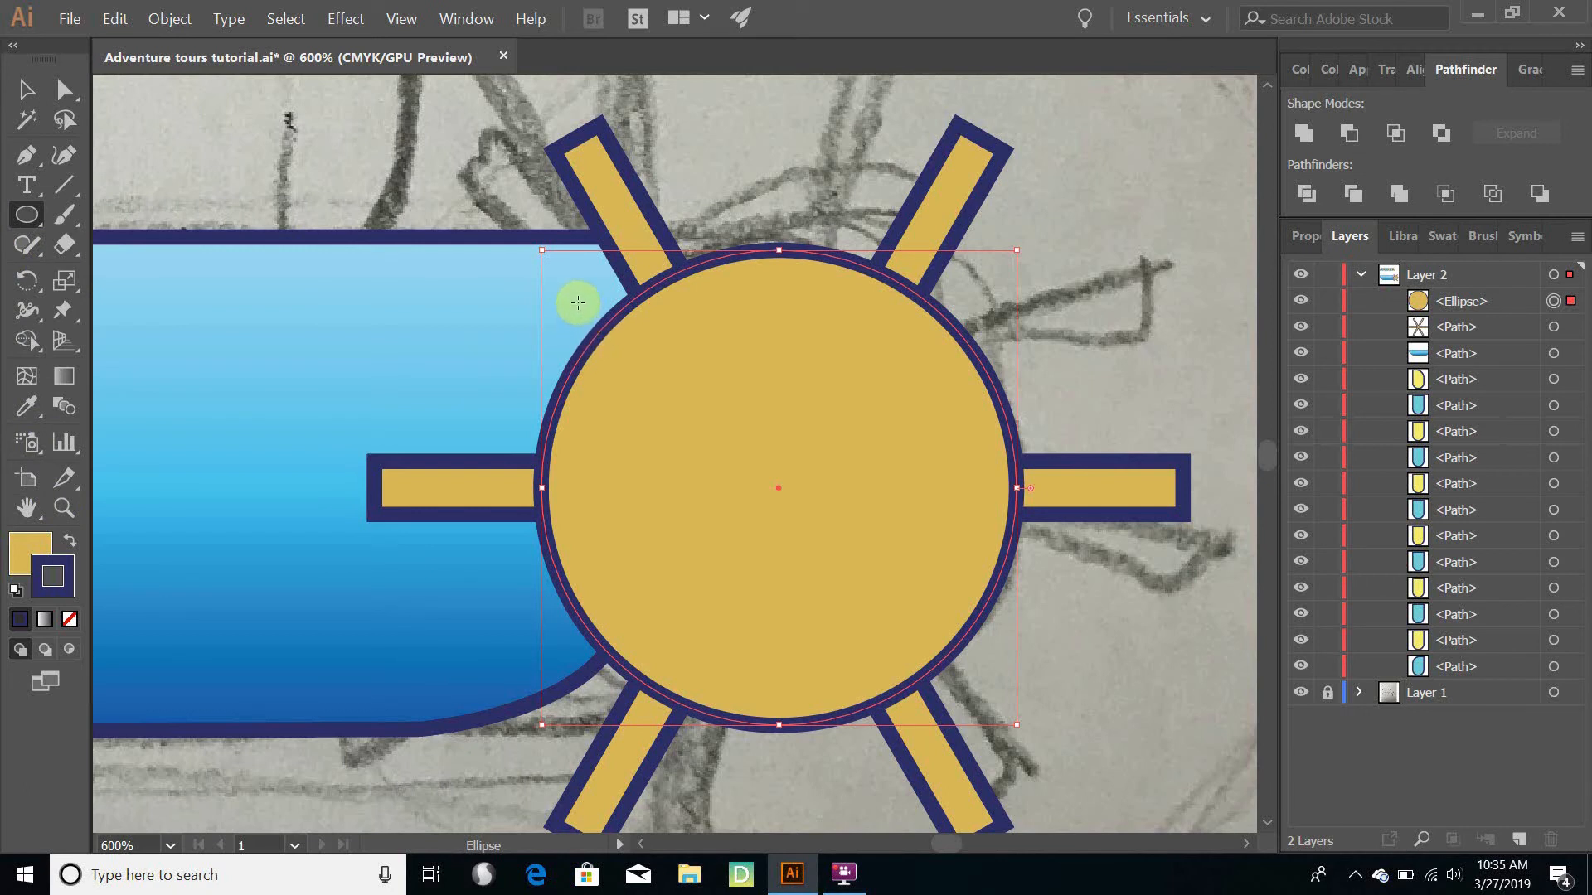
pyautogui.moveTo(579, 293)
pyautogui.mouseDown()
pyautogui.moveTo(810, 575)
pyautogui.moveTo(947, 667)
pyautogui.moveTo(910, 640)
pyautogui.mouseUp()
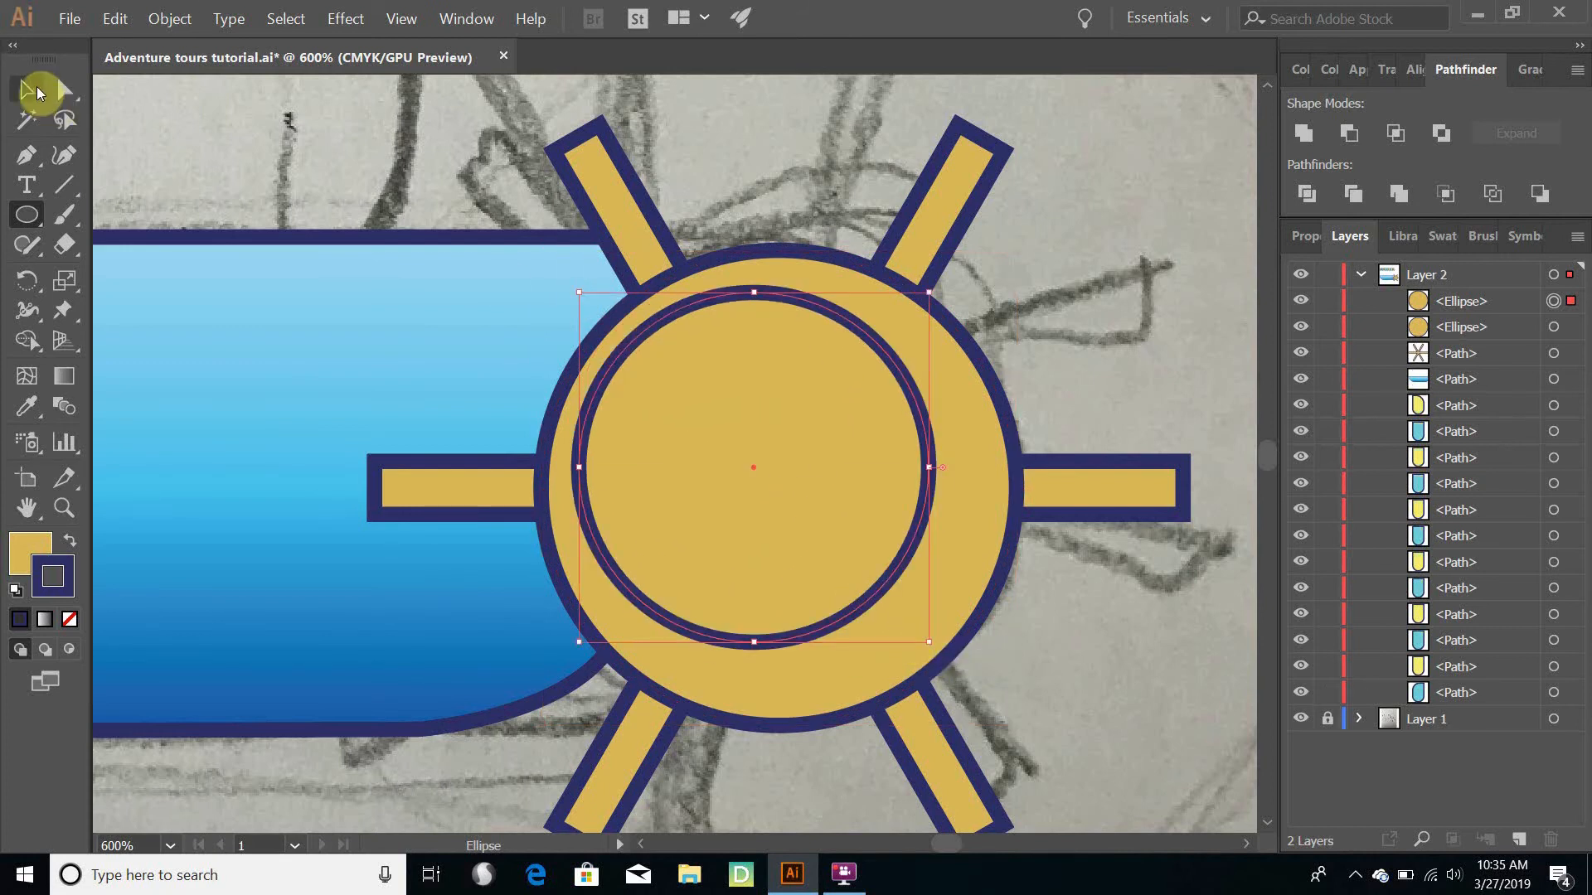
pyautogui.click(27, 88)
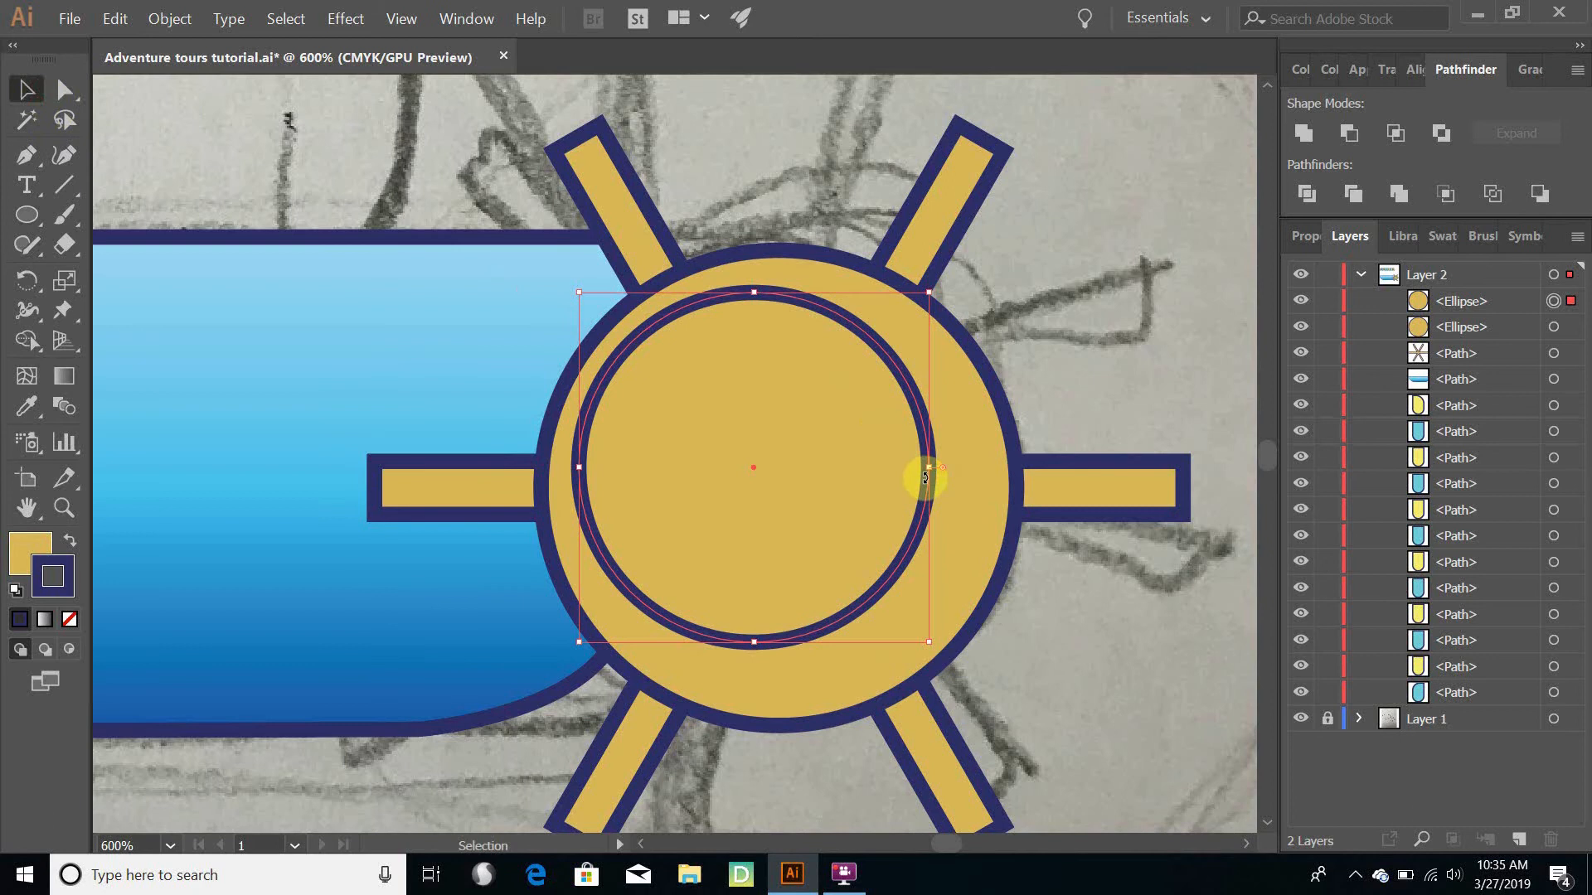
pyautogui.moveTo(925, 470); pyautogui.dragTo(953, 520)
pyautogui.hotkey('ctrl', 'z')
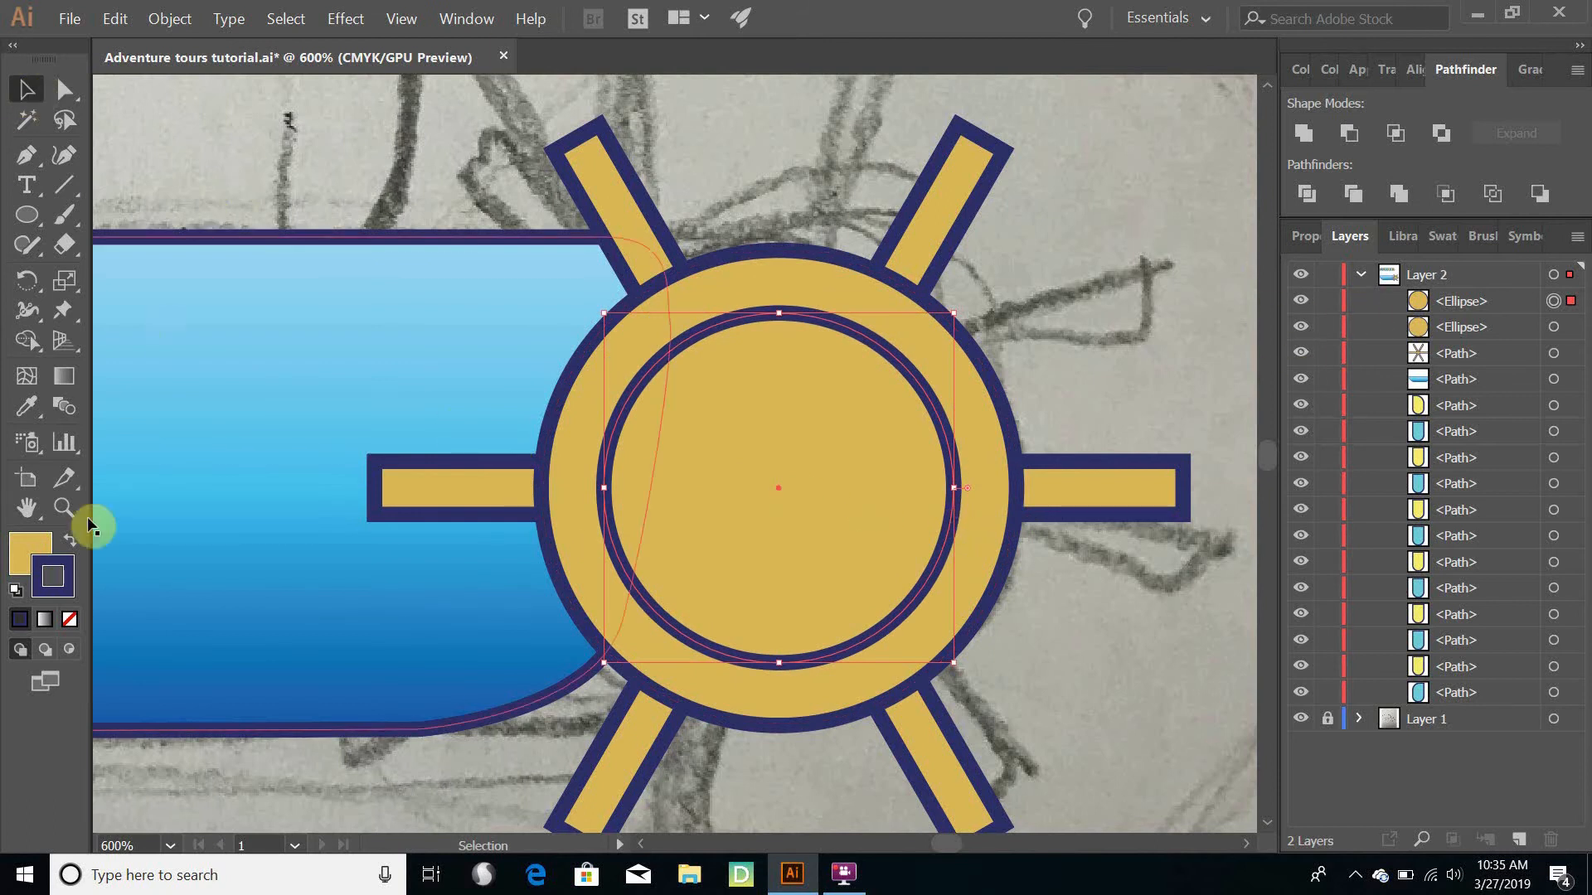
# - Change the inner circle's stroke colour to dark brown #66572E
pyautogui.doubleClick(39, 576)
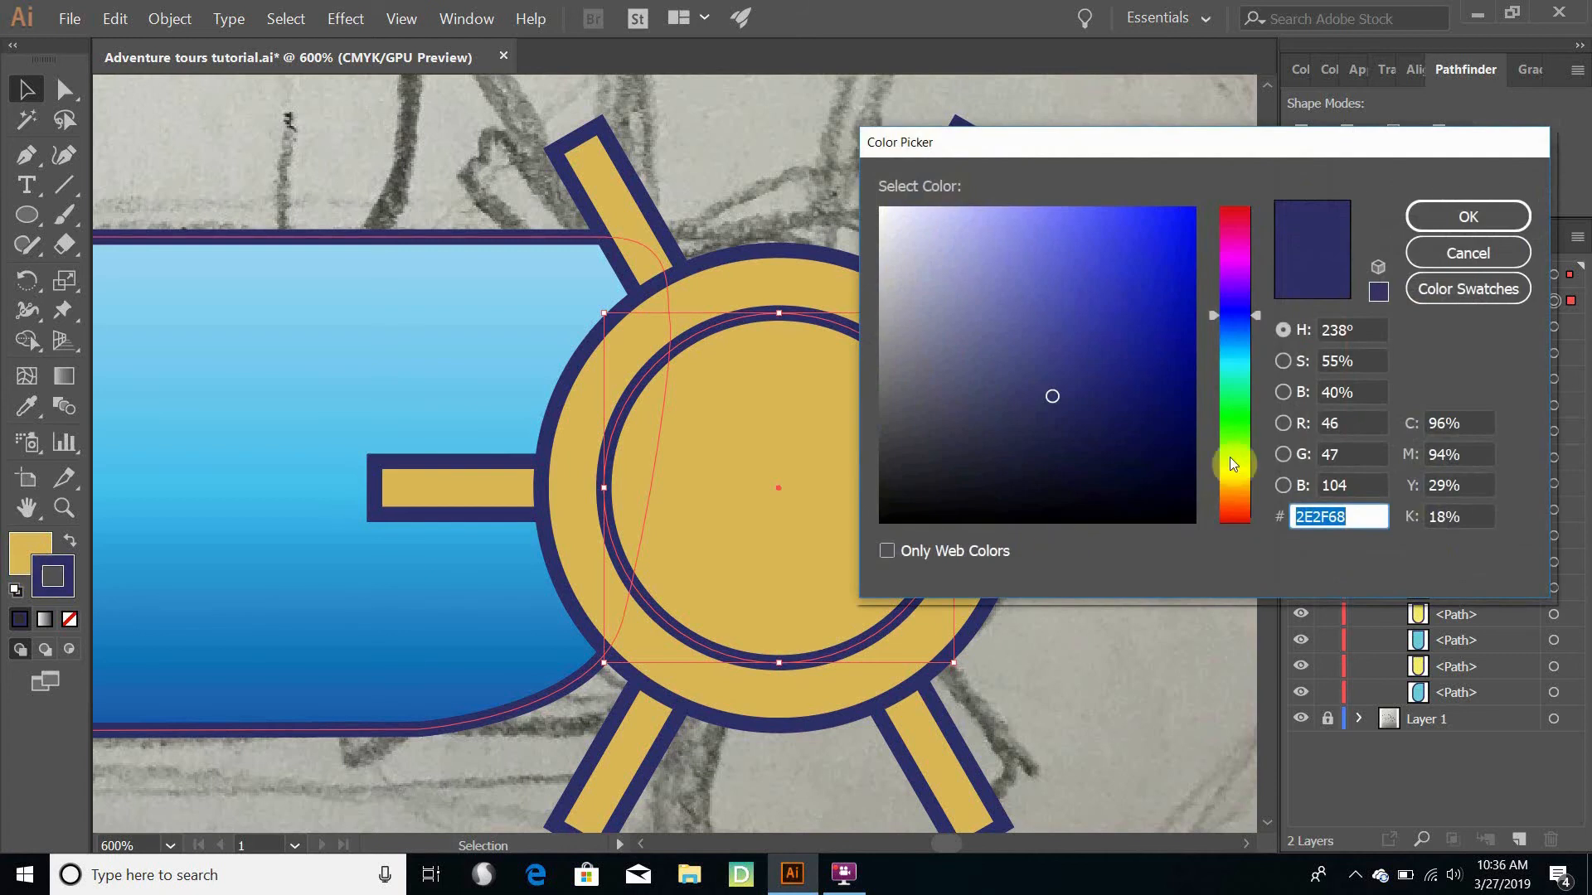
pyautogui.moveTo(1236, 480); pyautogui.dragTo(1236, 486)
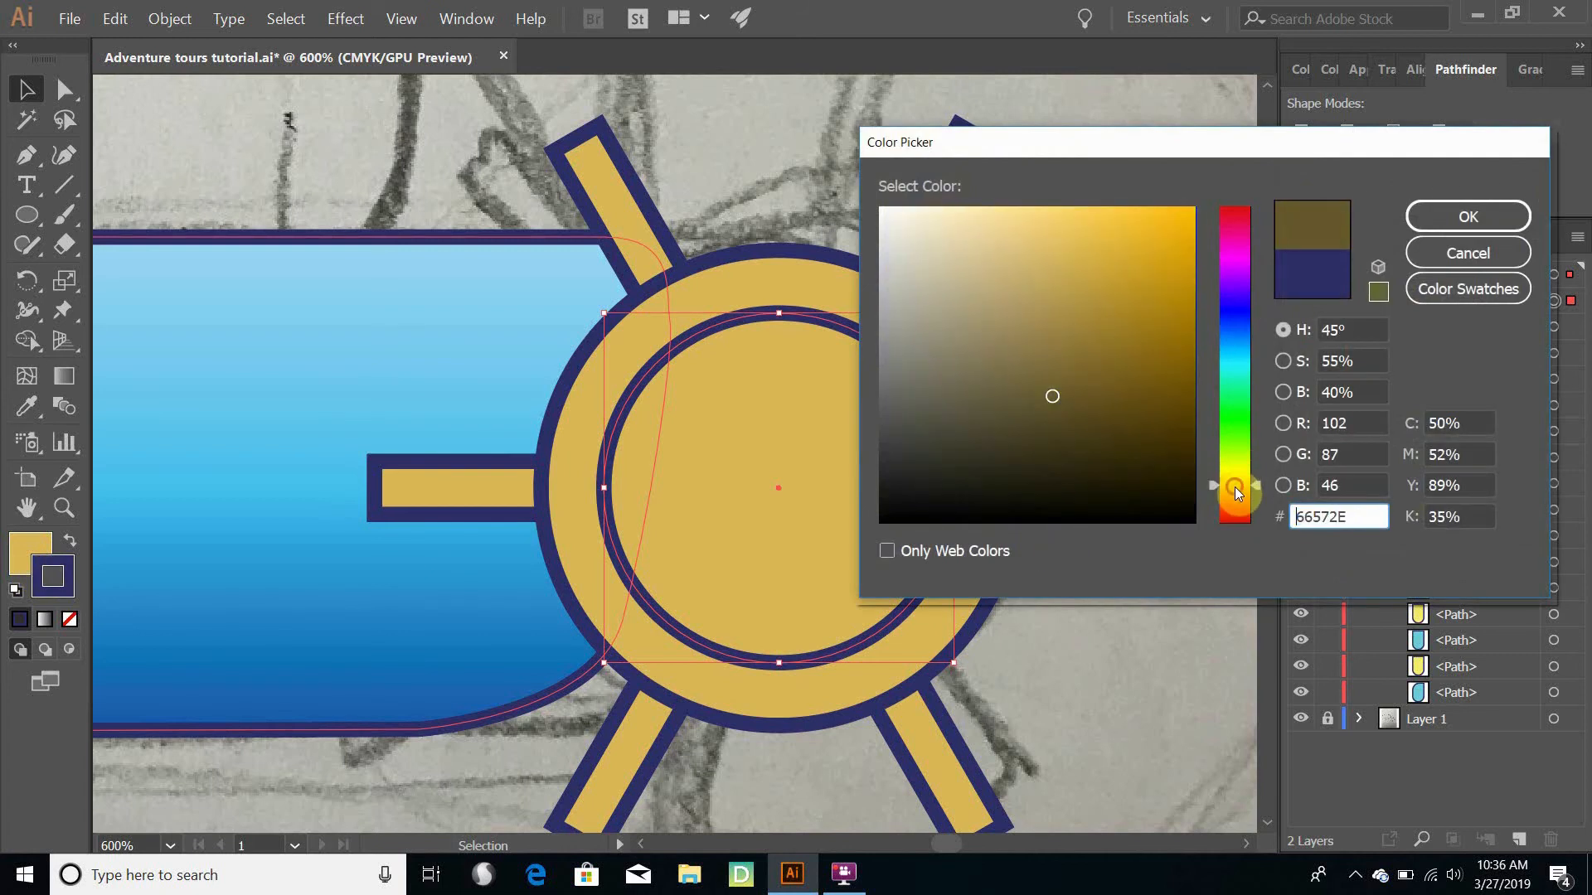
pyautogui.click(1497, 217)
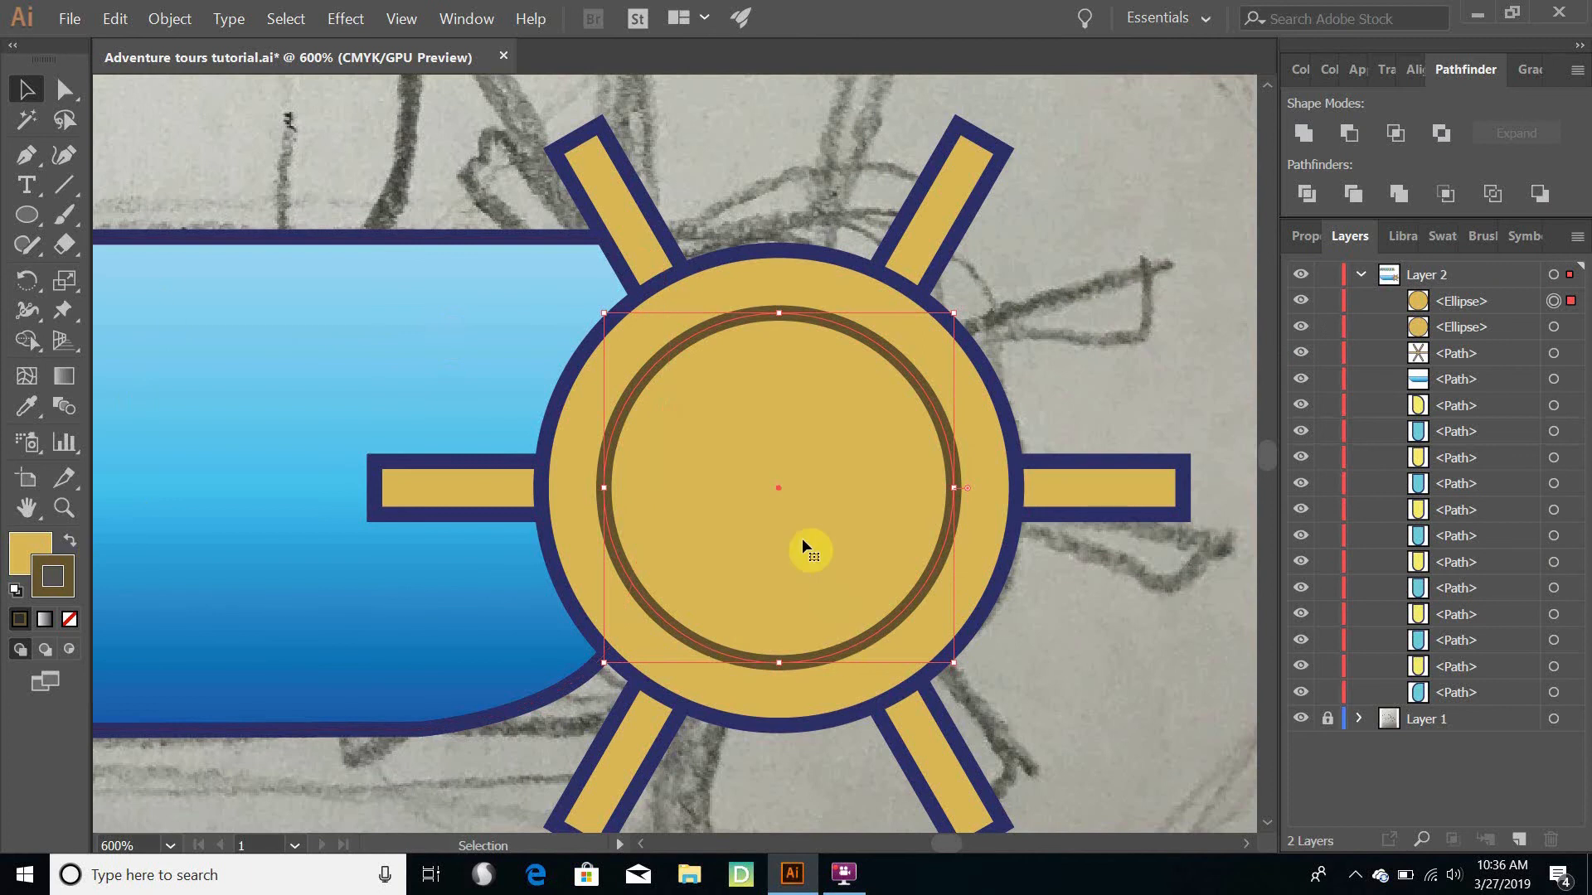
# - Move the brown-outlined circle off the wheel's centre onto the blue hull and set its fill to None
pyautogui.moveTo(746, 507); pyautogui.dragTo(385, 455)
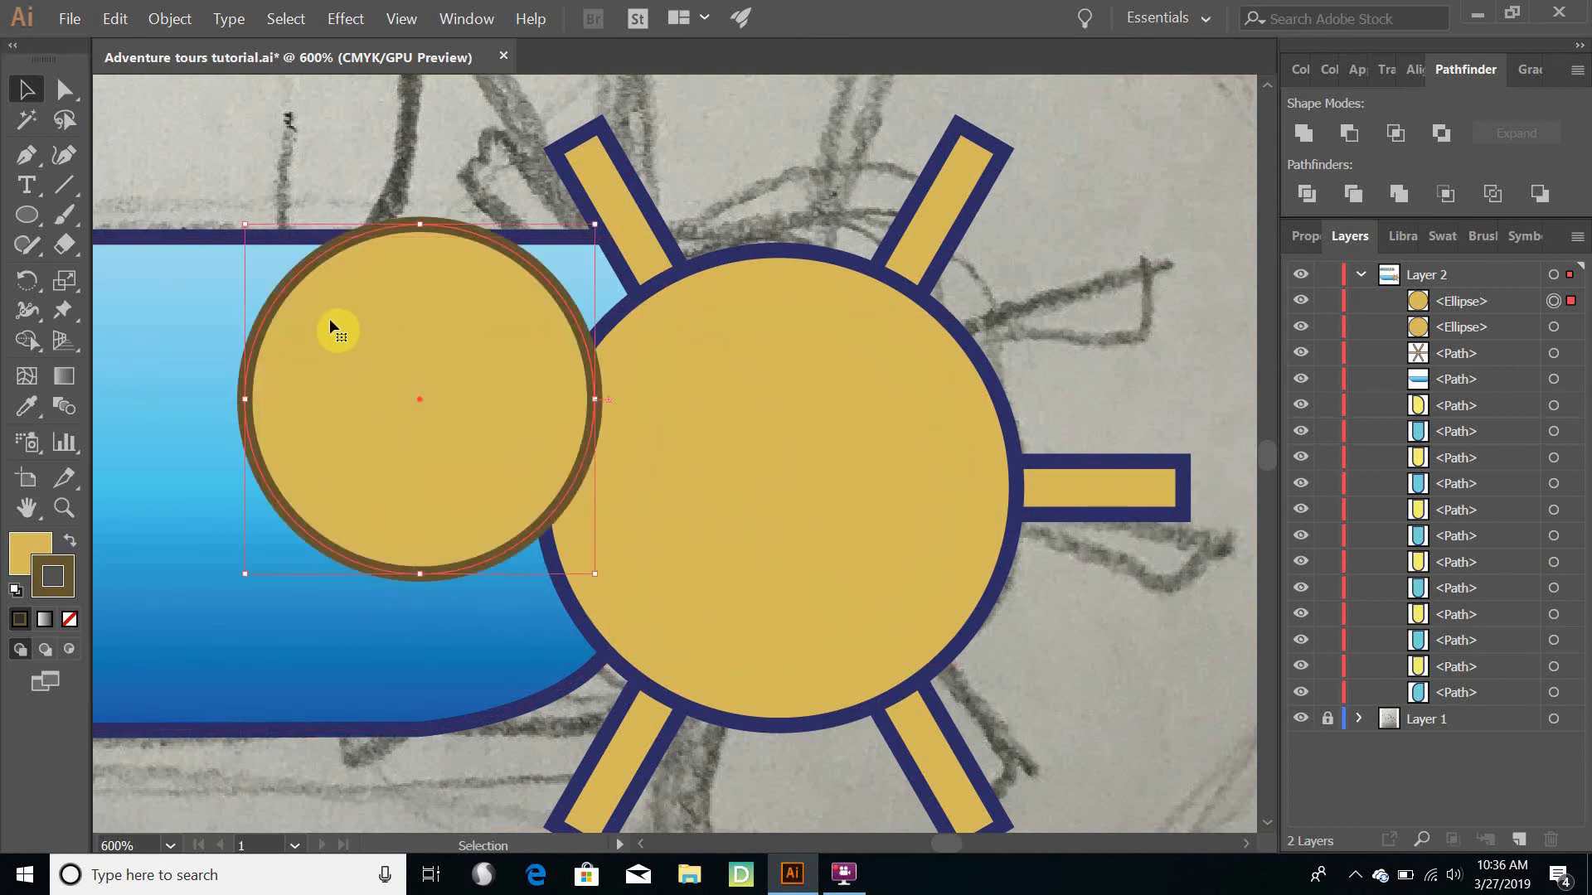
pyautogui.click(32, 549)
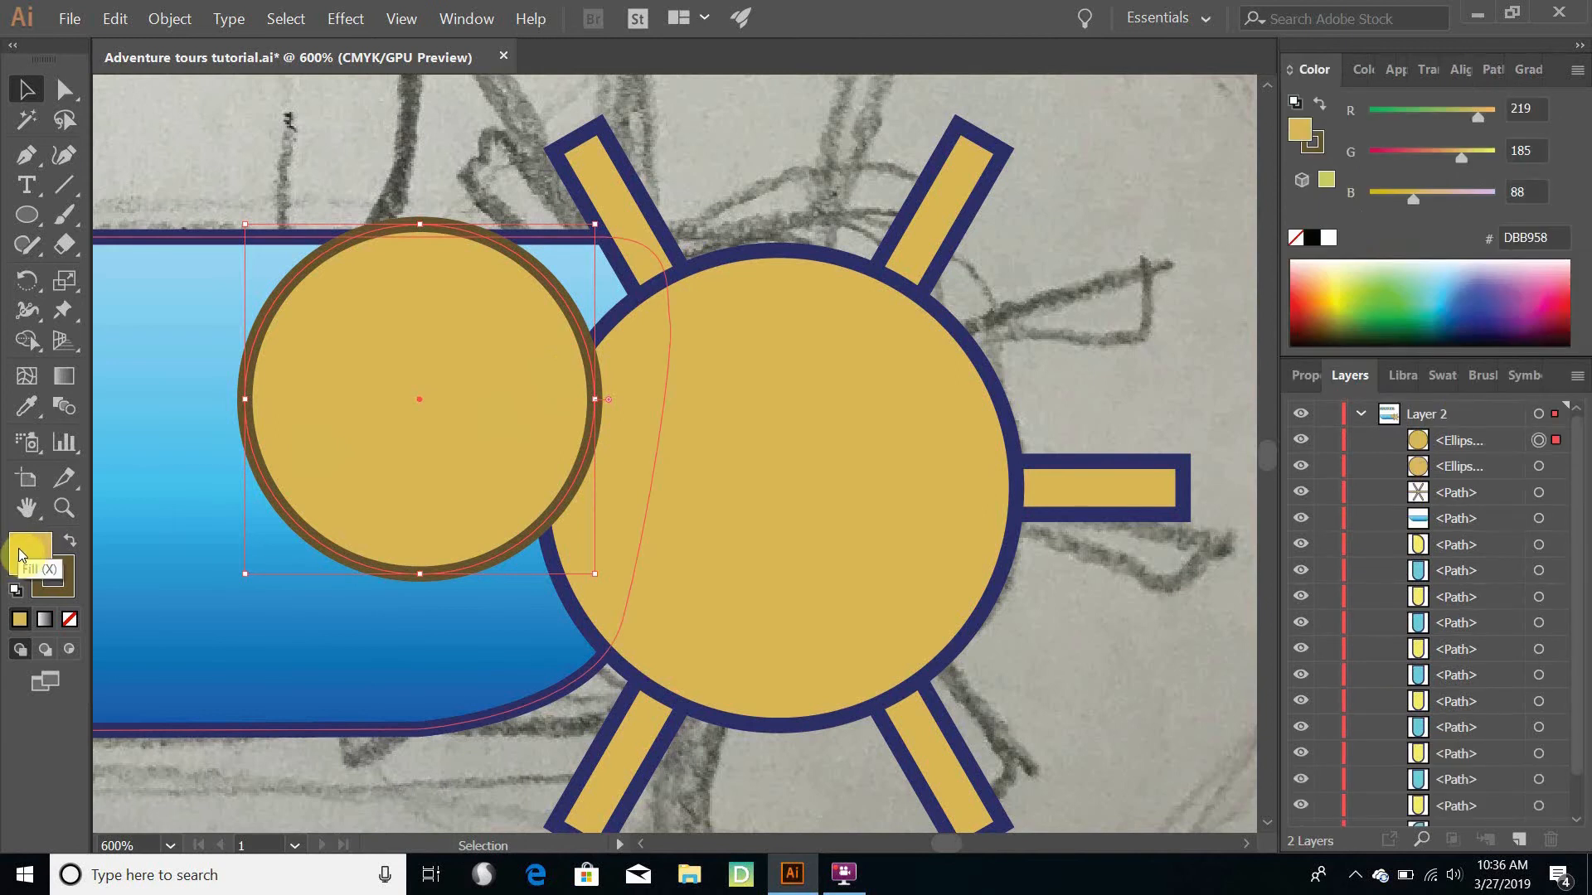
pyautogui.click(73, 621)
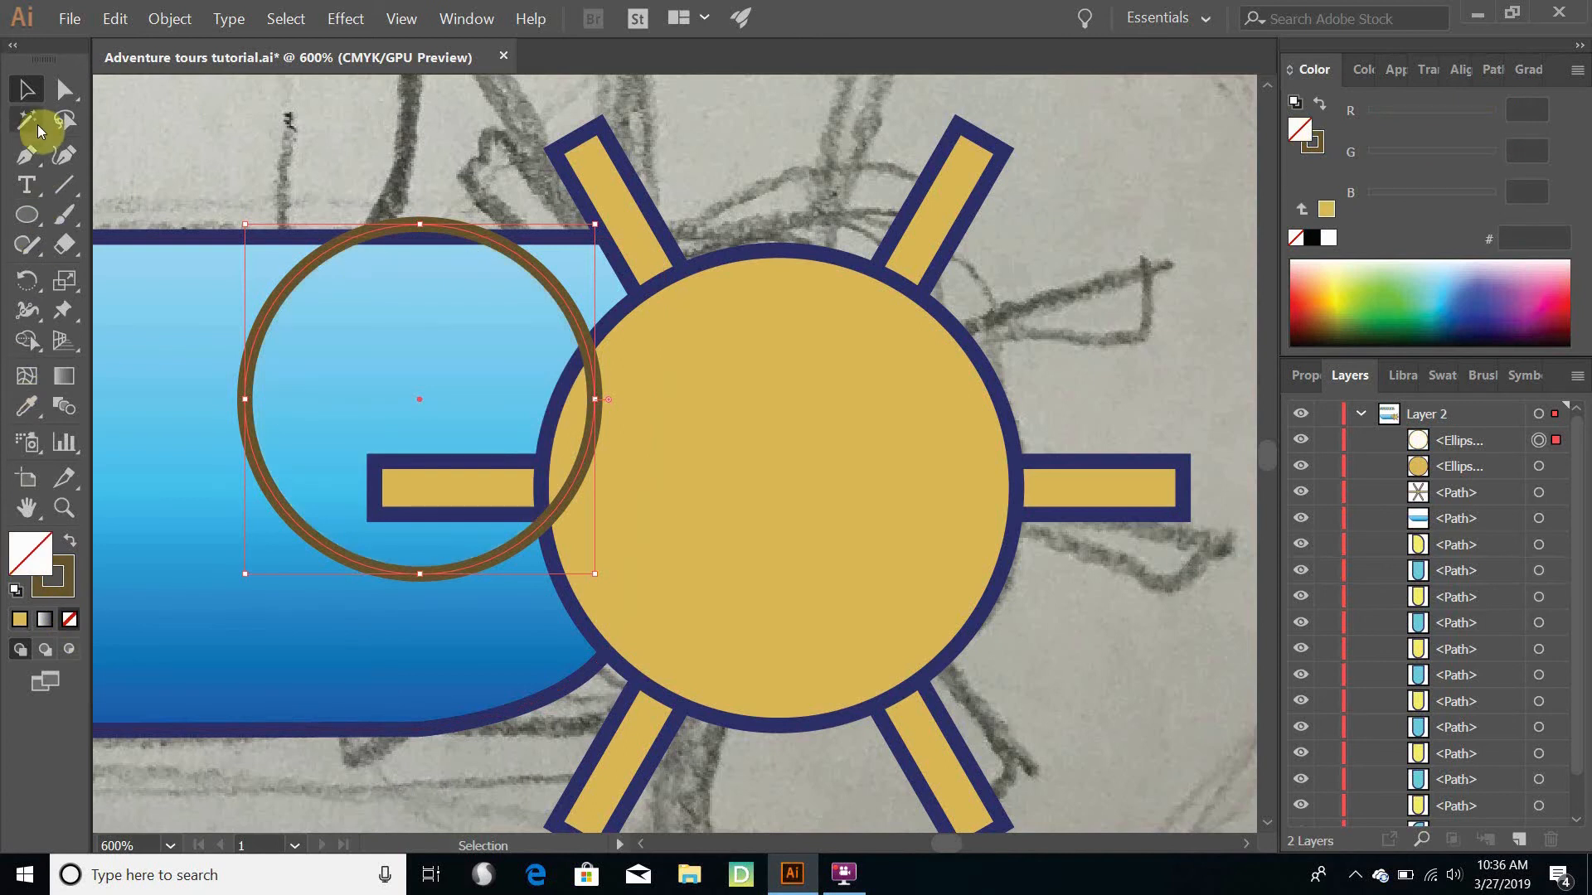
# - Move the unfilled brown ring back onto the golden wheel circle so their centres align, and deselect it
pyautogui.moveTo(248, 436)
pyautogui.mouseDown()
pyautogui.moveTo(471, 643)
pyautogui.moveTo(624, 565)
pyautogui.moveTo(593, 511)
pyautogui.moveTo(610, 529)
pyautogui.mouseUp()
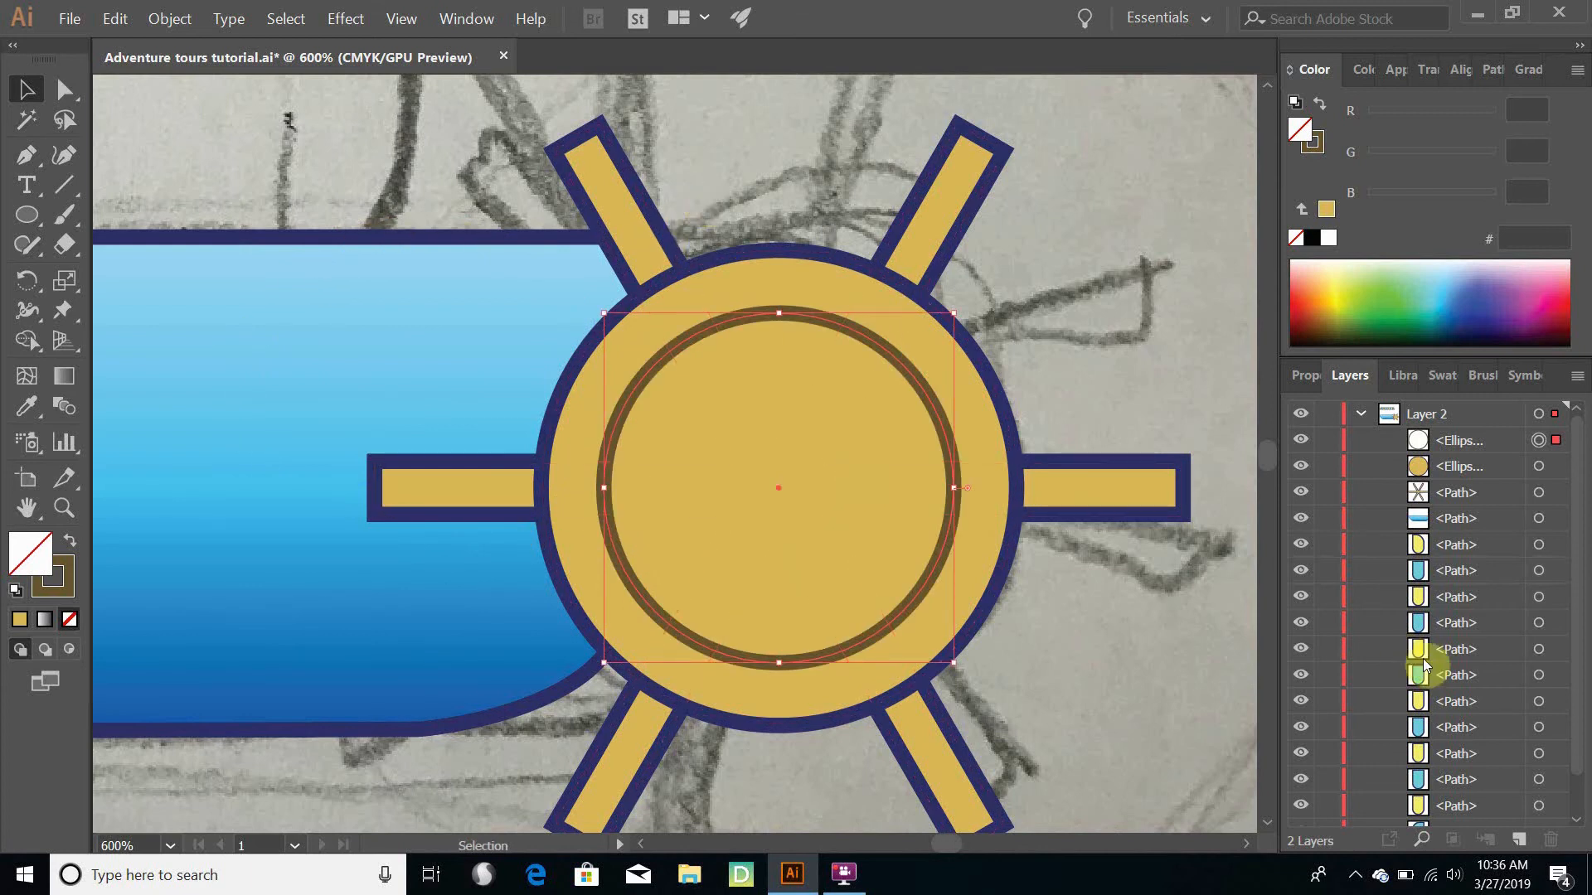
pyautogui.click(1220, 352)
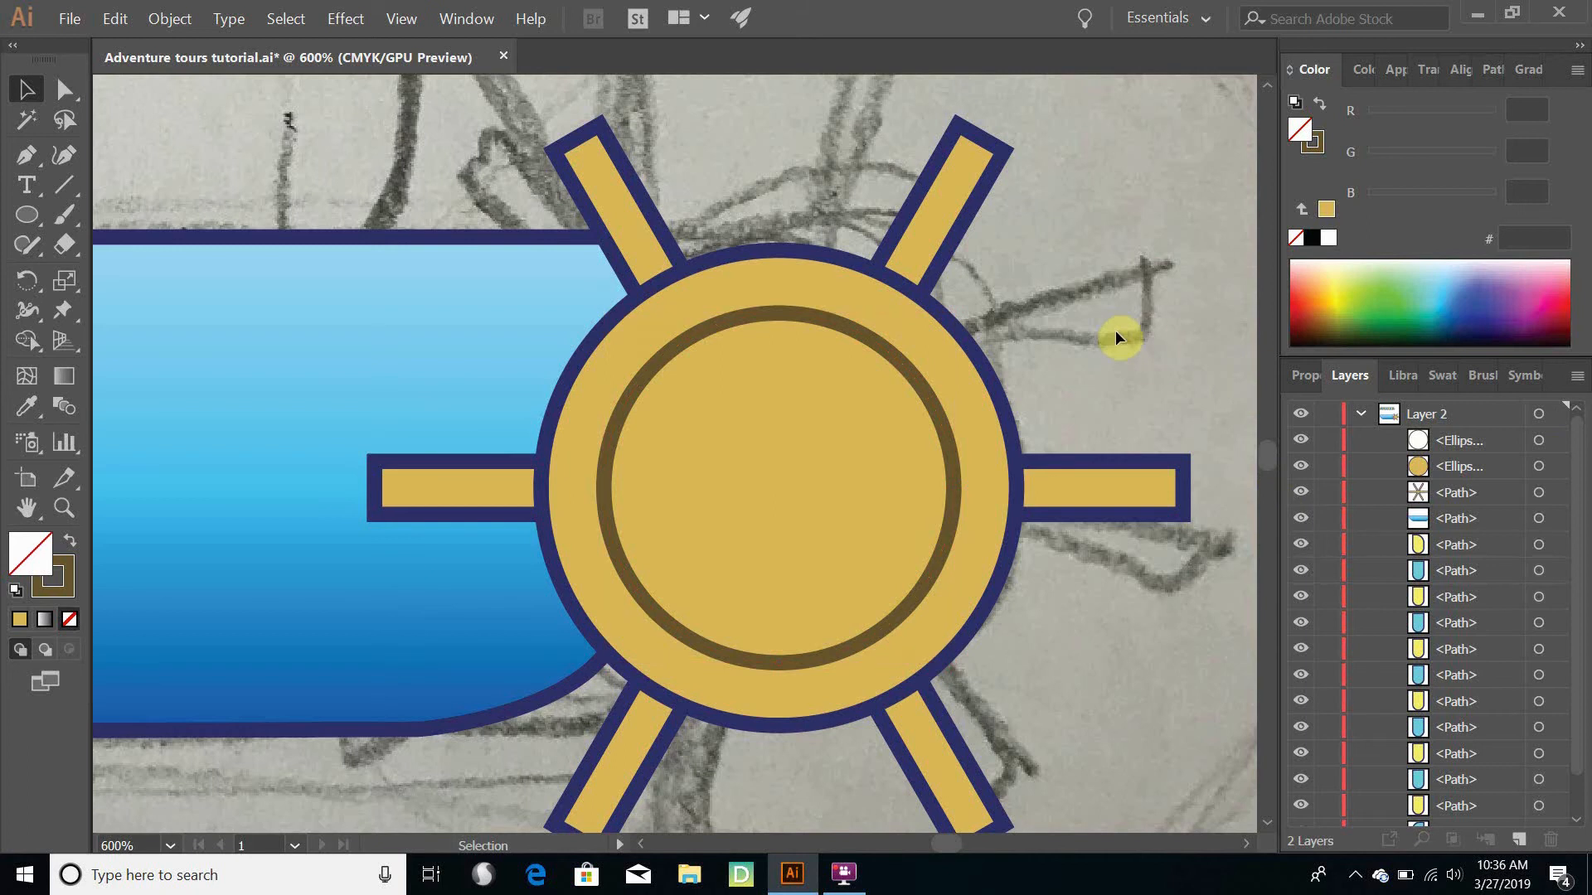
pyautogui.scroll(-3, 1116, 330)
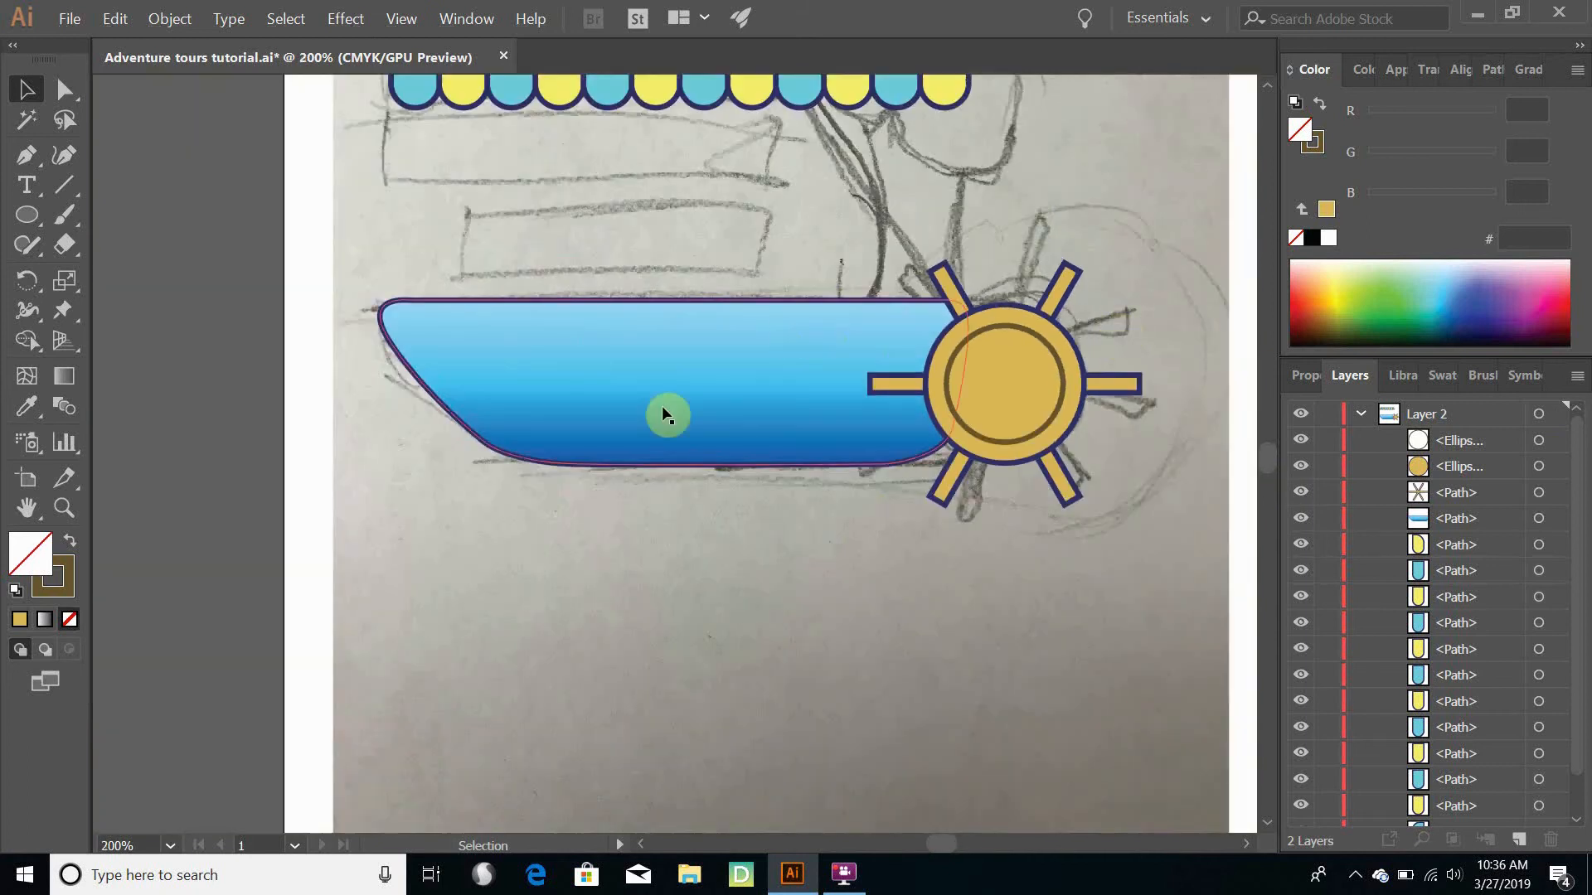
pyautogui.scroll(2, 921, 423)
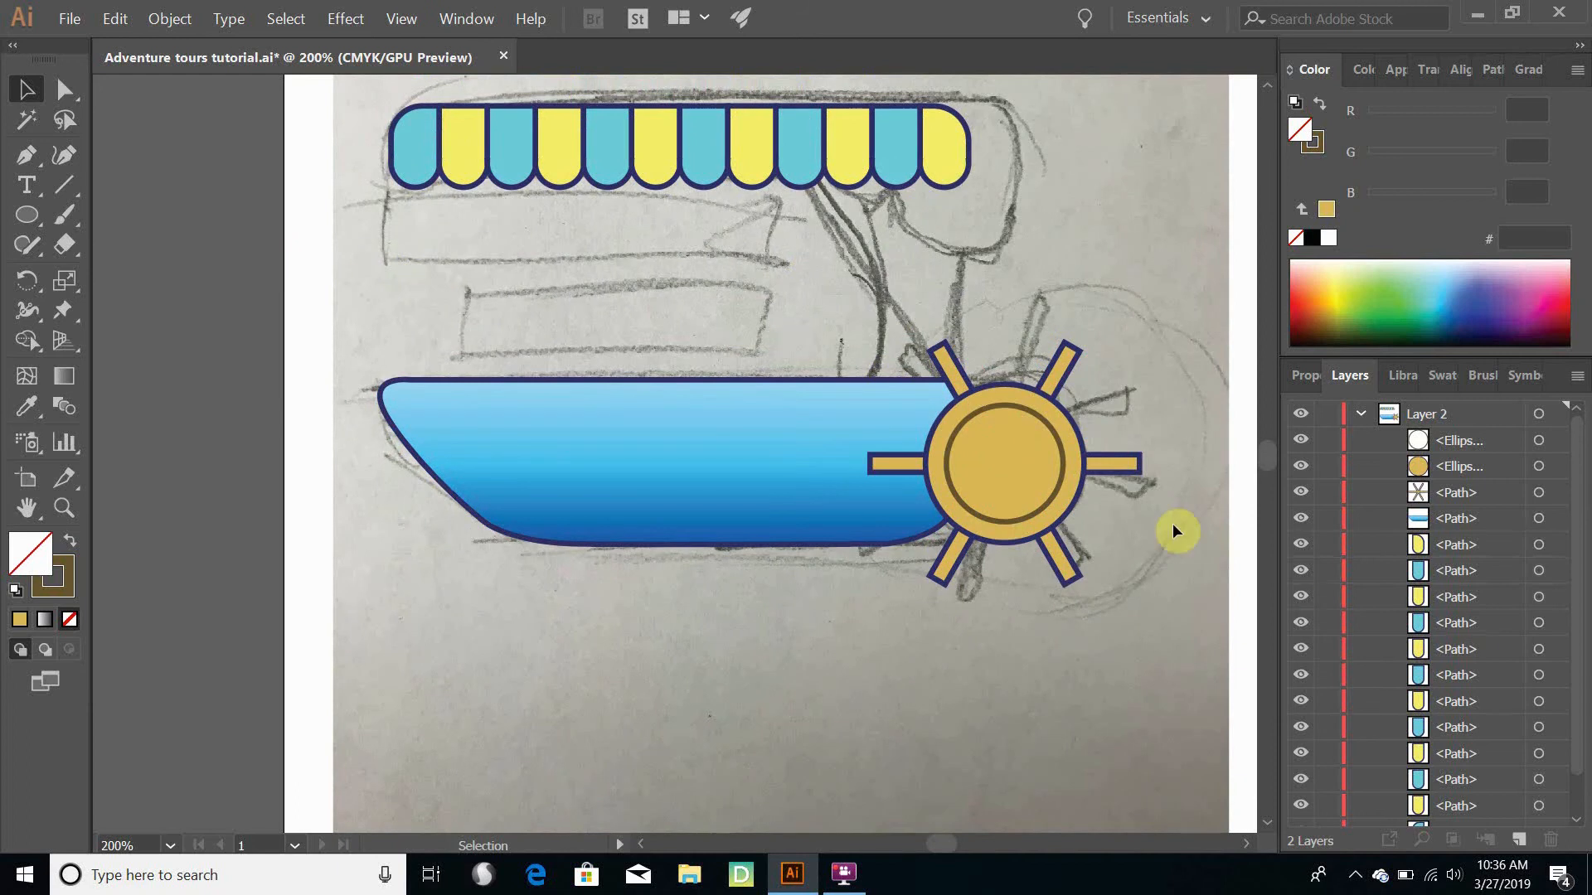
# - Try setting the inner brown ring's stroke to None, undo the change, and deselect the ring
pyautogui.click(1047, 507)
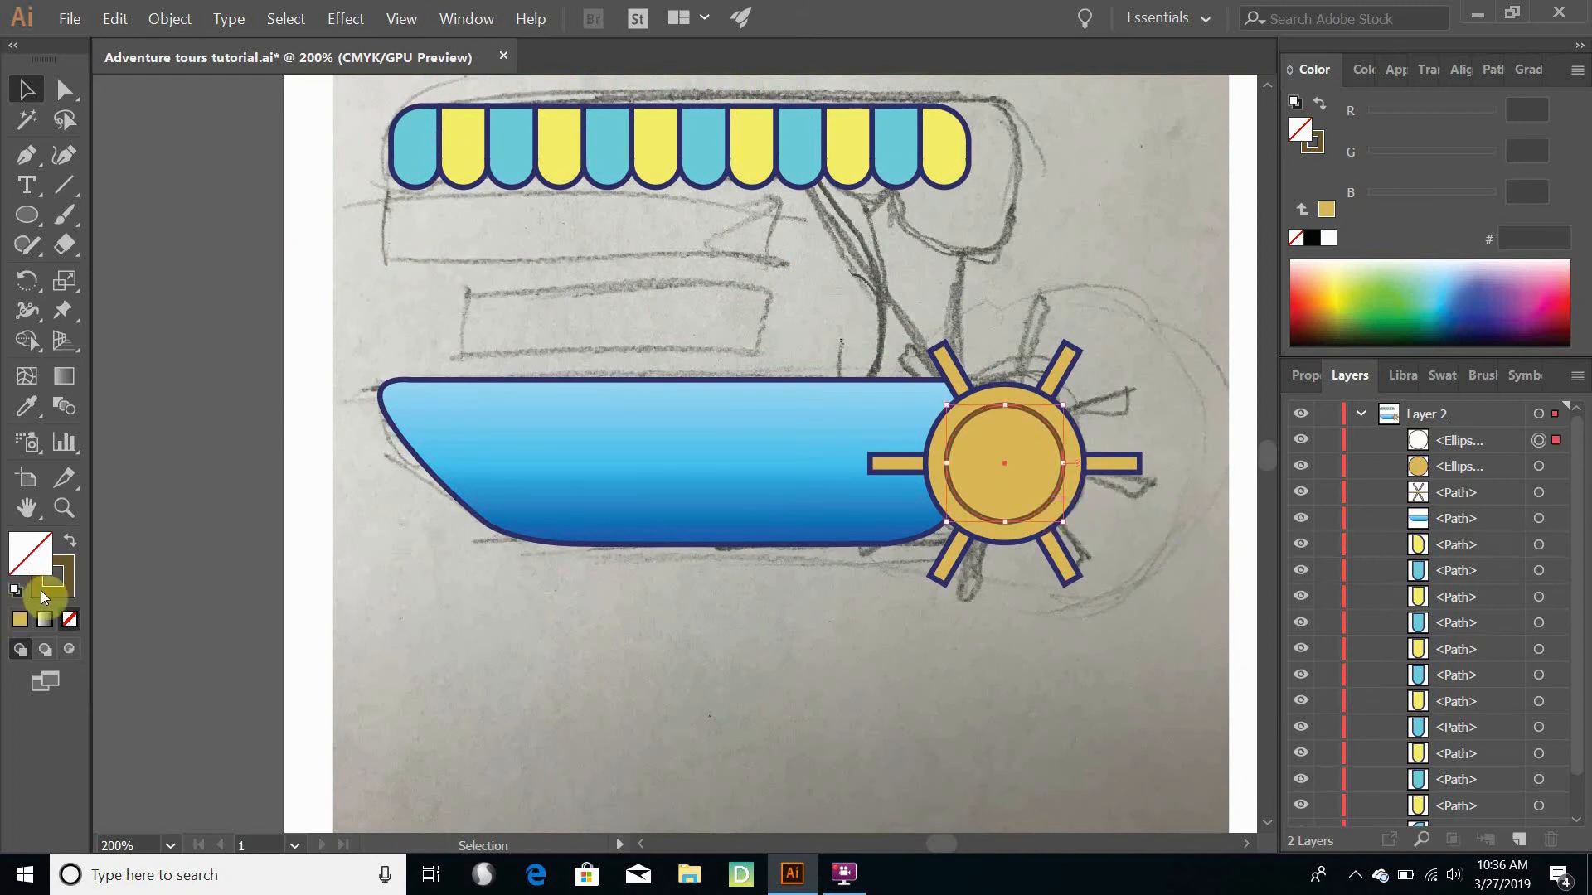
pyautogui.click(48, 590)
pyautogui.click(70, 622)
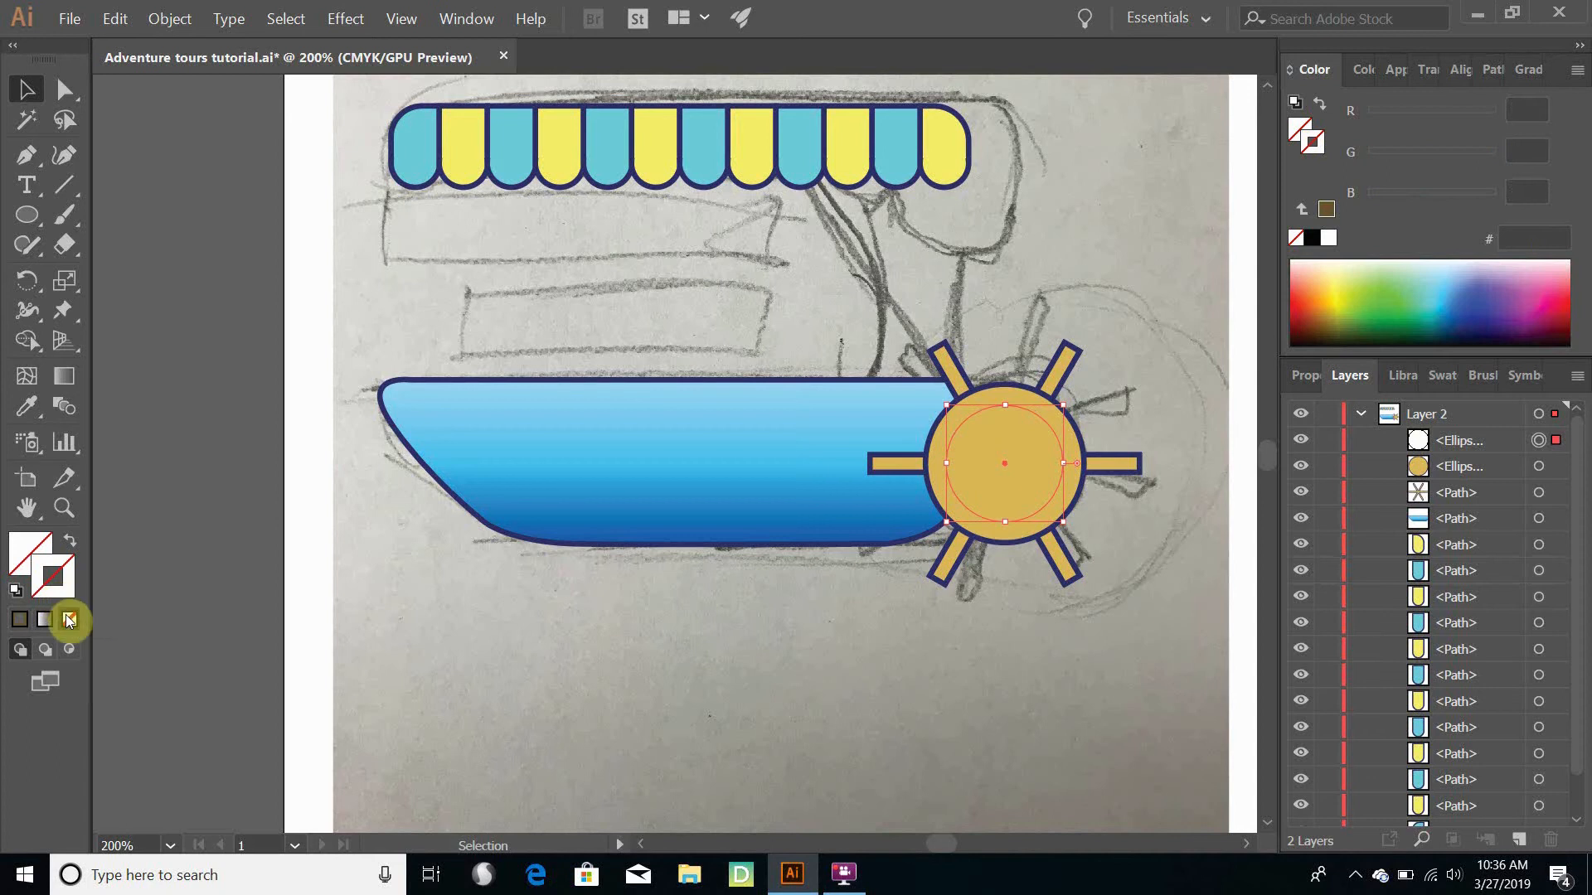
pyautogui.hotkey('ctrl', 'z')
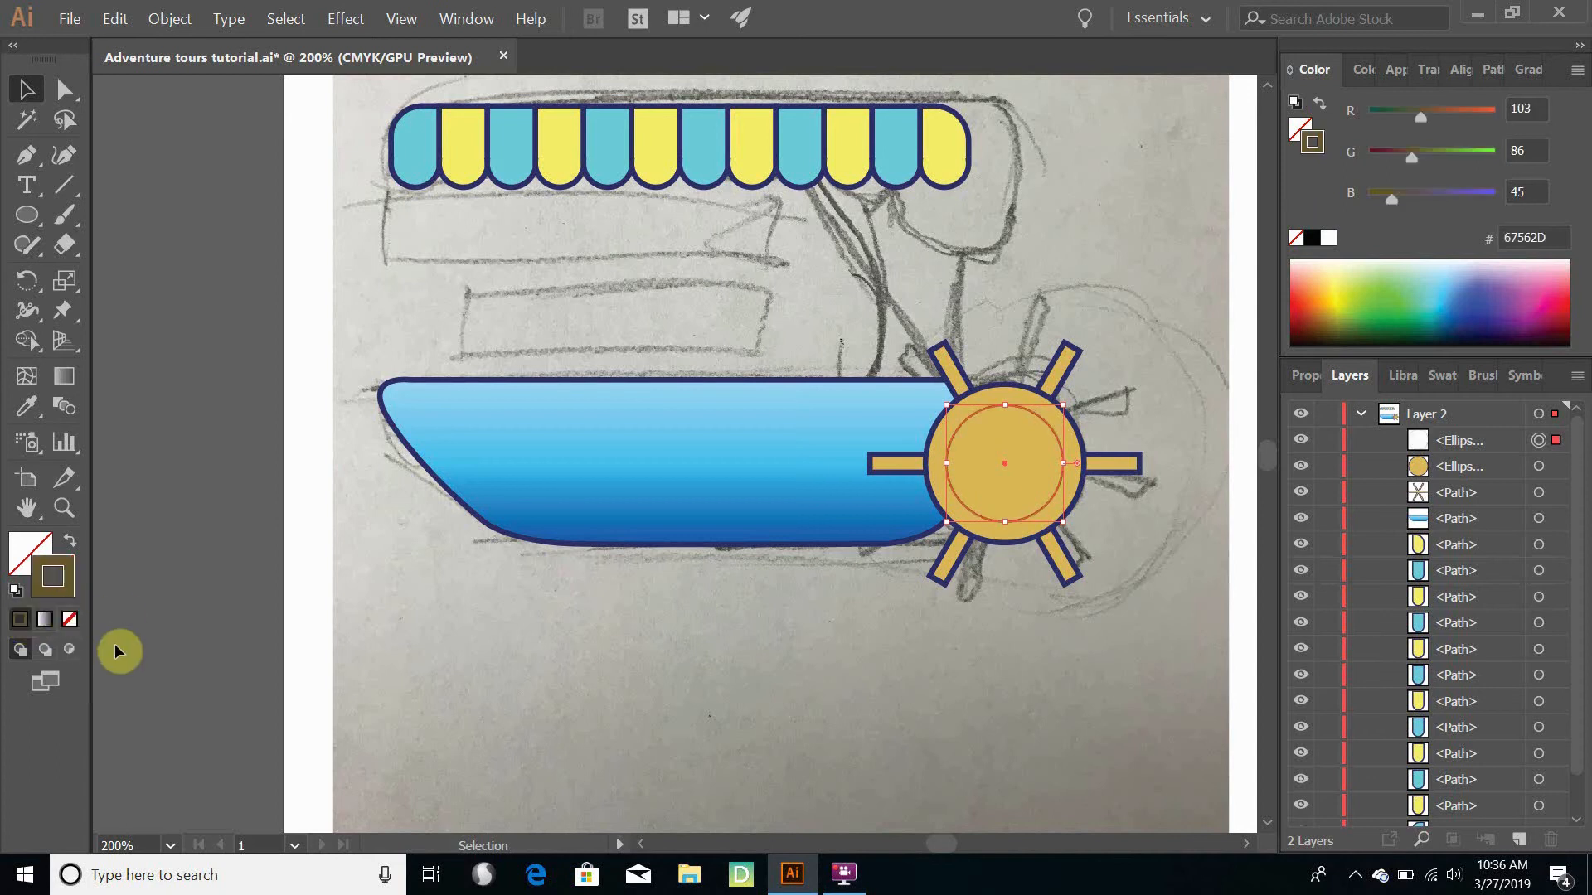
pyautogui.hotkey('ctrl', 'z')
pyautogui.hotkey('ctrl', 'z')
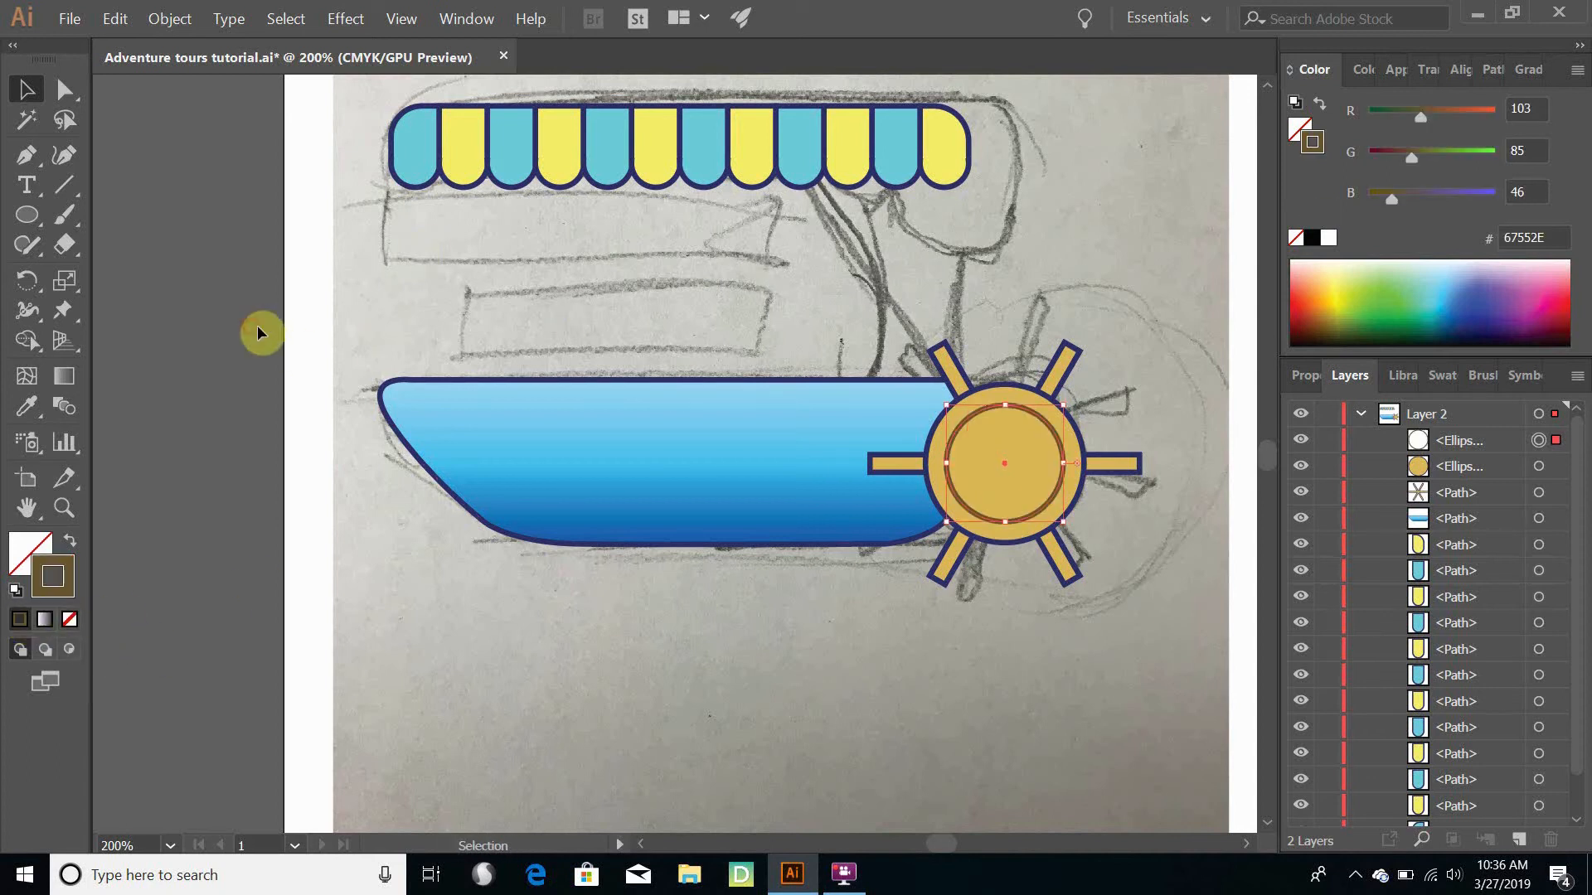
pyautogui.click(258, 330)
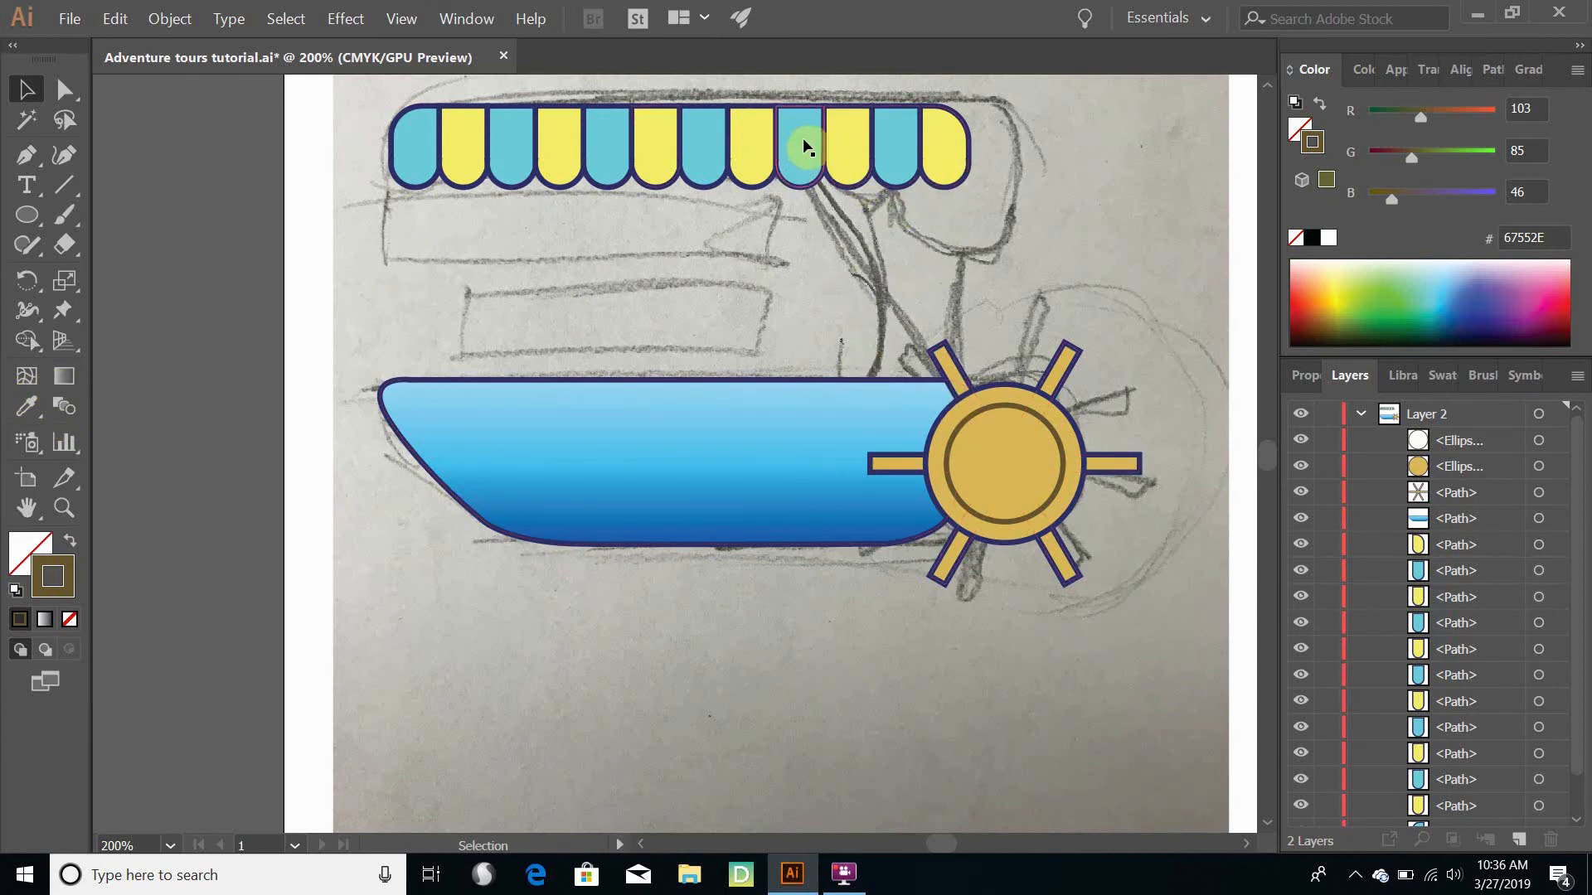
# - Draw a closed pillar with the Pen tool from the awning into the hull, with a top edge about 104 pt long and an inward-curving front edge
pyautogui.click(26, 156)
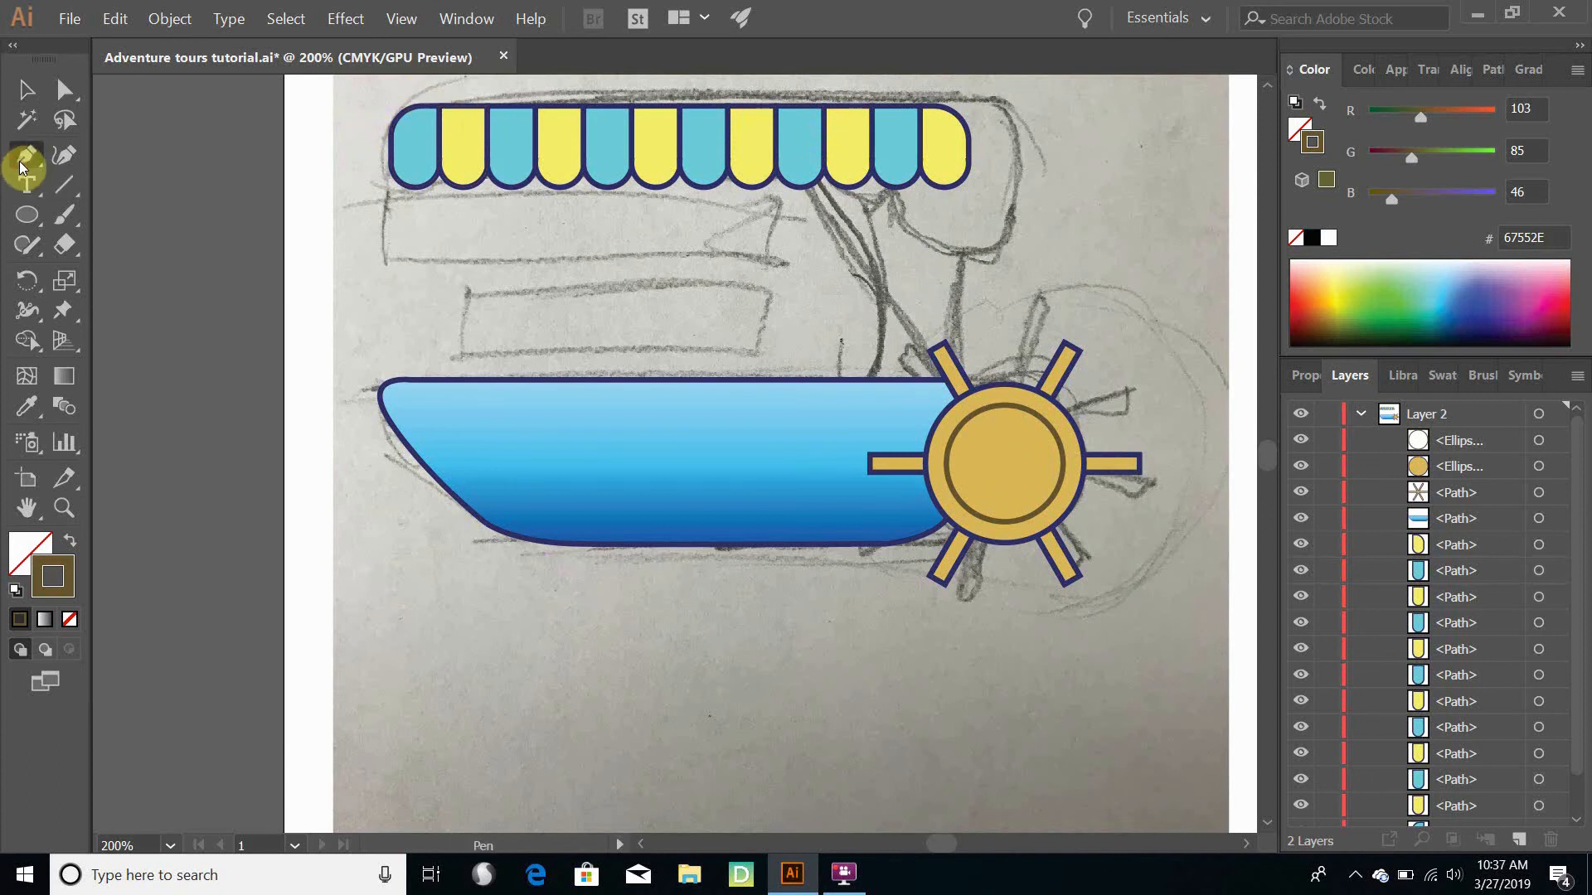
pyautogui.click(771, 148)
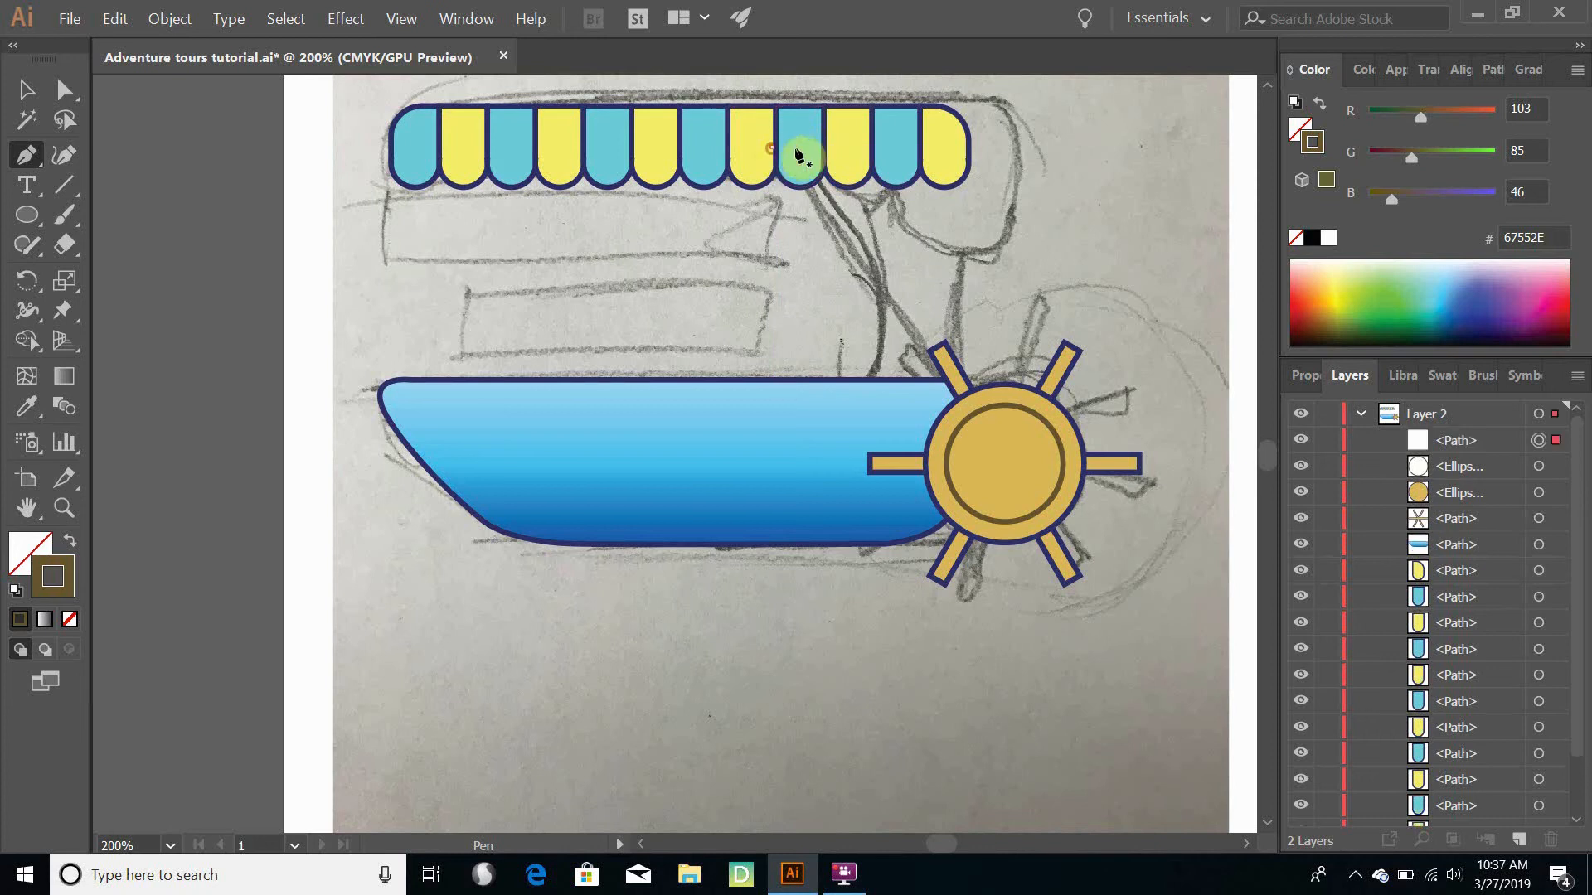
pyautogui.click(943, 148)
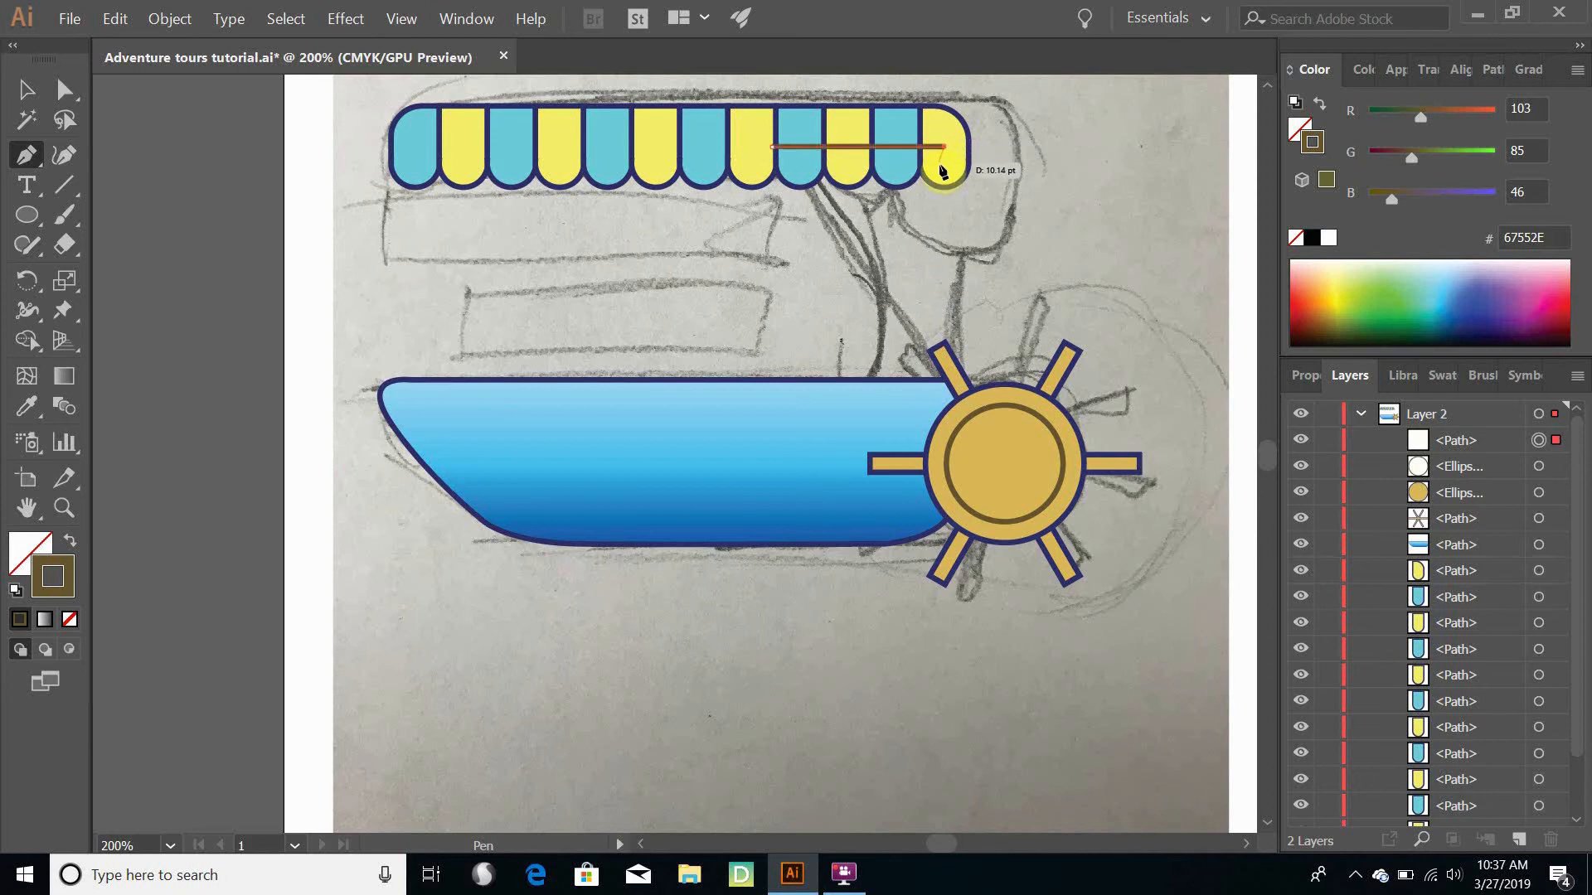
pyautogui.click(946, 414)
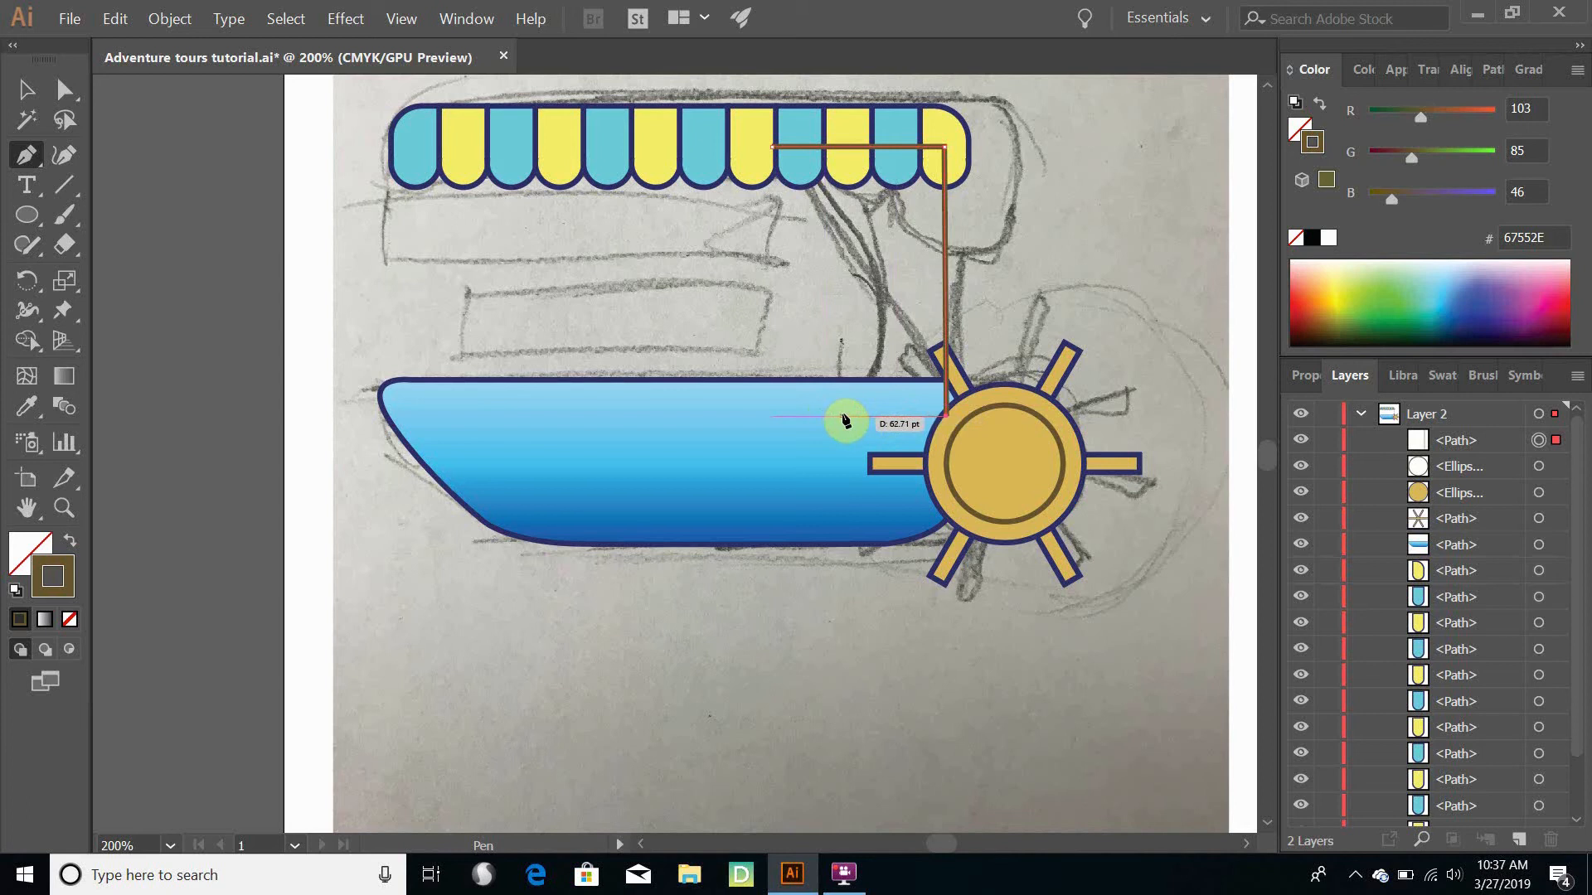
pyautogui.click(843, 416)
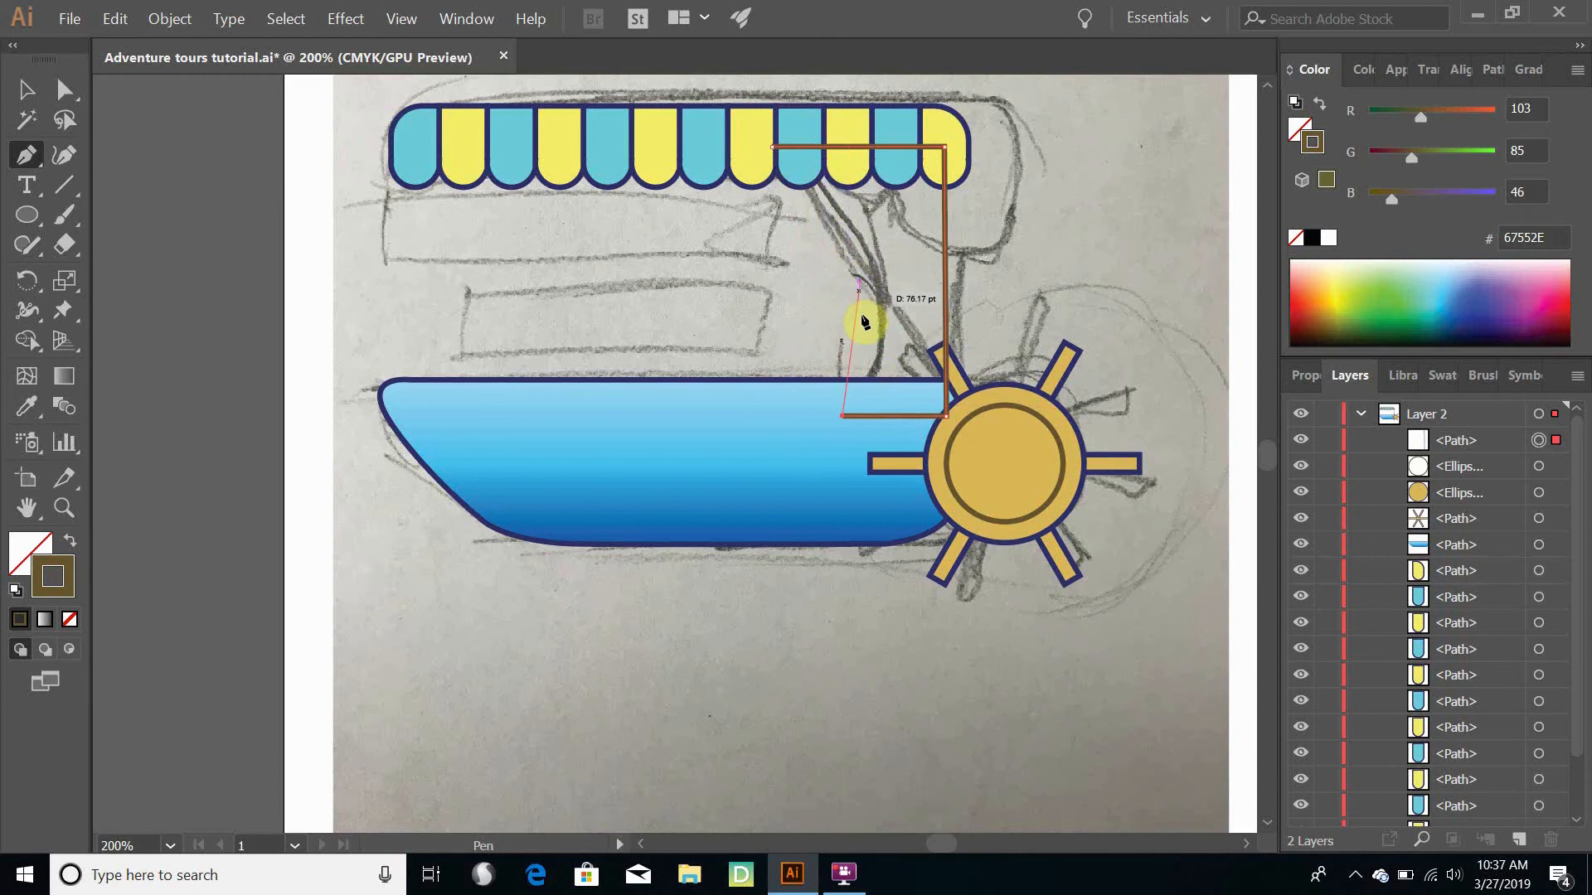
pyautogui.click(771, 149)
pyautogui.moveTo(771, 147); pyautogui.dragTo(581, 525)
pyautogui.scroll(-2, 706, 522)
pyautogui.scroll(-4, 707, 522)
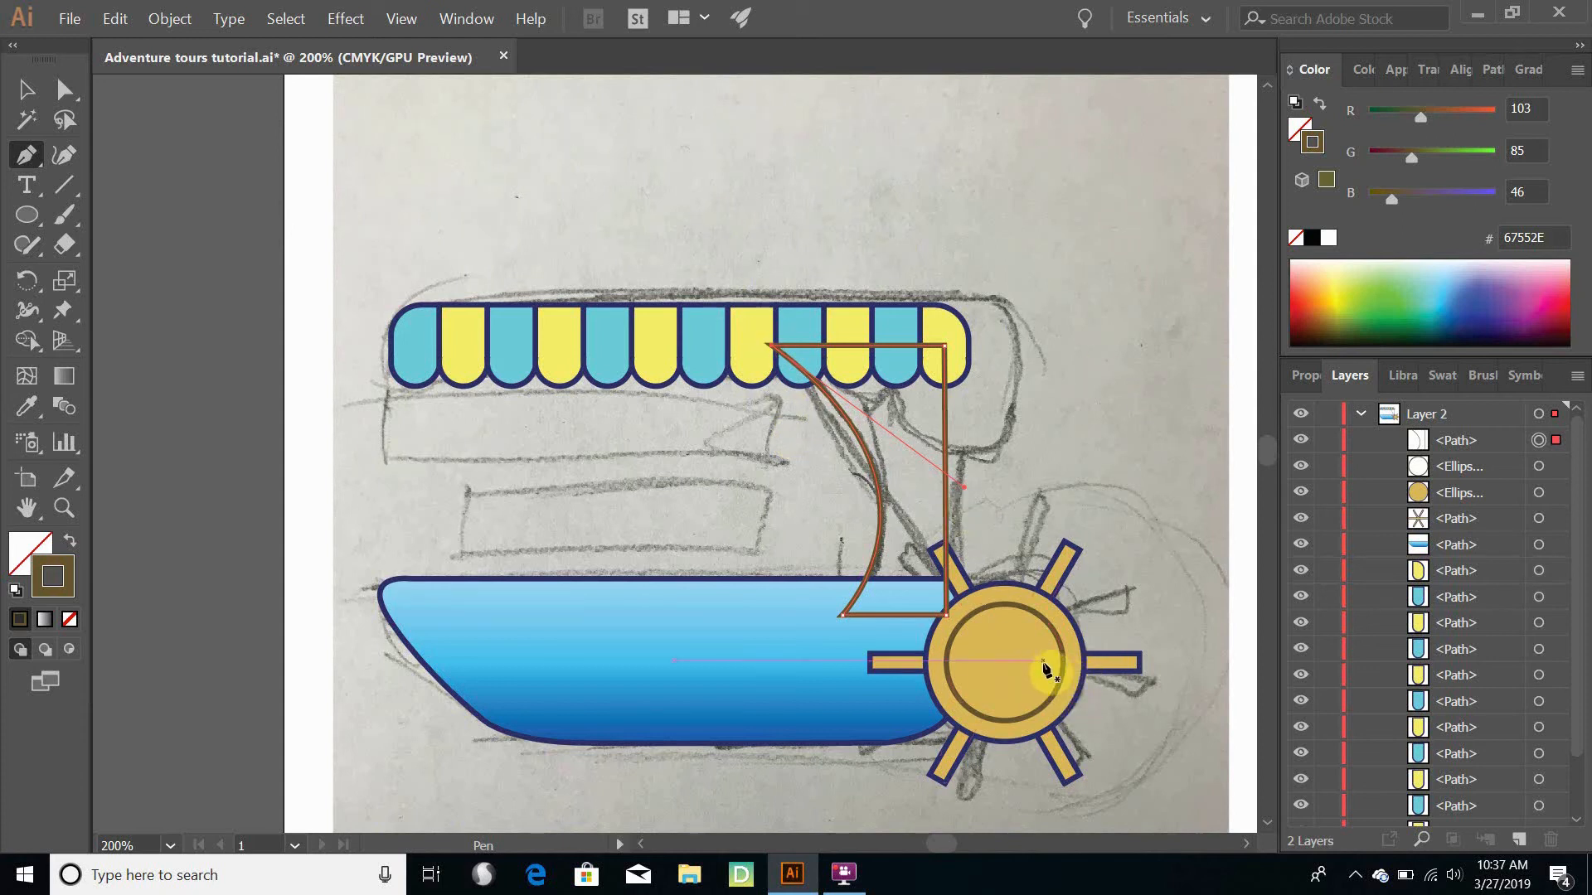
# - Select the pillar outline and copy the fill and stroke of a blue awning stripe onto it with the Eyedropper
pyautogui.click(27, 89)
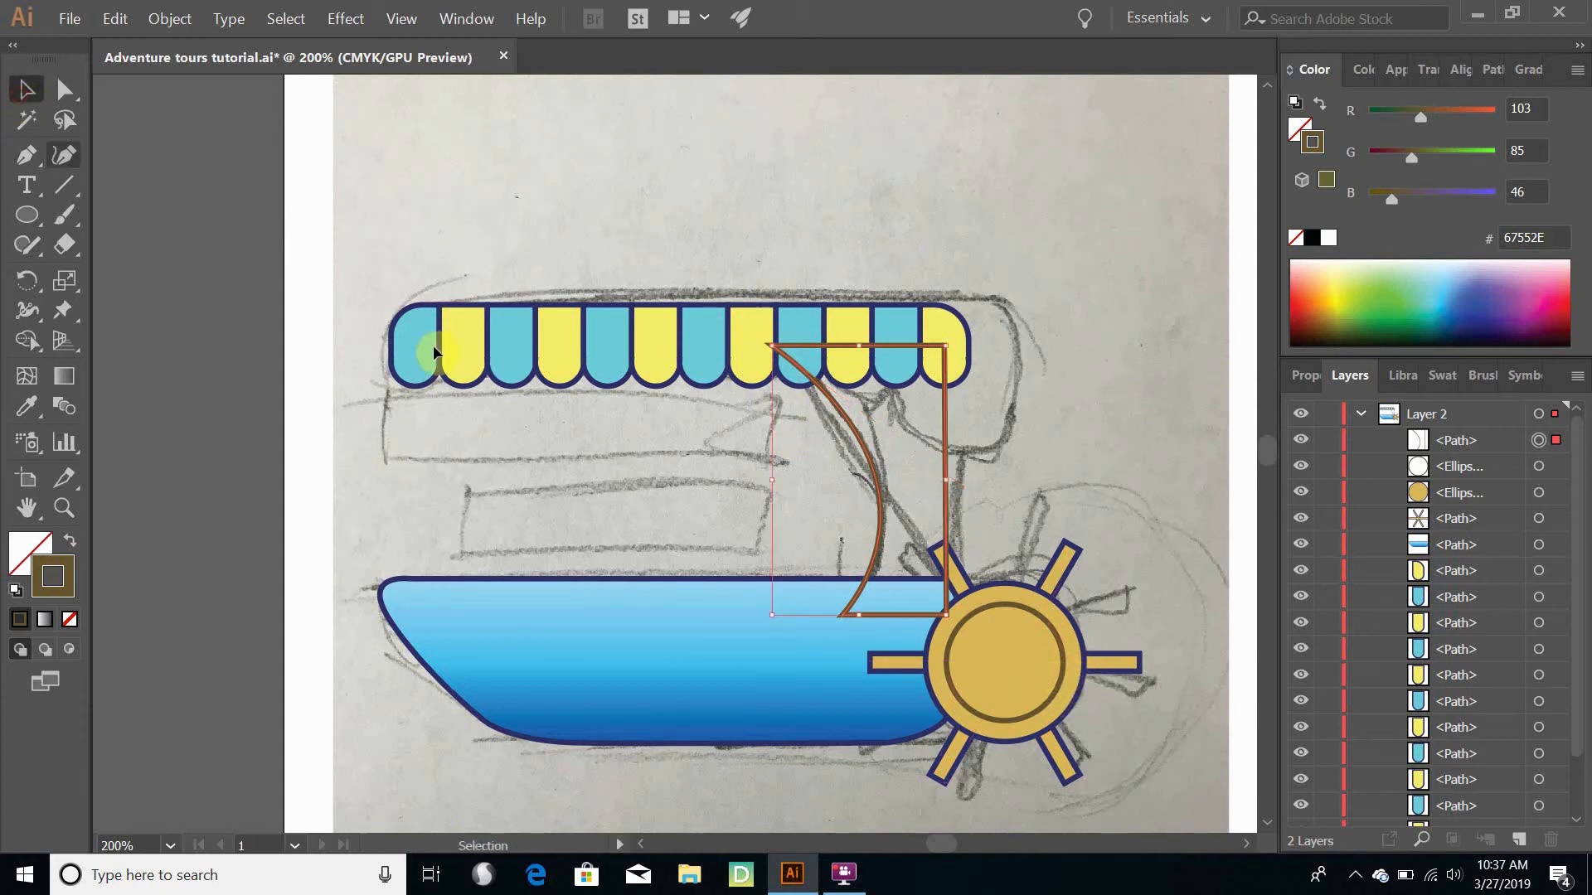
pyautogui.click(998, 715)
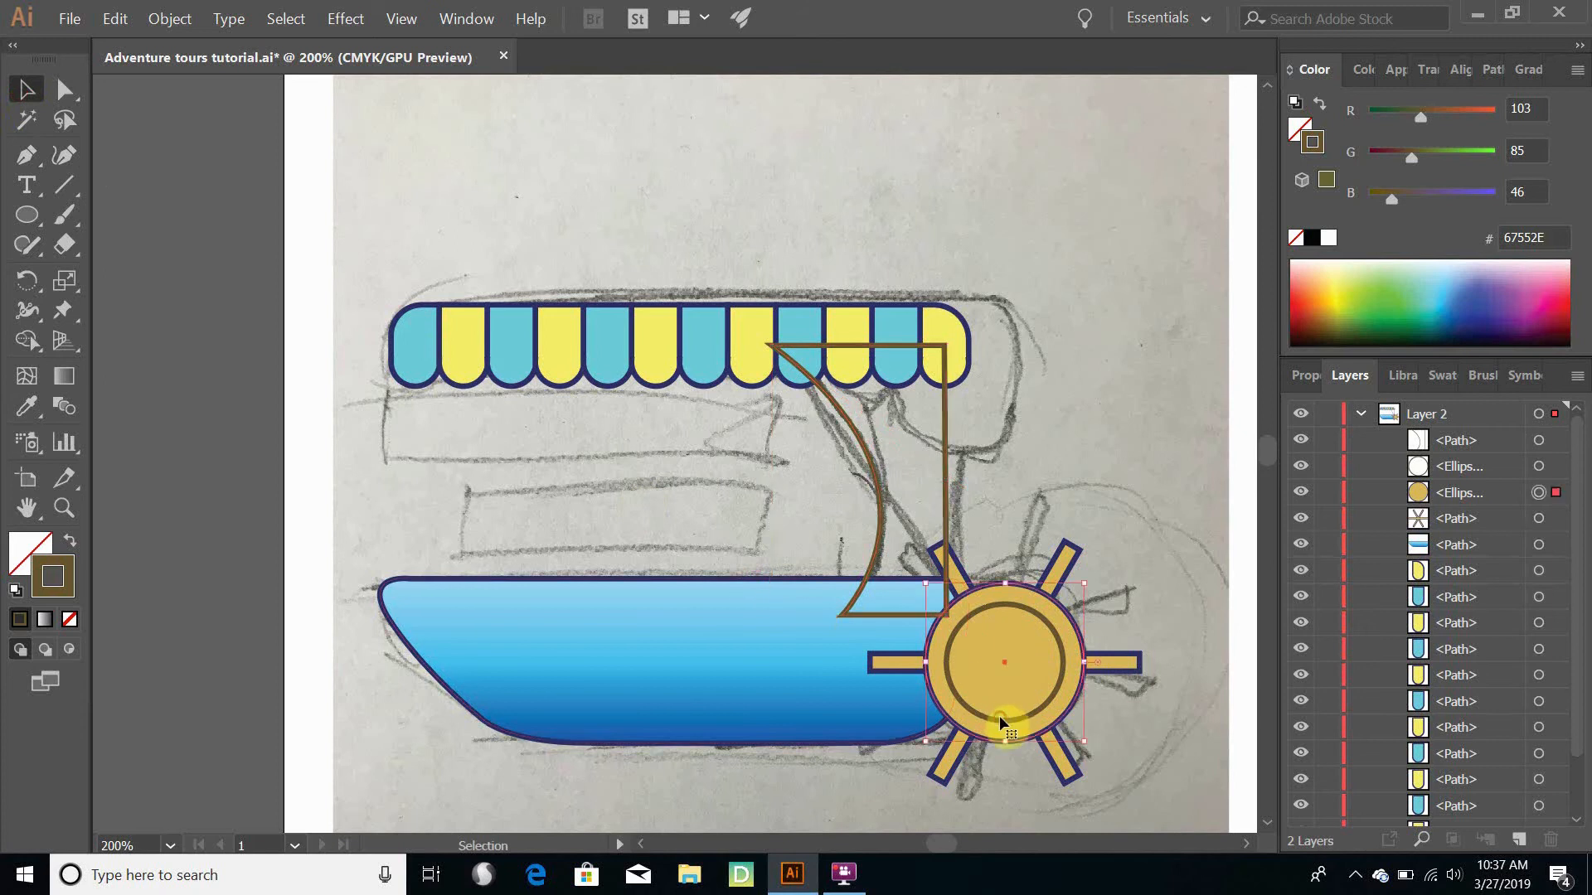
pyautogui.click(866, 452)
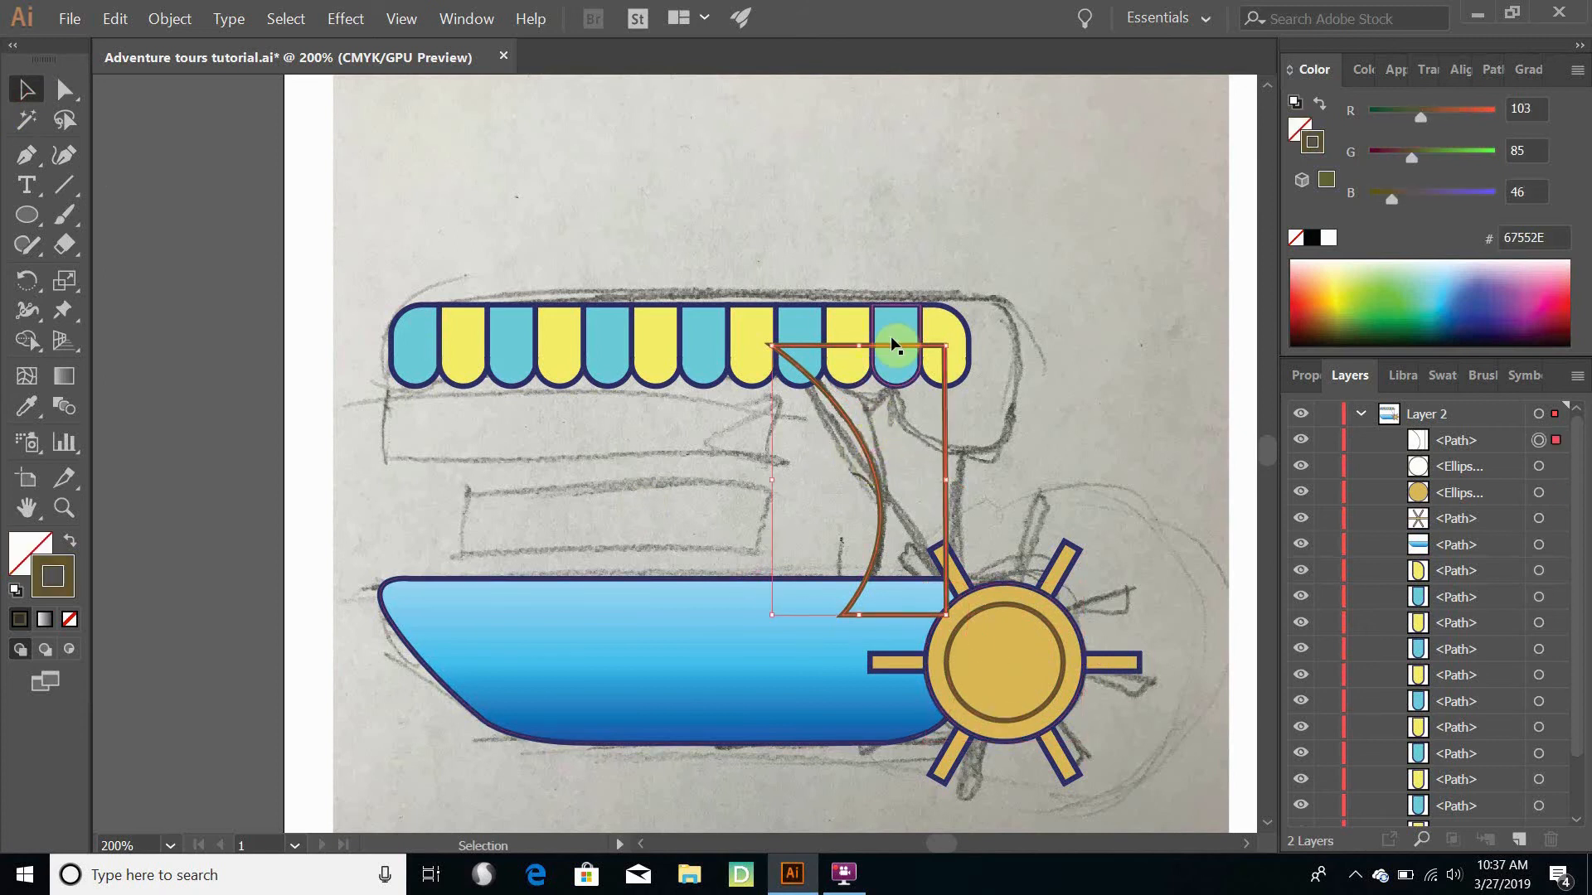
pyautogui.click(24, 408)
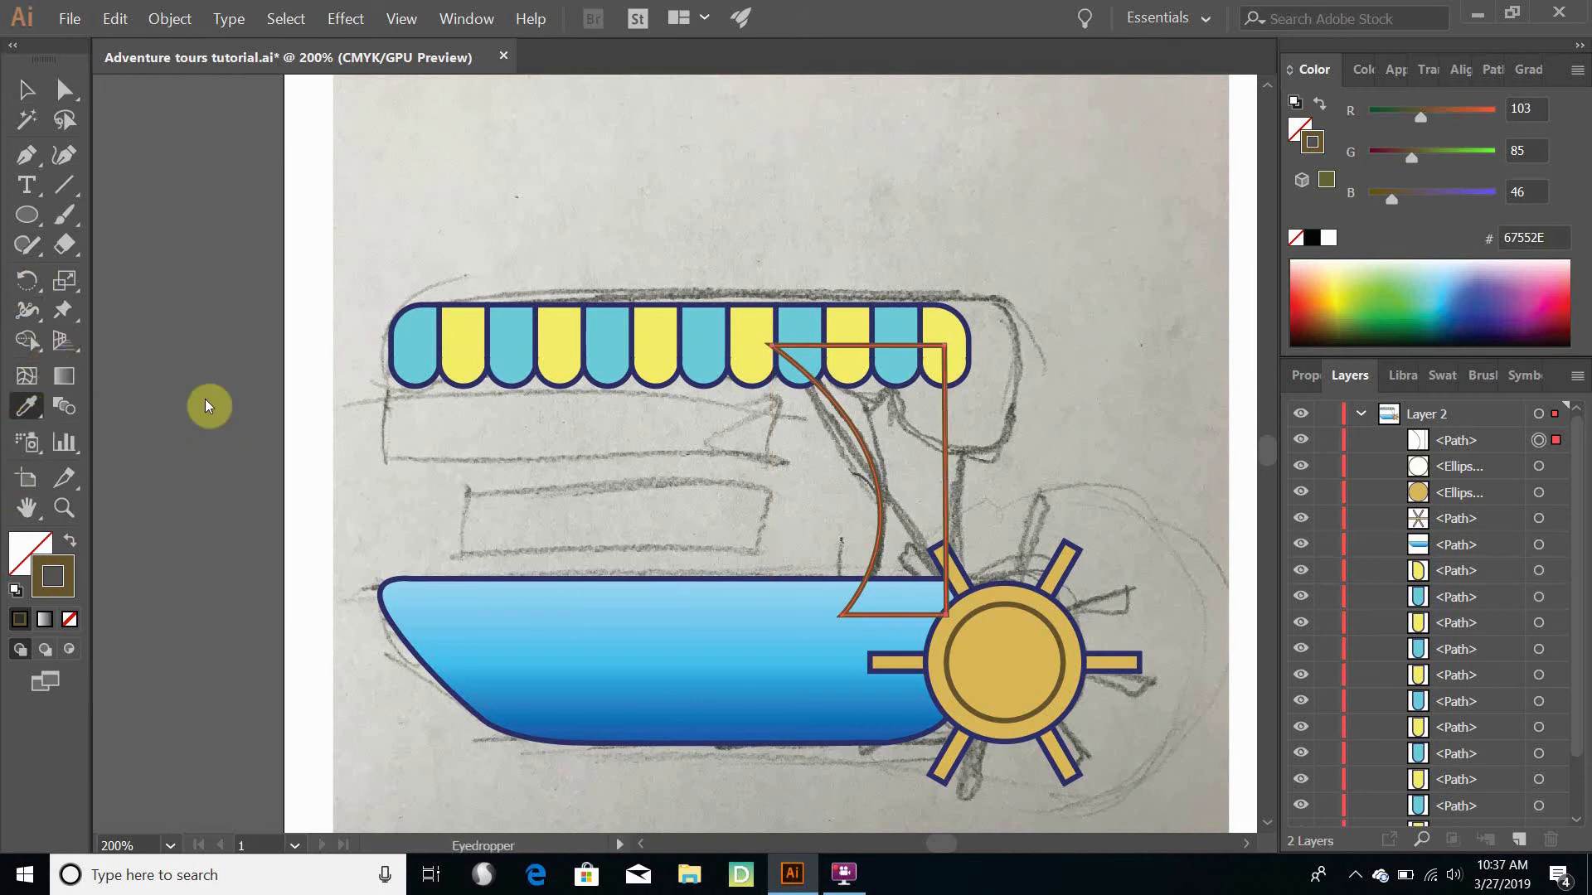
pyautogui.click(521, 347)
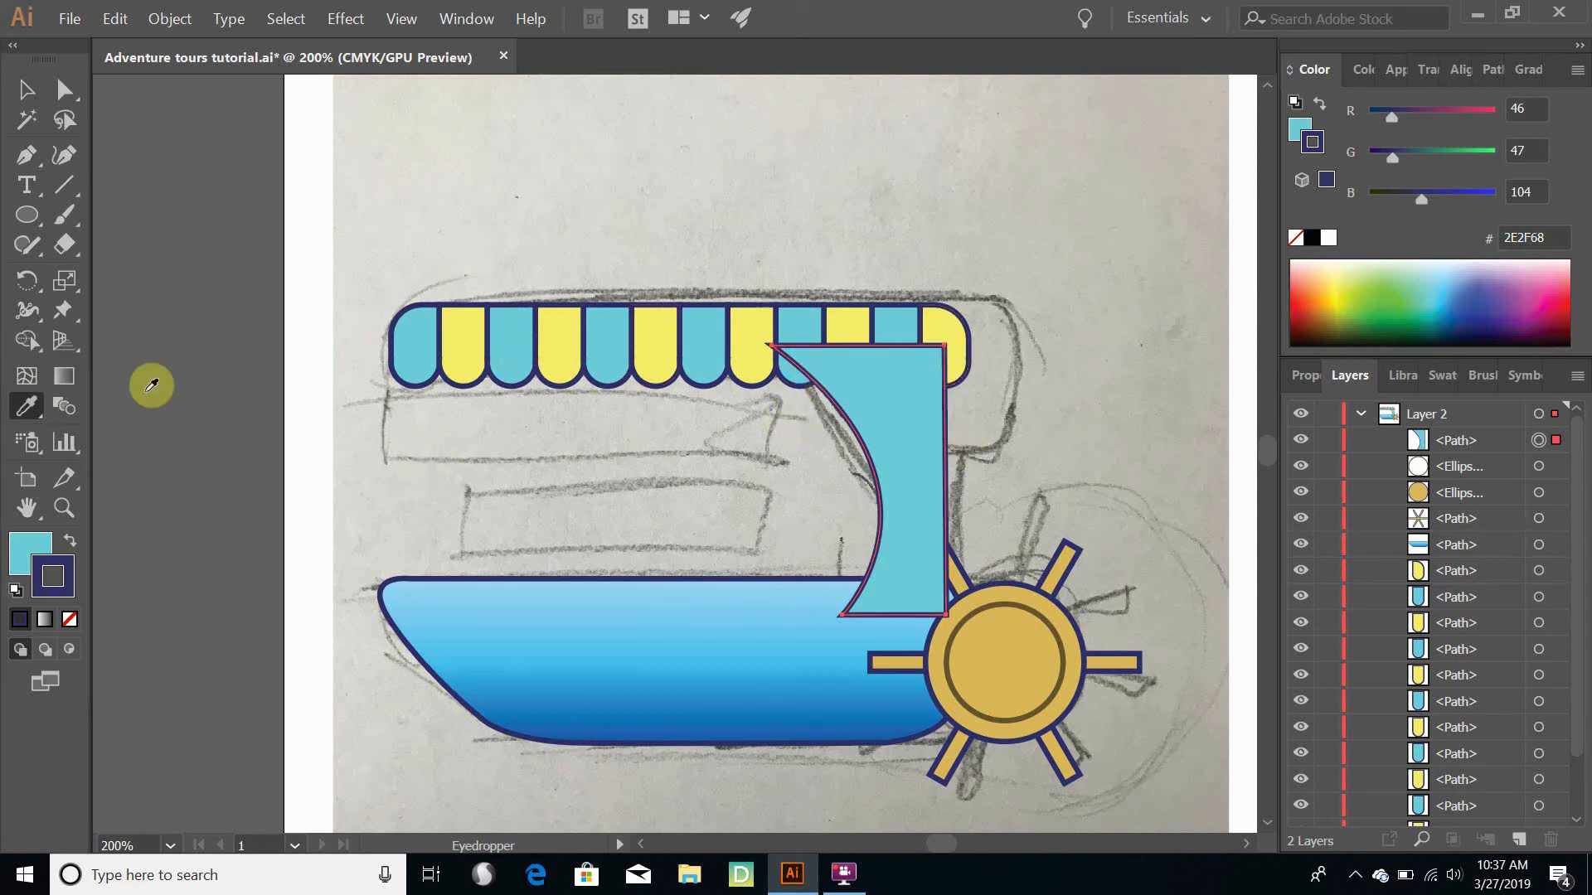
# - Change the pillar's fill colour to dark blue #244C6B
pyautogui.click(26, 556)
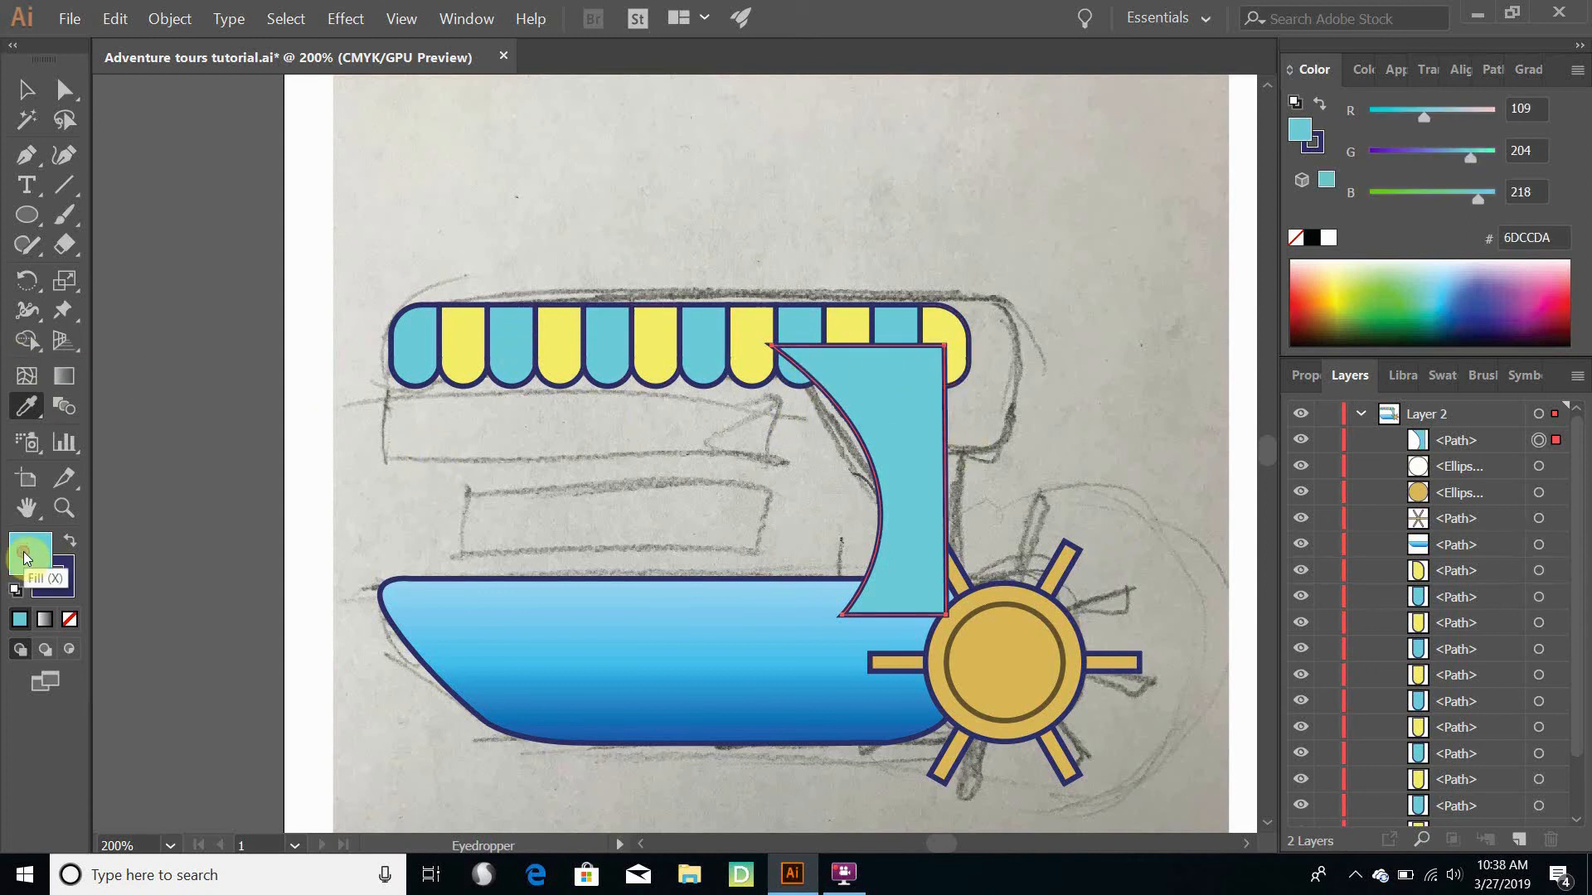
pyautogui.doubleClick(23, 557)
pyautogui.moveTo(1112, 398)
pyautogui.mouseDown()
pyautogui.moveTo(1063, 388)
pyautogui.moveTo(1089, 390)
pyautogui.mouseUp()
pyautogui.moveTo(1235, 355); pyautogui.dragTo(1234, 341)
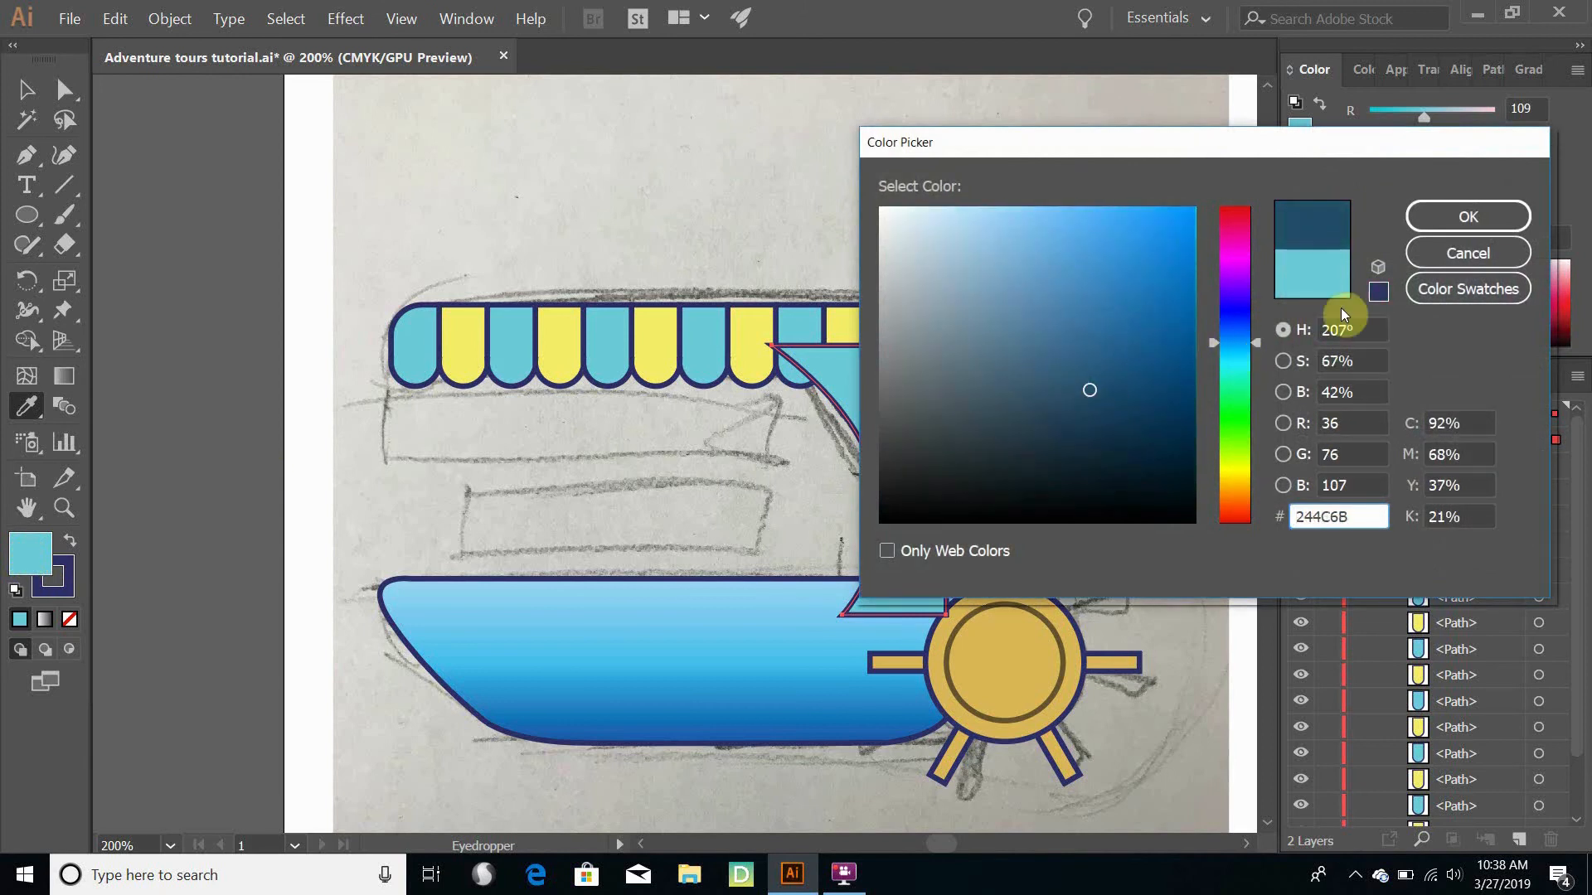
pyautogui.click(1479, 226)
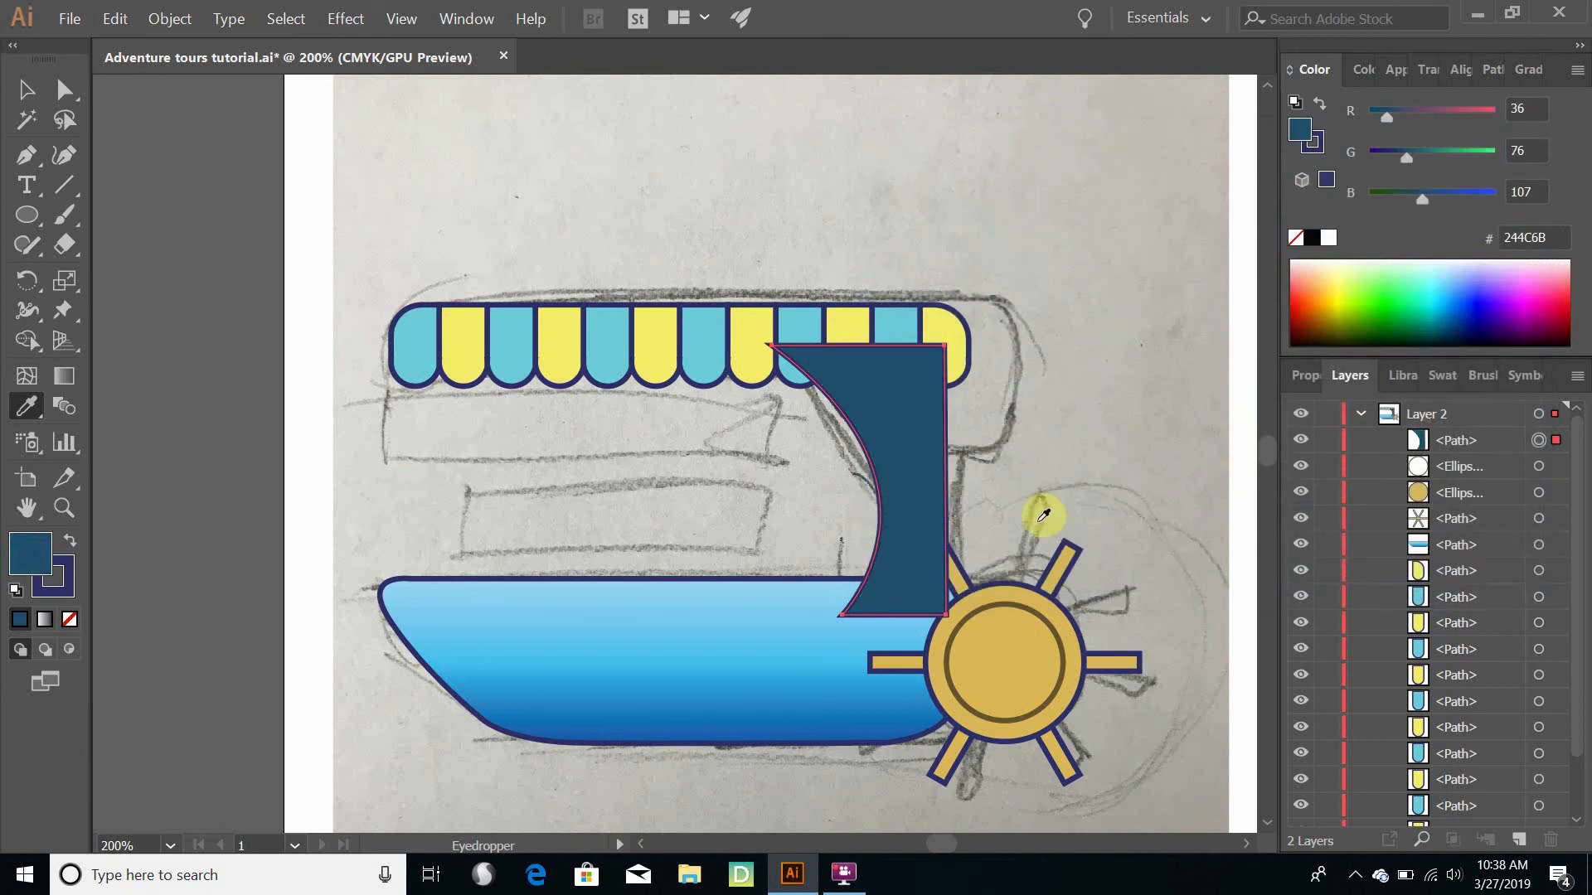
# - Set the pillar's fill to the muted blue #3F6177
pyautogui.doubleClick(30, 553)
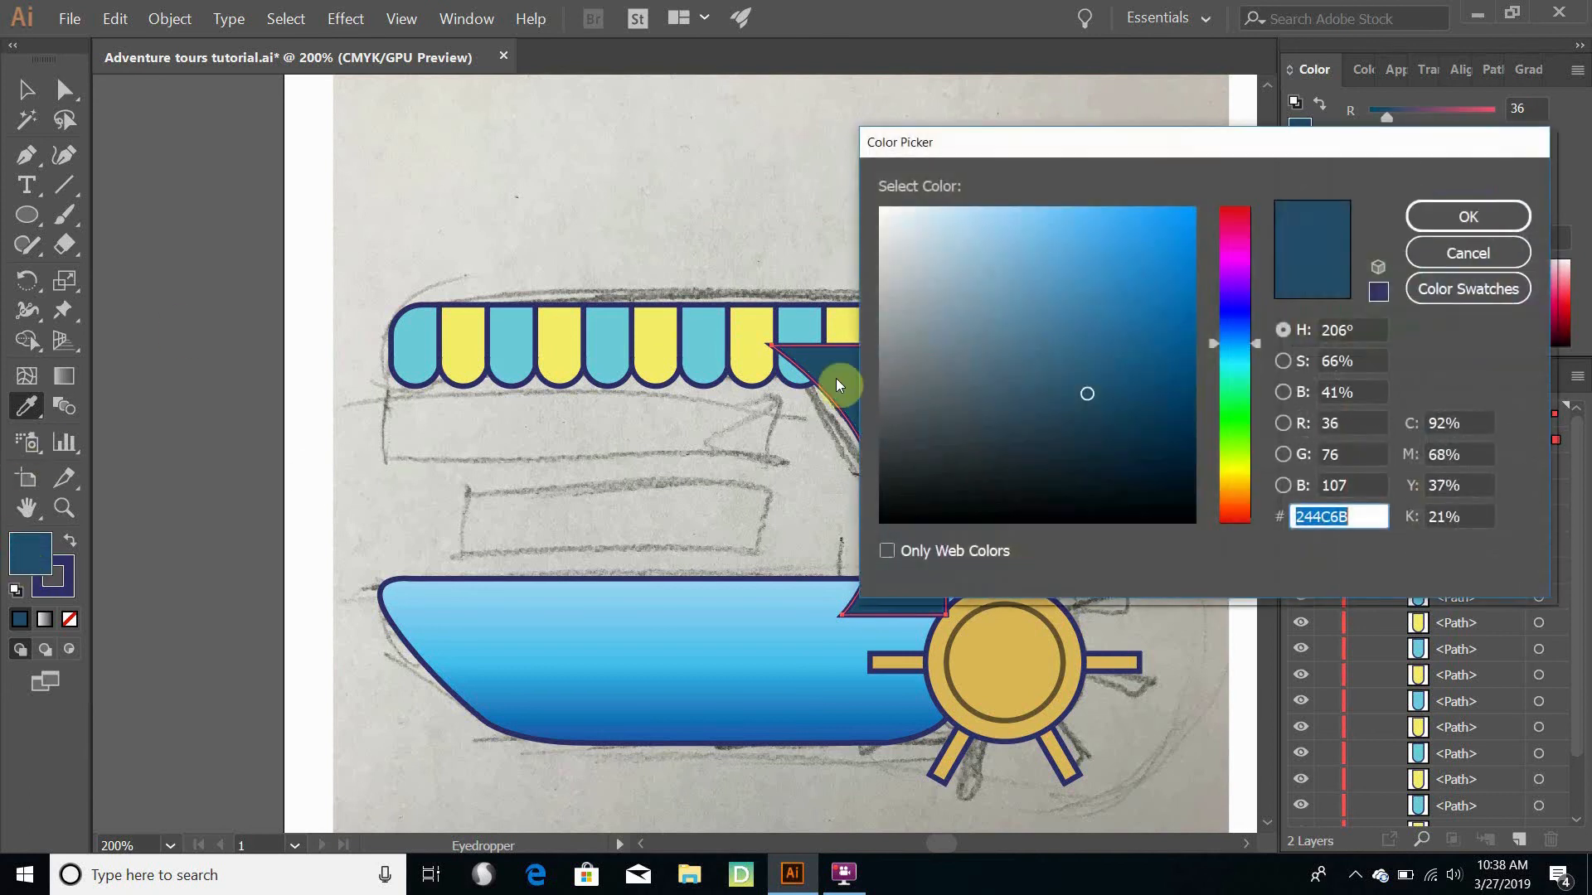
pyautogui.click(1031, 366)
pyautogui.click(1468, 218)
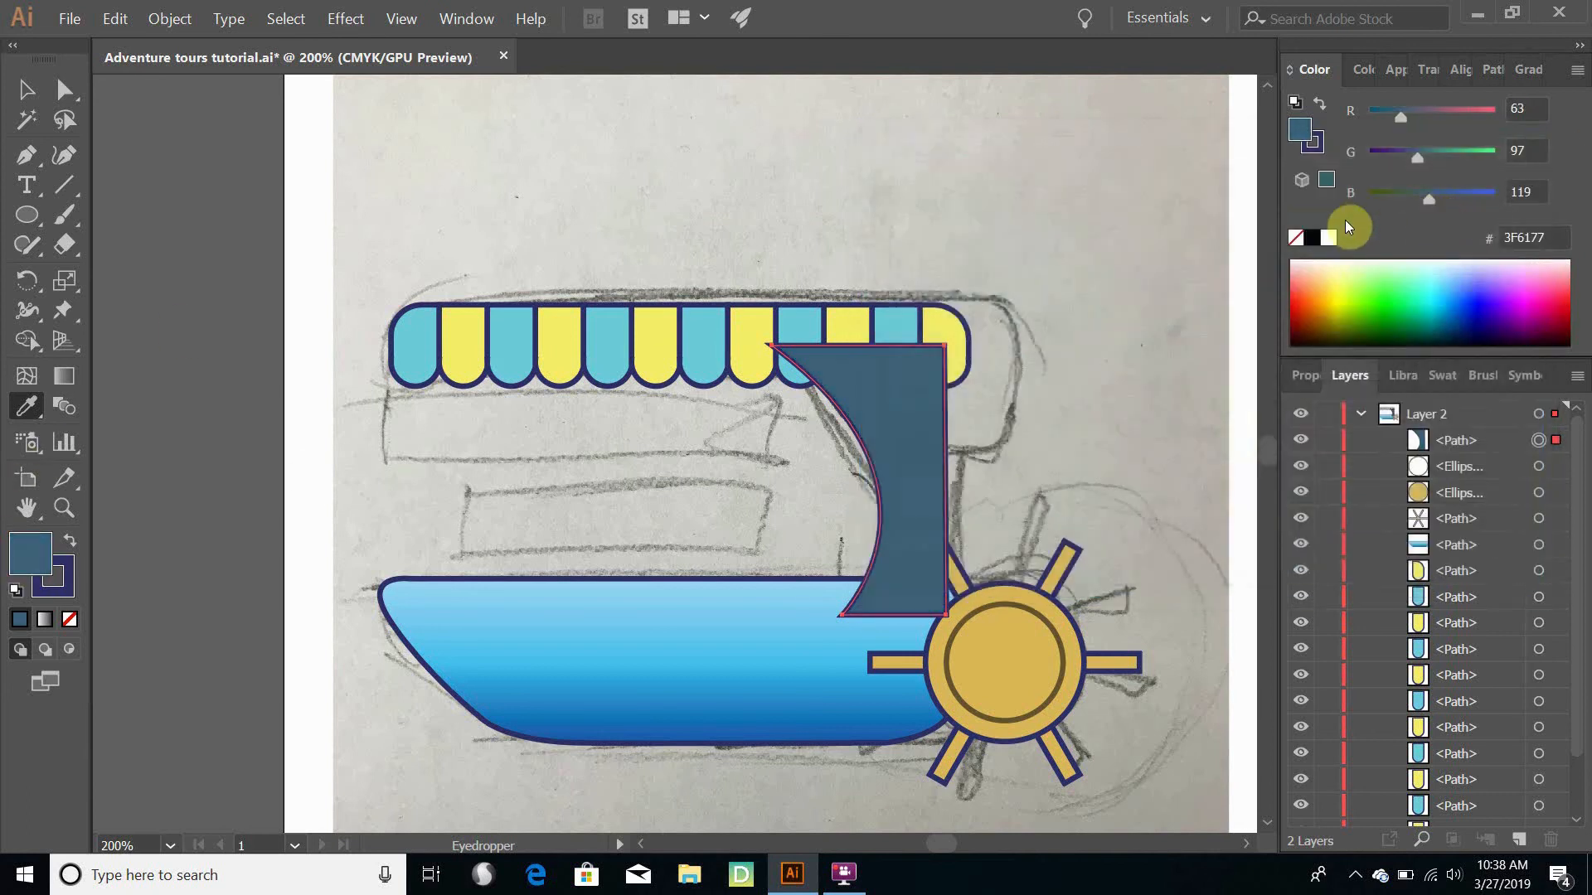
# - Reorder the pillar path to the bottom of Layer 2, behind the awning, hull and wheel, and deselect it
pyautogui.click(1458, 452)
pyautogui.moveTo(1461, 445); pyautogui.dragTo(1453, 806)
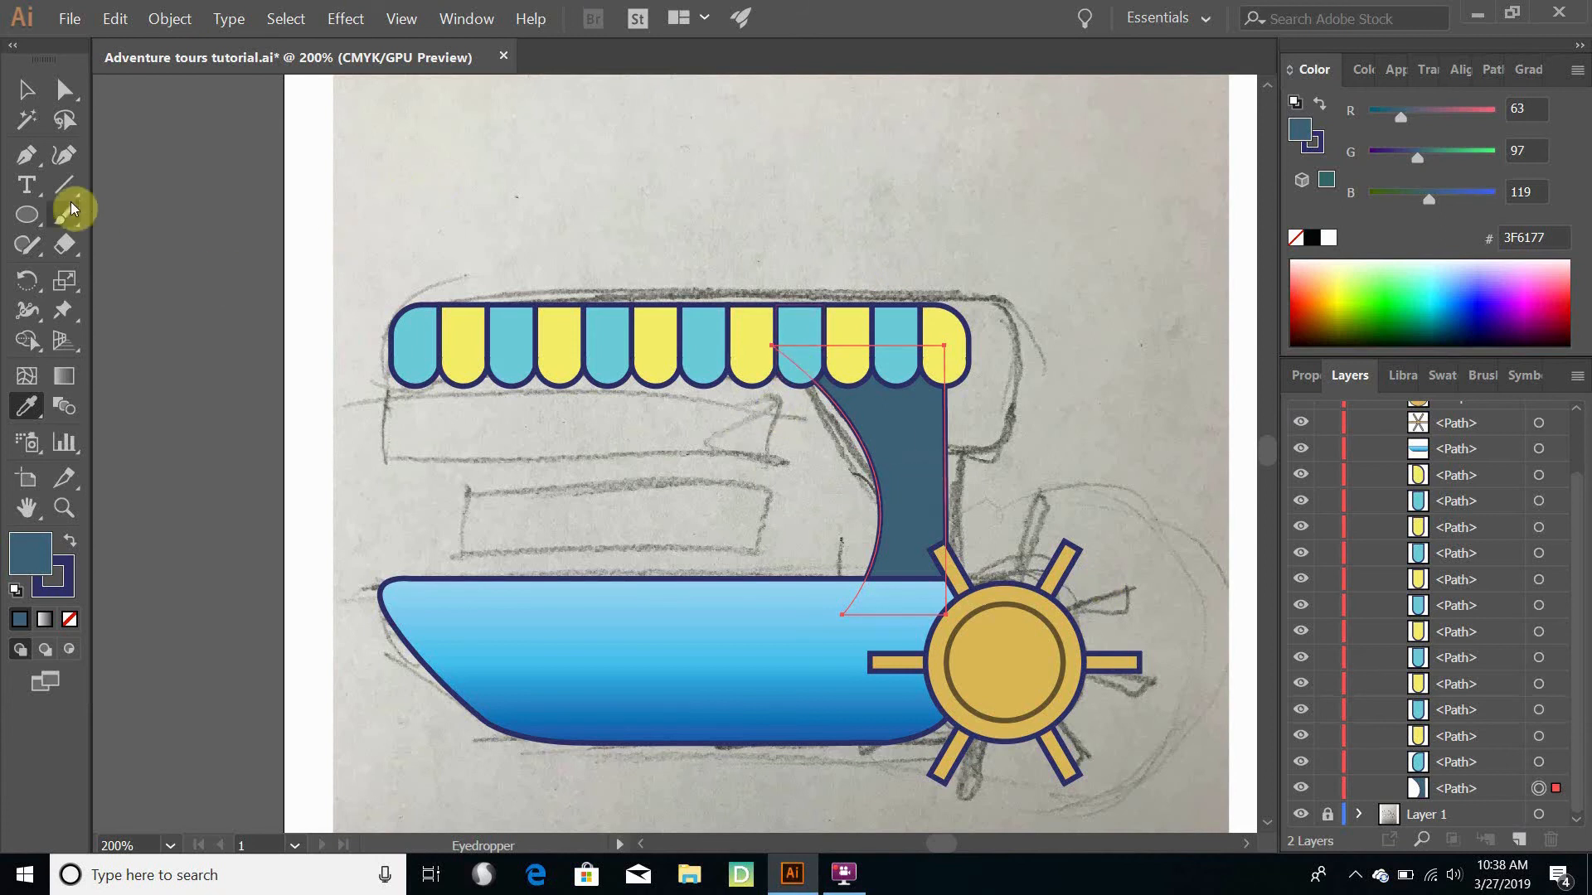
pyautogui.click(28, 88)
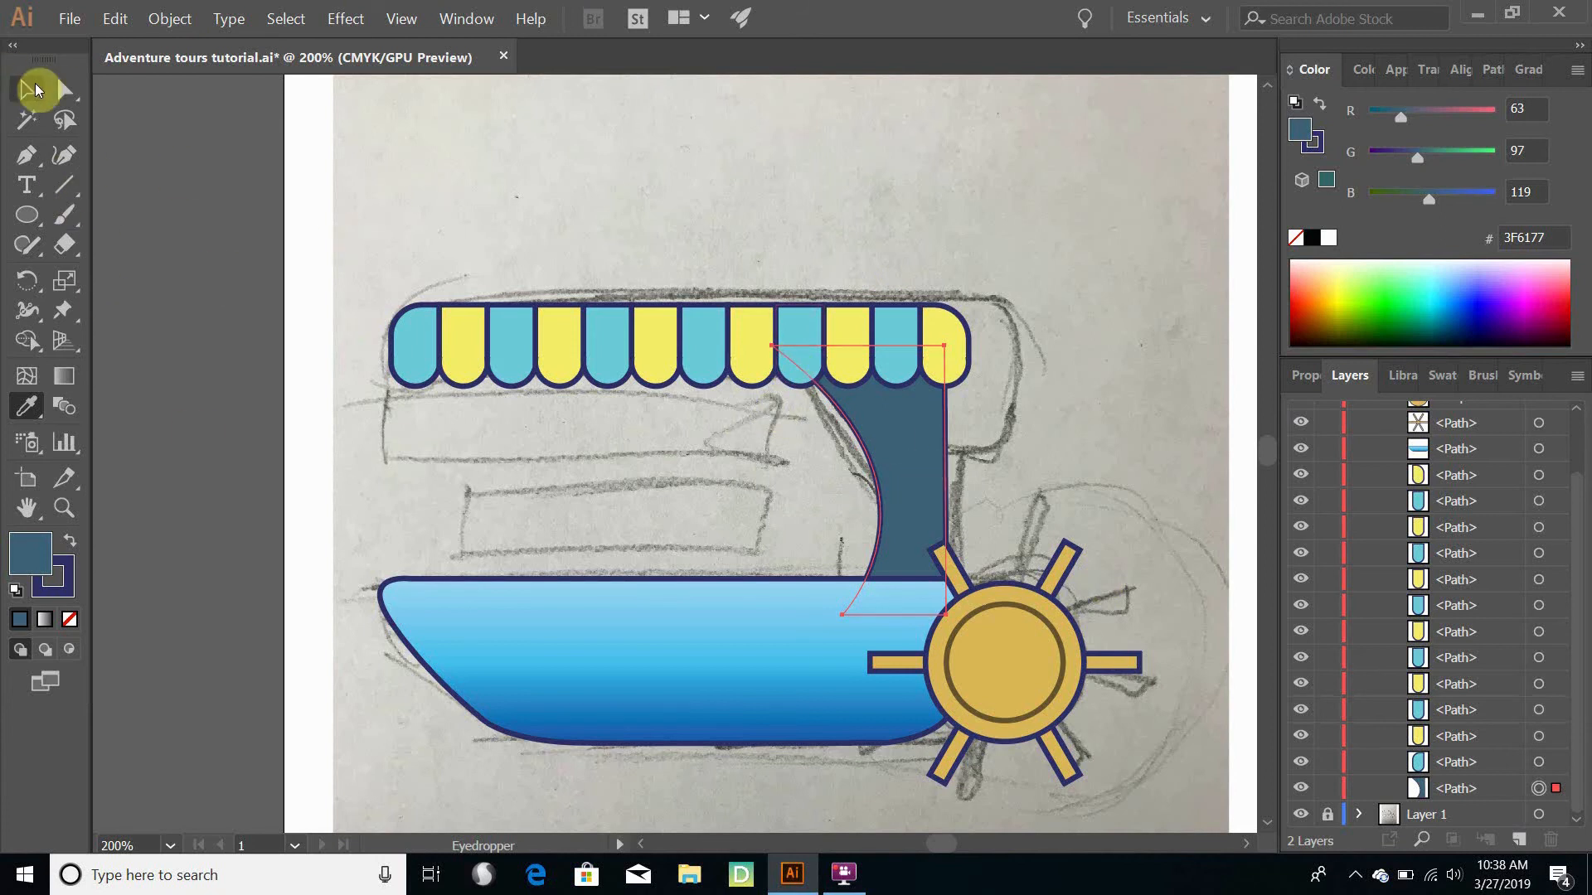
pyautogui.click(214, 197)
pyautogui.click(881, 610)
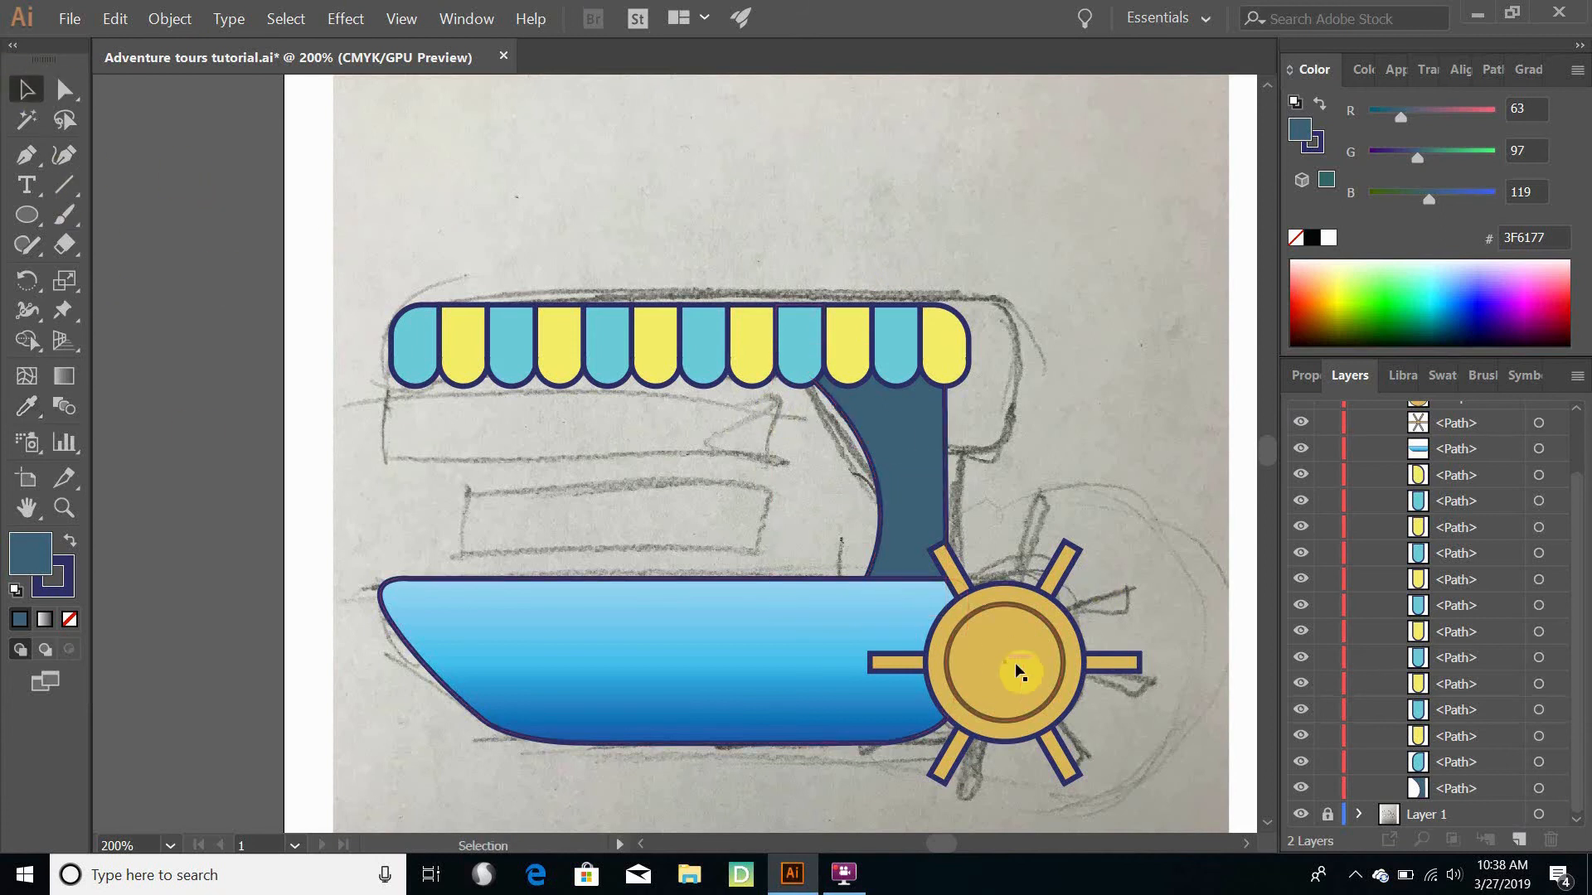
pyautogui.click(927, 462)
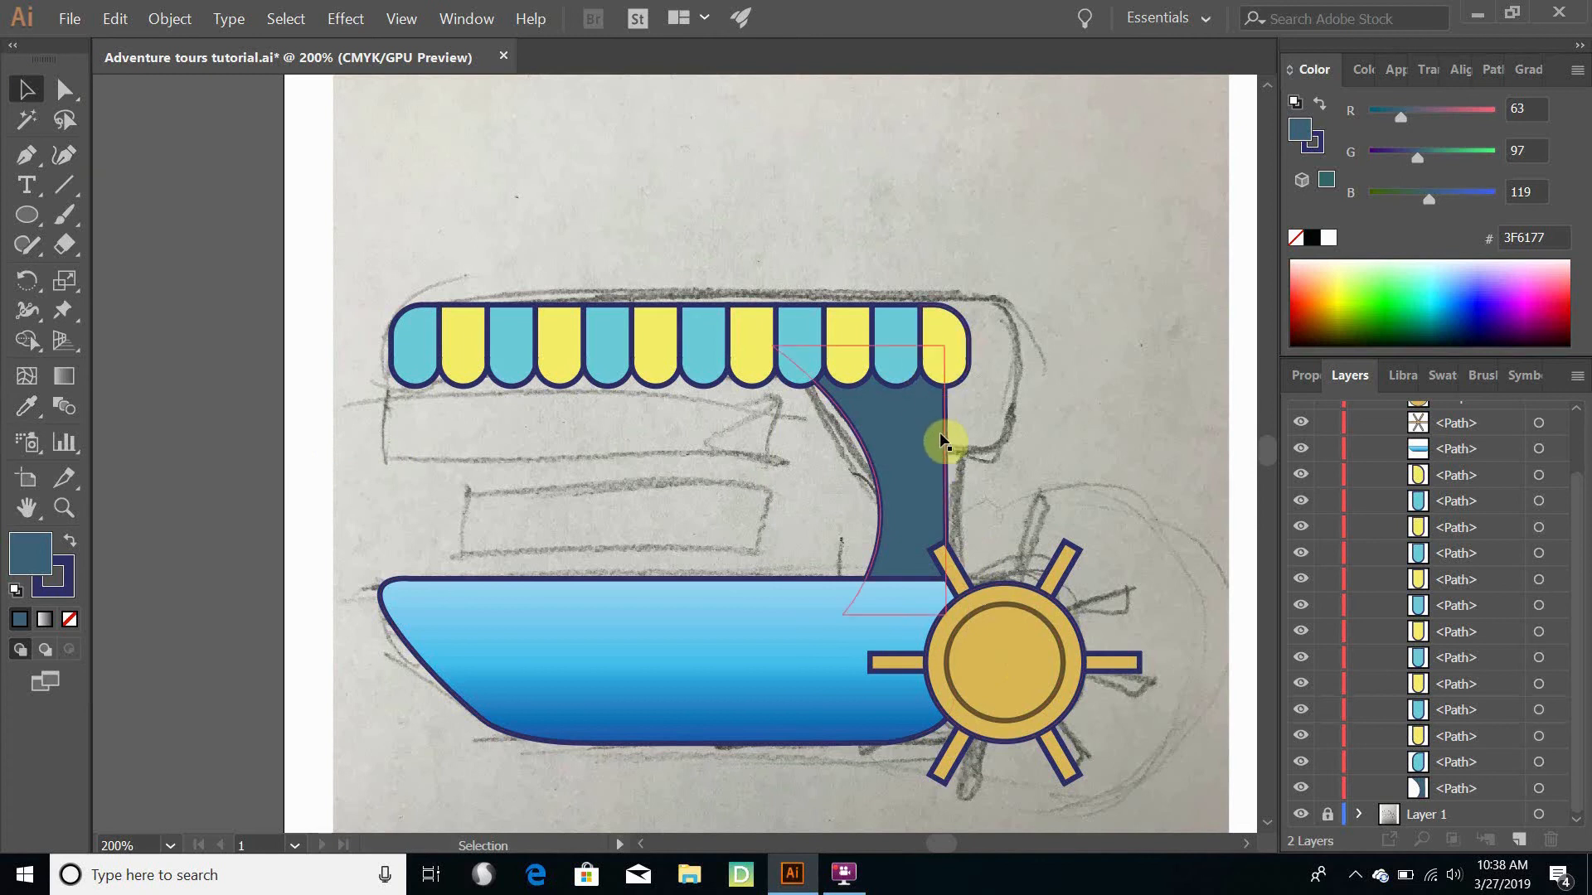
# - Duplicate the pillar between the hull and awning in place, directly on top of the original
pyautogui.scroll(1, 937, 431)
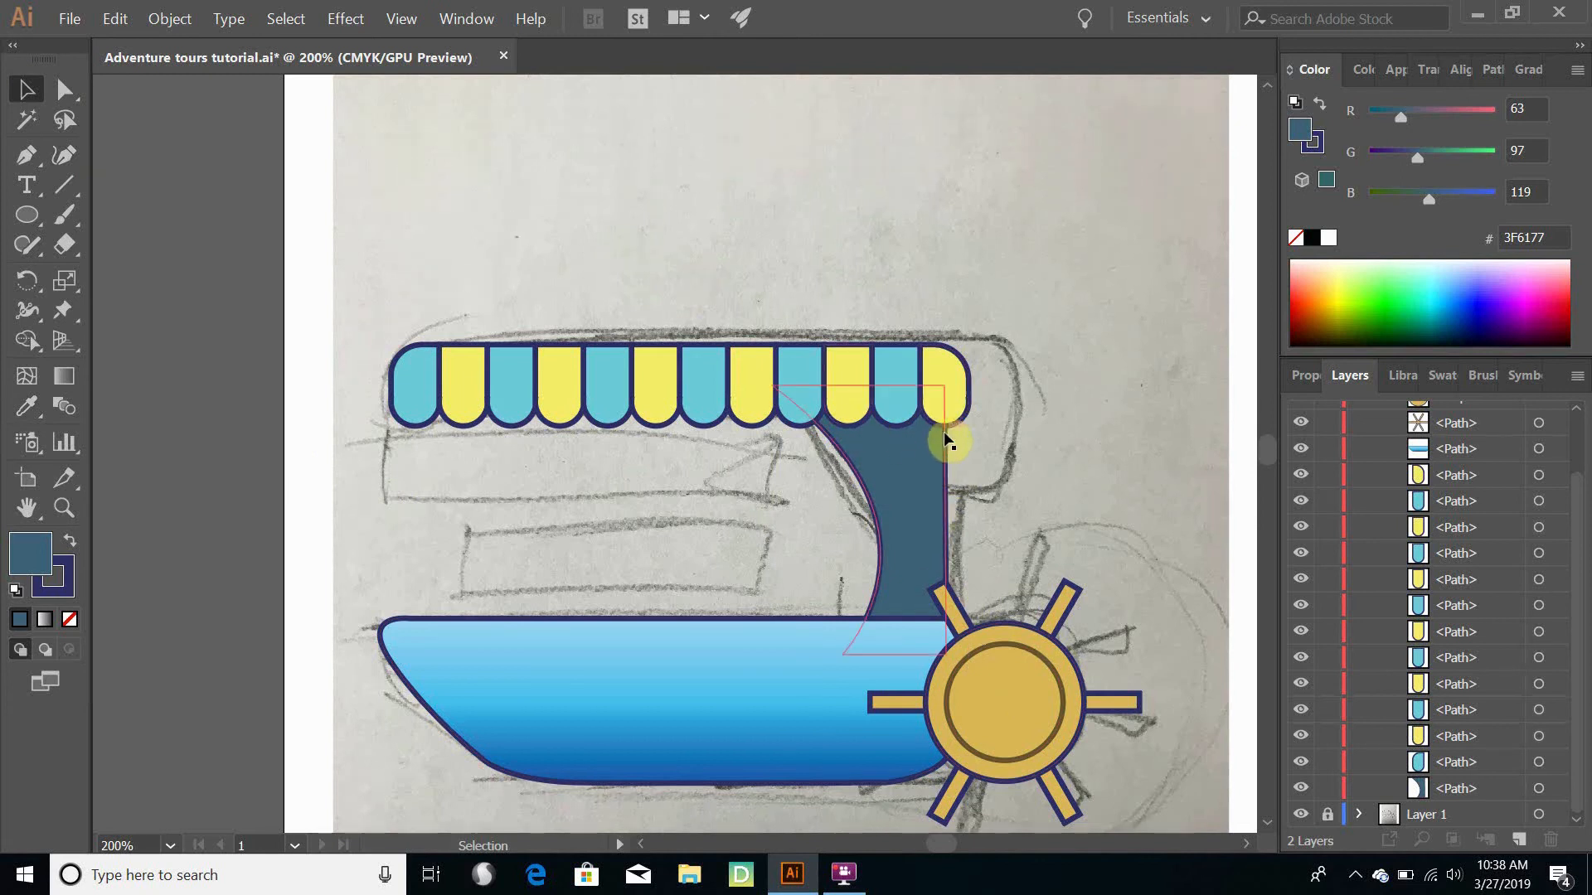
pyautogui.scroll(2, 923, 464)
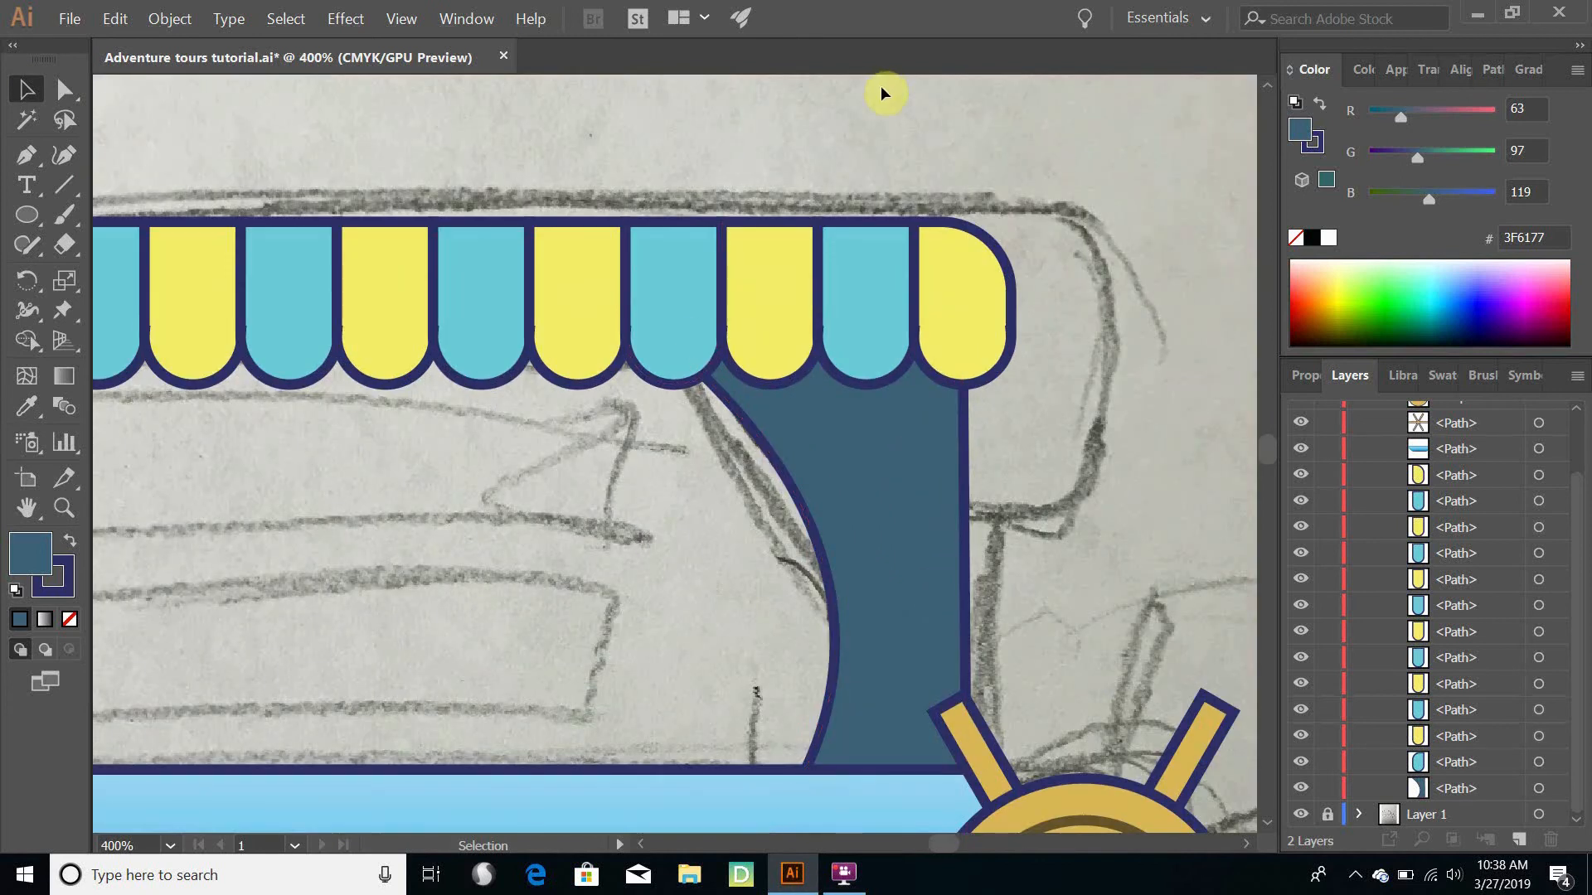
pyautogui.click(903, 460)
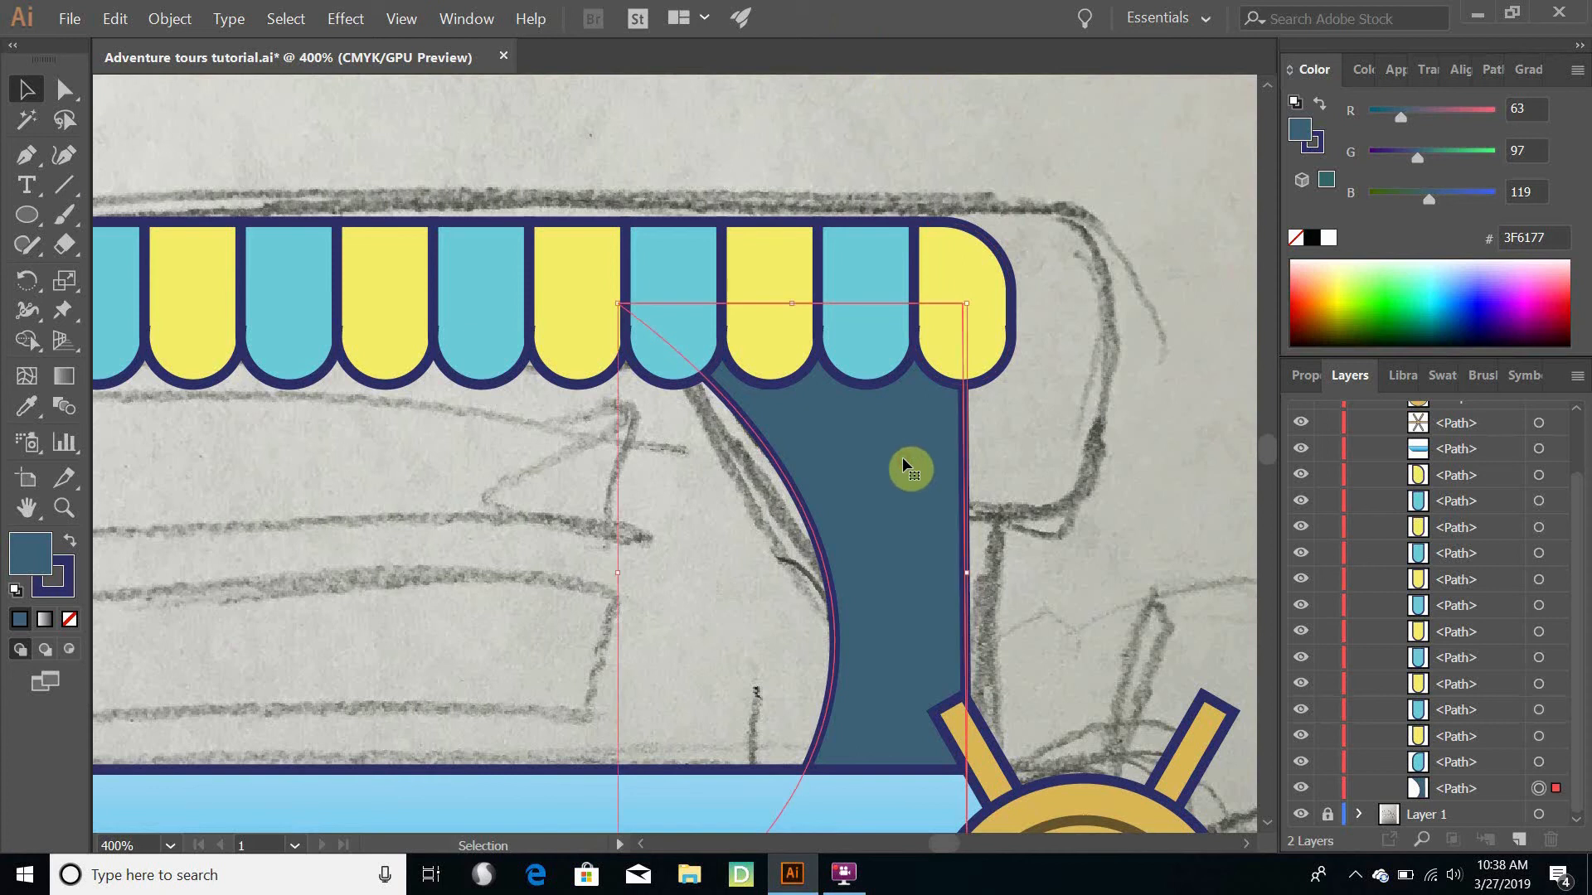
pyautogui.press('a')
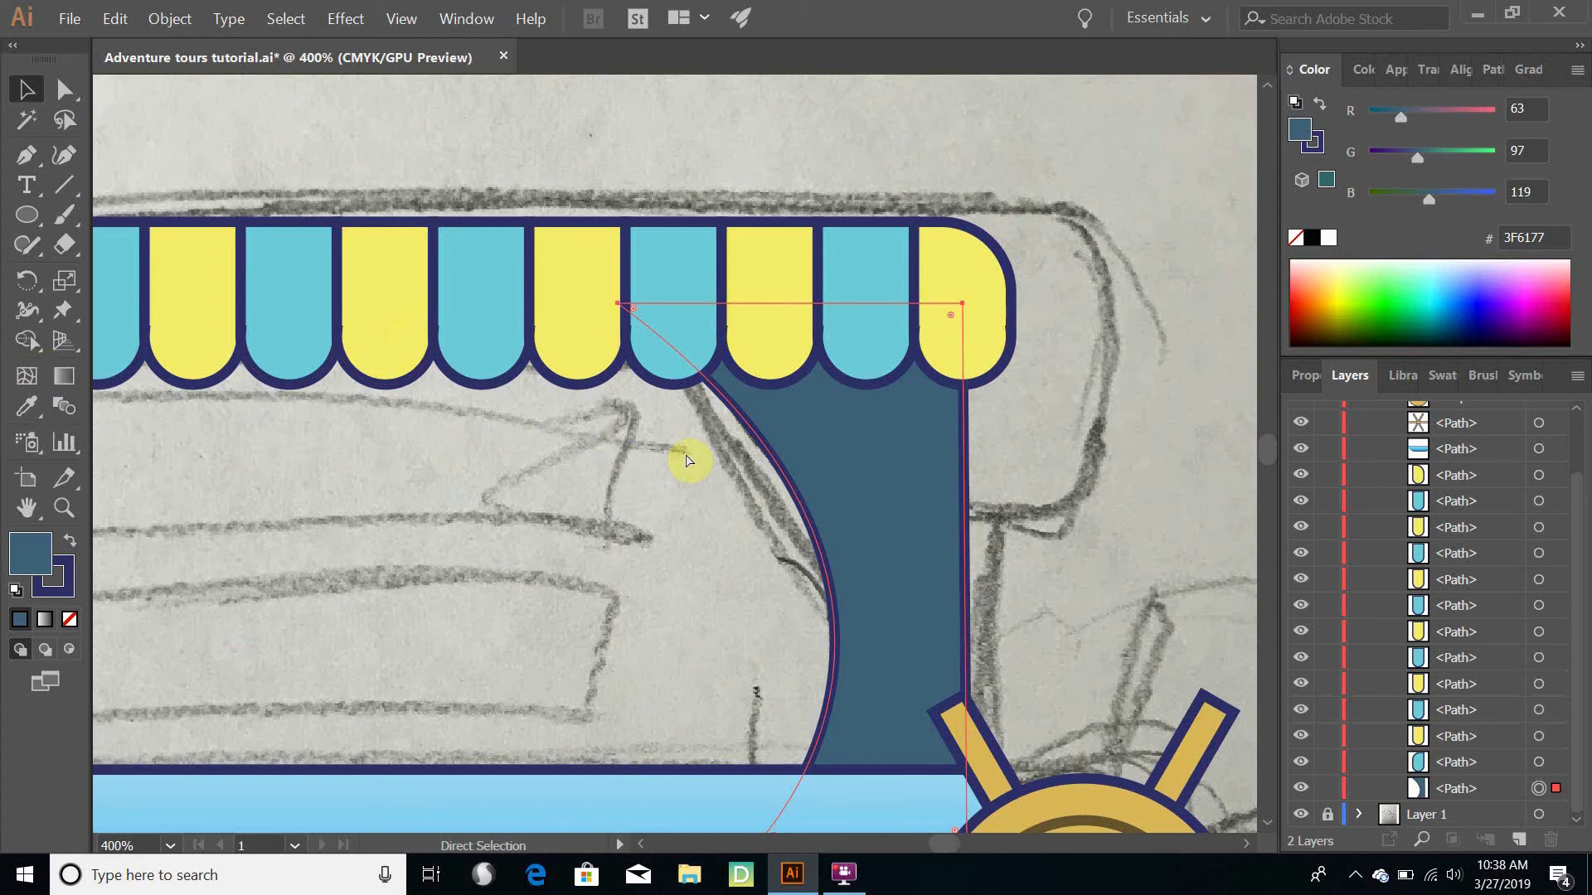
pyautogui.press('v')
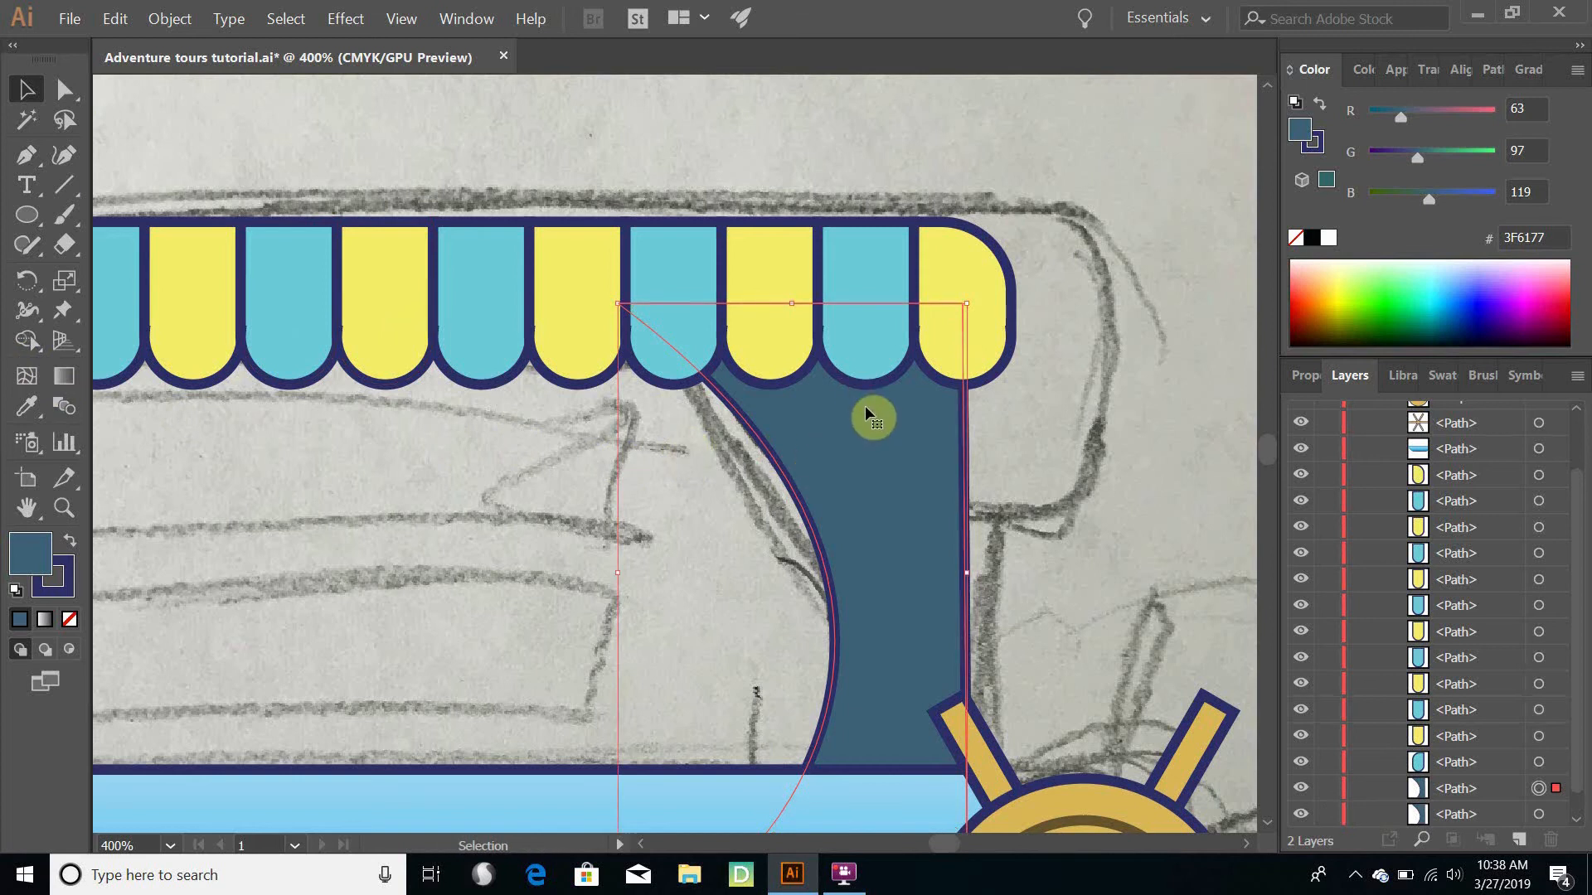
pyautogui.press('a')
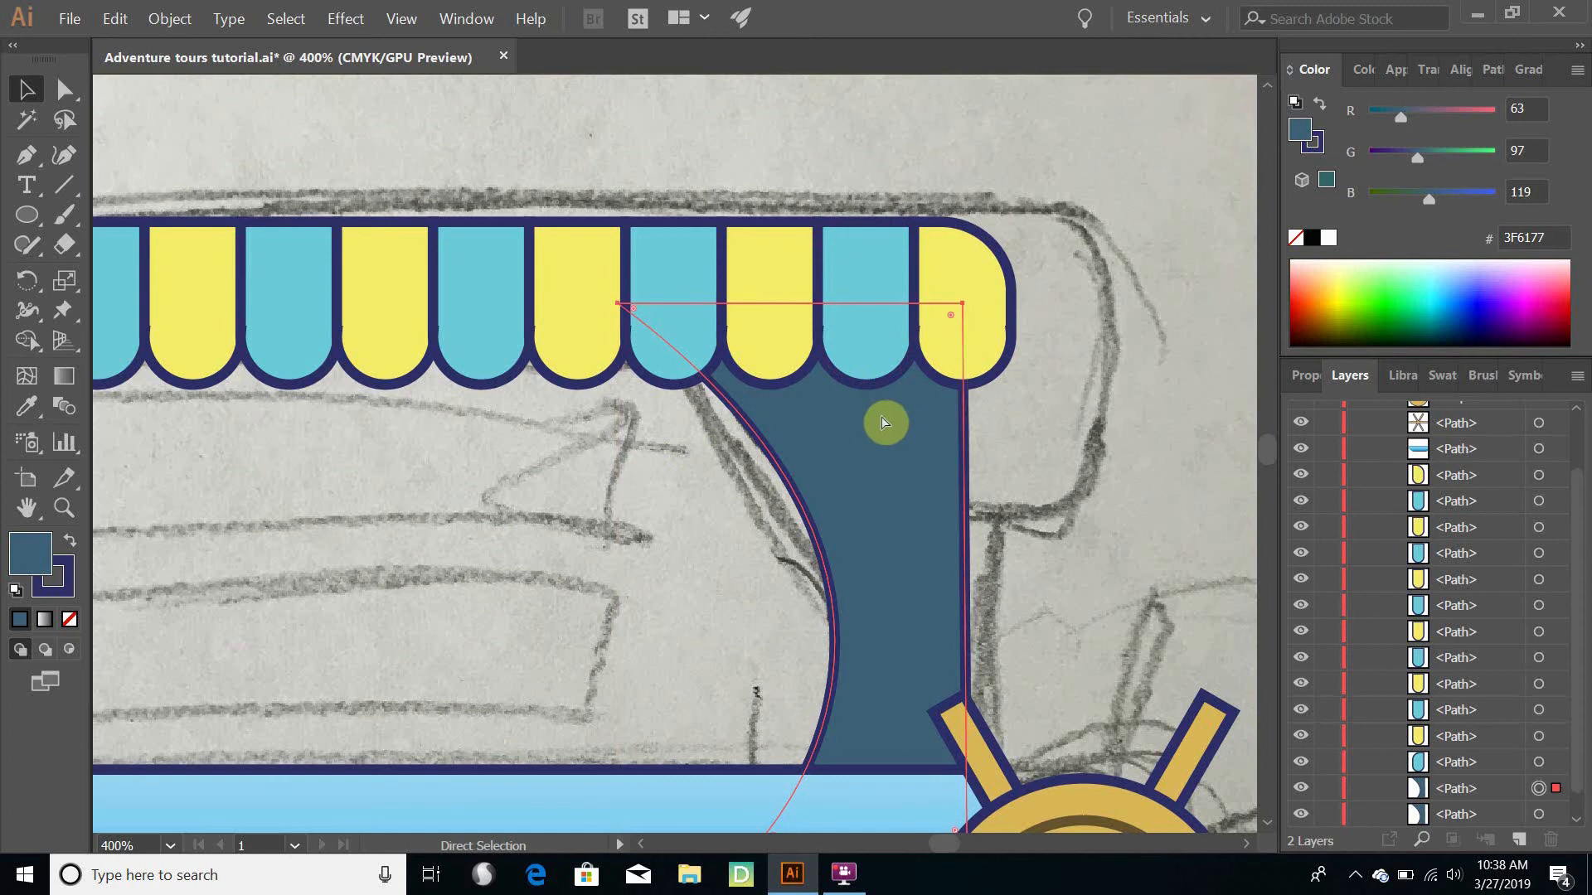
pyautogui.hotkey('ctrl', 'c')
pyautogui.hotkey('ctrl', 'v')
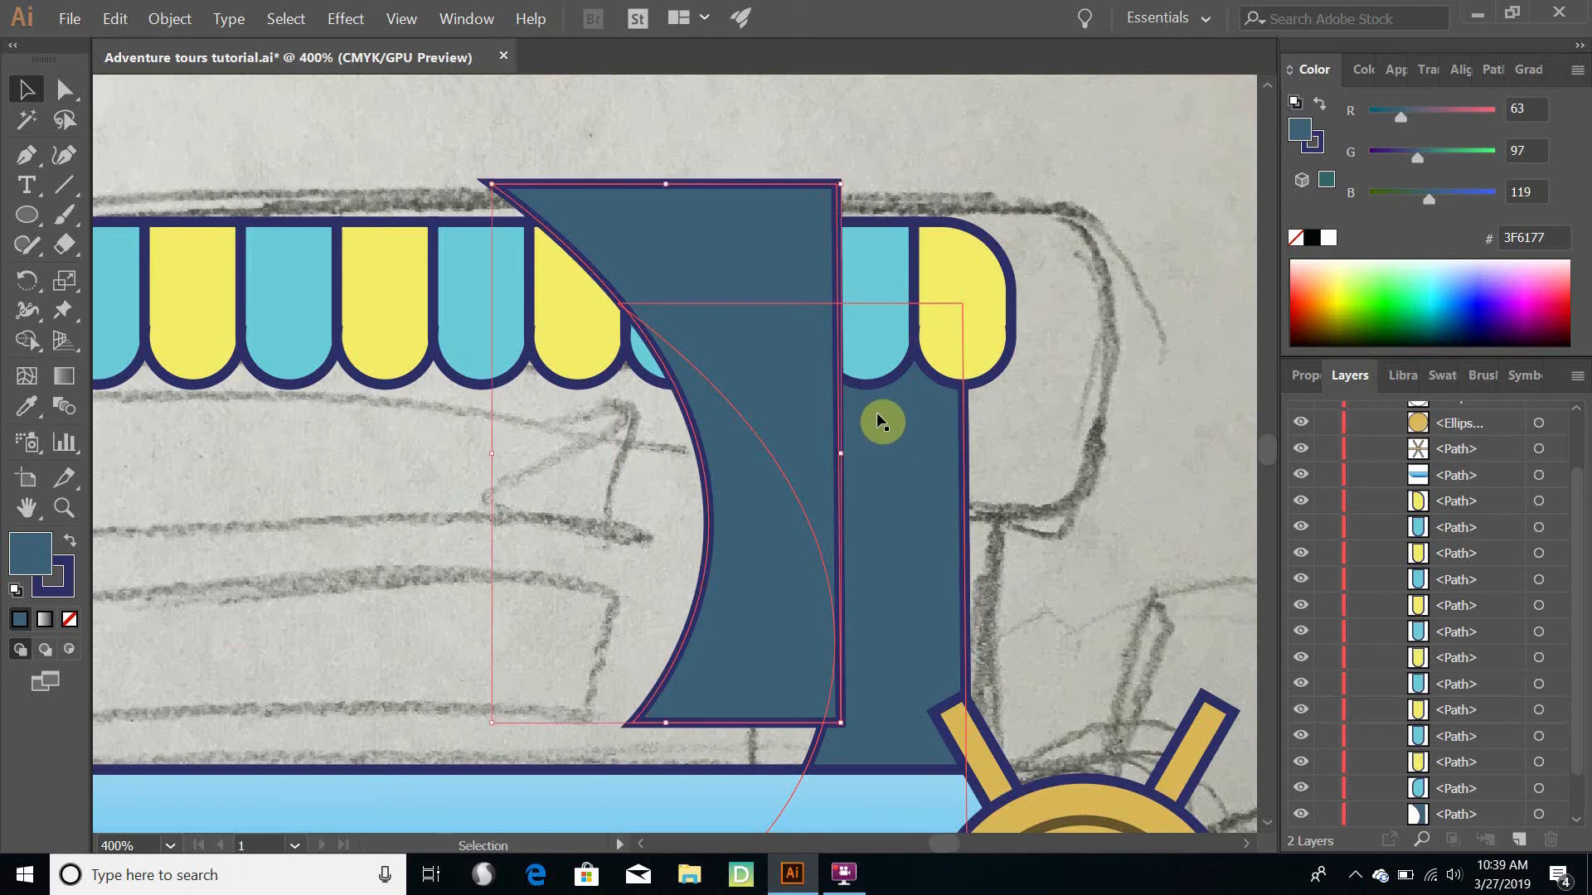
pyautogui.hotkey('ctrl', 'z')
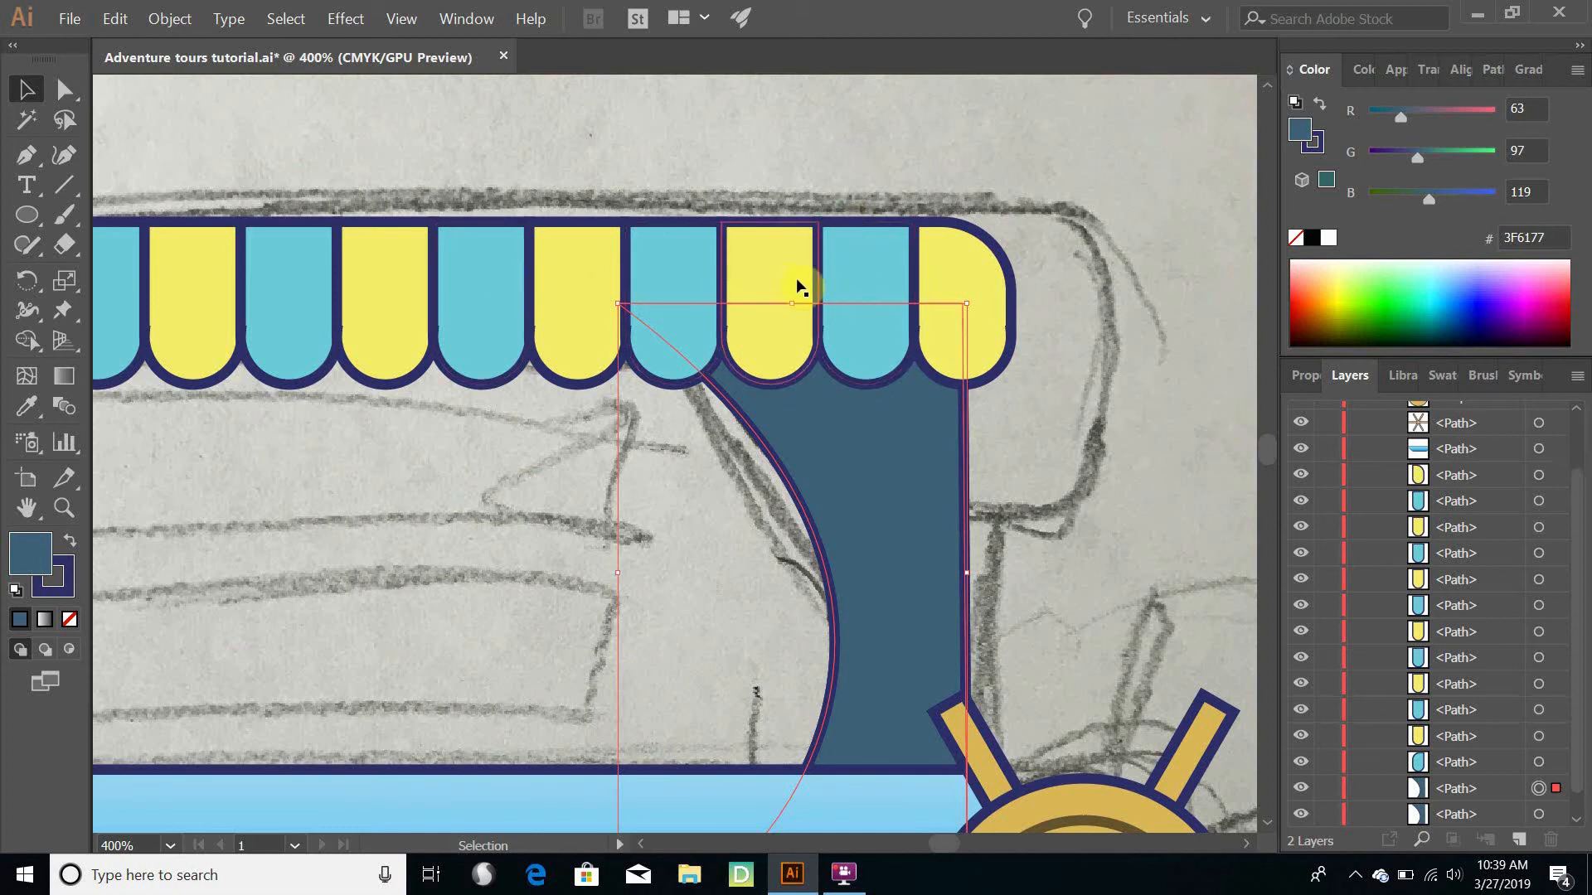
# - Select the four awning stripes left of the rightmost yellow one and duplicate them in place
pyautogui.click(856, 282)
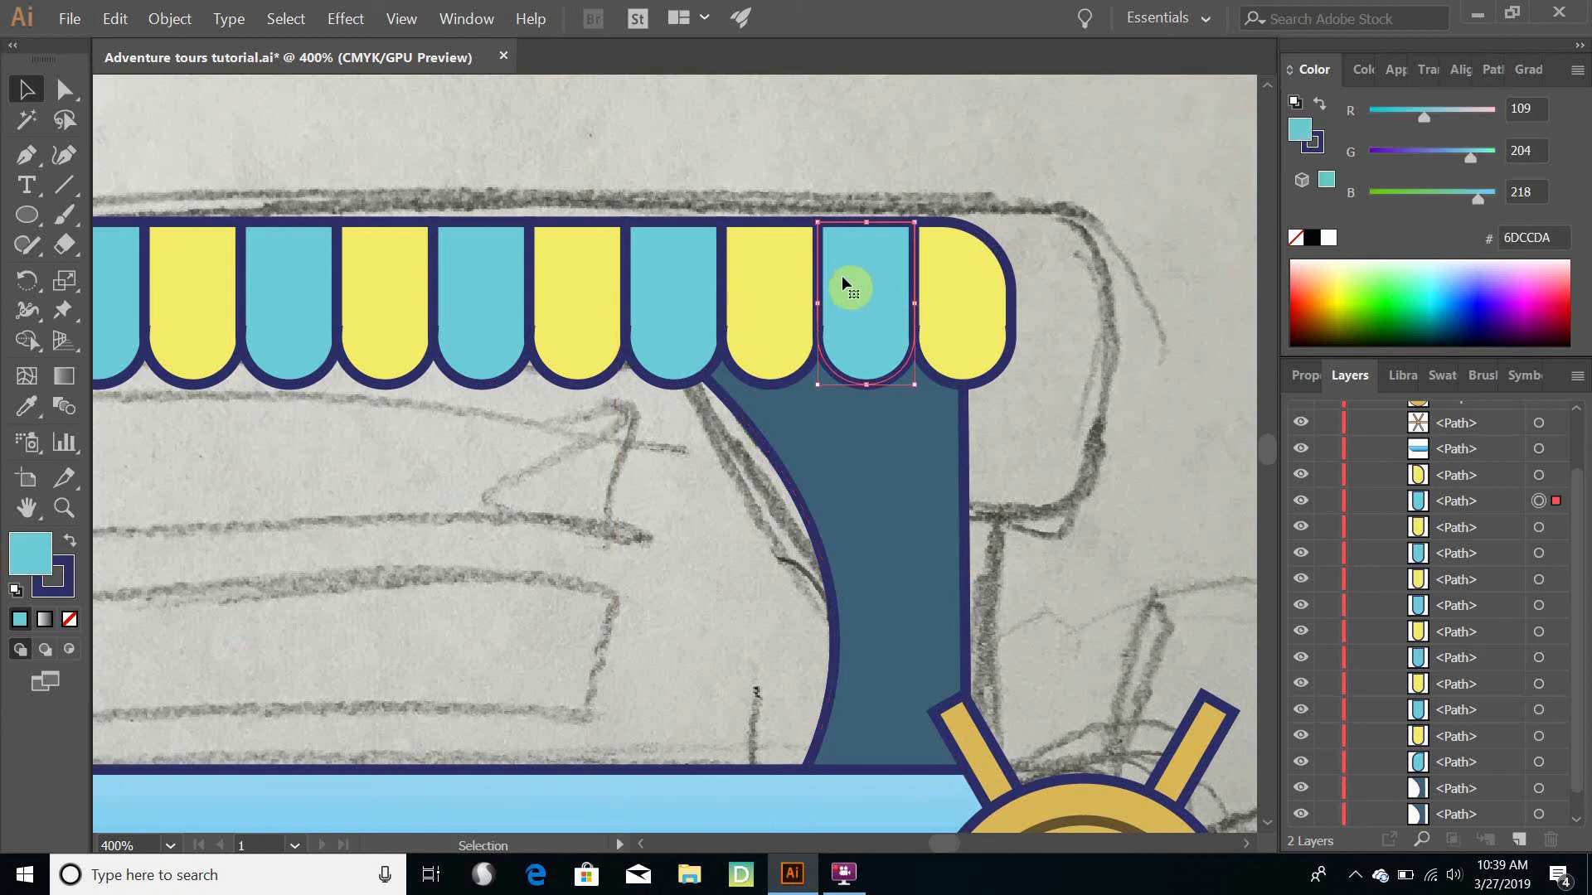
pyautogui.keyDown('shift'); pyautogui.click(780, 292); pyautogui.keyUp('shift')
pyautogui.keyDown('shift'); pyautogui.click(694, 307); pyautogui.keyUp('shift')
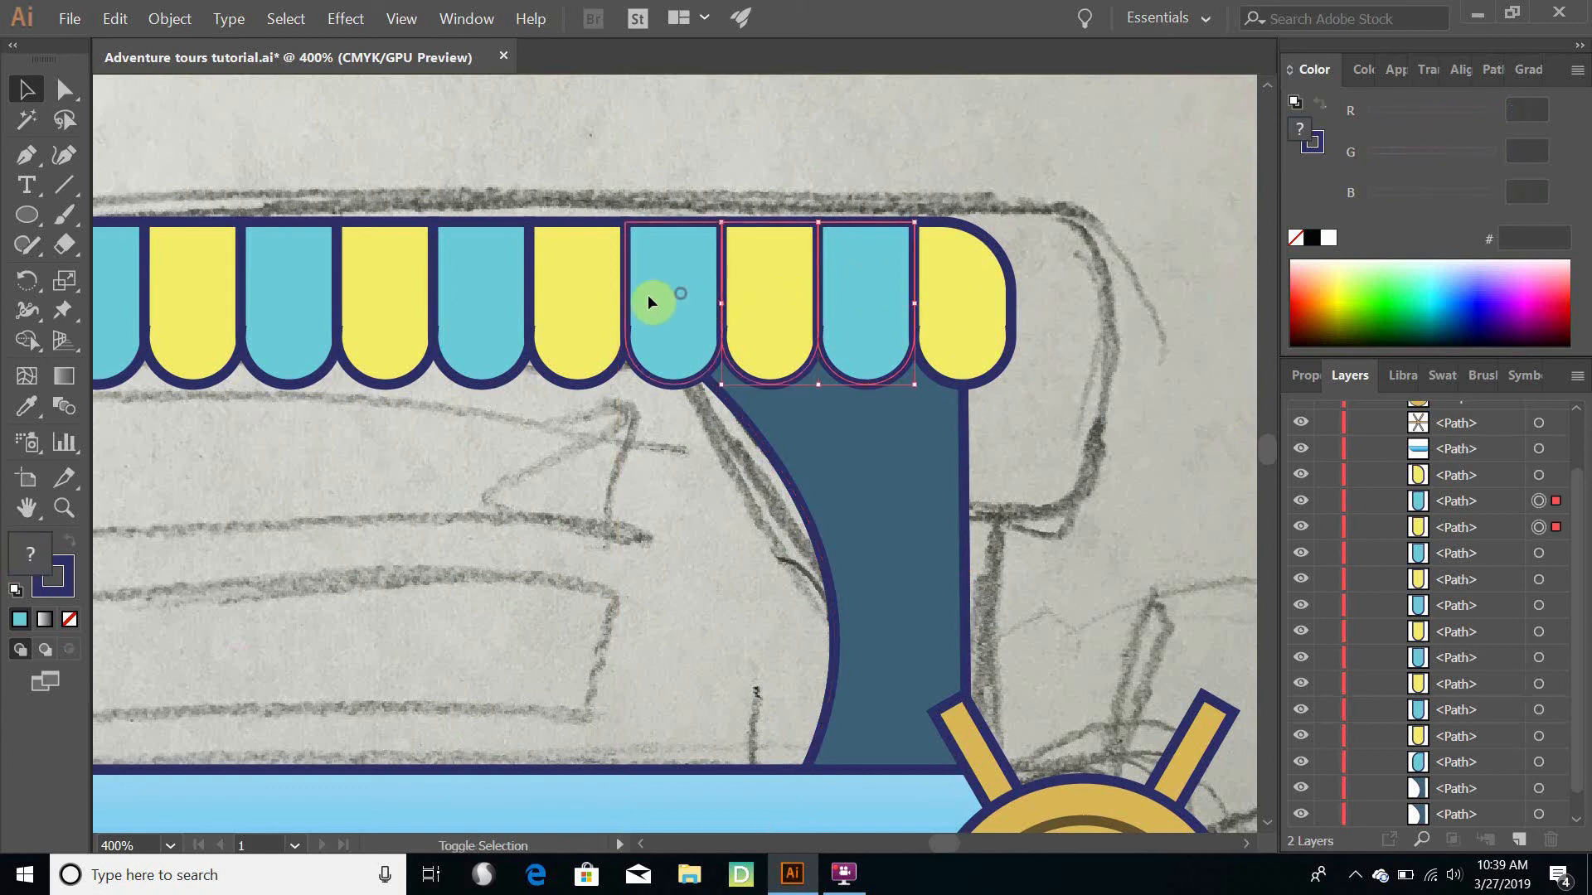
pyautogui.keyDown('shift'); pyautogui.click(590, 299); pyautogui.keyUp('shift')
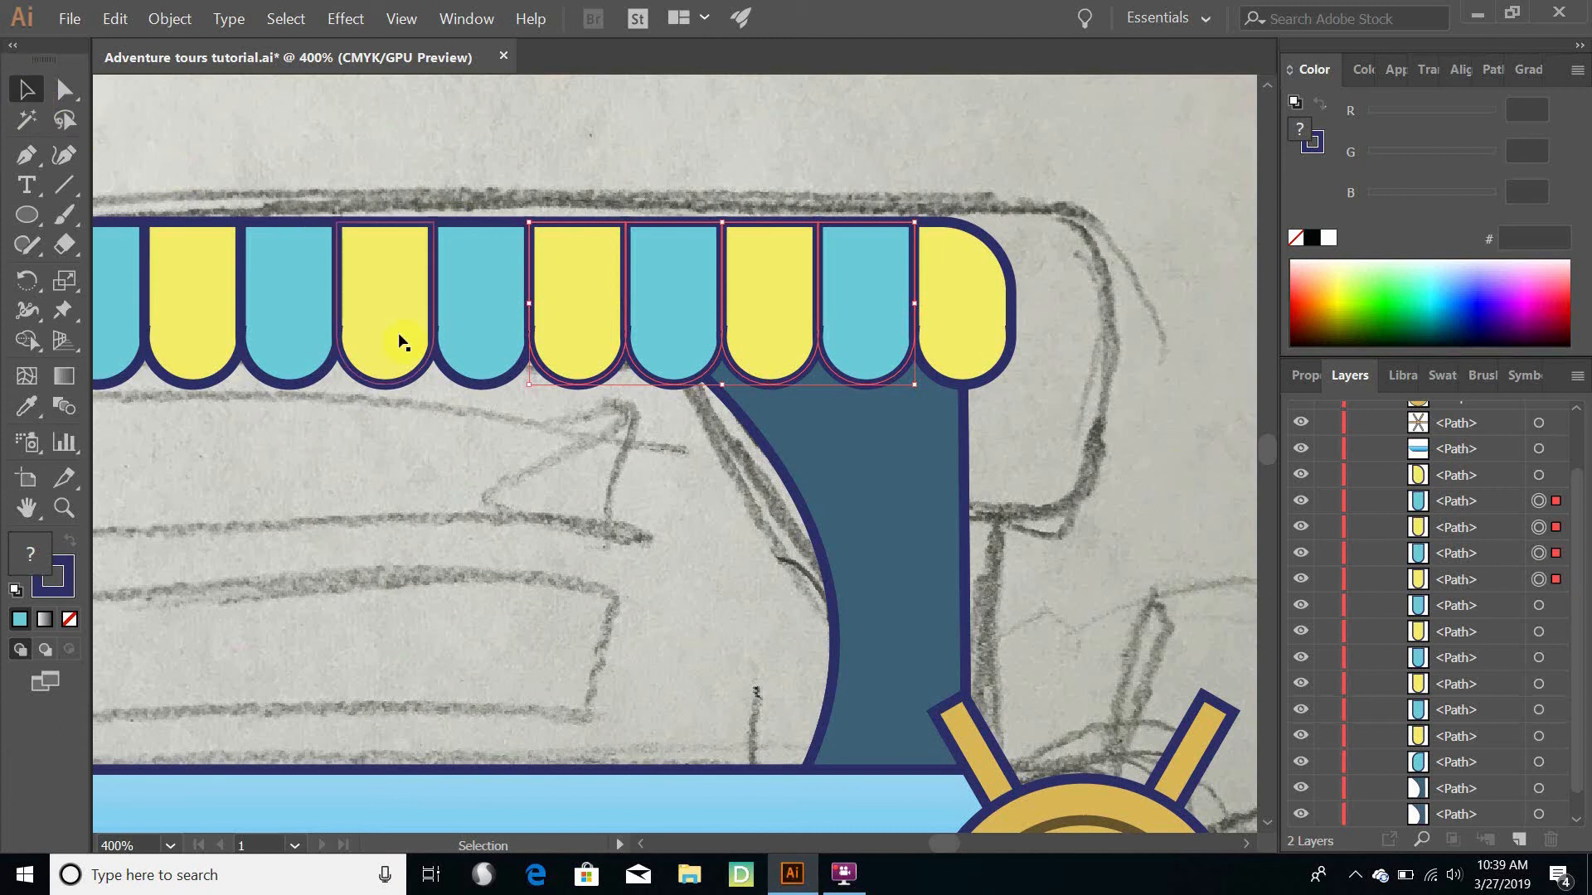
pyautogui.press('a')
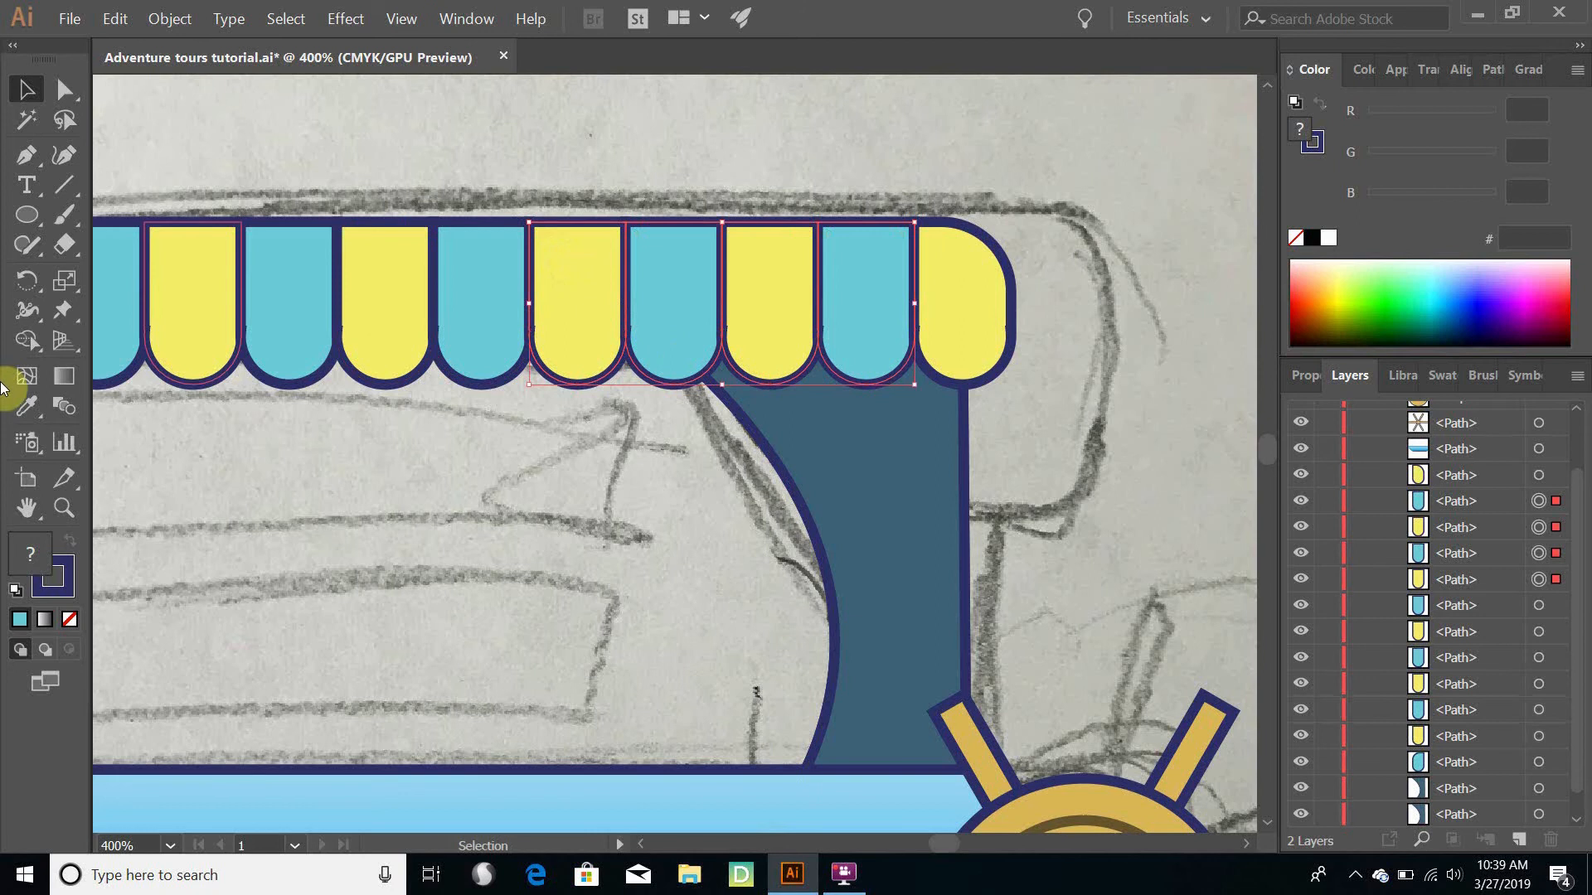
pyautogui.press('v')
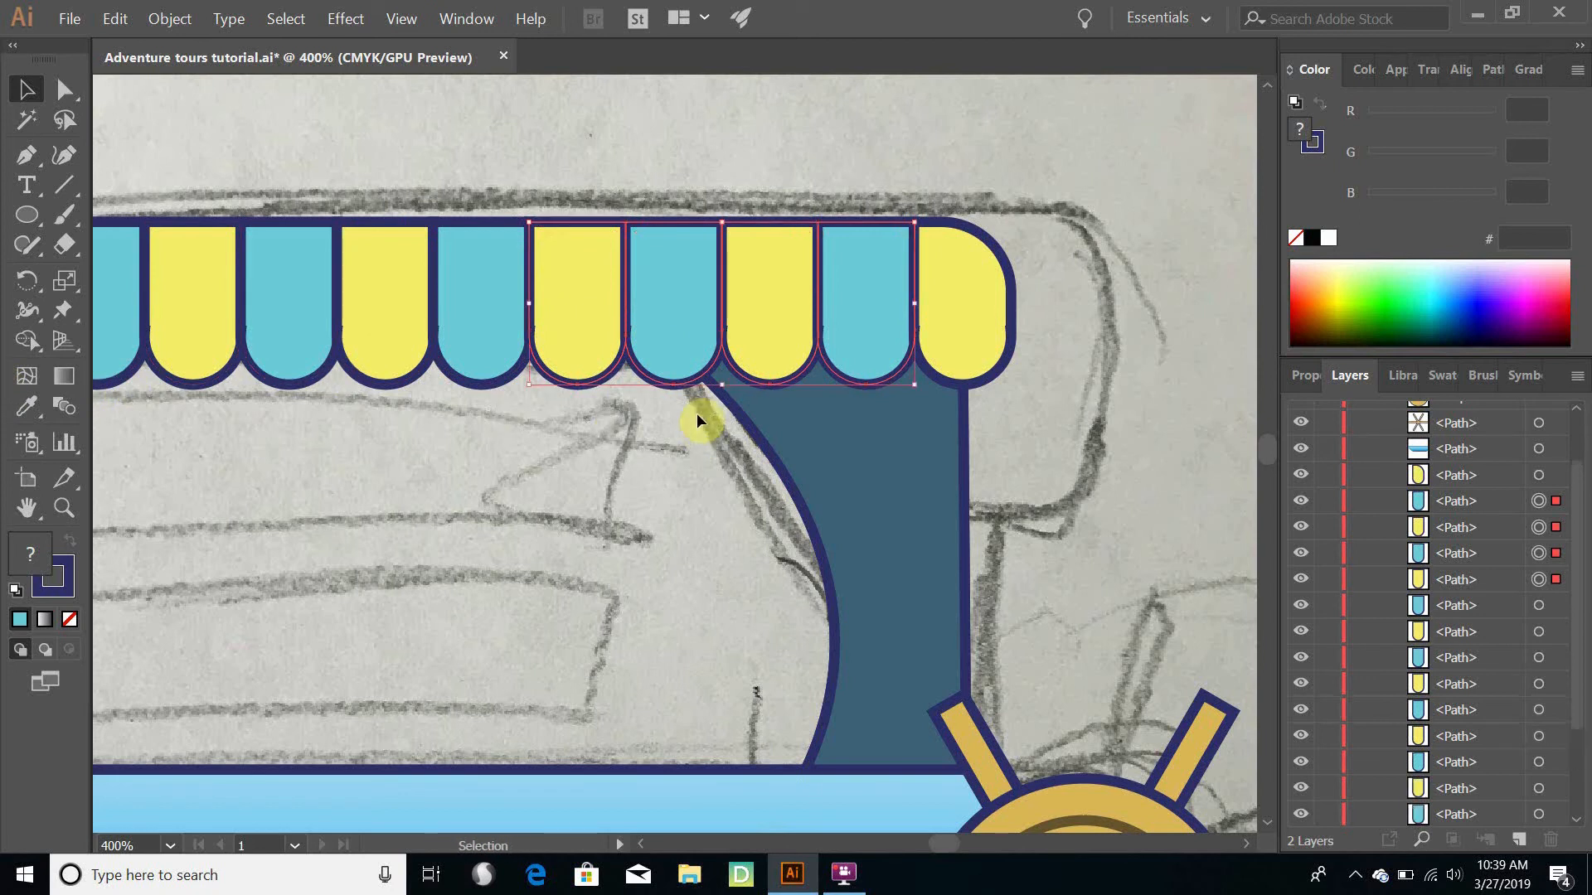
# - Nudge the four stripe copies down and to the right until their scalloped edge spans the upper part of the pillar
pyautogui.press('Down')
pyautogui.press('Down')
pyautogui.press('Down')
pyautogui.press('Down')
pyautogui.press('Down')
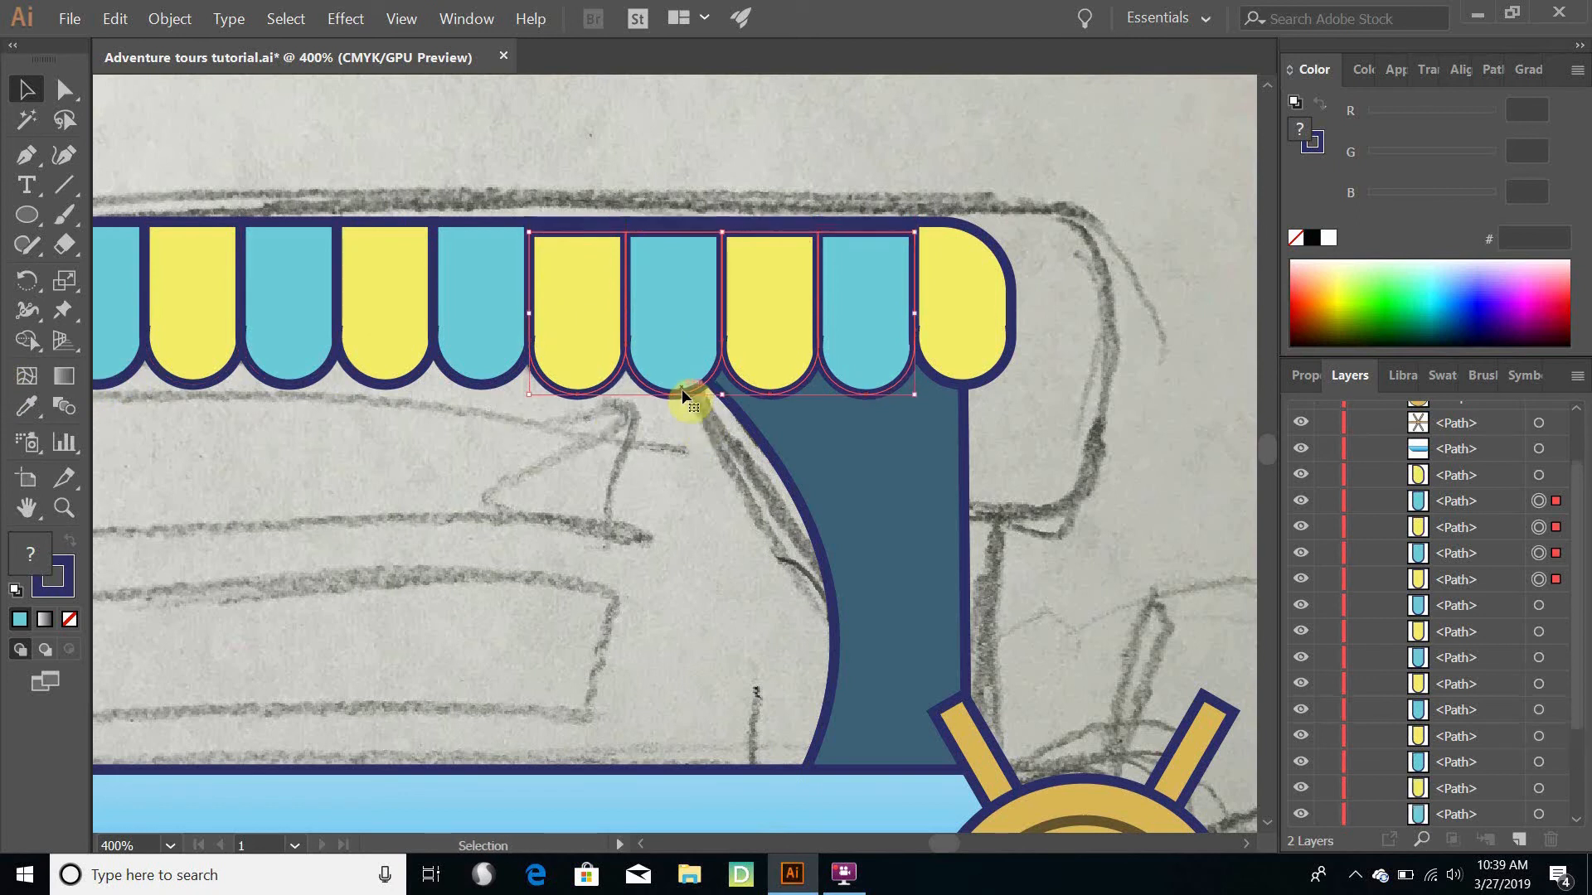
pyautogui.press('Down')
pyautogui.press('Down')
pyautogui.press('Down')
pyautogui.press('Down')
pyautogui.press('Down')
pyautogui.press('Down')
pyautogui.press('Down')
pyautogui.press('Down')
pyautogui.press('Down')
pyautogui.press('Down')
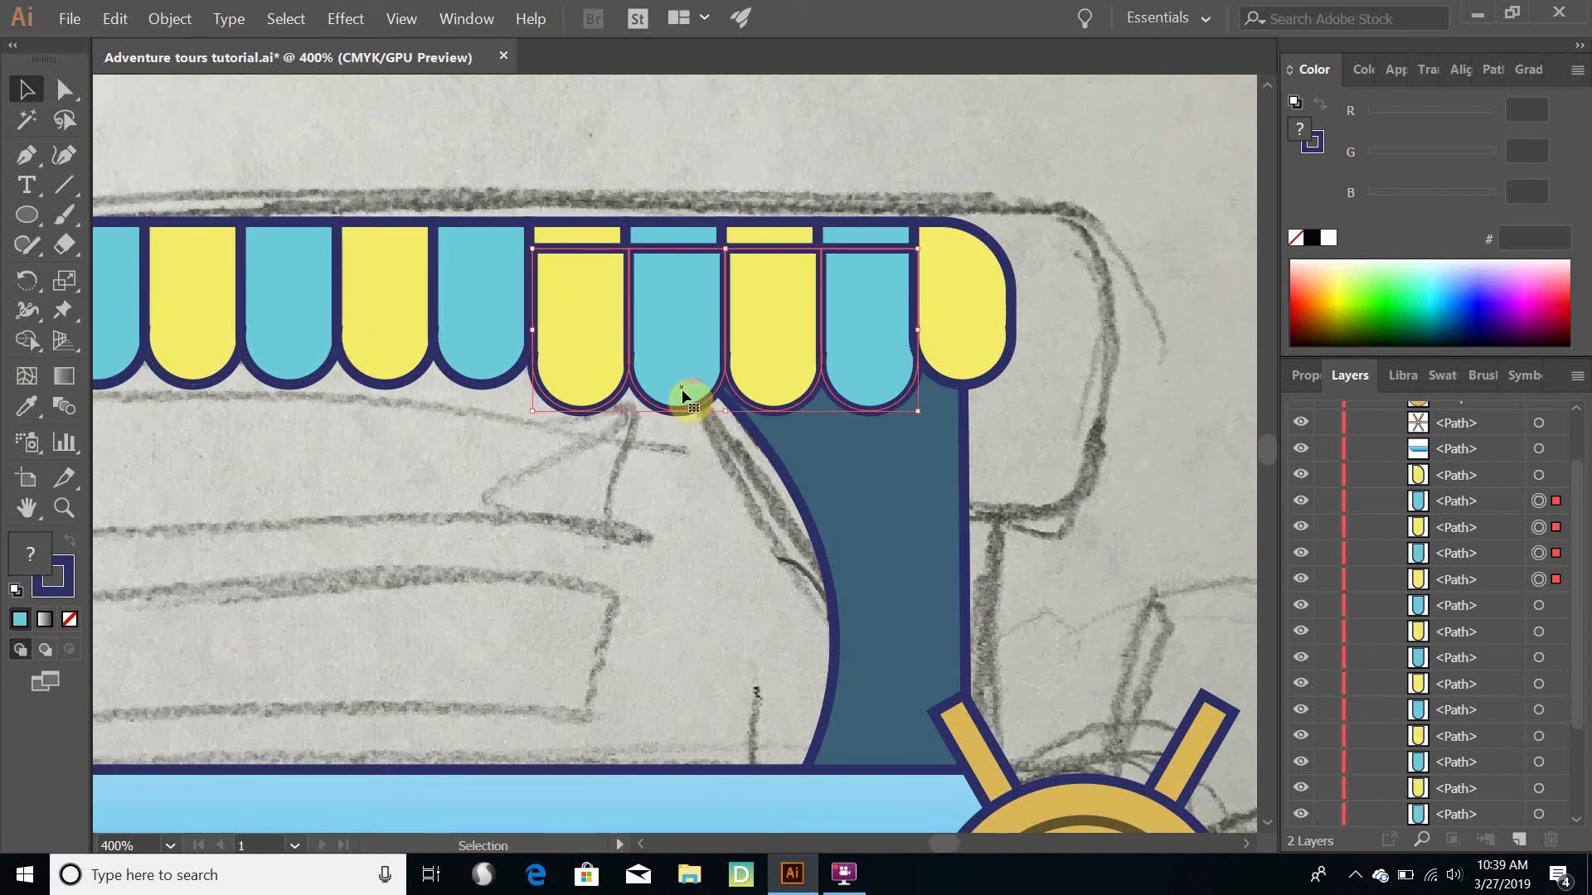
pyautogui.press('Right')
pyautogui.press('Right')
pyautogui.press('Right')
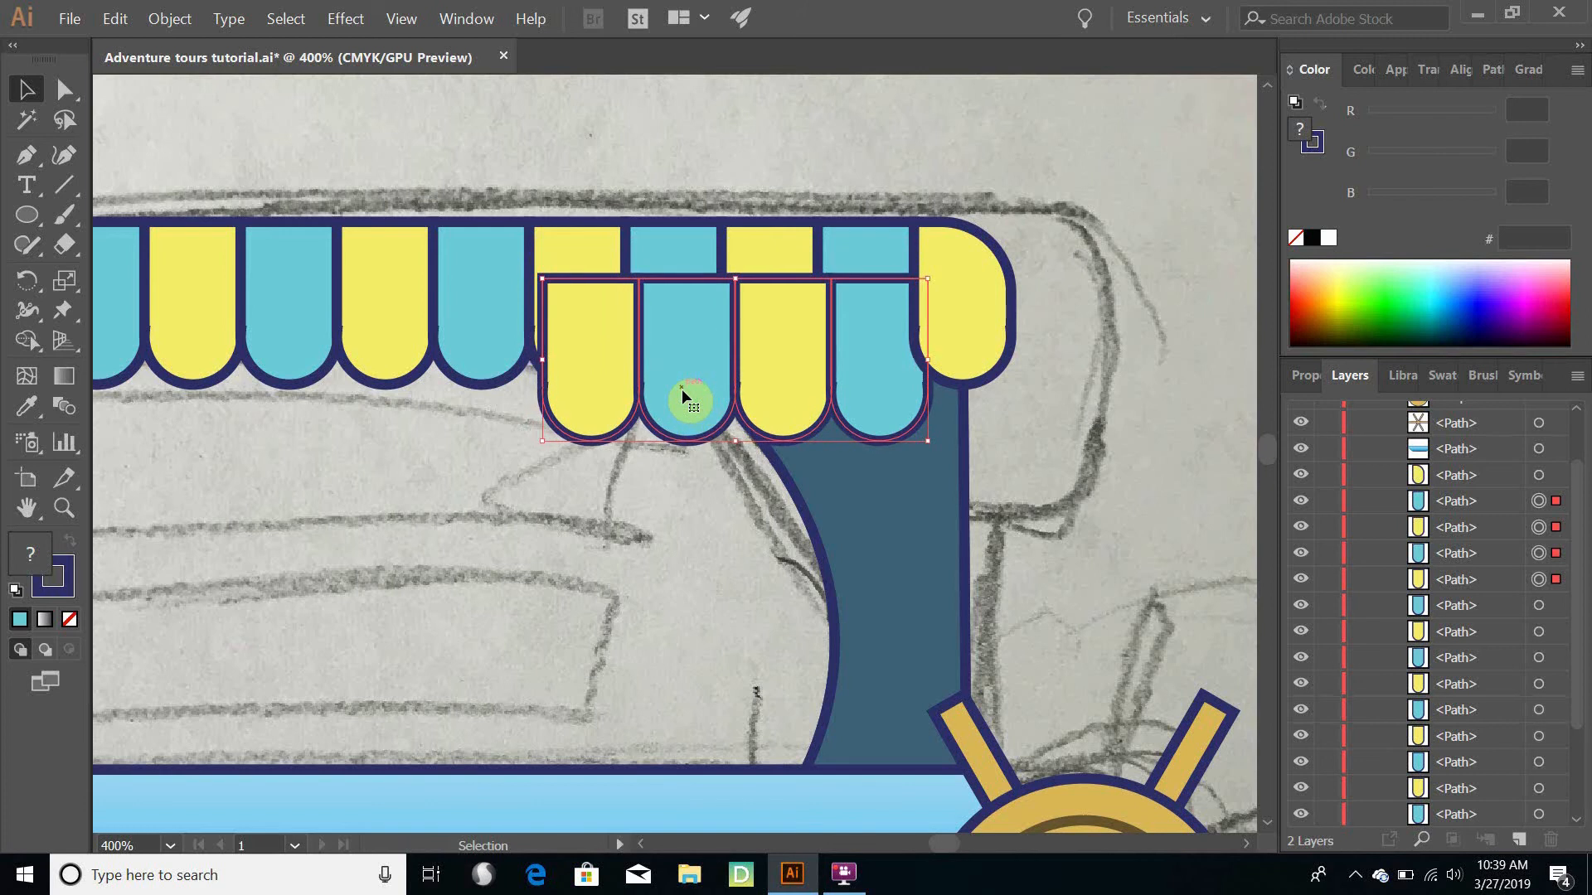
pyautogui.press('Down')
pyautogui.press('Down')
pyautogui.press('Down')
pyautogui.press('Down')
pyautogui.press('Right')
pyautogui.press('Right')
pyautogui.press('Right')
pyautogui.press('Right')
pyautogui.press('Right')
pyautogui.press('Right')
pyautogui.press('Right')
pyautogui.press('Right')
pyautogui.press('Right')
pyautogui.press('Right')
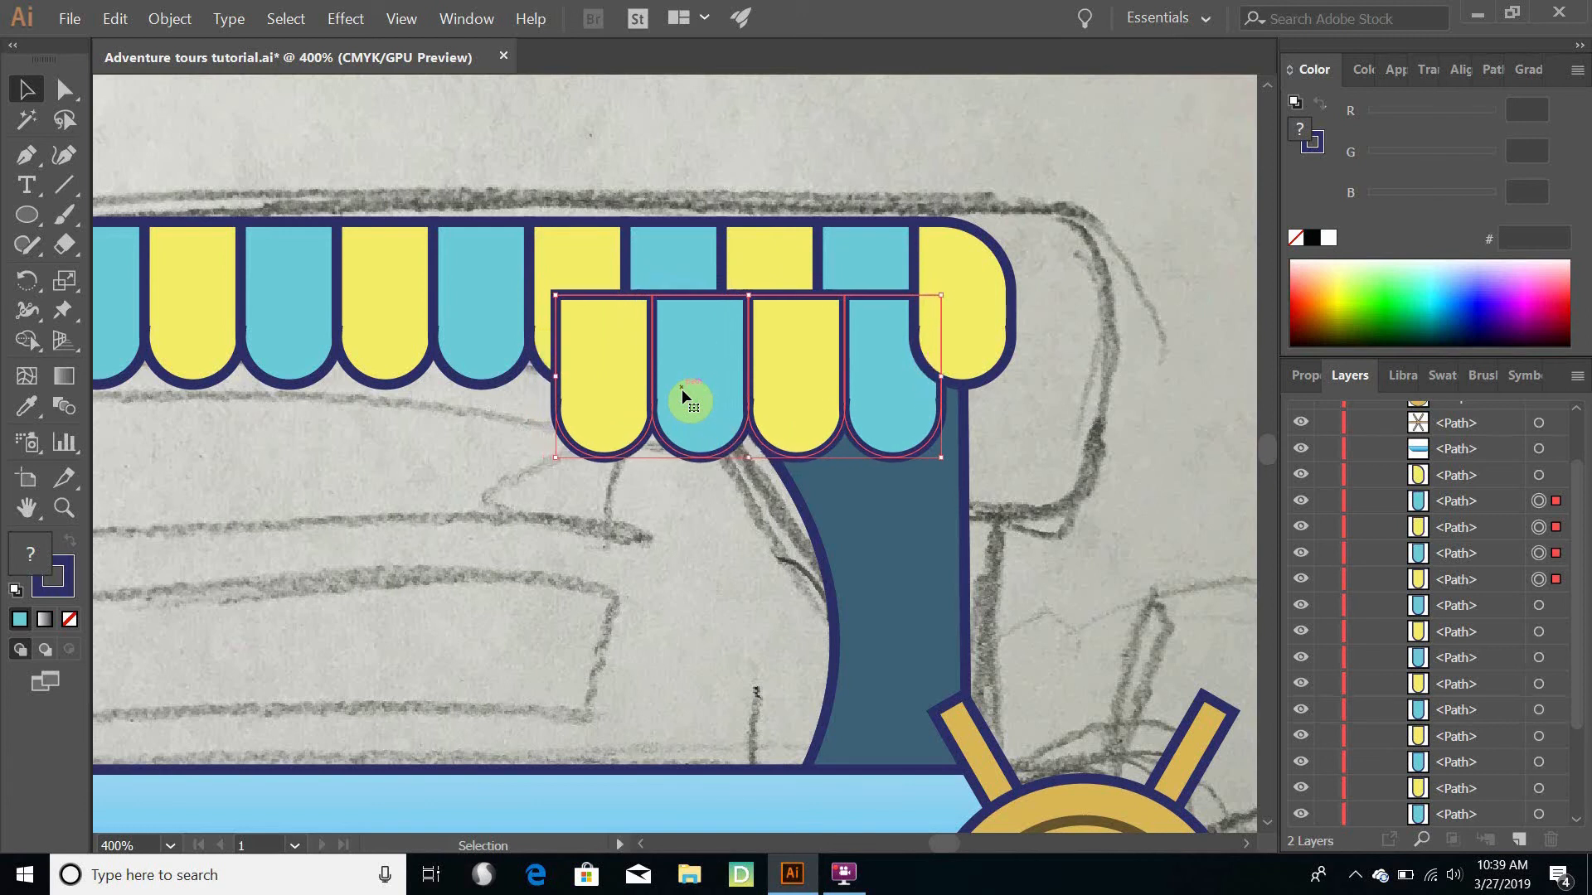
pyautogui.press('Down')
pyautogui.press('Down')
pyautogui.press('Down')
pyautogui.press('Down')
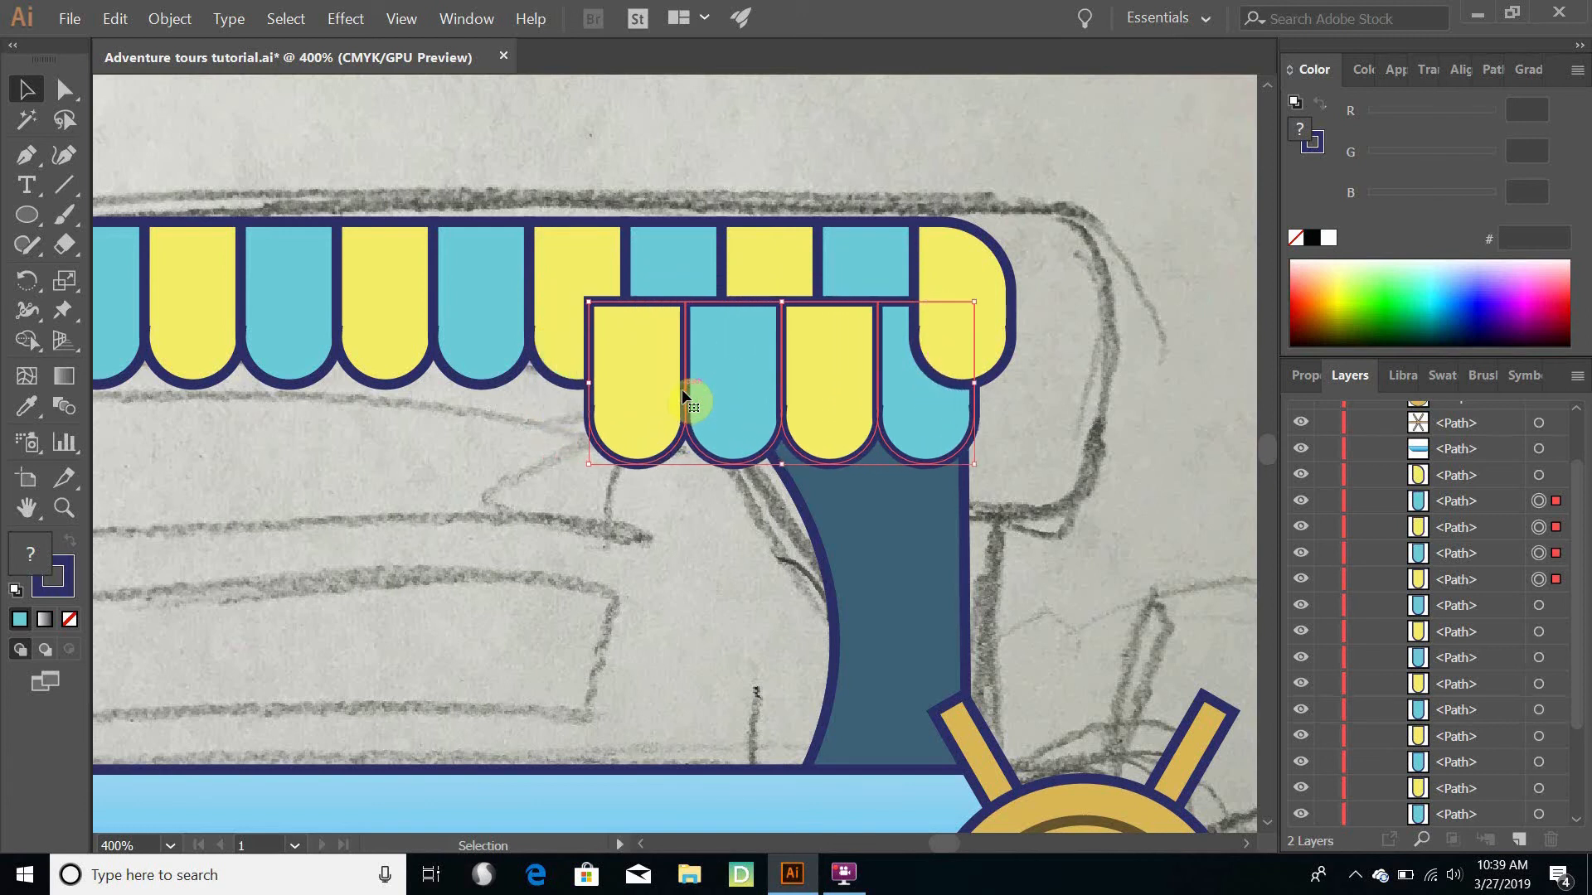
pyautogui.press('Right')
pyautogui.press('Right')
pyautogui.press('Right')
pyautogui.press('Left')
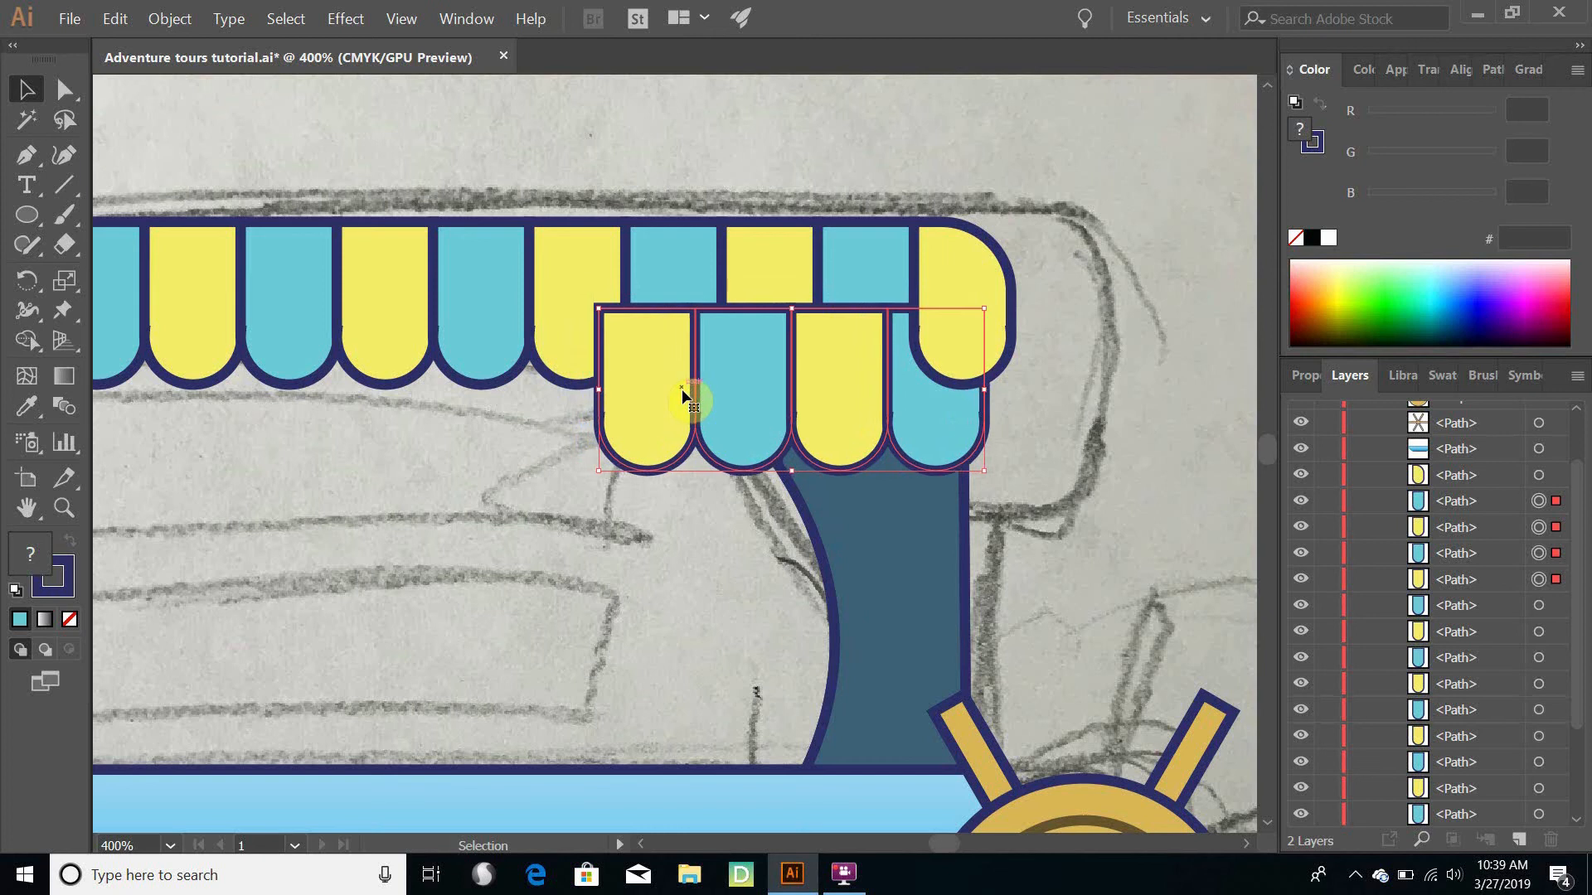
pyautogui.press('Right')
pyautogui.press('Down')
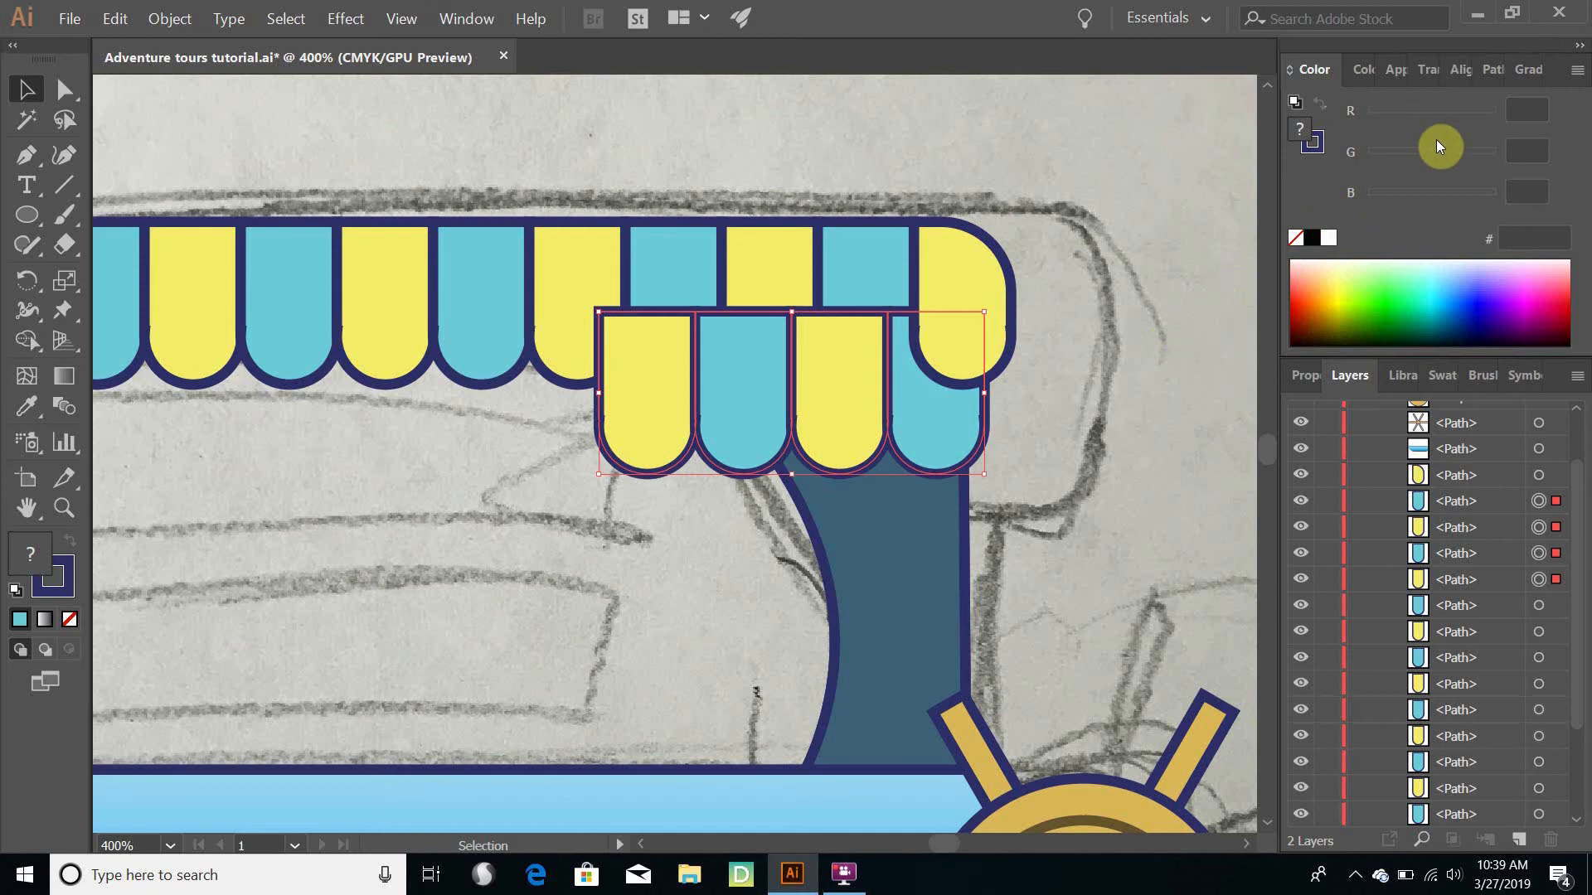
# - Unite the four stripe copies into one scalloped shape and add the pillar copy to the selection
pyautogui.click(1496, 67)
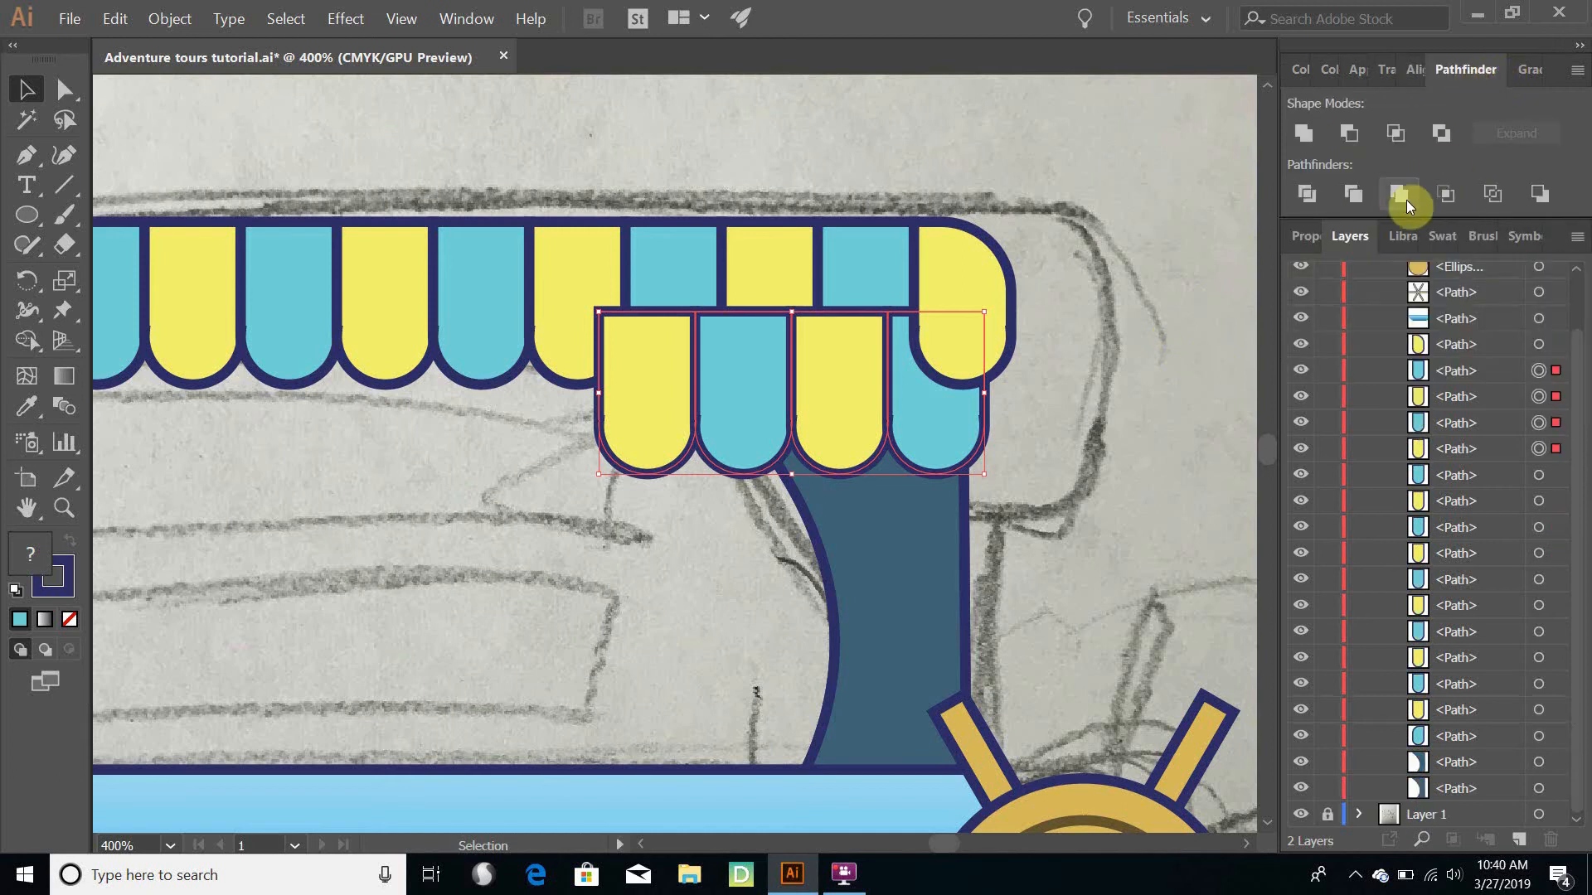
pyautogui.click(1301, 133)
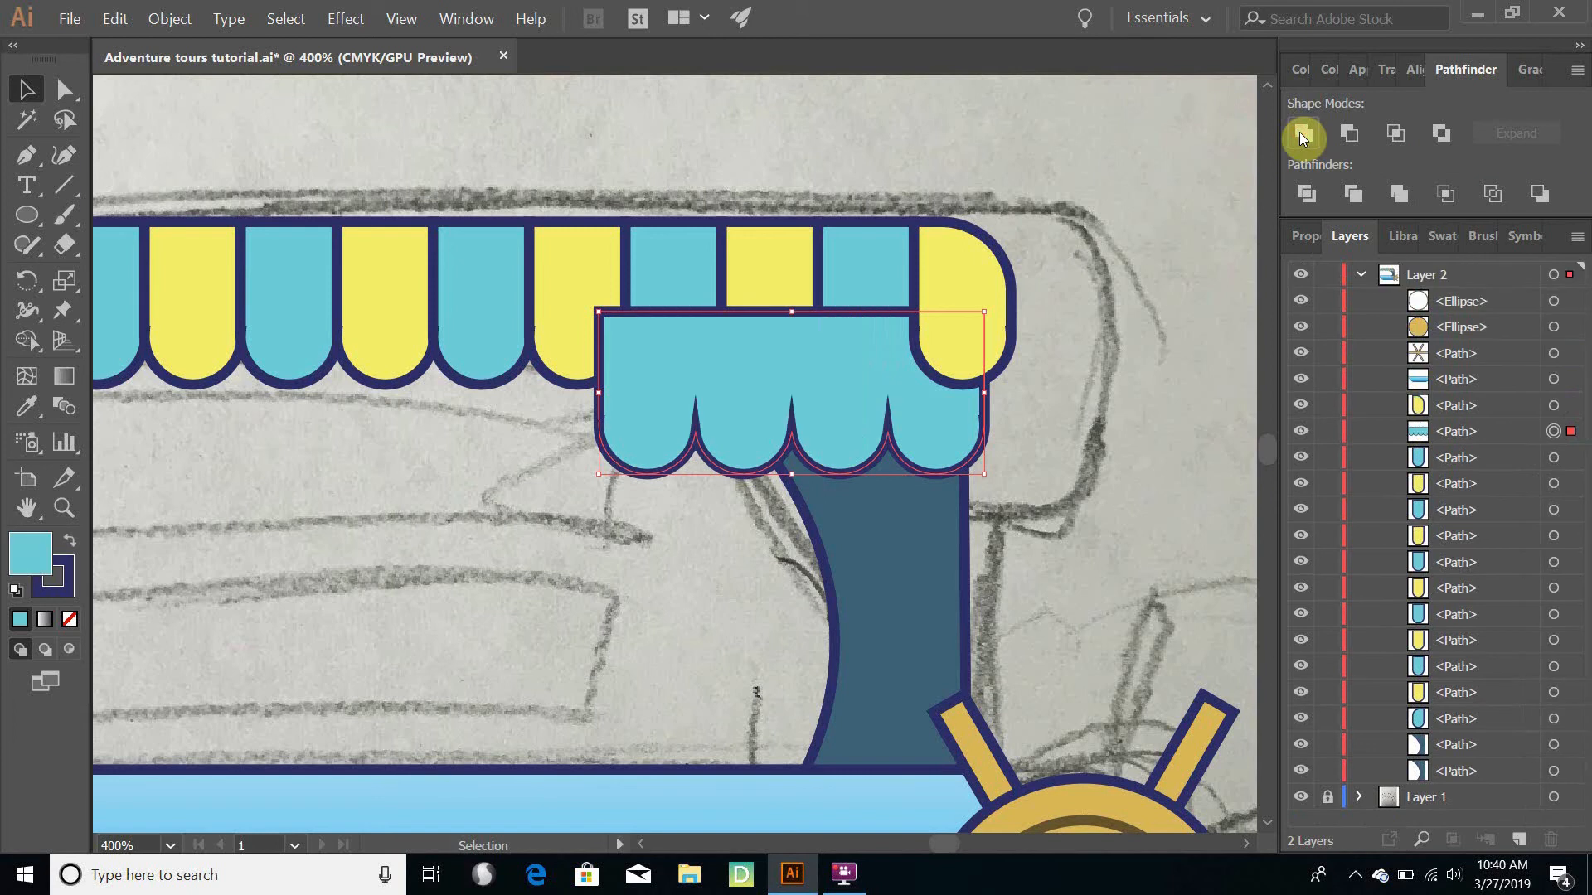
pyautogui.keyDown('shift'); pyautogui.click(887, 550); pyautogui.keyUp('shift')
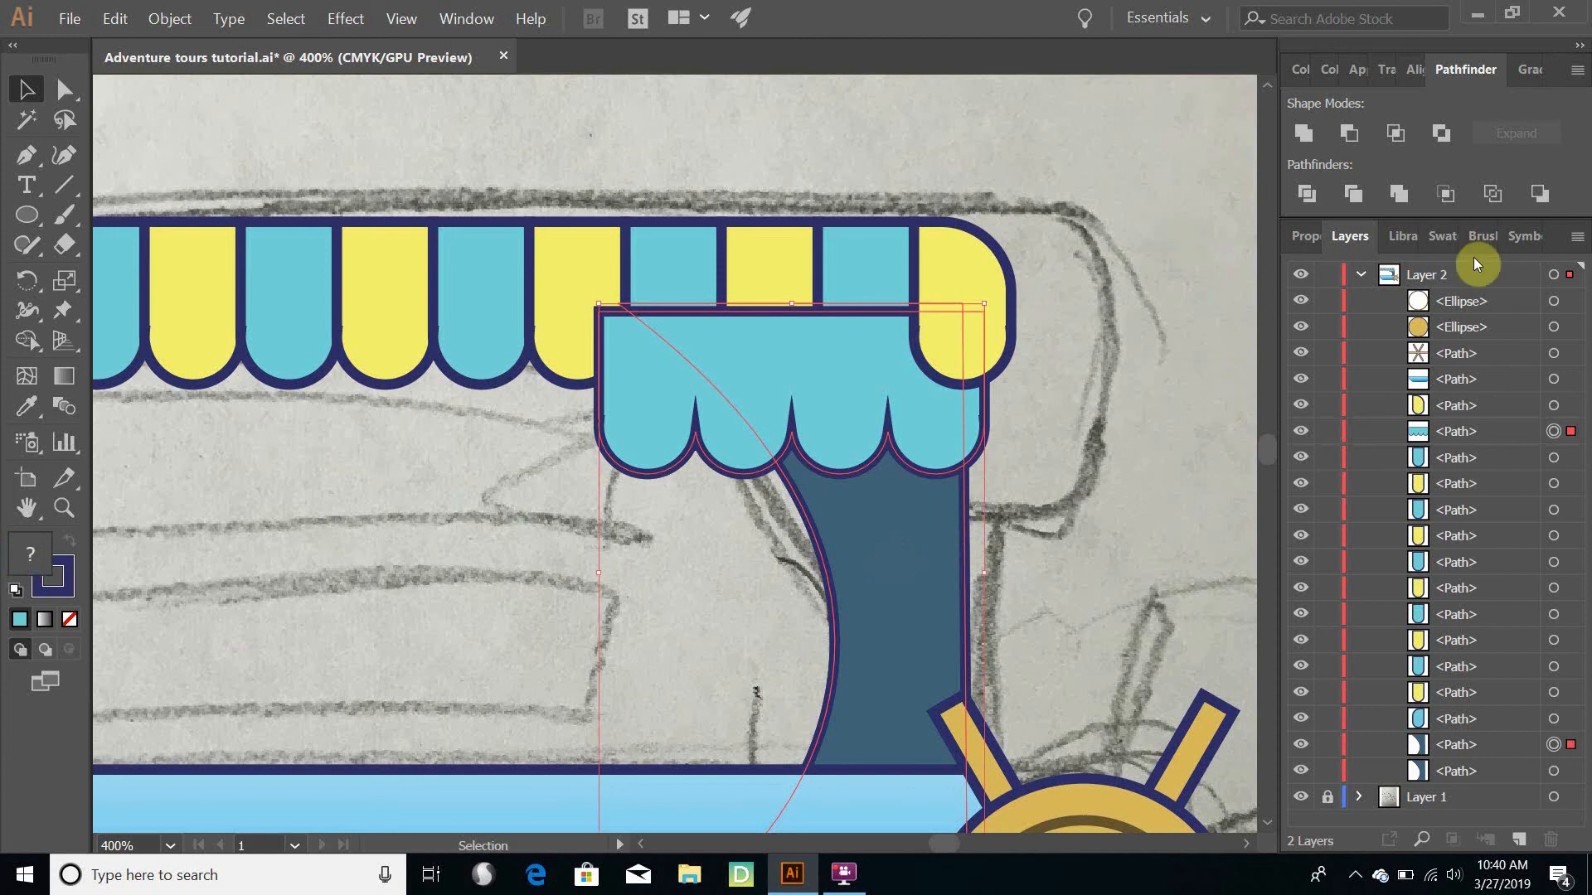
pyautogui.click(1351, 133)
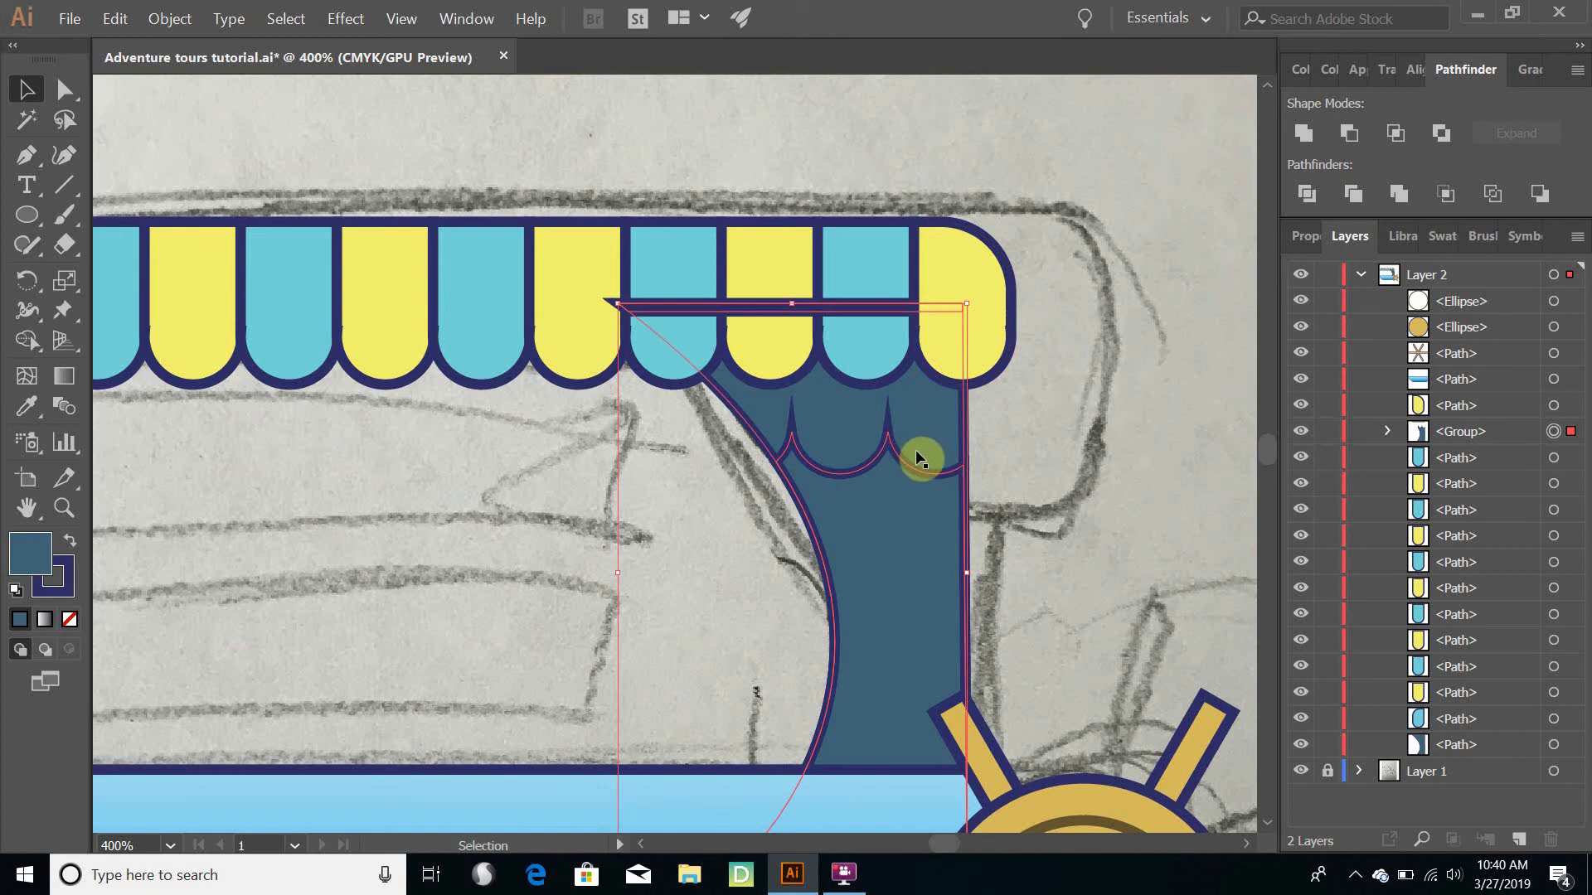
pyautogui.press('a')
pyautogui.hotkey('ctrl', 'z')
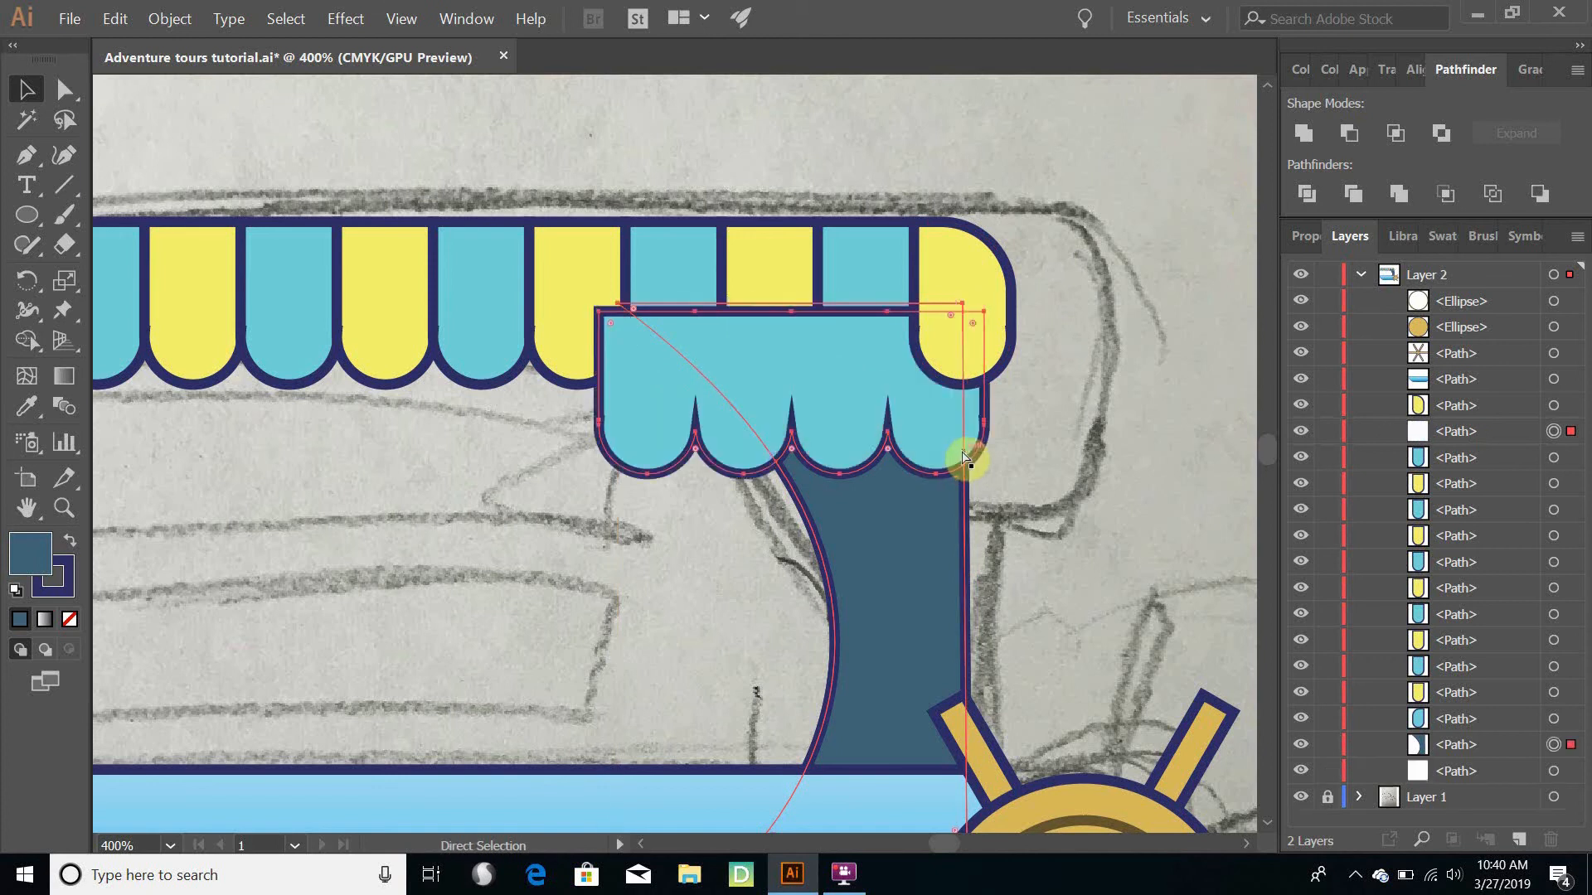
# - Intersect the scalloped shape with the pillar copy, keeping only their overlap in place on the pillar
pyautogui.press('v')
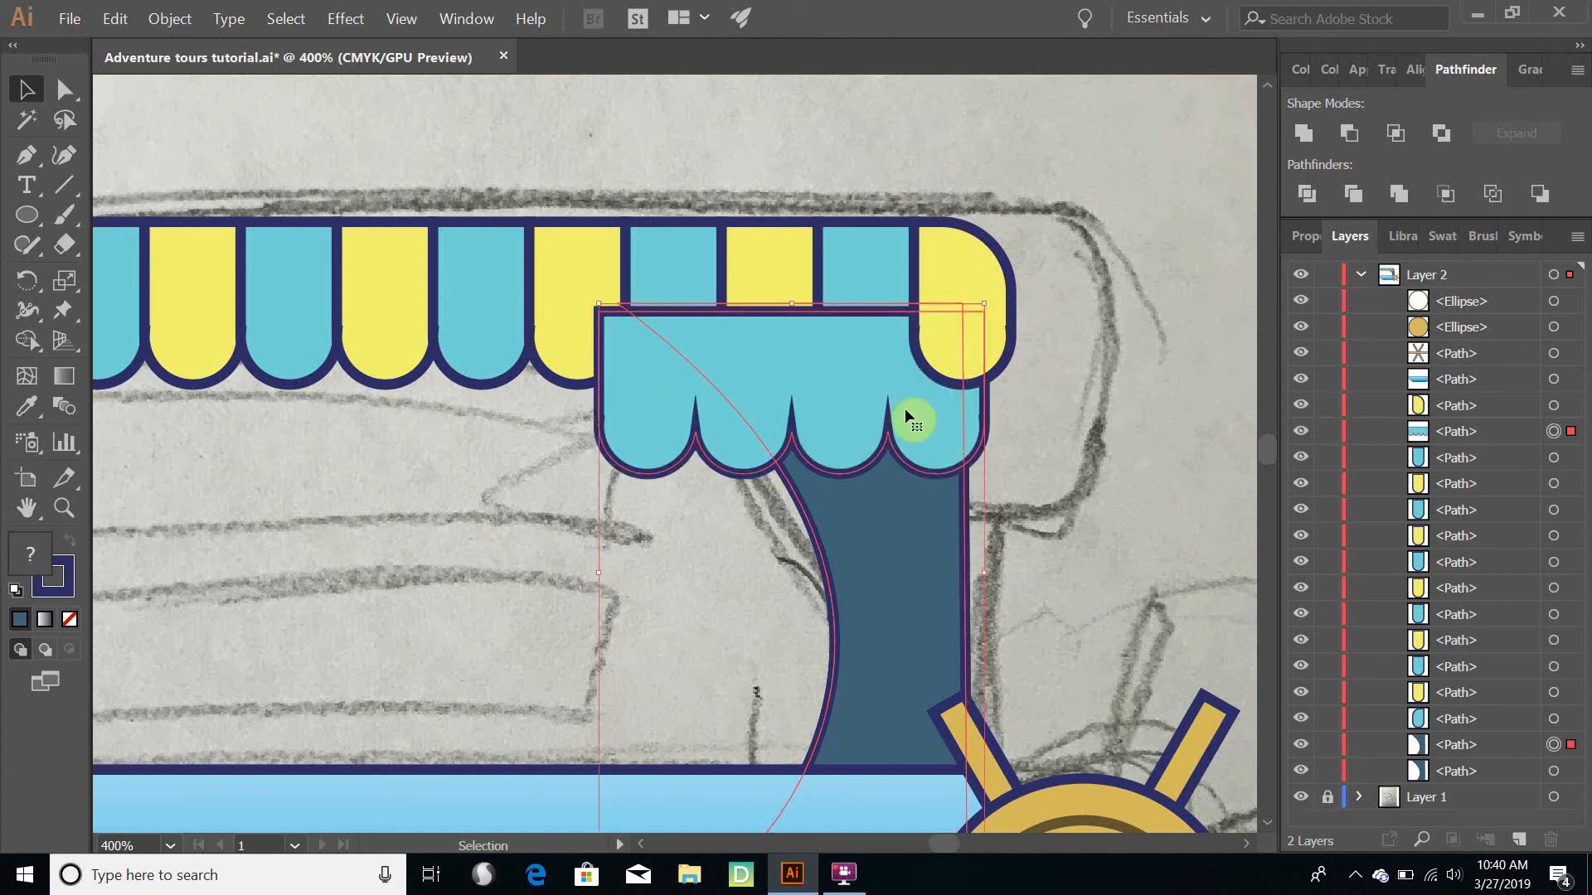
pyautogui.click(1398, 136)
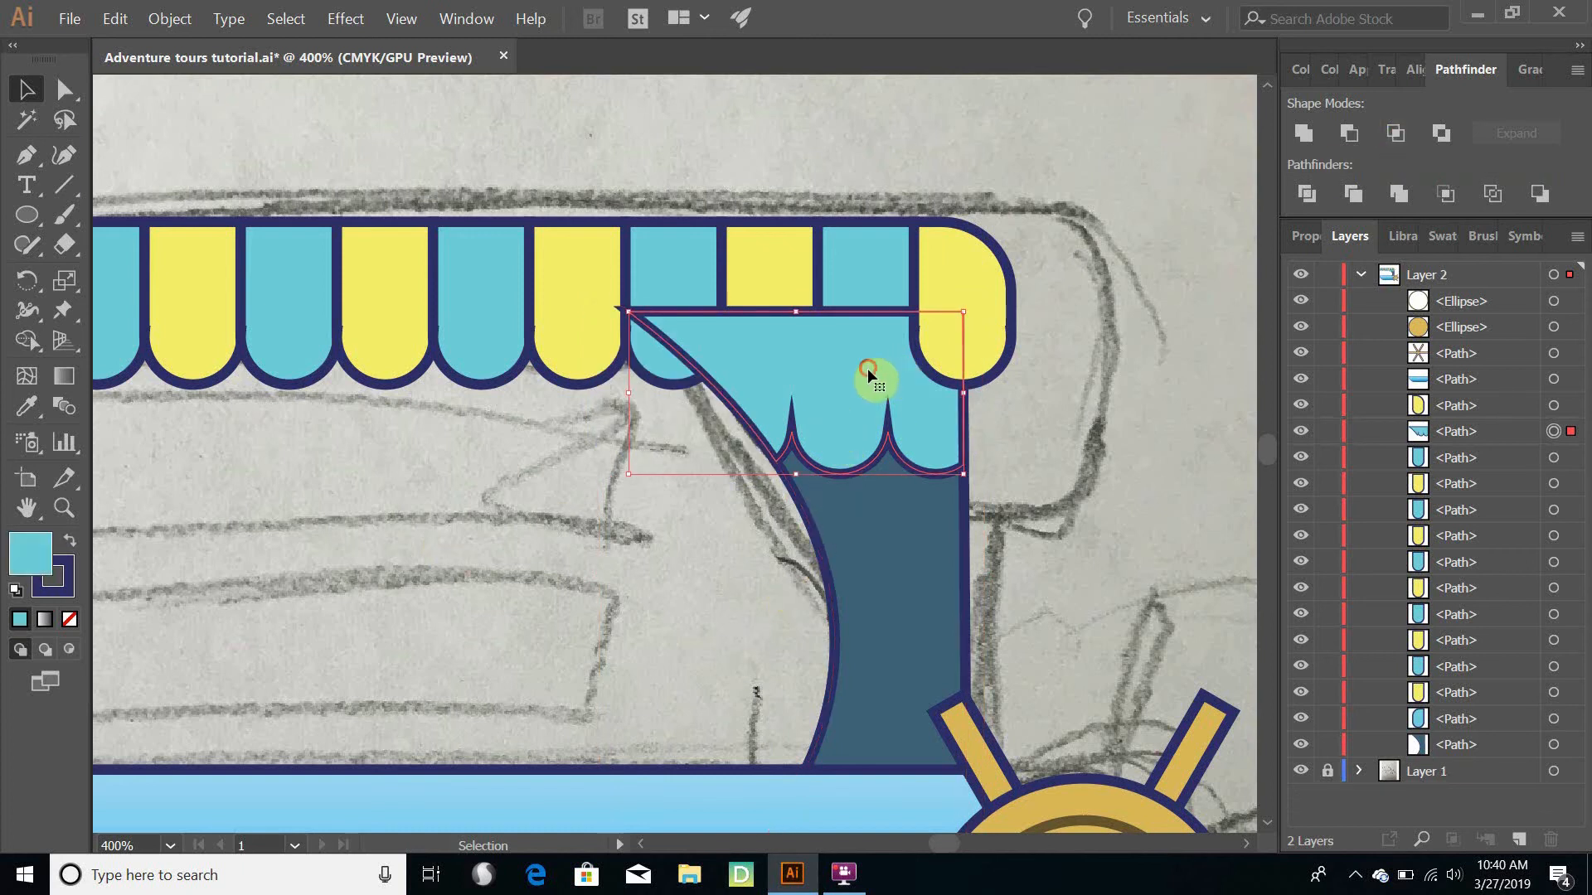
pyautogui.moveTo(867, 369); pyautogui.dragTo(557, 578)
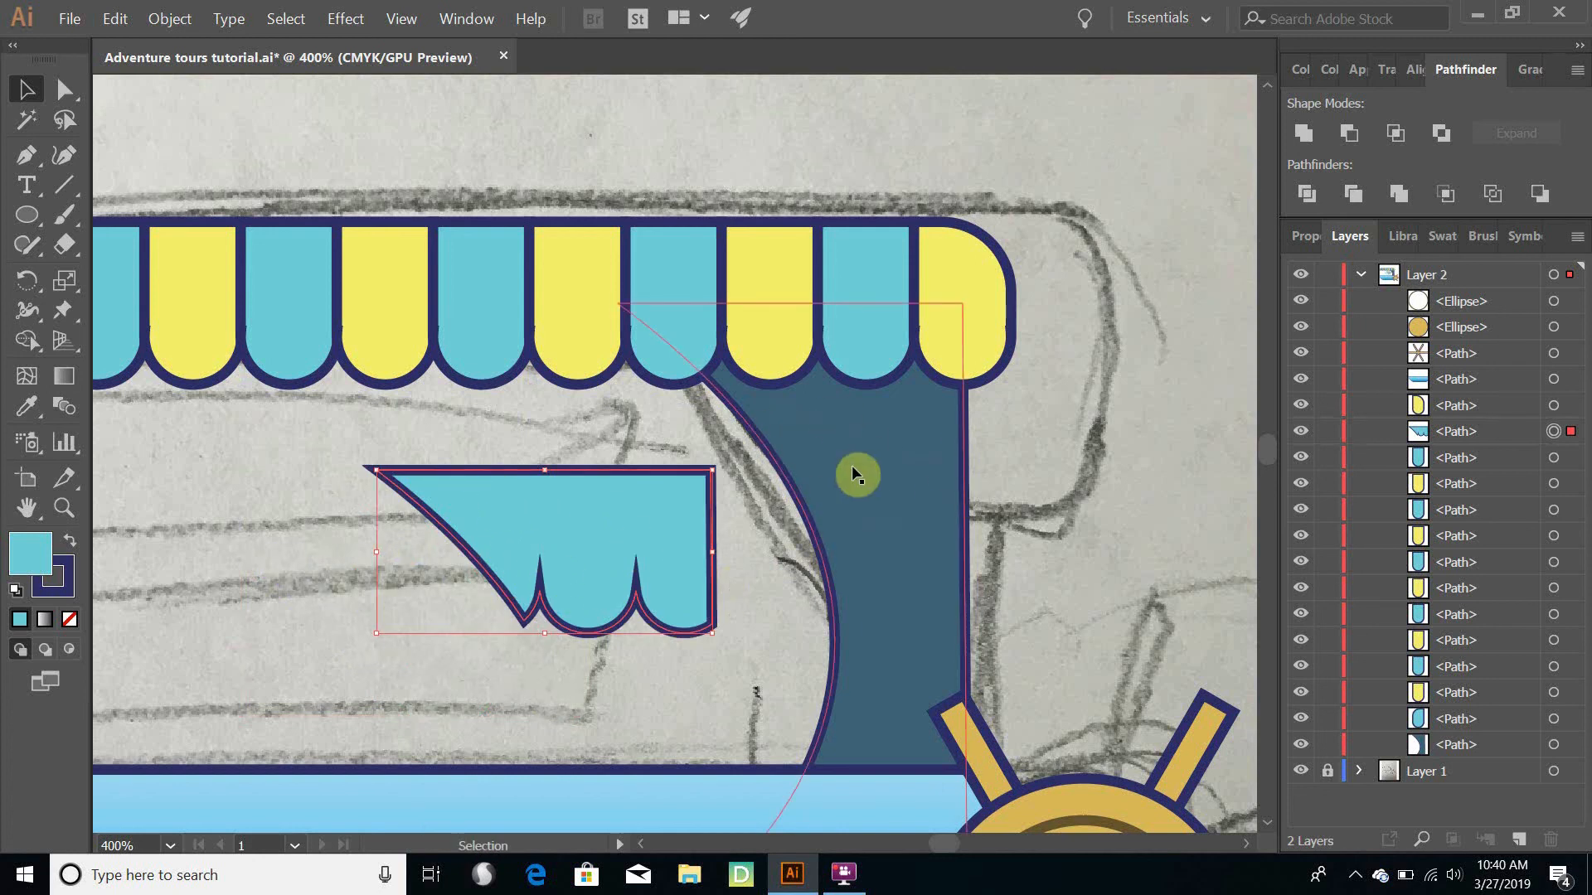
pyautogui.hotkey('ctrl', 'z')
pyautogui.hotkey('ctrl', 'z')
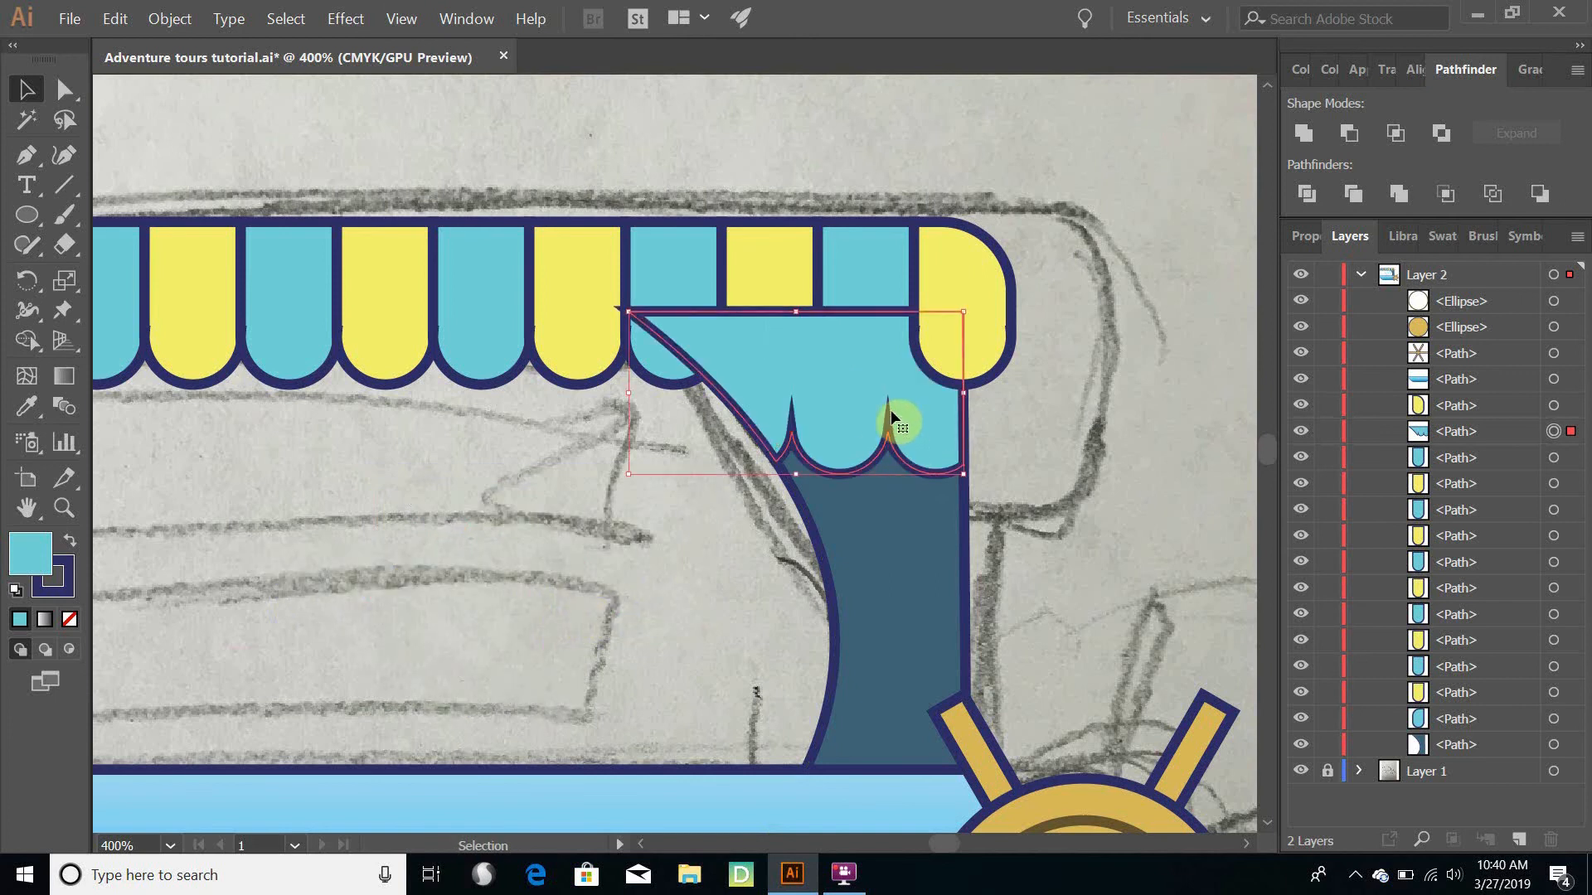
# - Remove the stroke from the intersected scalloped shape
pyautogui.click(63, 590)
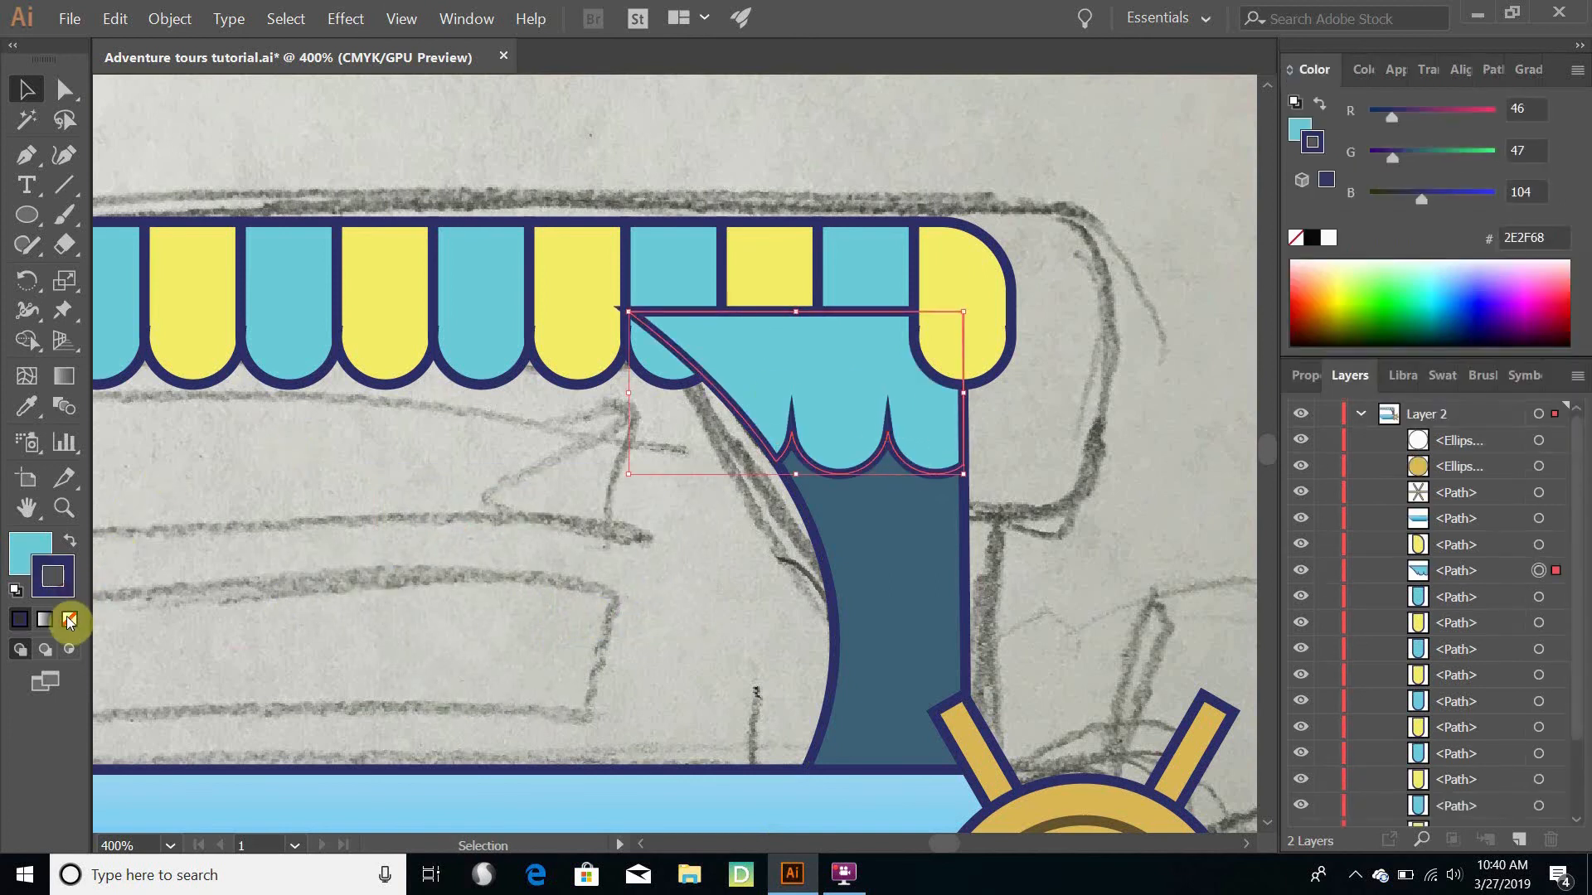
pyautogui.click(68, 620)
pyautogui.click(709, 396)
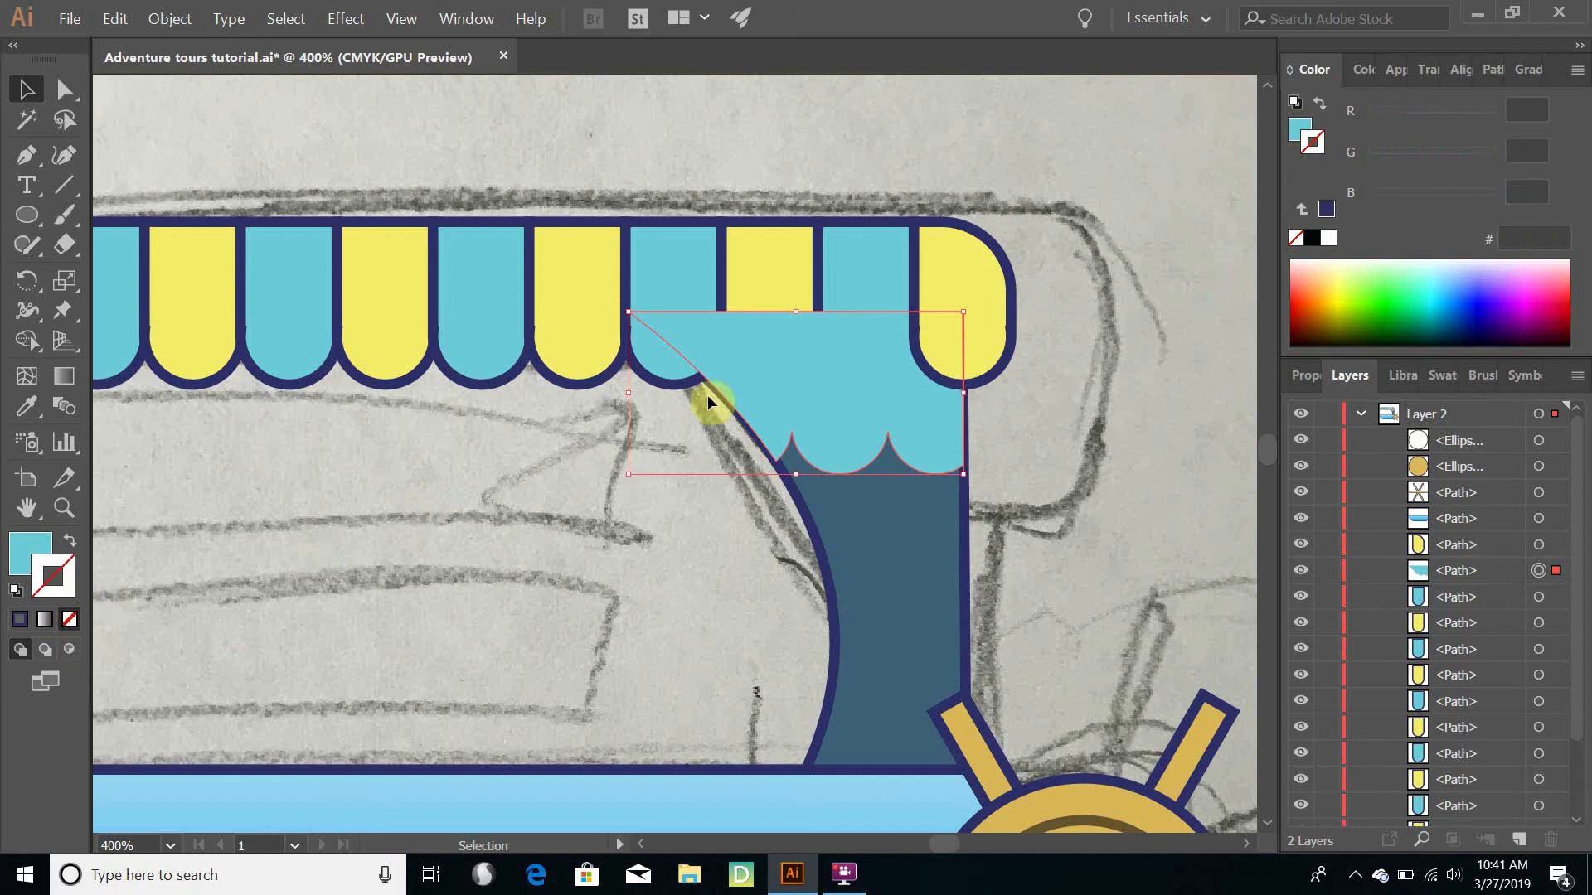
# - Fill the scalloped shadow shape on the pillar with dark teal 153E4C
pyautogui.click(23, 556)
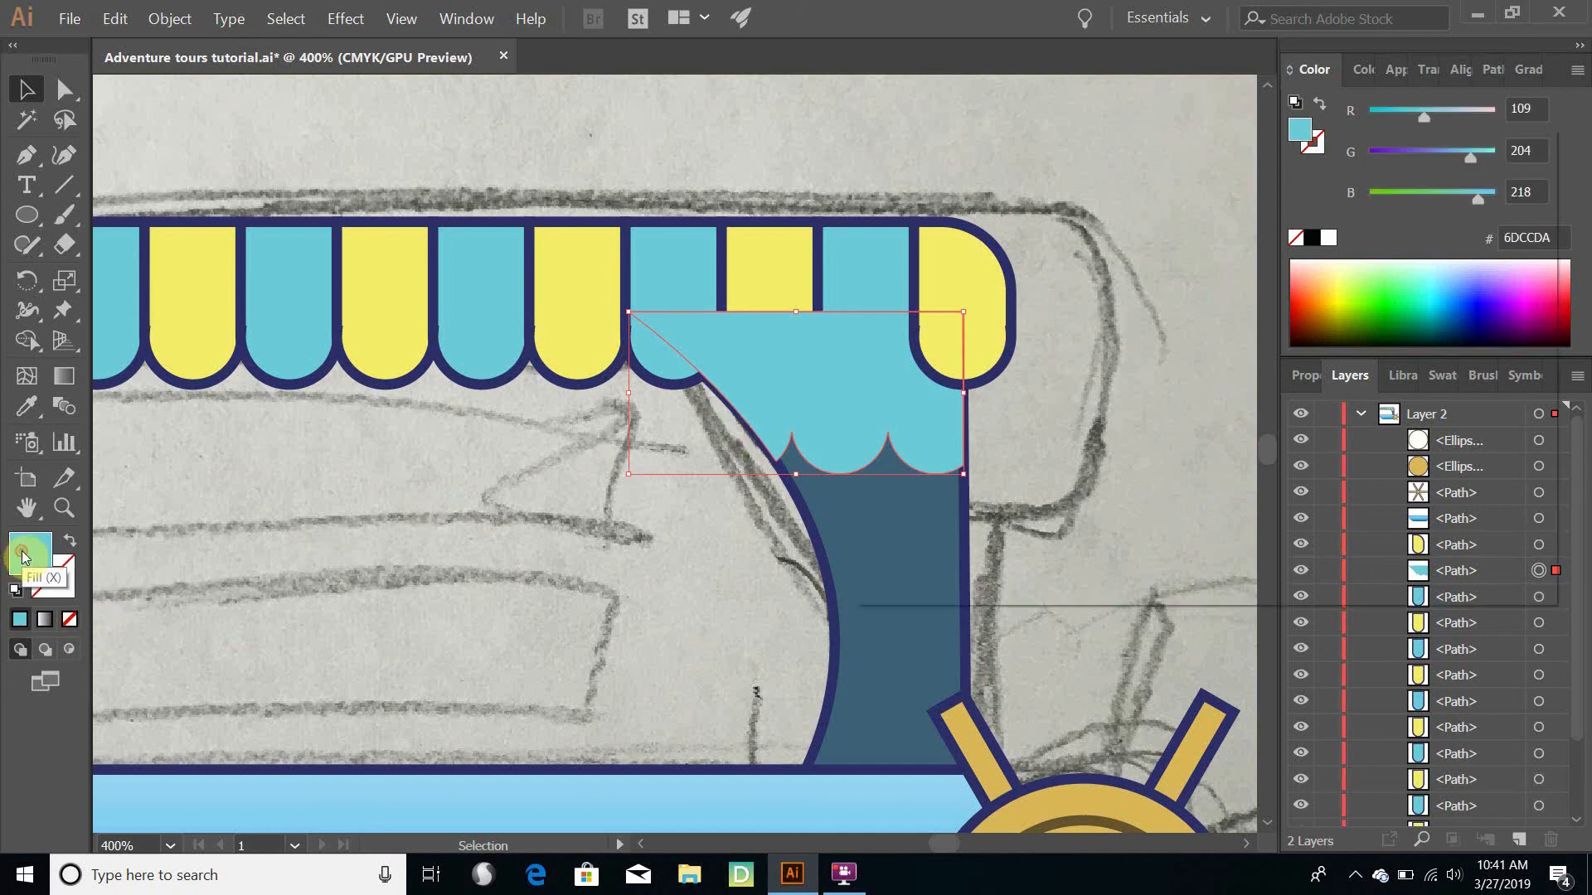
pyautogui.doubleClick(22, 556)
pyautogui.moveTo(1055, 330); pyautogui.dragTo(1051, 357)
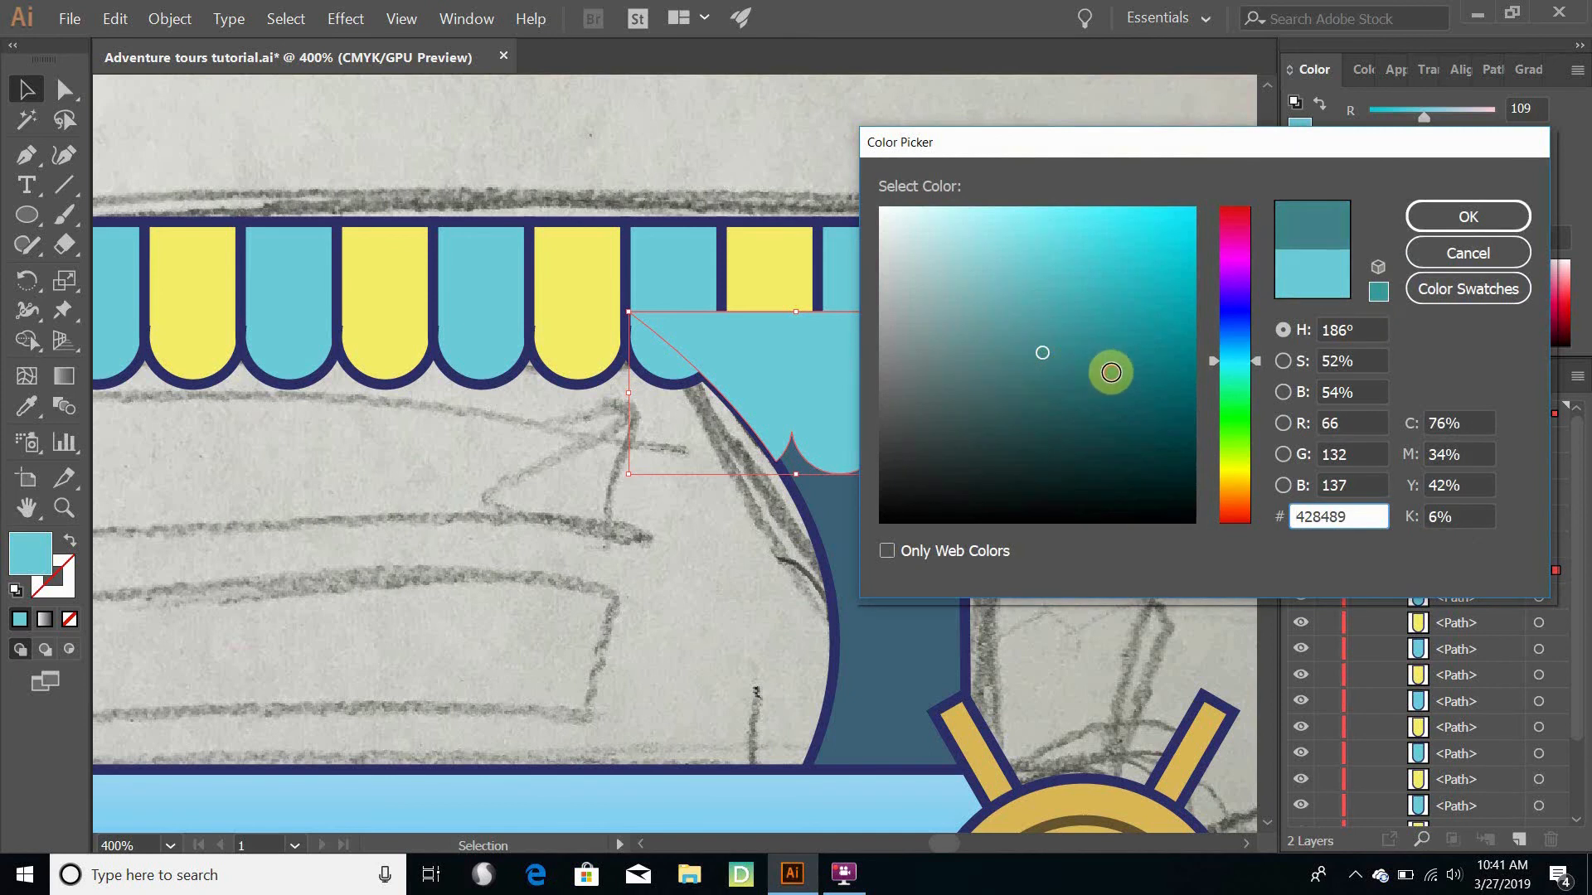
pyautogui.moveTo(1108, 370)
pyautogui.mouseDown()
pyautogui.moveTo(1137, 419)
pyautogui.moveTo(1125, 438)
pyautogui.mouseUp()
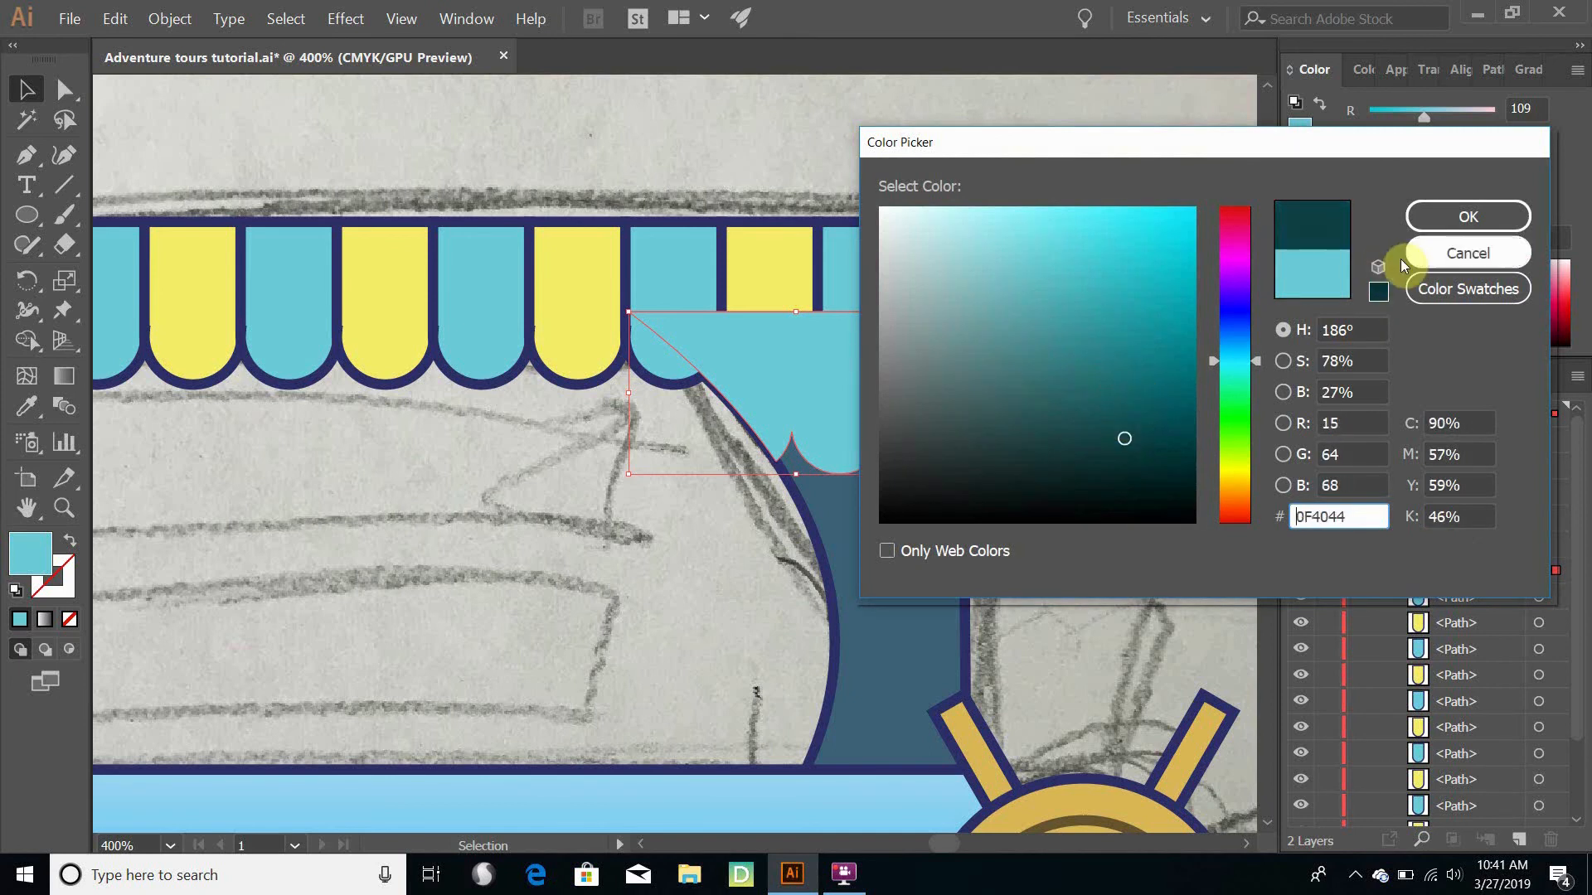
pyautogui.click(1106, 429)
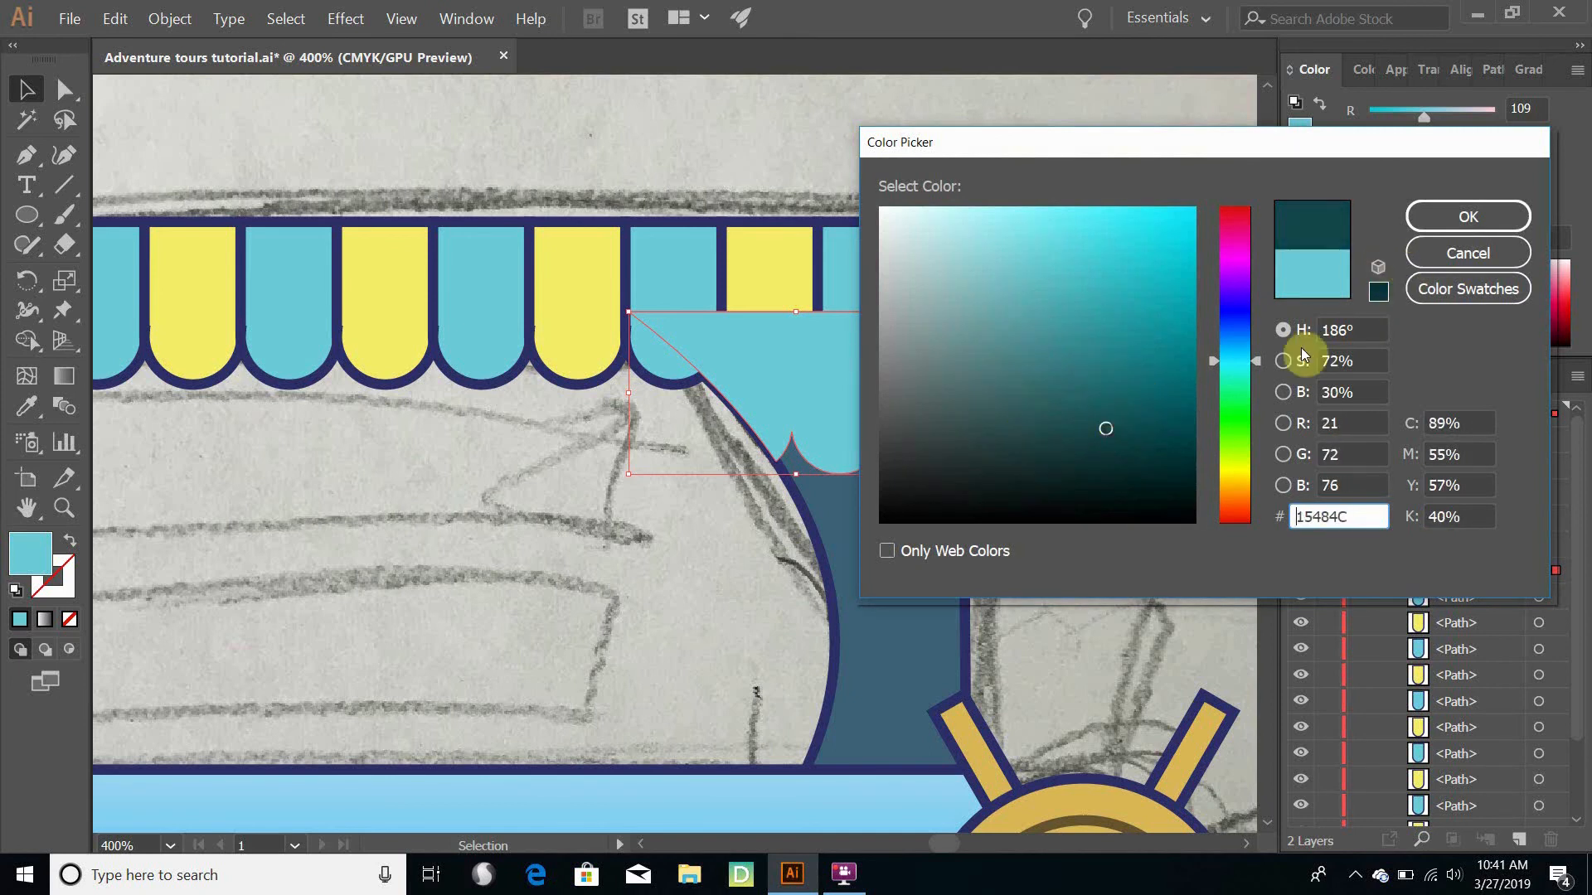
pyautogui.click(1242, 350)
pyautogui.click(1454, 204)
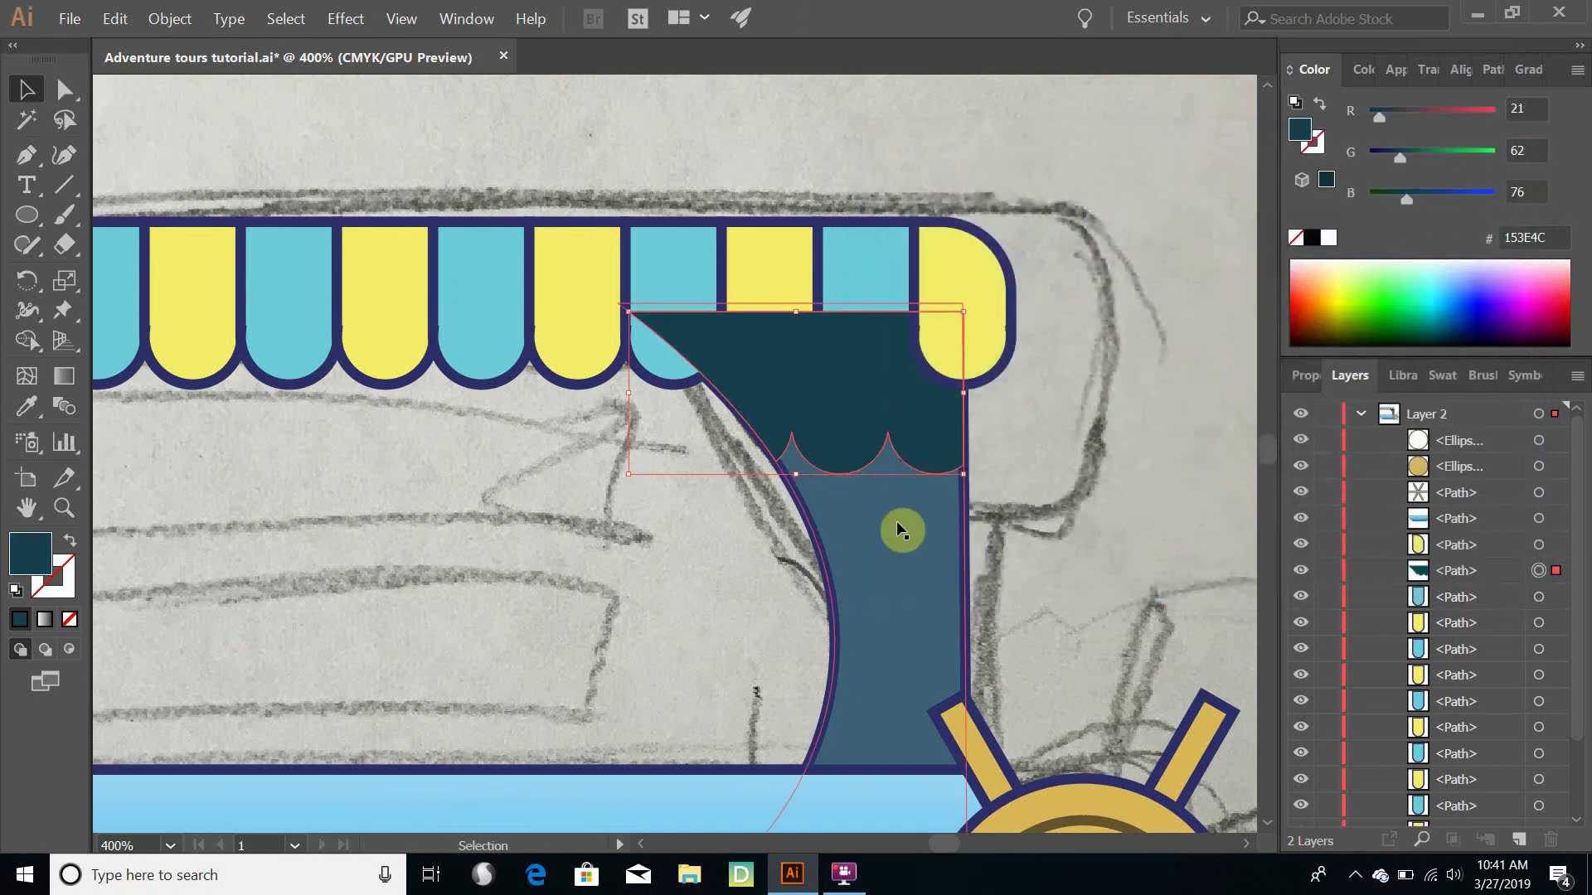
# - Move the dark scalloped shape behind all awning stripes in the stacking order, directly above the pillar
pyautogui.moveTo(1492, 576); pyautogui.dragTo(1460, 774)
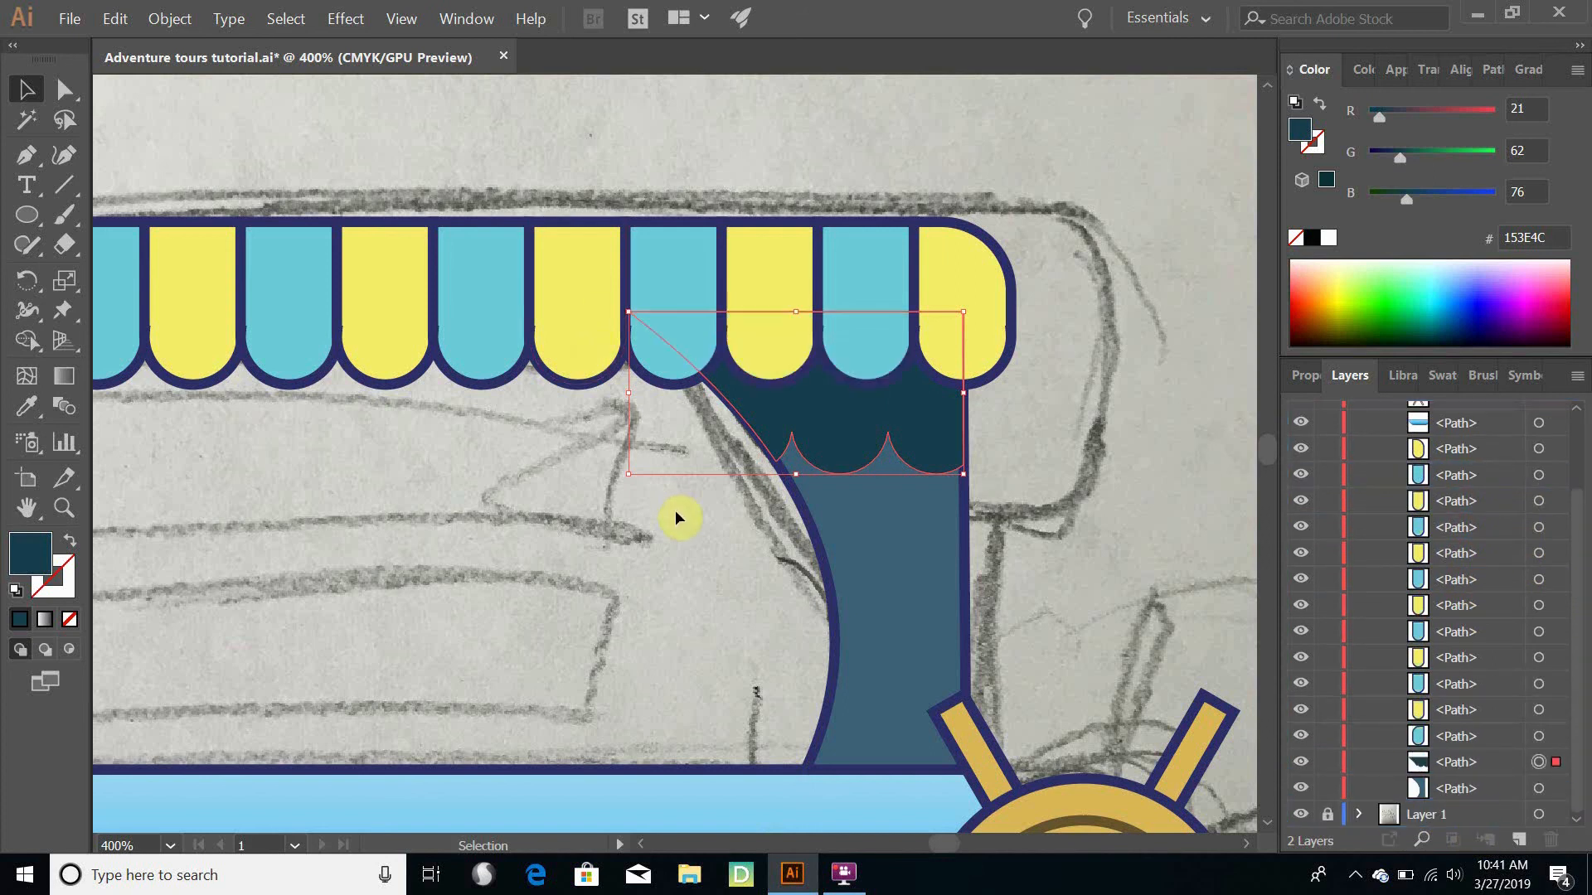
pyautogui.click(679, 561)
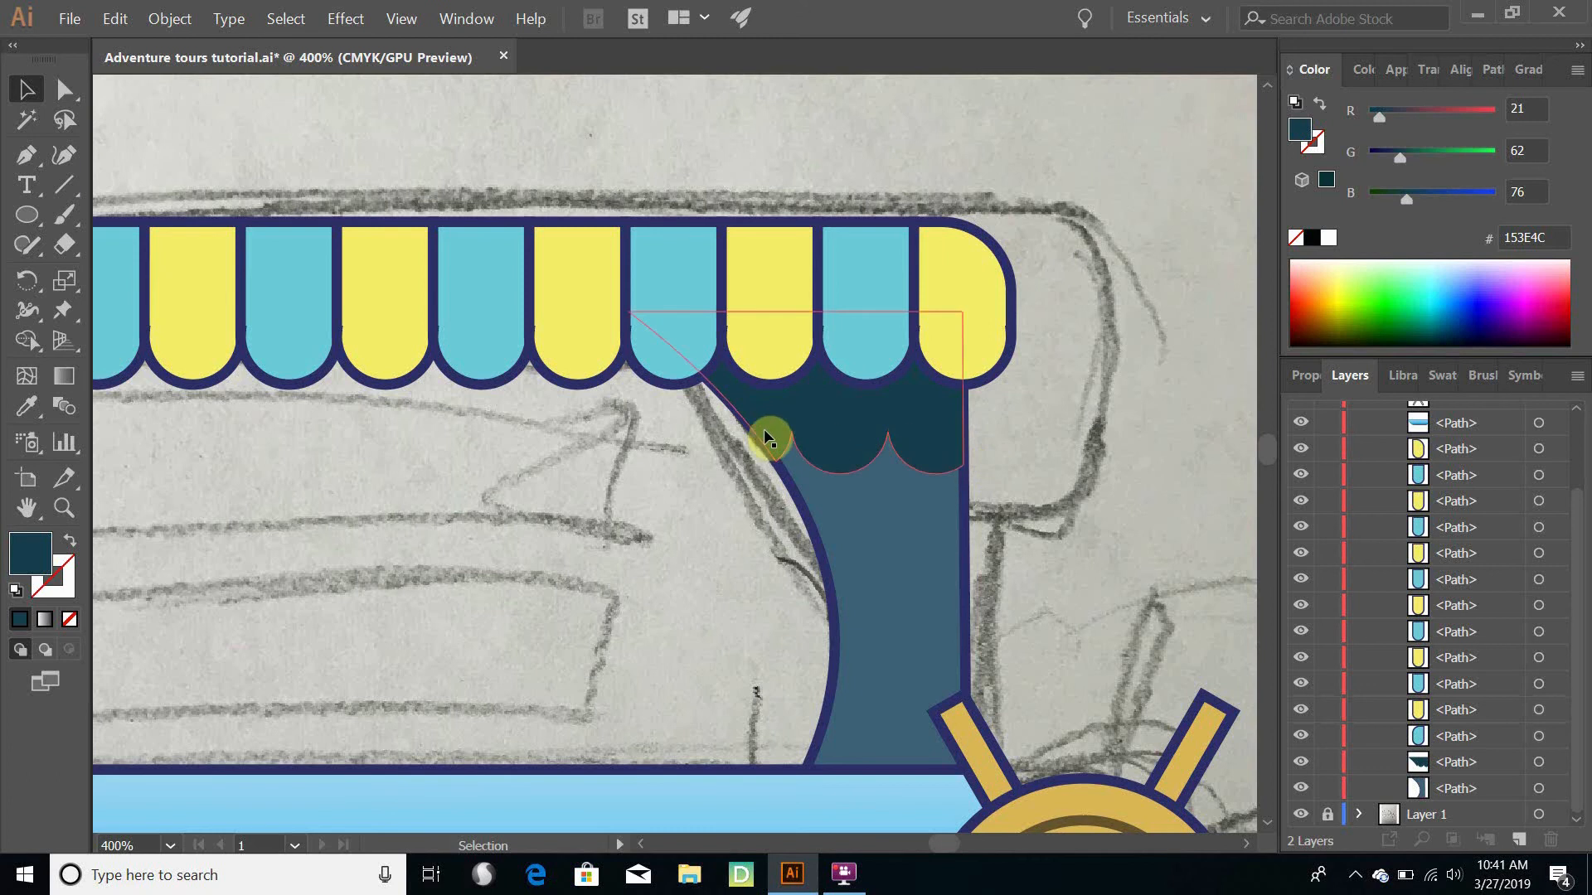
pyautogui.click(900, 564)
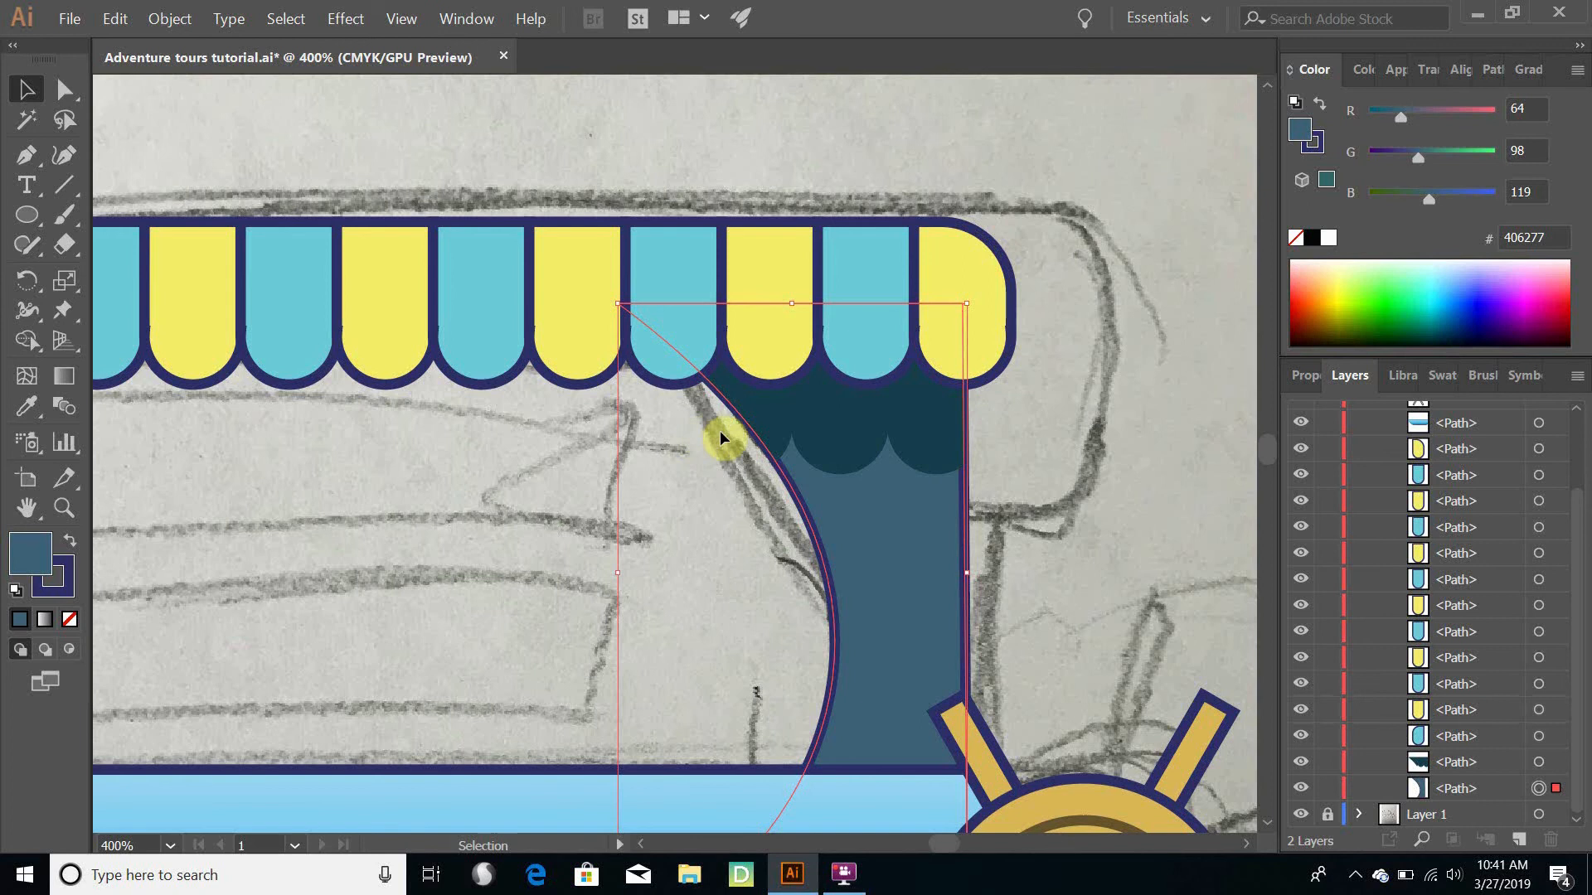
# - Narrow the scalloped shadow slightly from both sides and nudge it right so it fits inside the pillar's outline
pyautogui.click(825, 421)
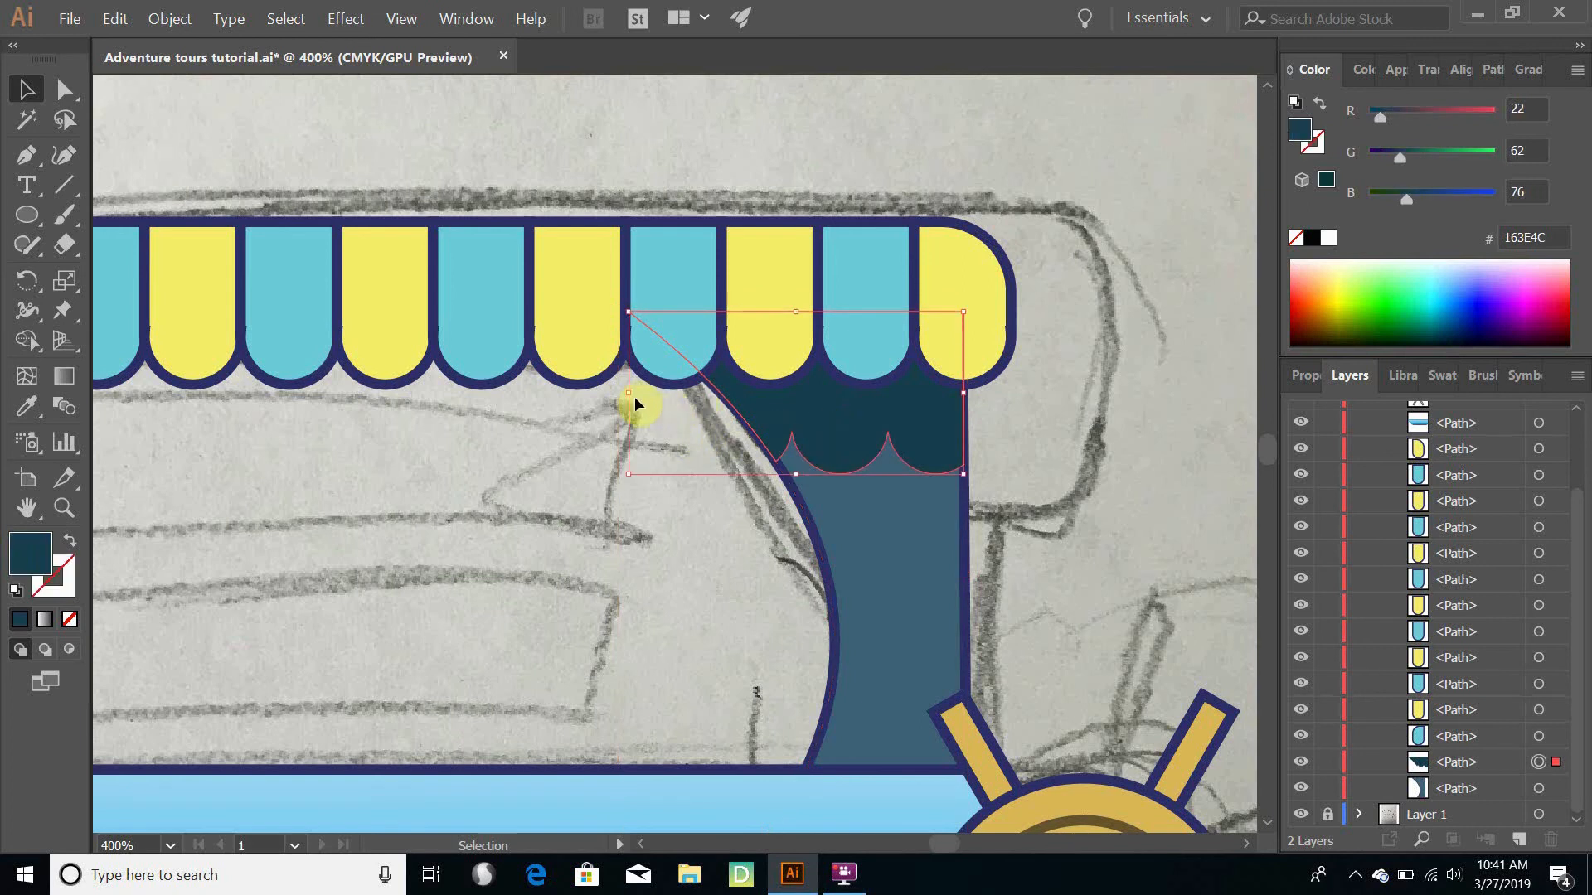
pyautogui.moveTo(634, 398); pyautogui.dragTo(642, 399)
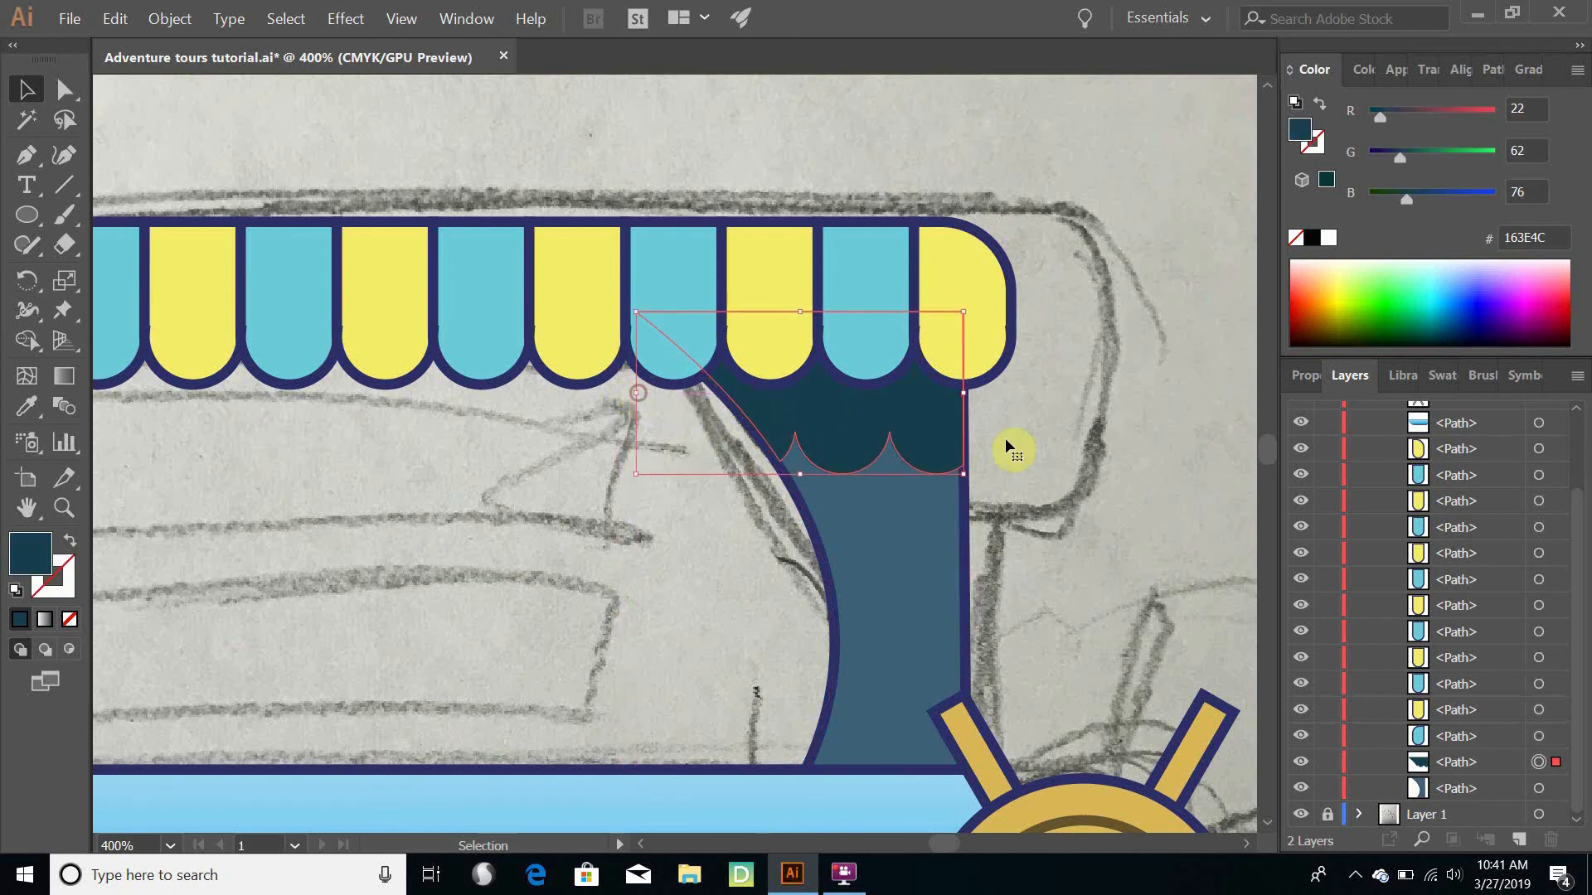
pyautogui.moveTo(963, 392); pyautogui.dragTo(957, 391)
pyautogui.click(1020, 452)
pyautogui.click(914, 432)
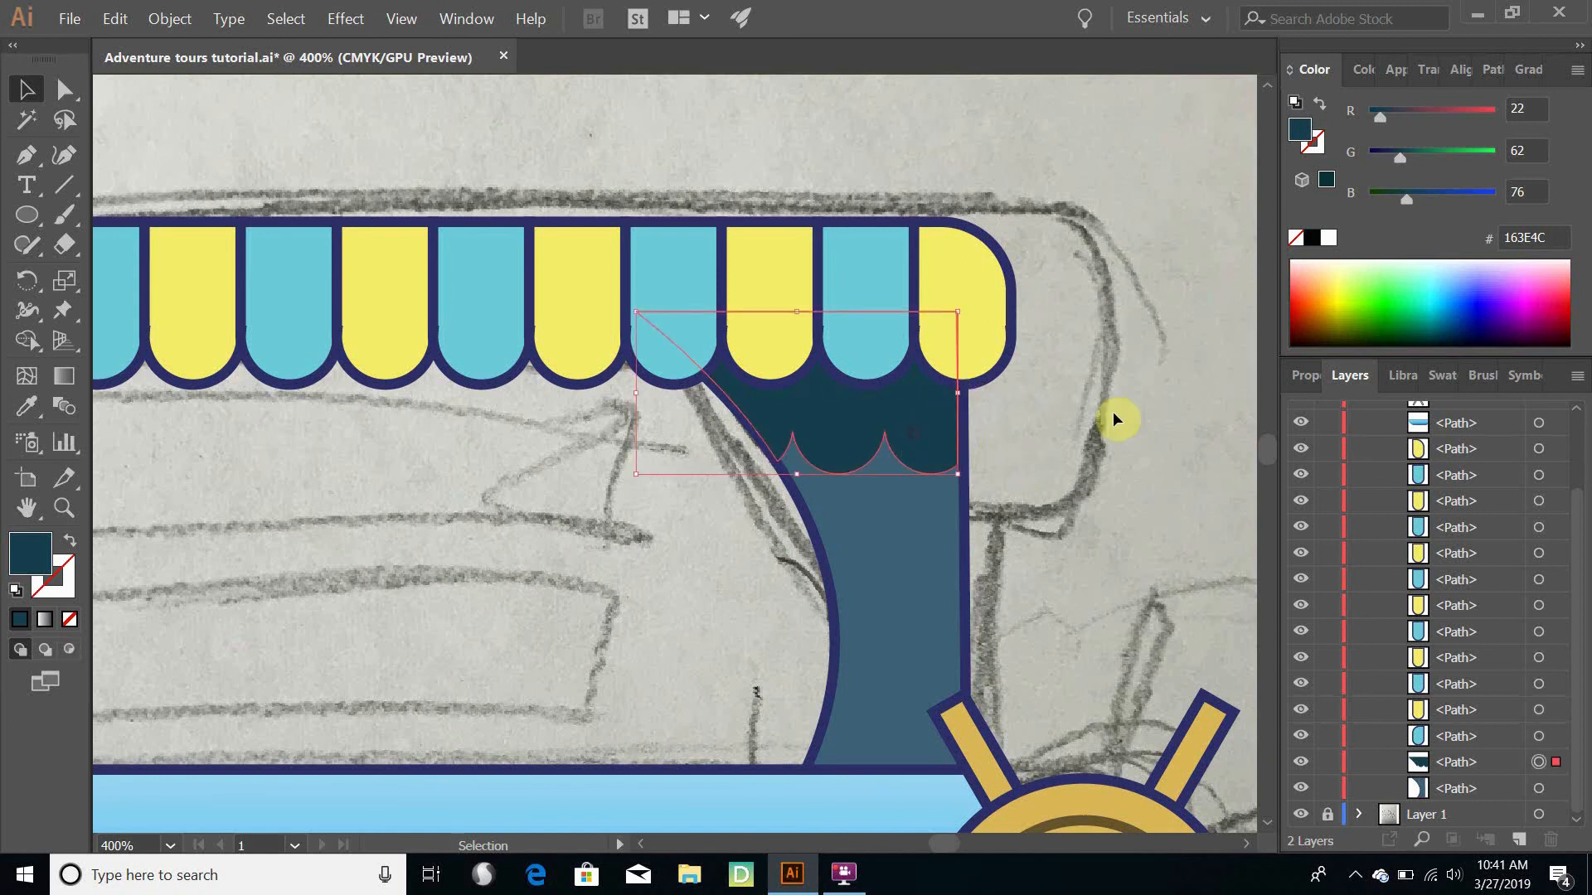
pyautogui.press('Right')
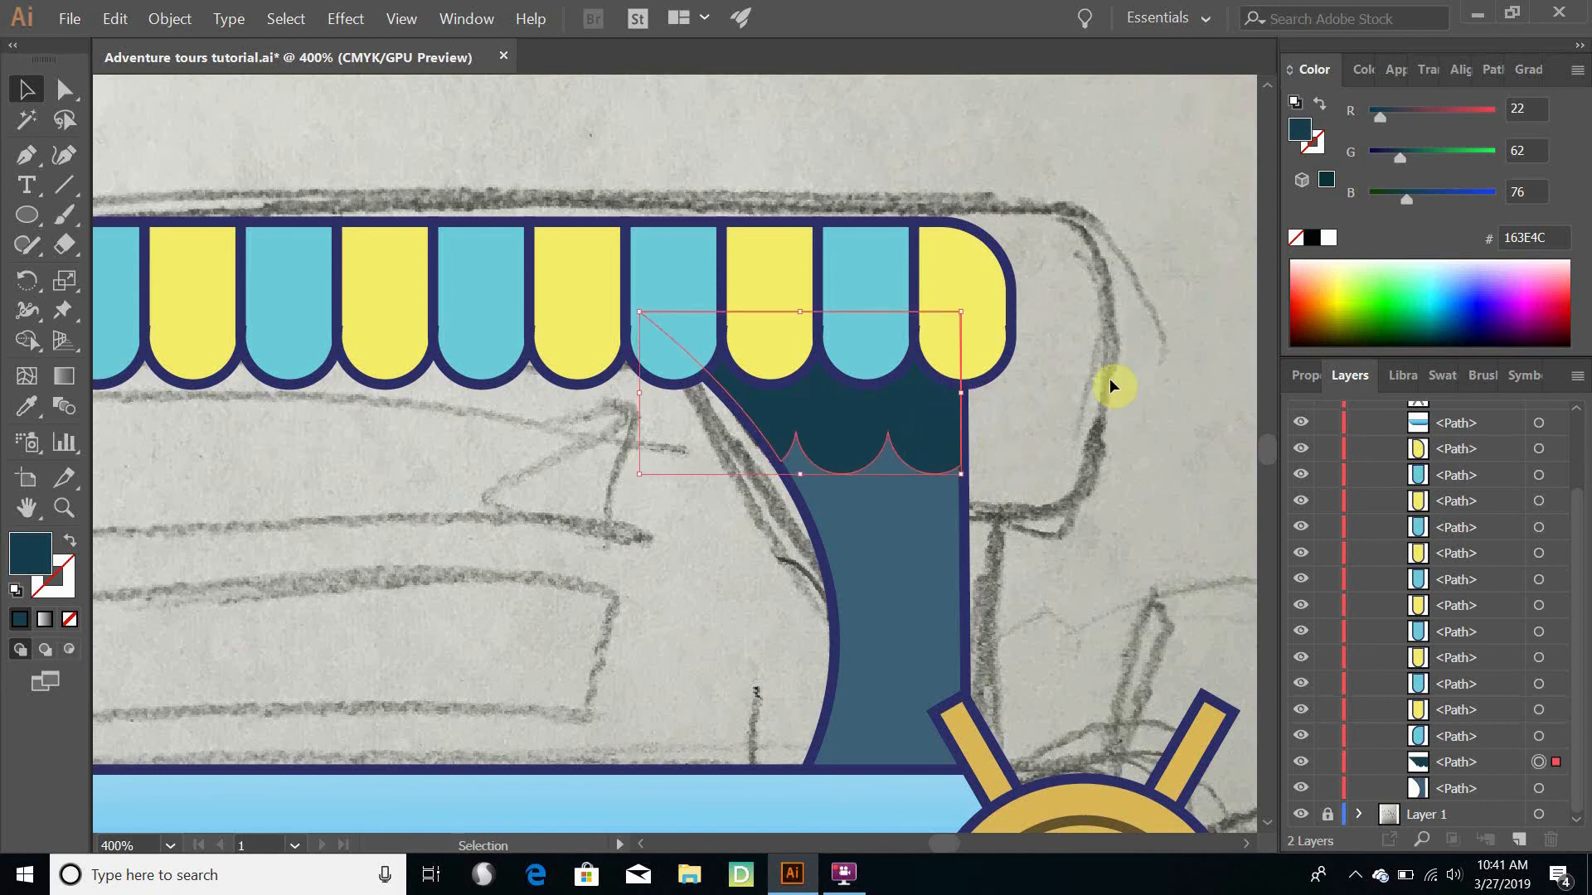
pyautogui.click(1182, 507)
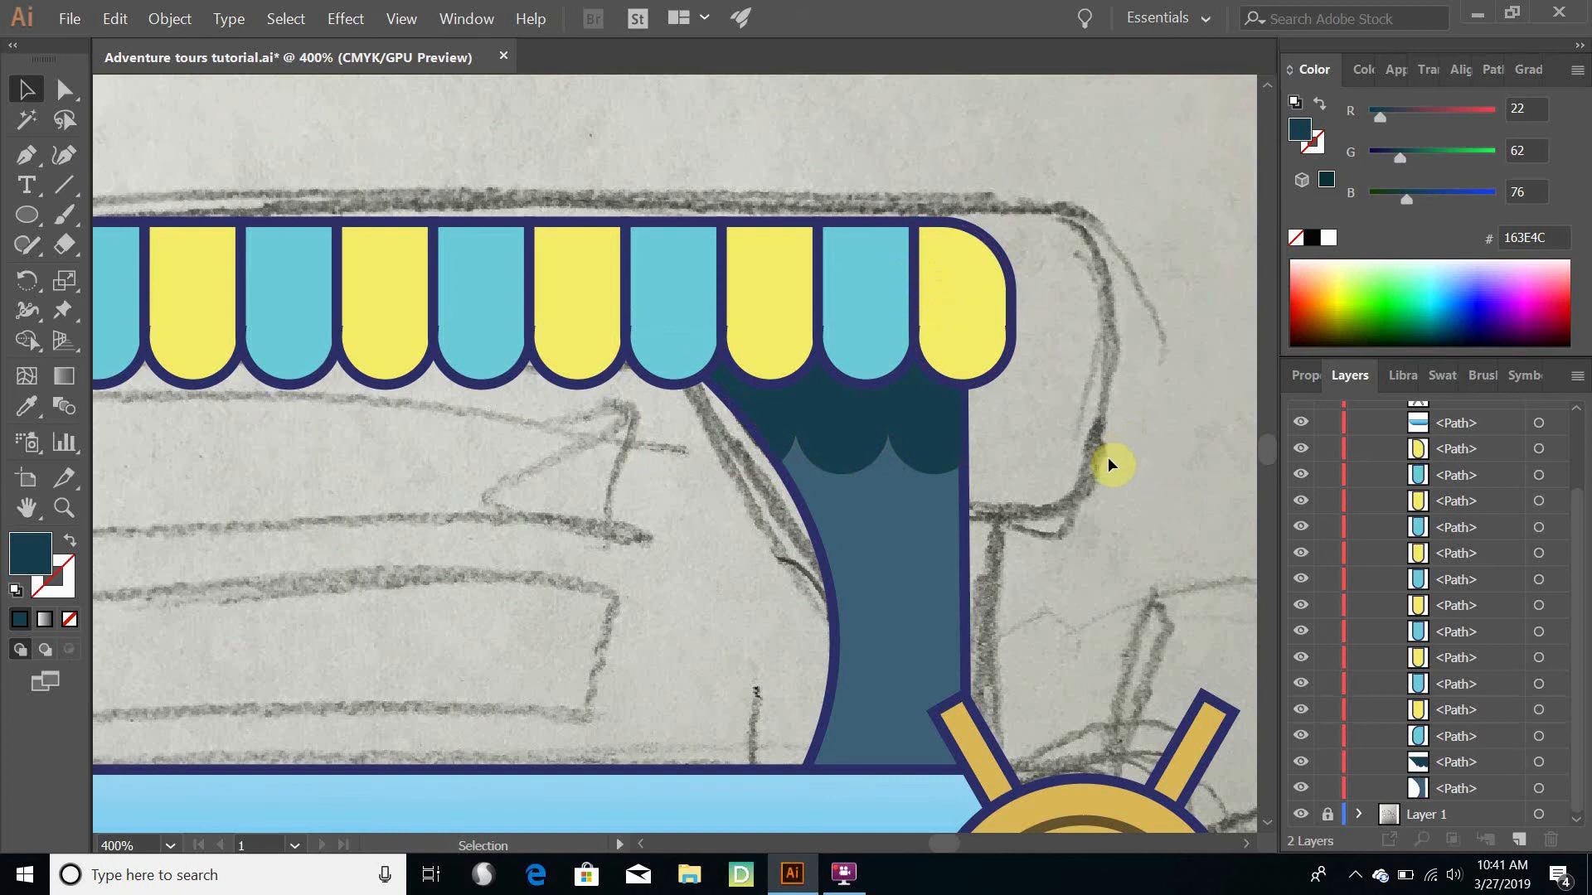
# - Save the document with the whole boat in view
pyautogui.scroll(-3, 1101, 461)
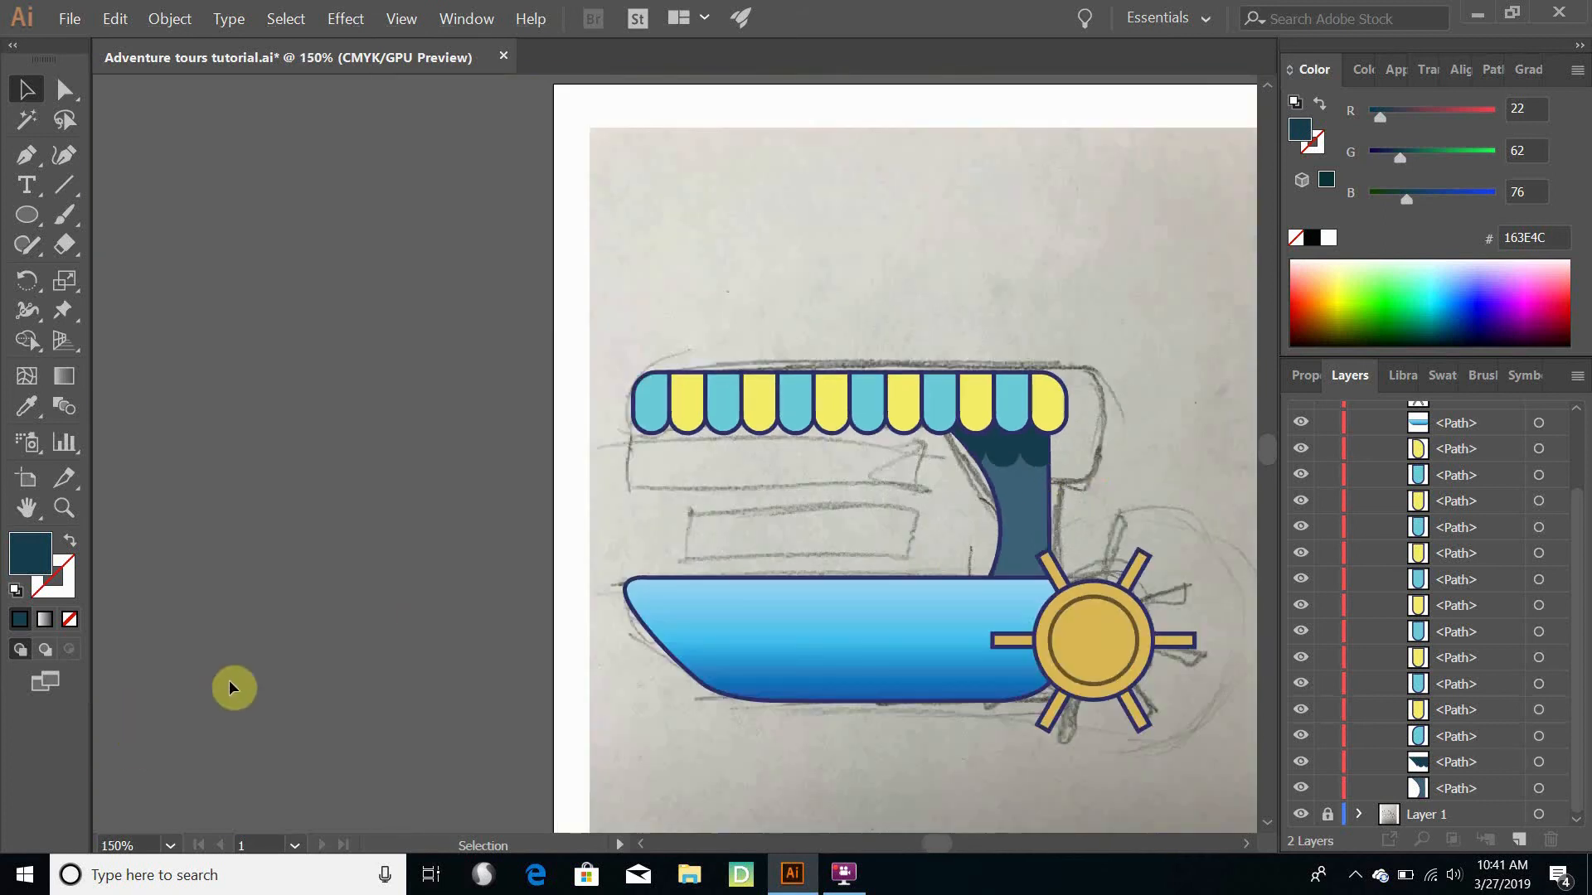
pyautogui.click(71, 18)
pyautogui.click(98, 169)
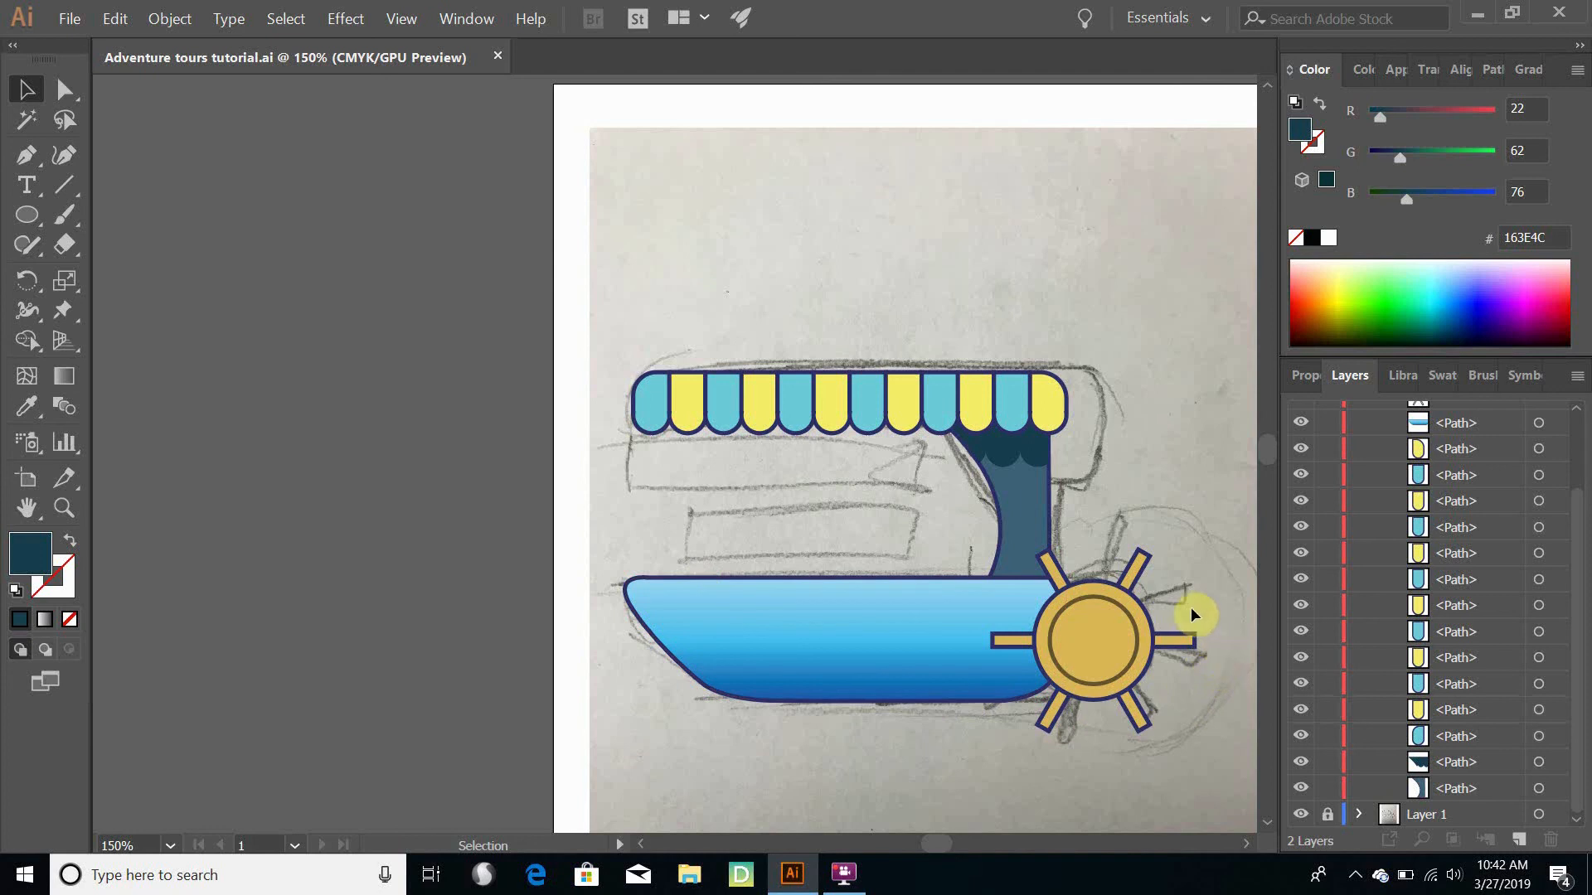
# - Collapse, lock and hide Layer 2 with the boat artwork so that only the pencil sketch shows
pyautogui.scroll(-5, 1197, 603)
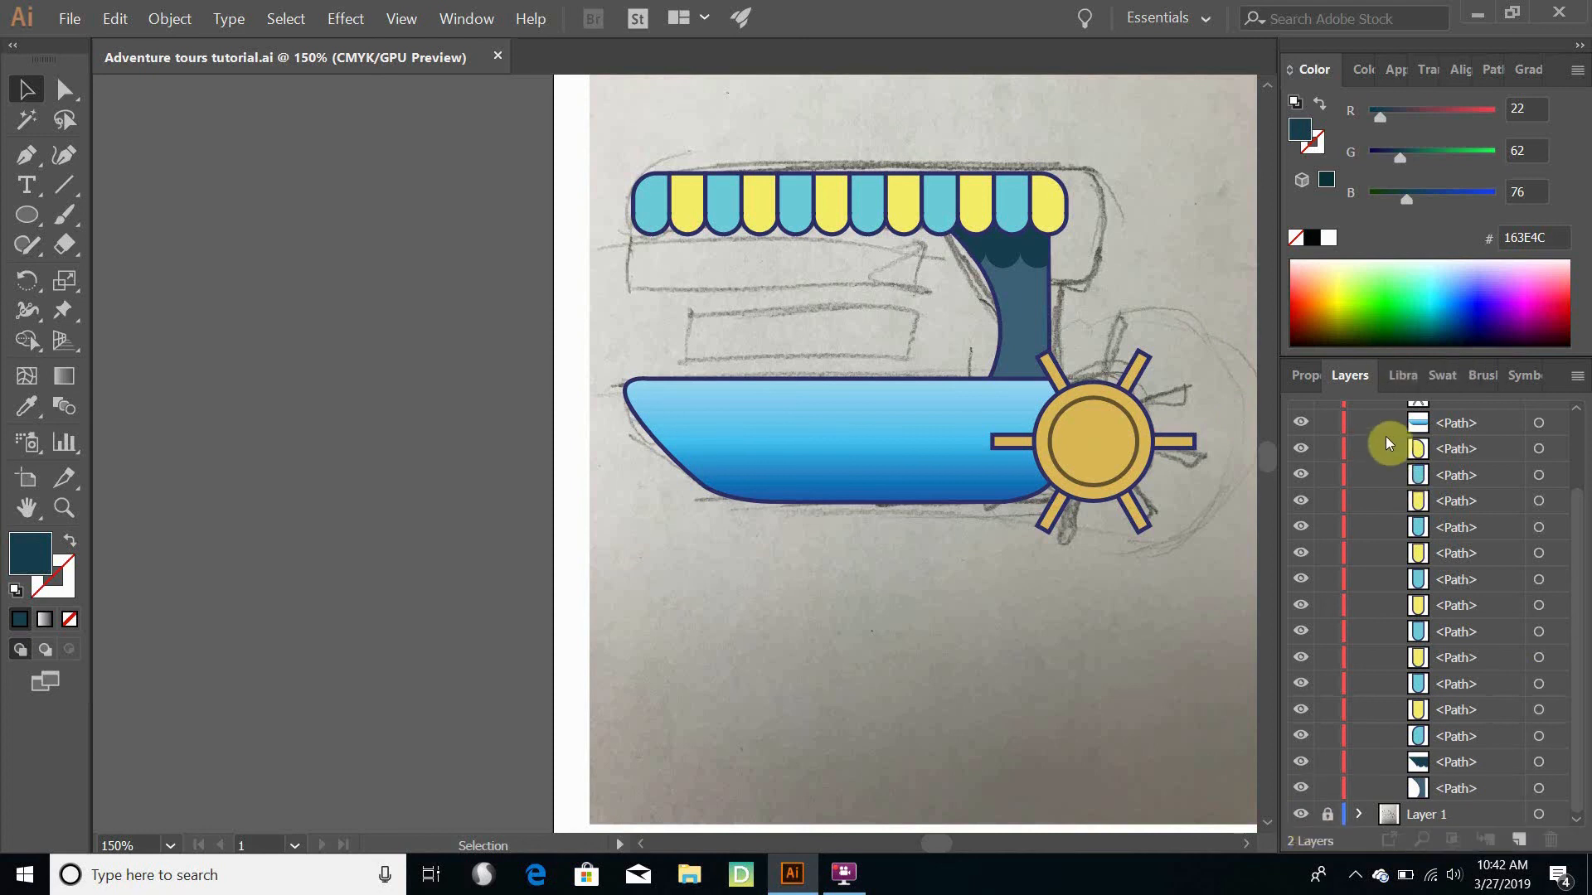
pyautogui.scroll(2, 1343, 440)
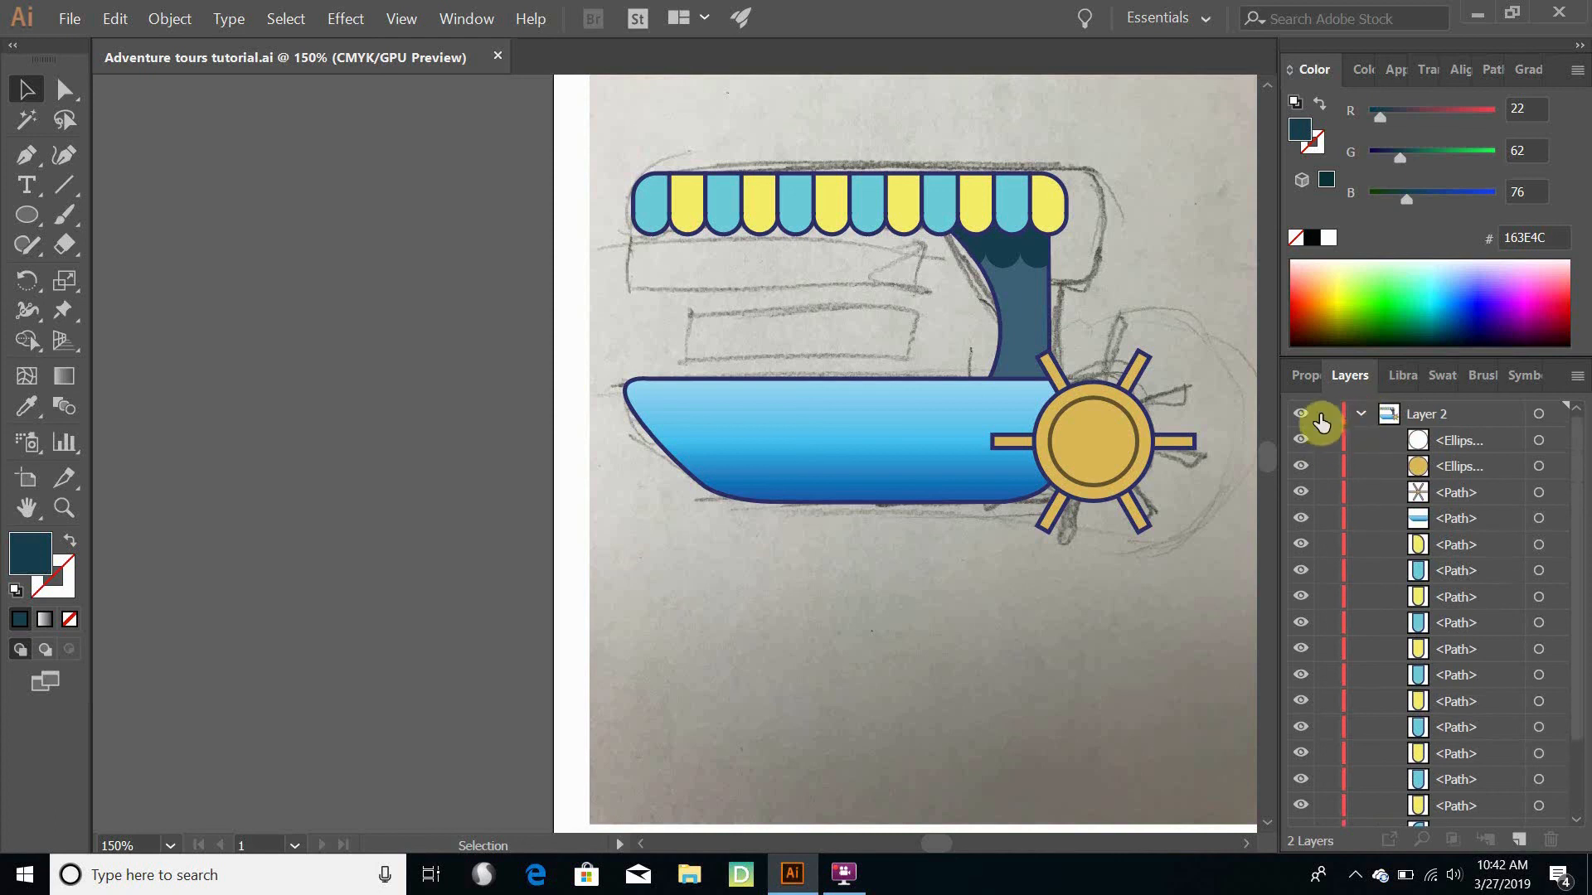
pyautogui.click(1361, 414)
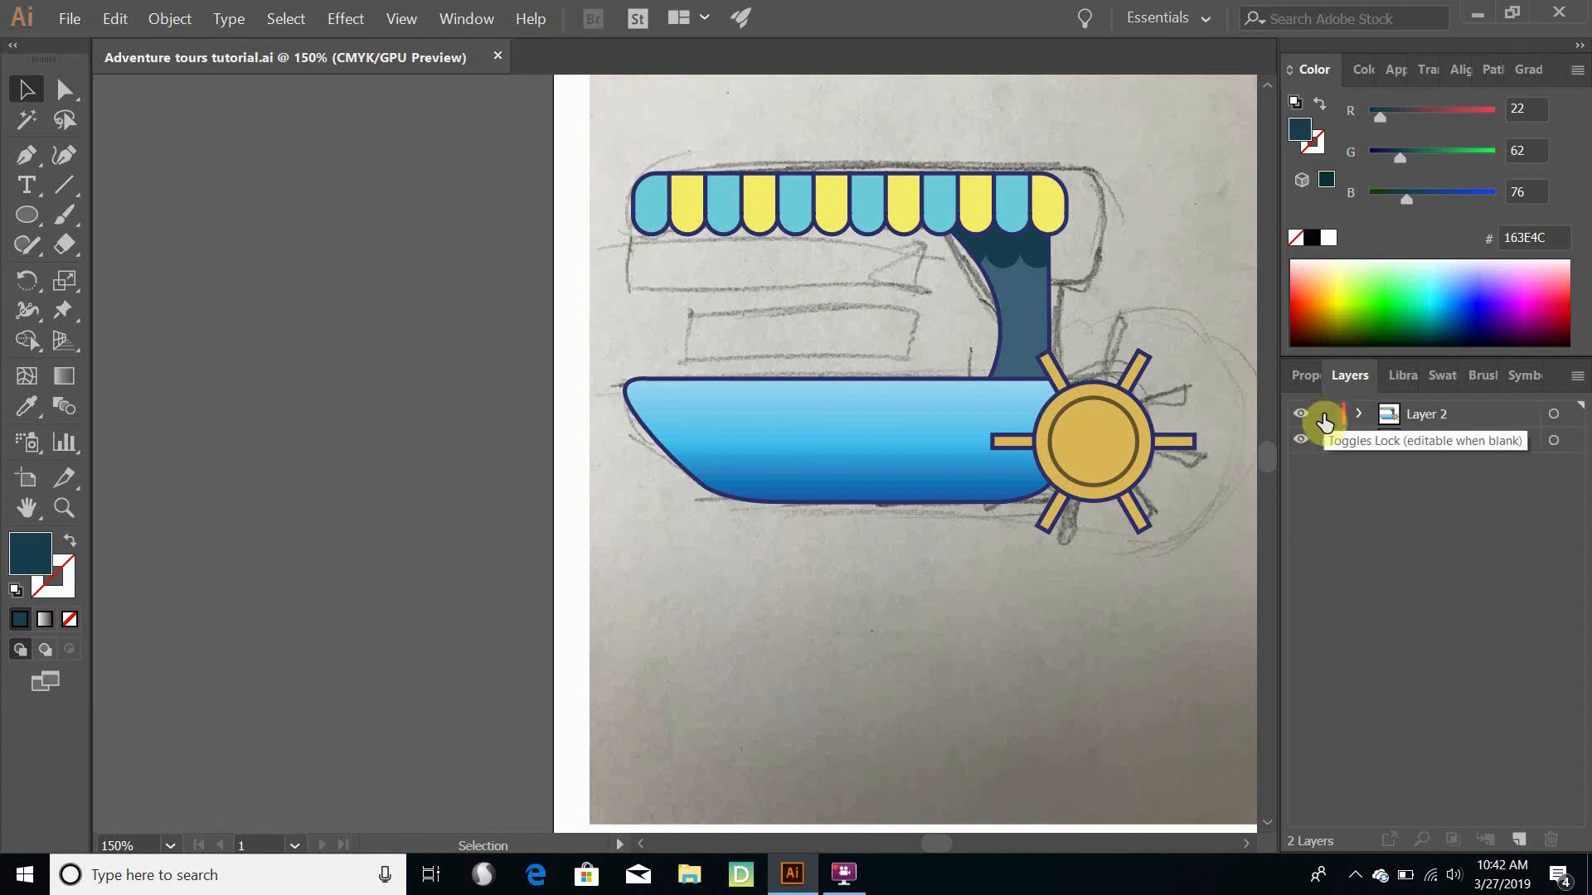
pyautogui.click(1324, 422)
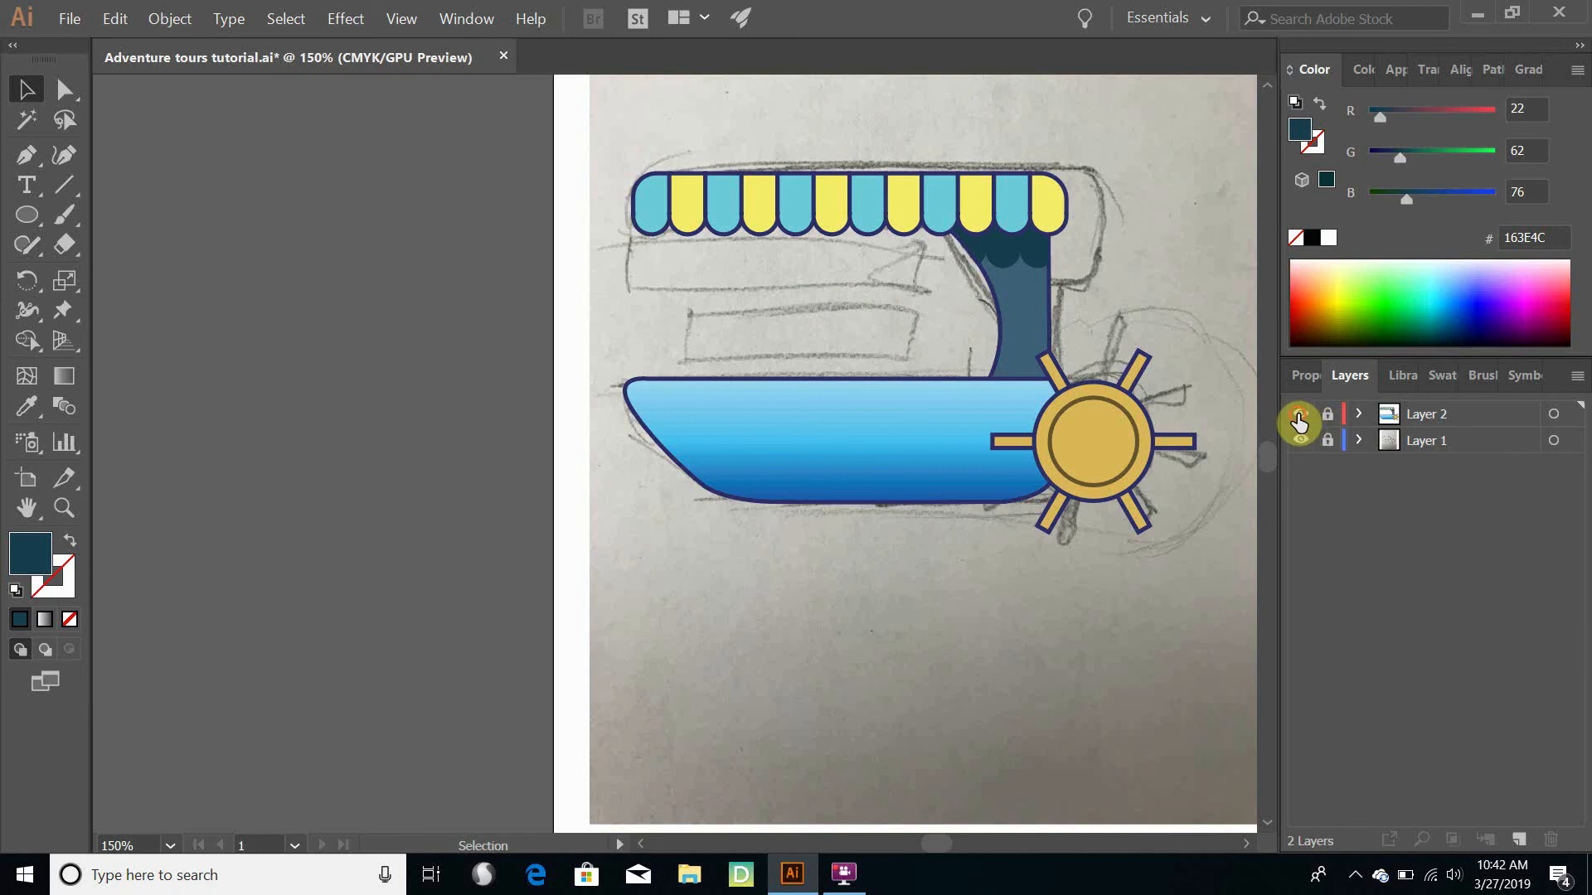
pyautogui.click(1298, 418)
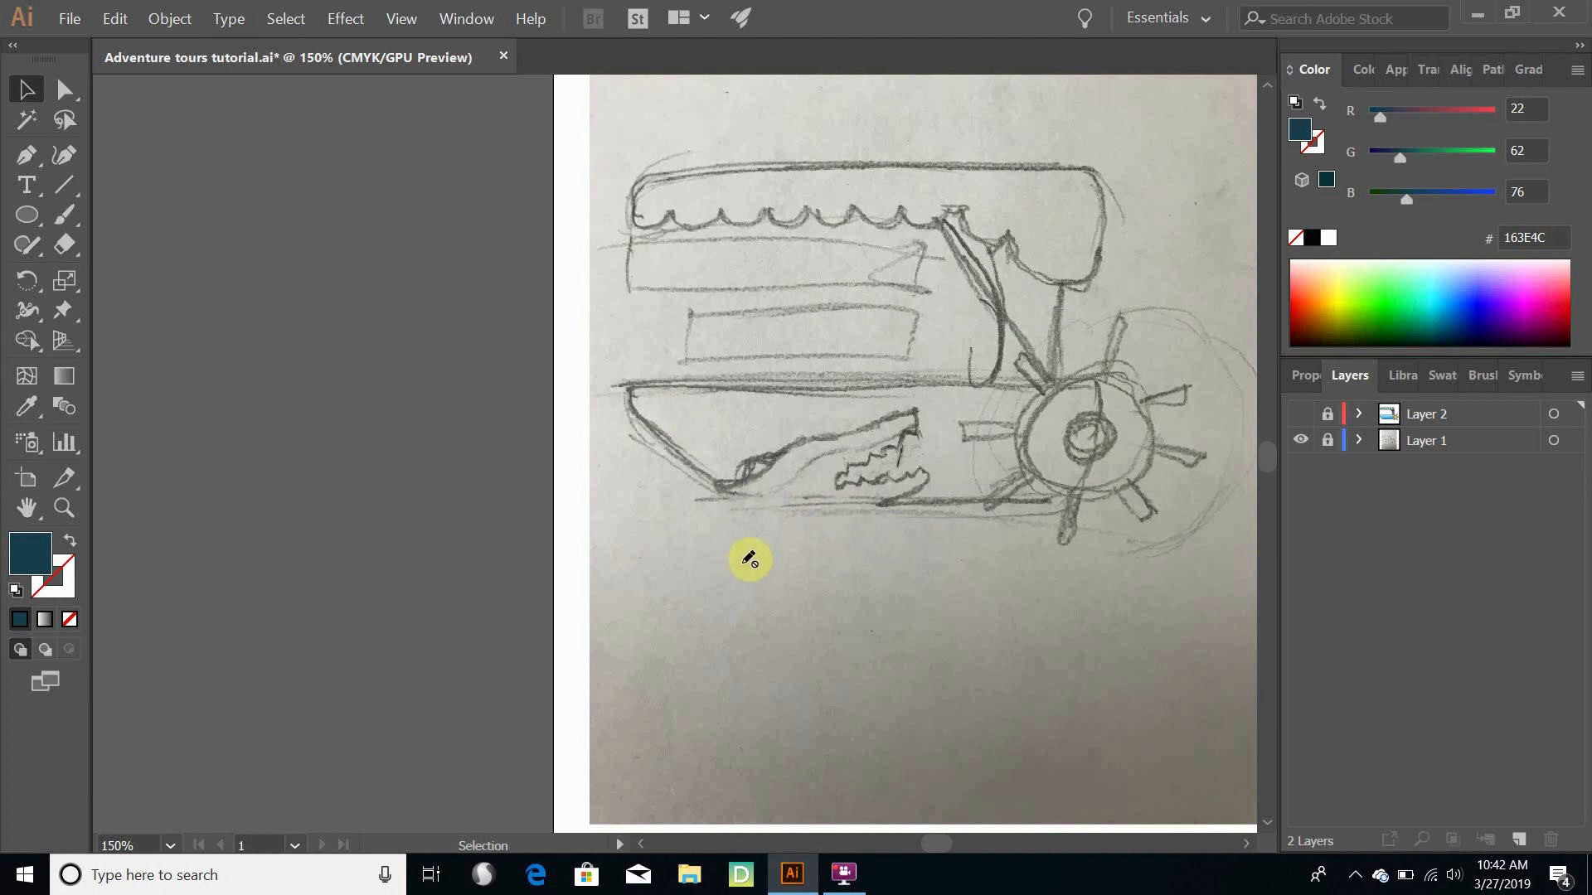
# - Add a new layer above Layer 2 for tracing the toothed animal head sketched on the hull with the Pen tool
pyautogui.click(20, 157)
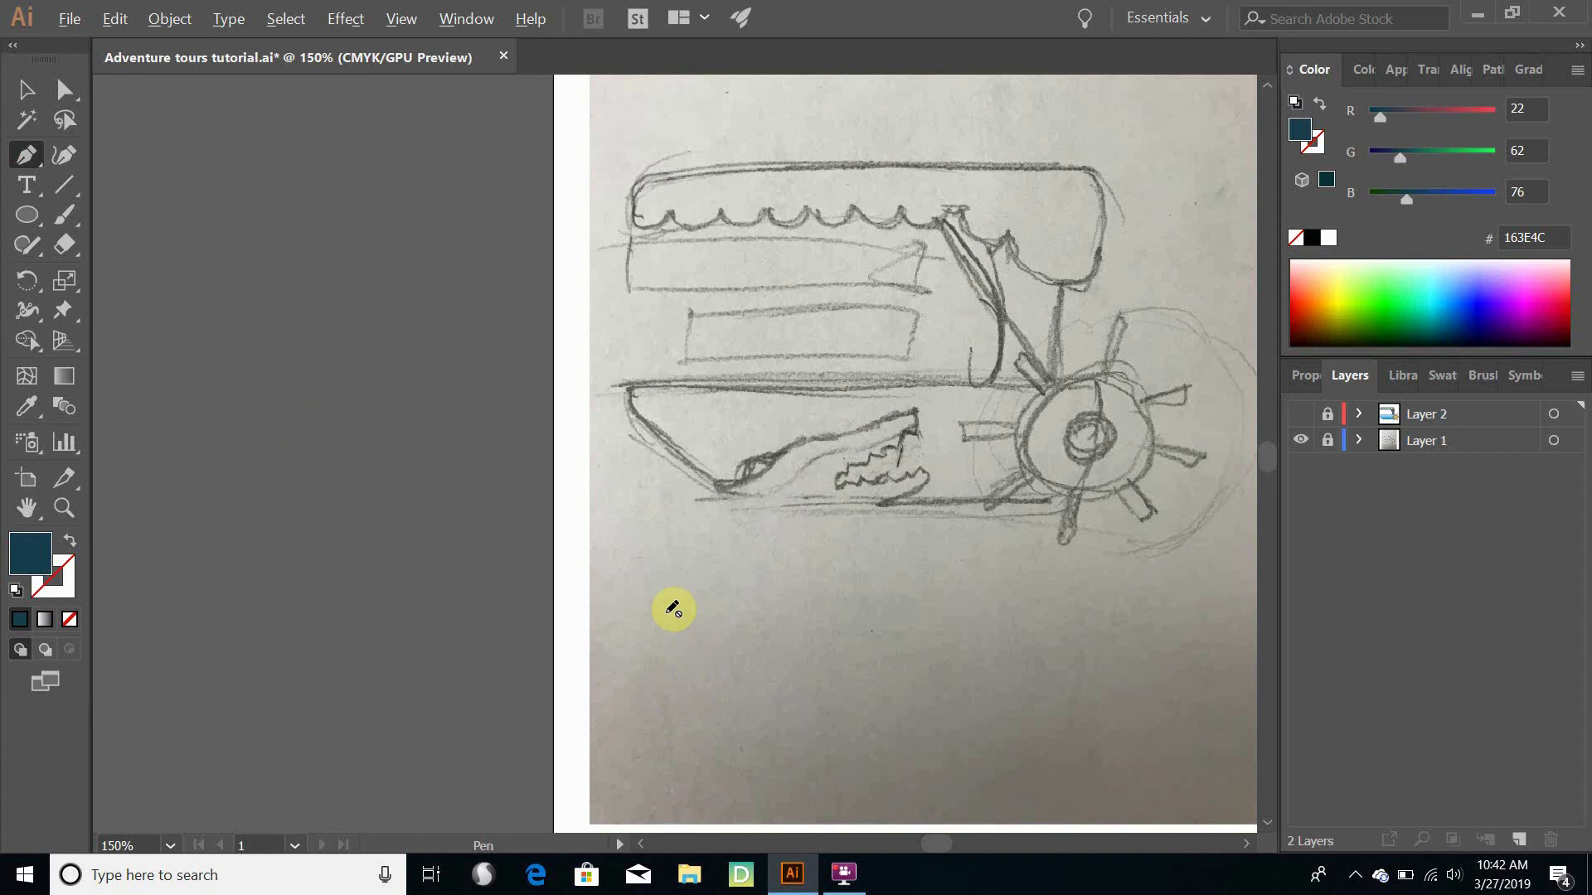
pyautogui.scroll(2, 800, 552)
pyautogui.scroll(2, 801, 552)
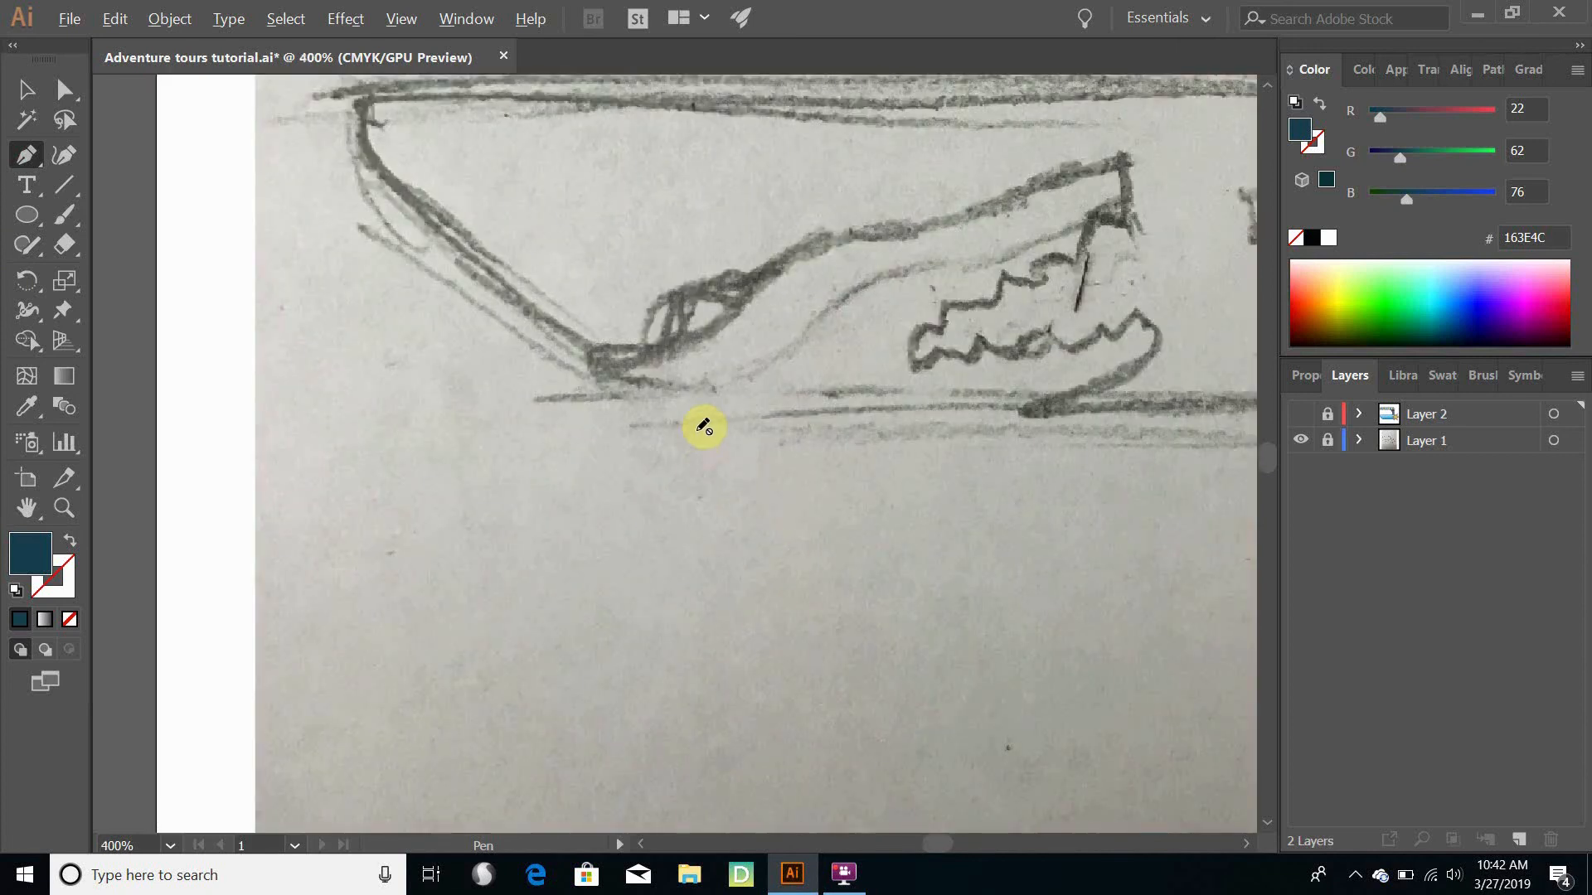
pyautogui.scroll(2, 709, 415)
pyautogui.moveTo(711, 327)
pyautogui.mouseDown()
pyautogui.moveTo(700, 480)
pyautogui.moveTo(581, 524)
pyautogui.mouseUp()
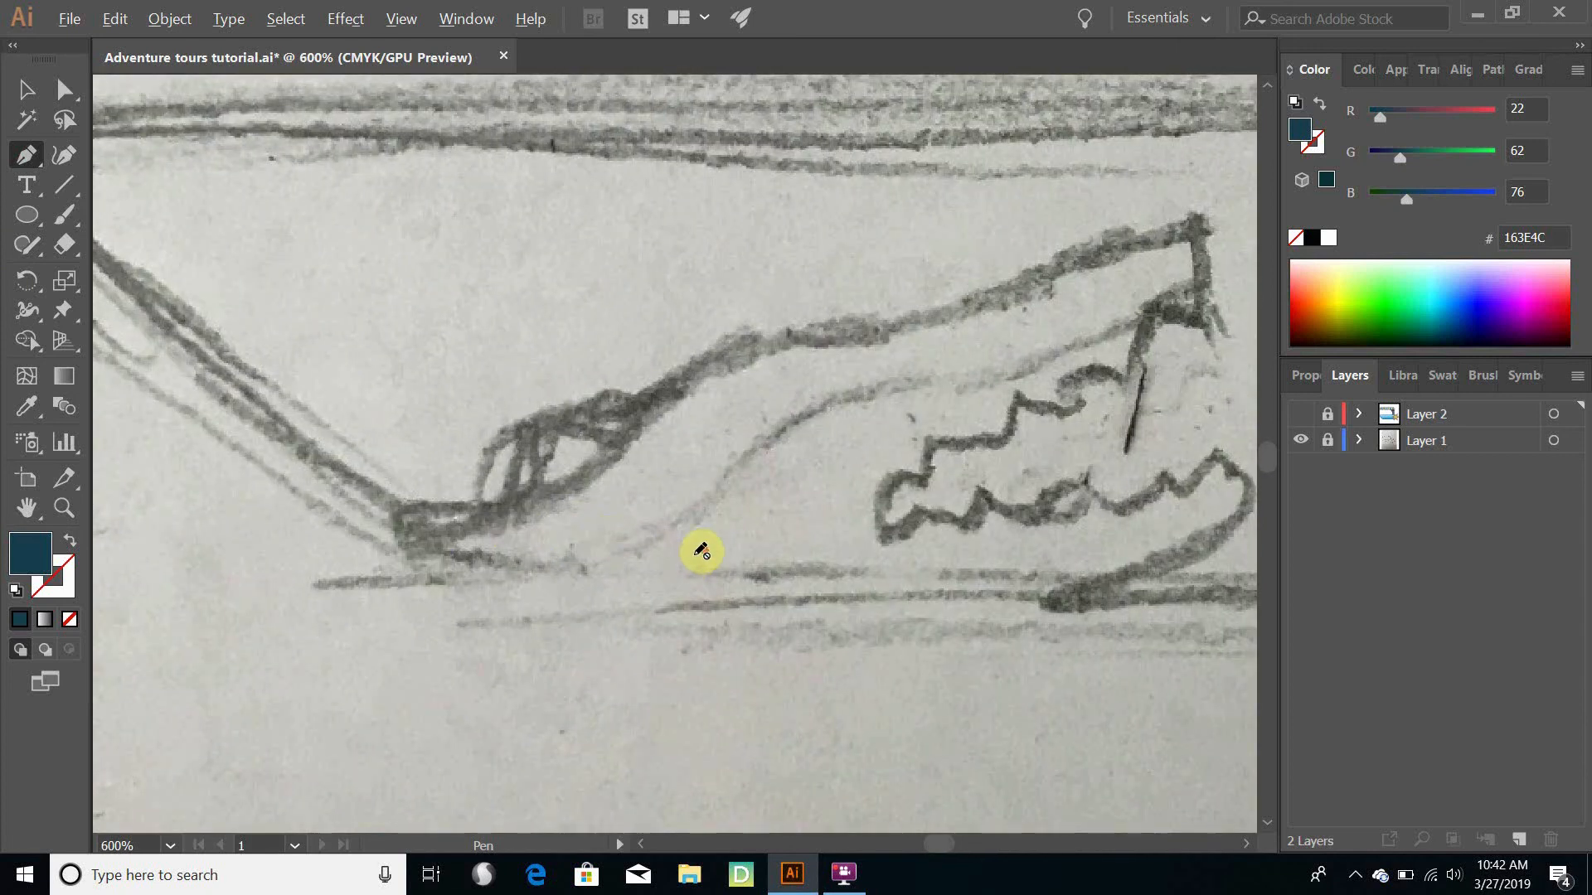
pyautogui.scroll(-2, 702, 551)
pyautogui.scroll(4, 701, 550)
pyautogui.scroll(-3, 700, 550)
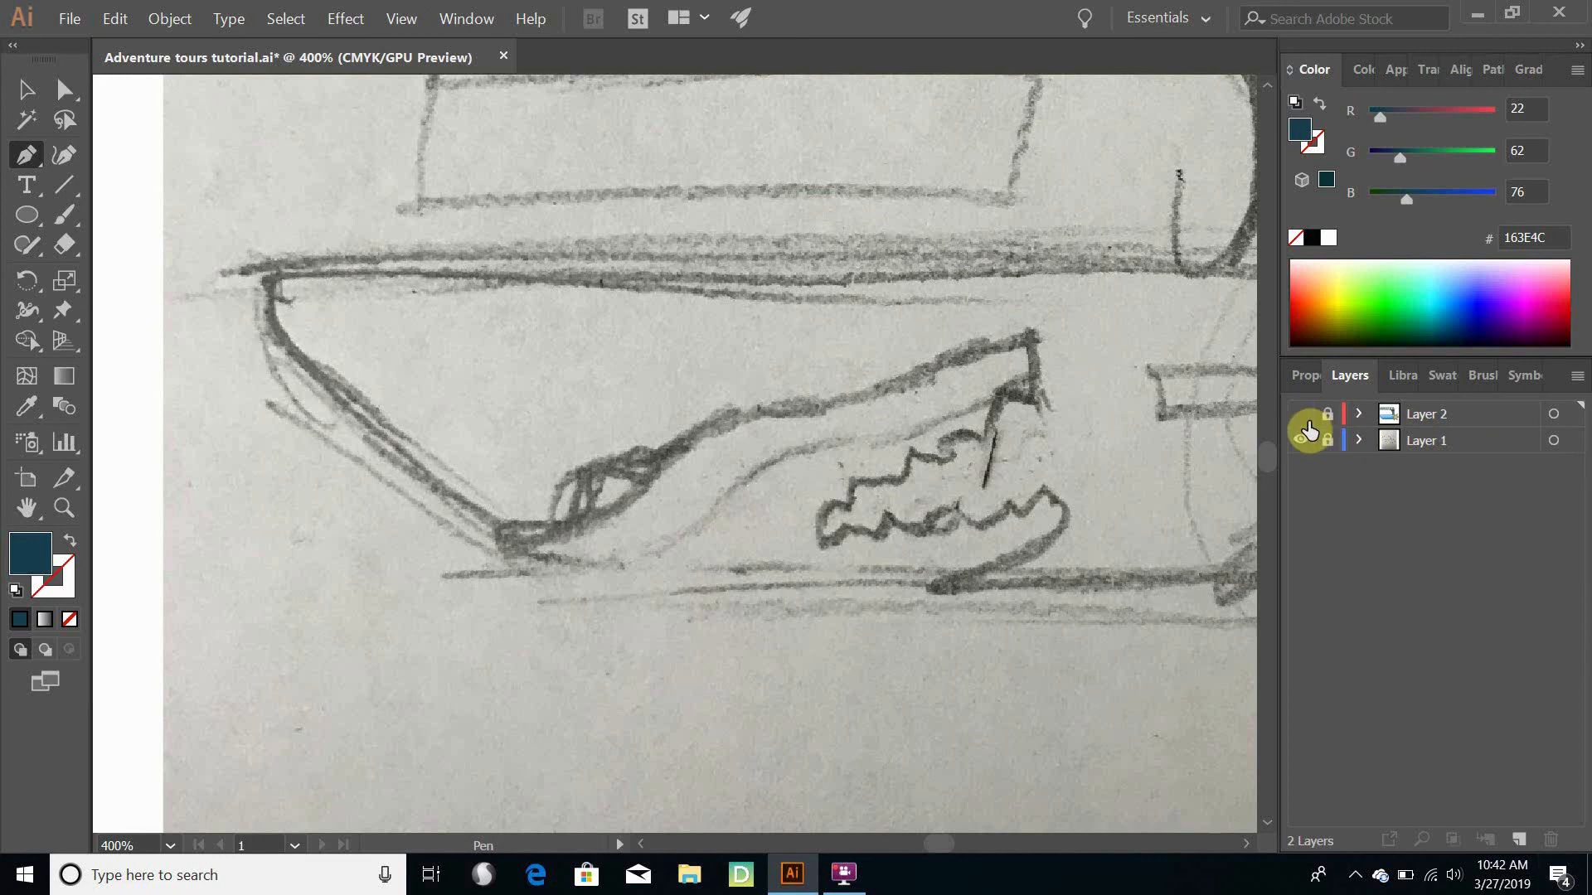
pyautogui.click(1522, 843)
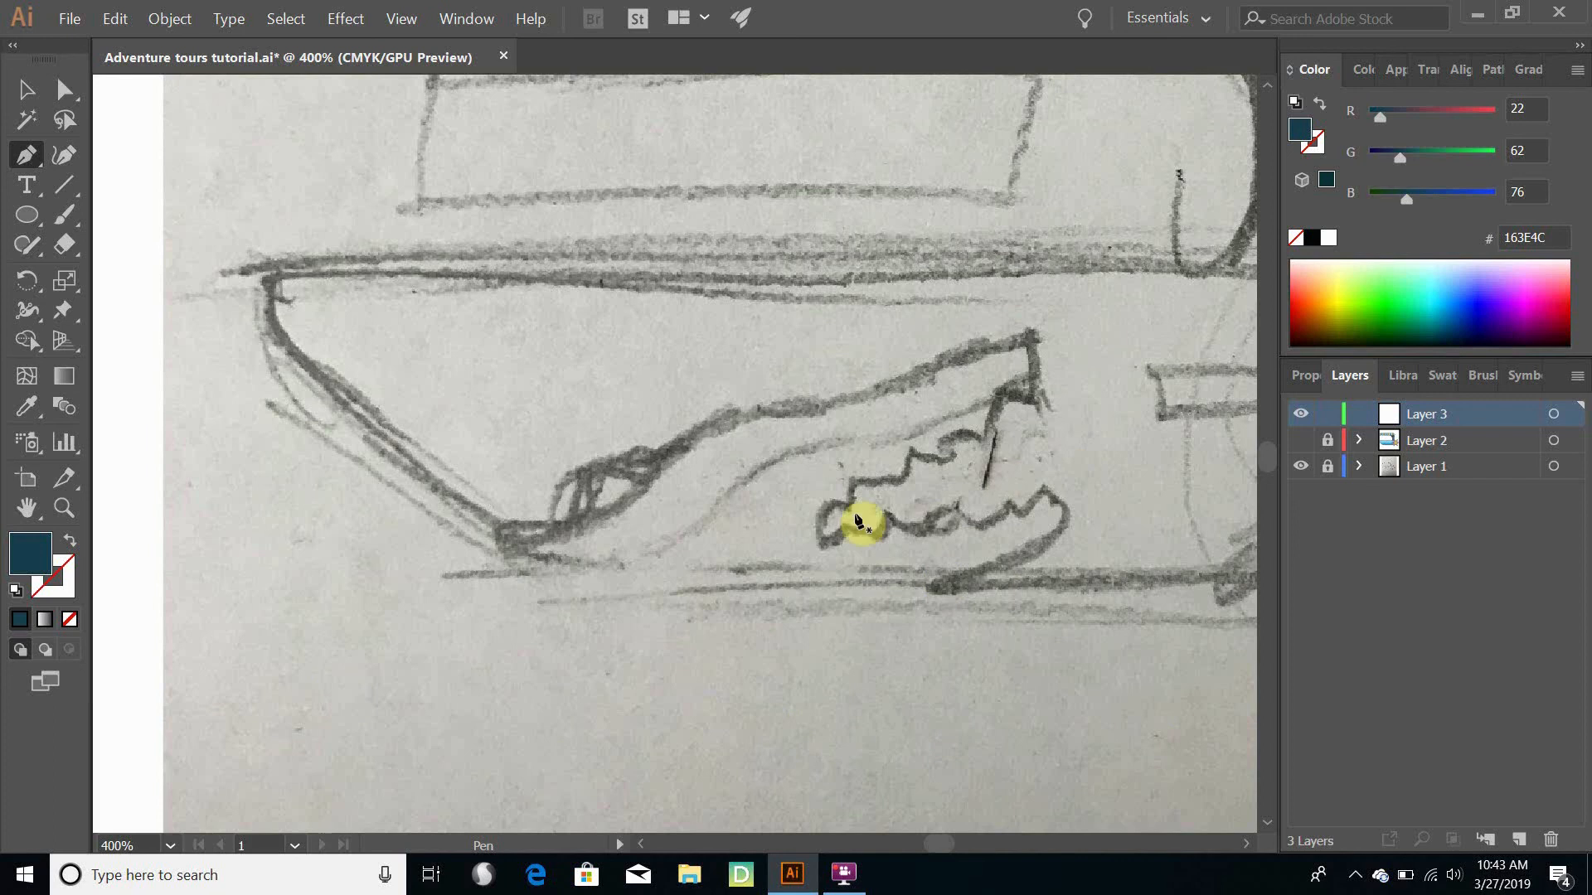
# - Start a Pen path with a wide base below the sketched hull, running up to the lower end of the bow line
pyautogui.click(847, 773)
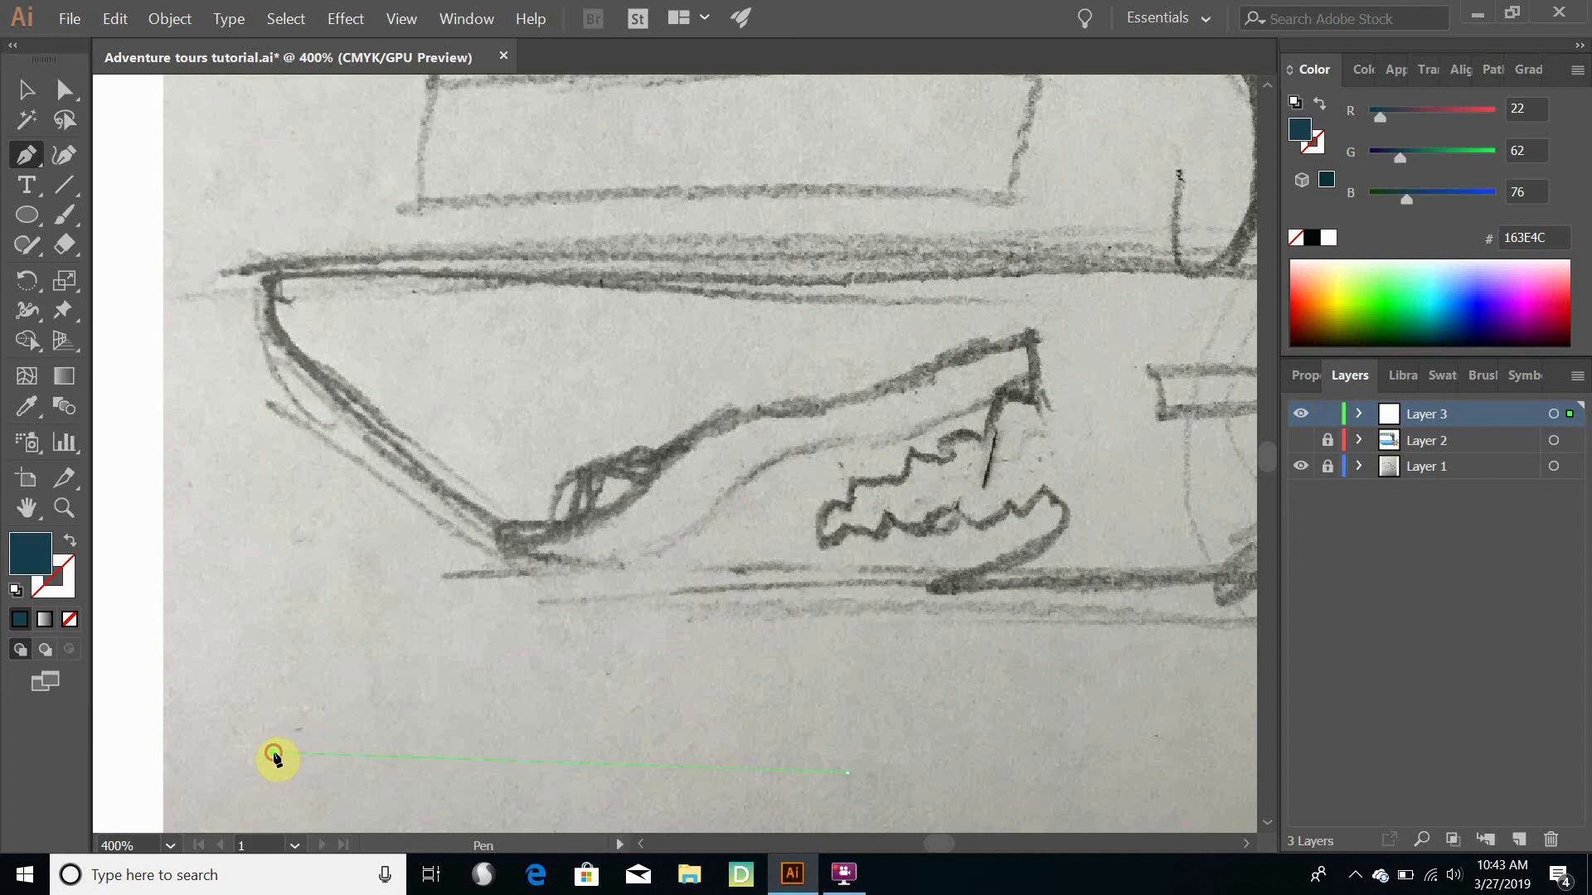
pyautogui.click(273, 753)
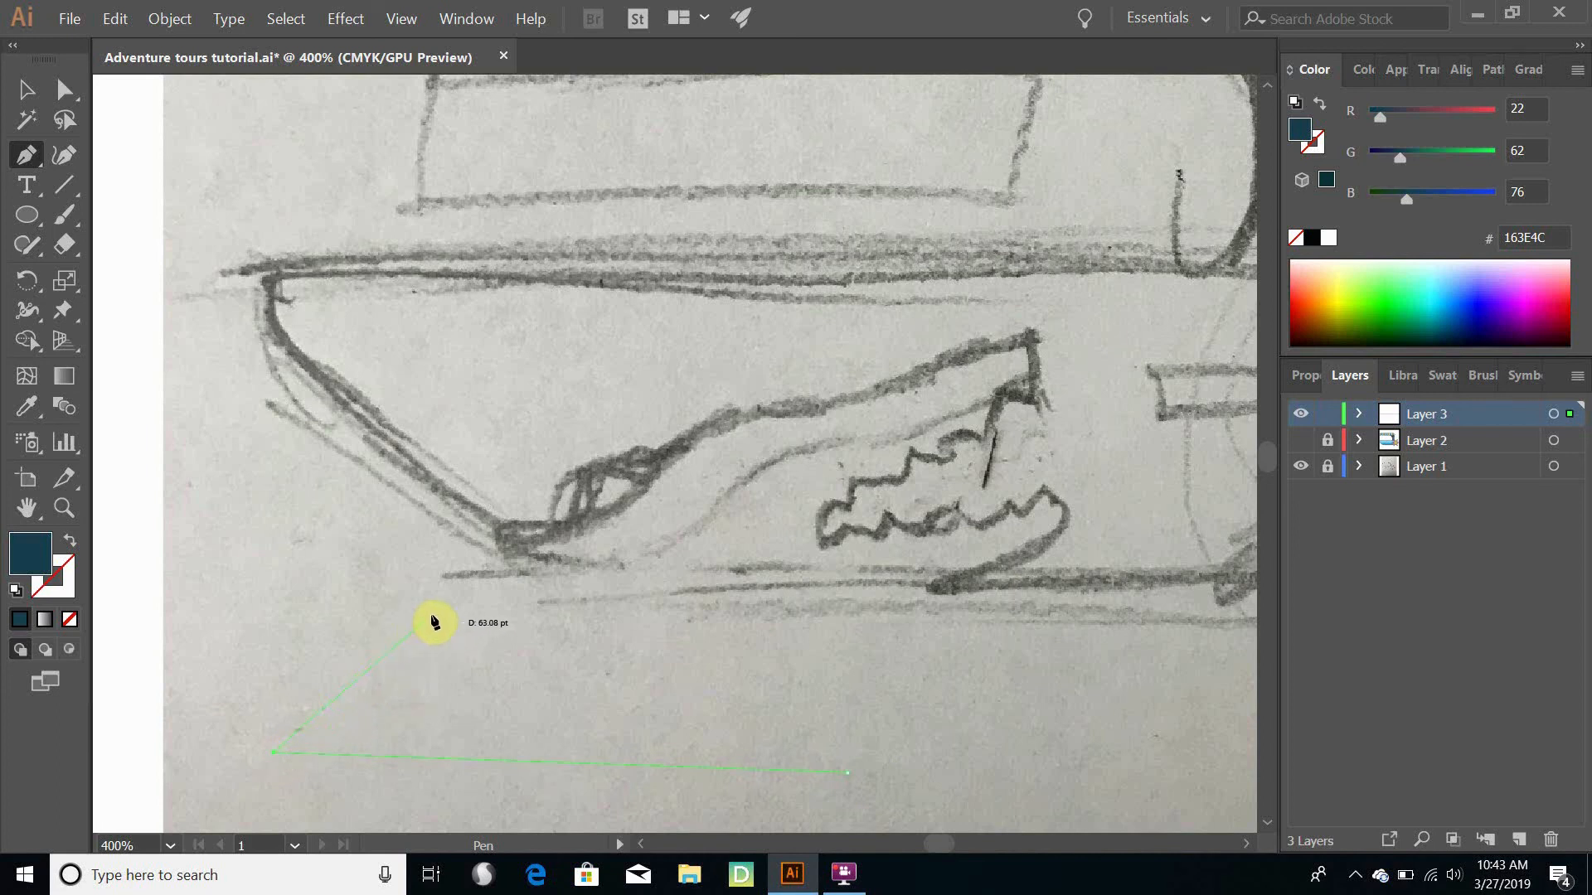
pyautogui.click(454, 600)
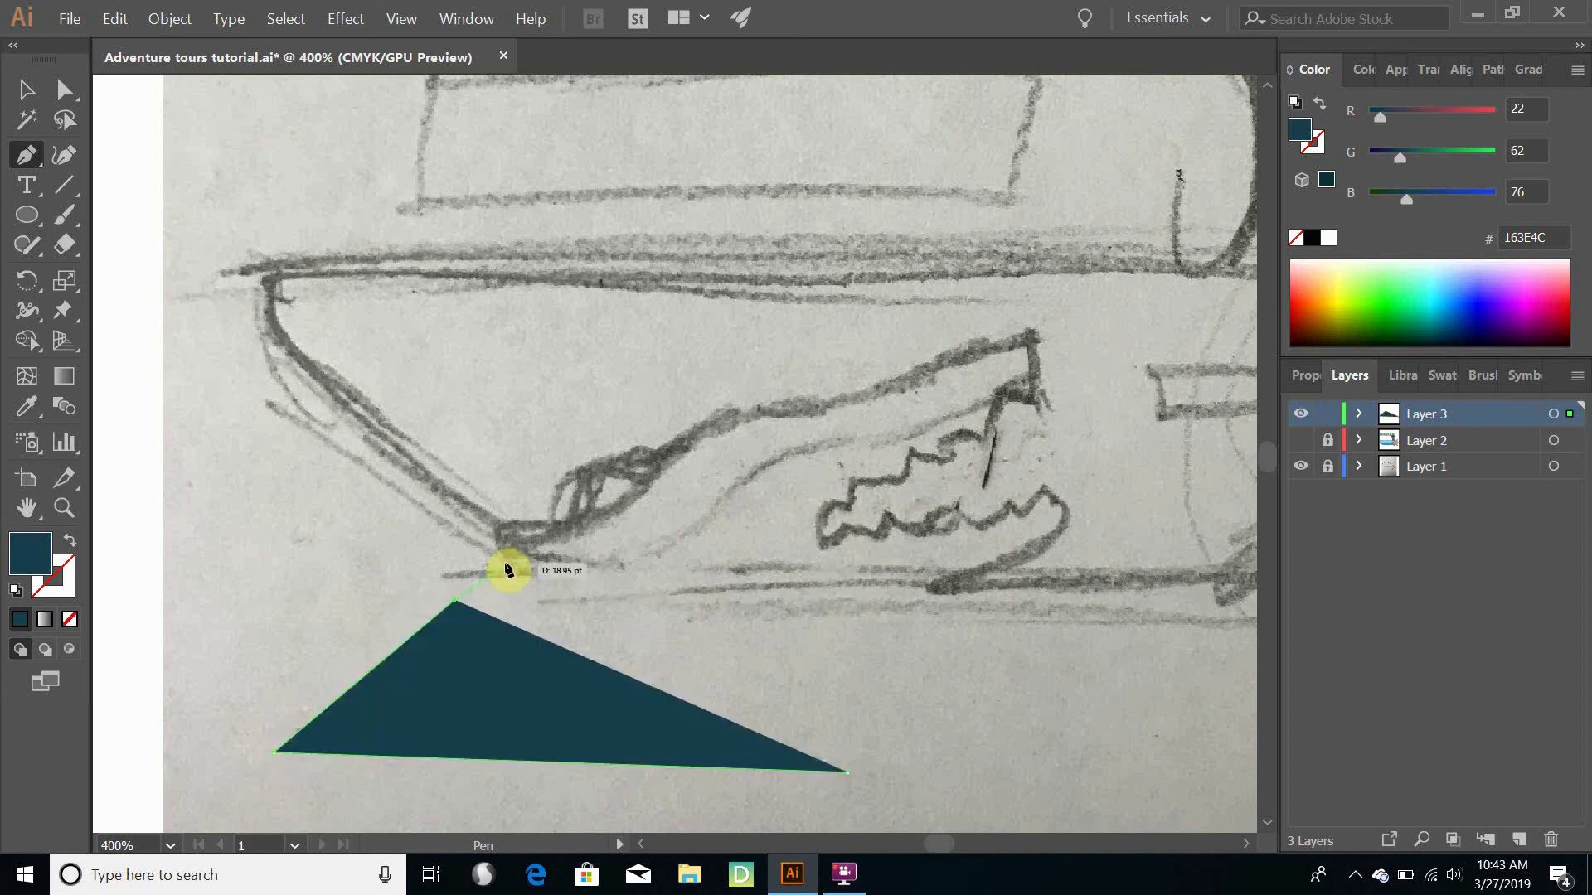
pyautogui.click(505, 568)
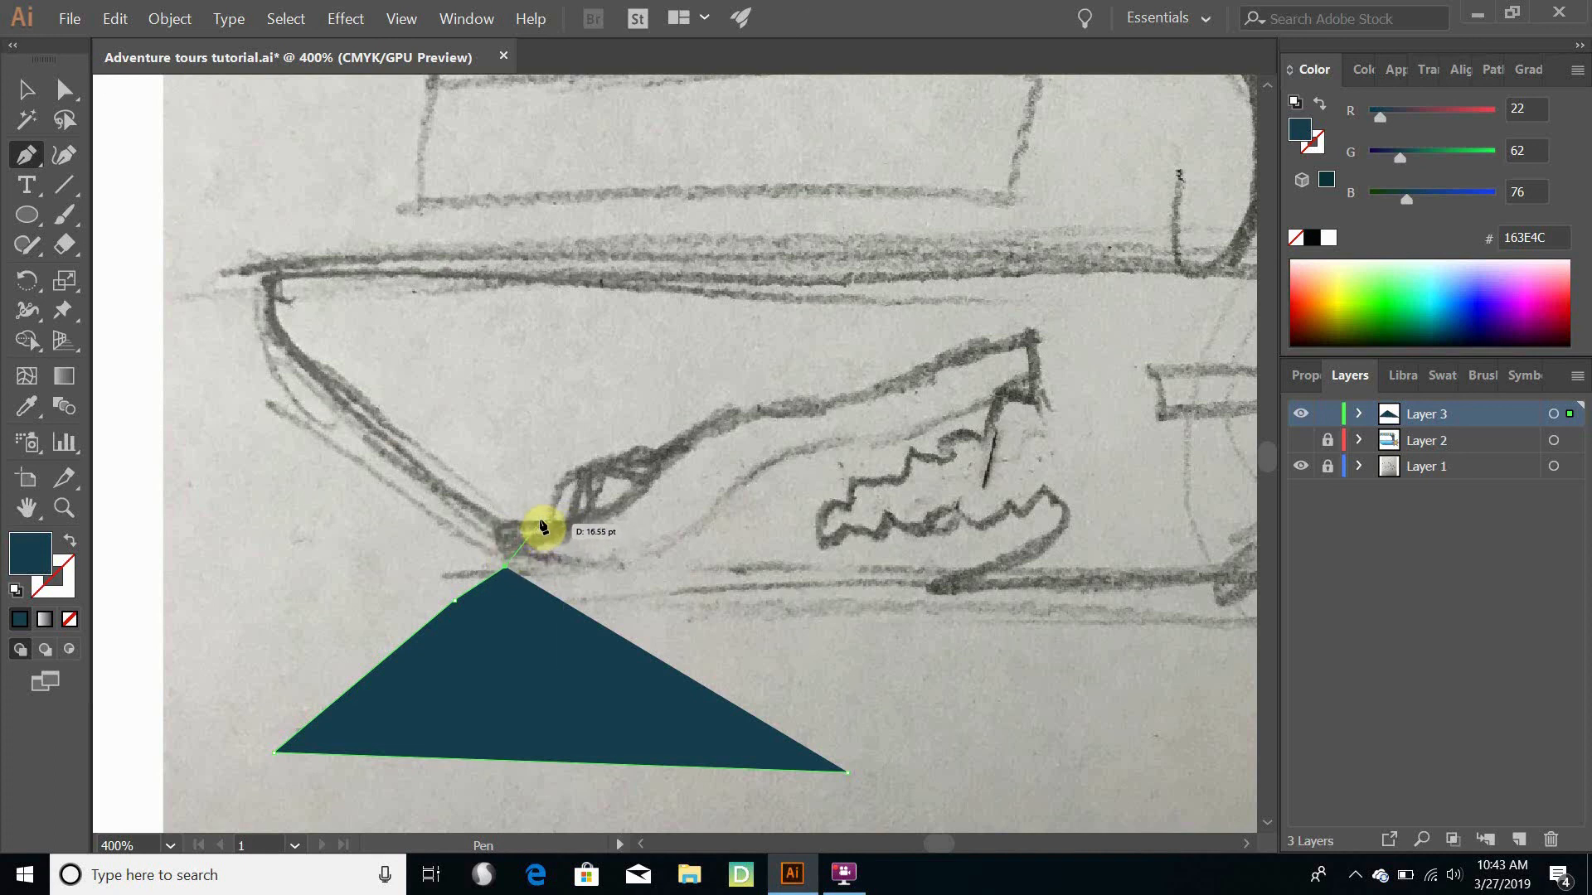
# - Continue the Pen path along the back of the sketched head, curving over the neck and eye bumps to the start of the snout
pyautogui.moveTo(539, 522); pyautogui.dragTo(605, 525)
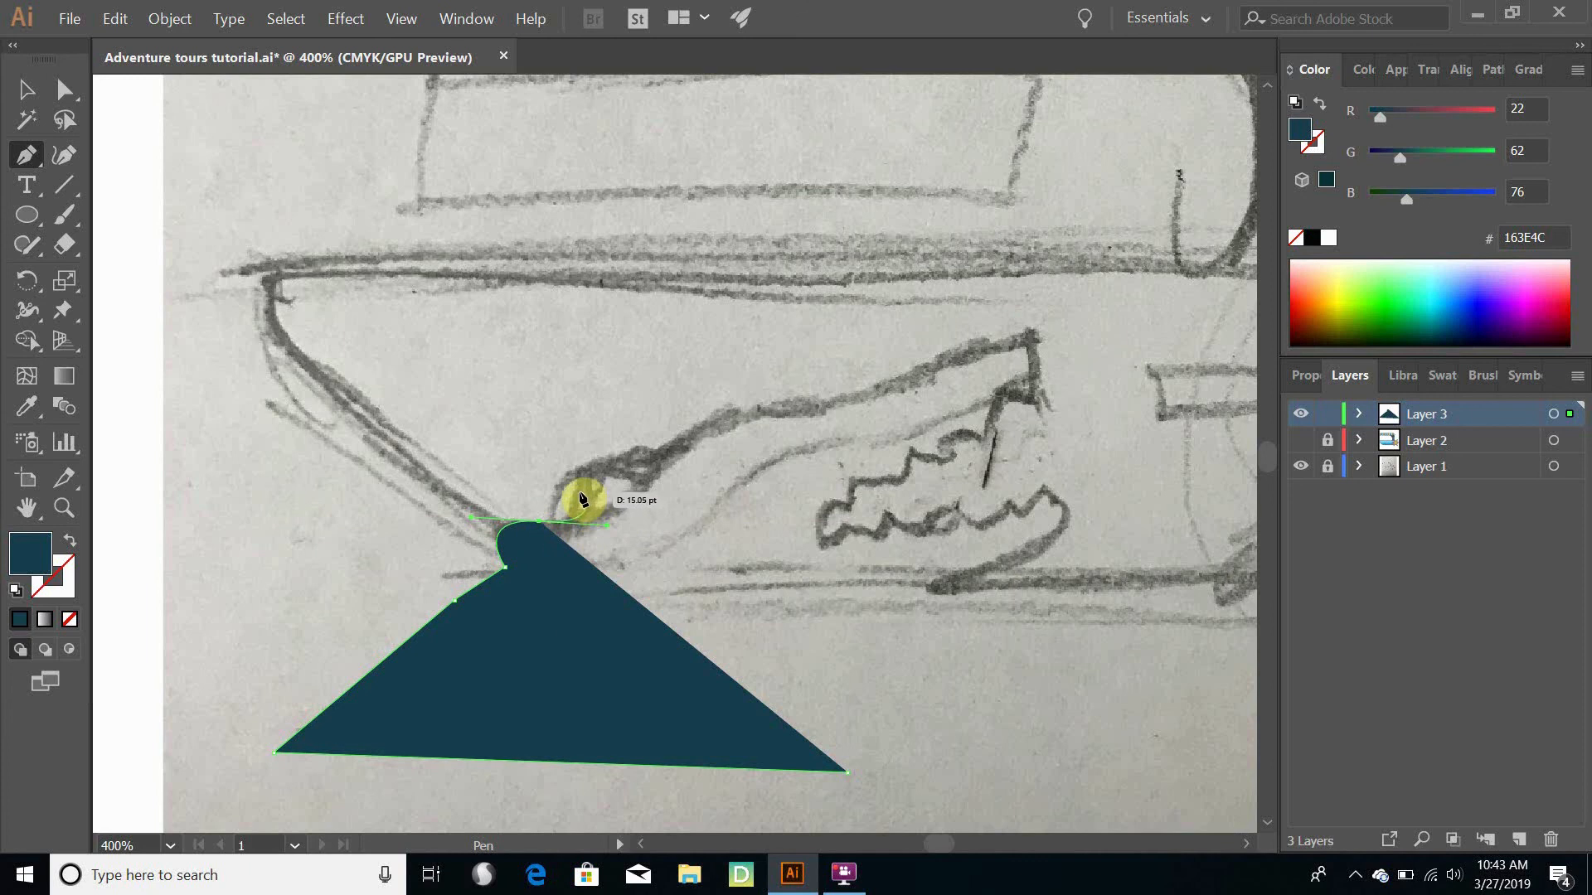
pyautogui.click(580, 492)
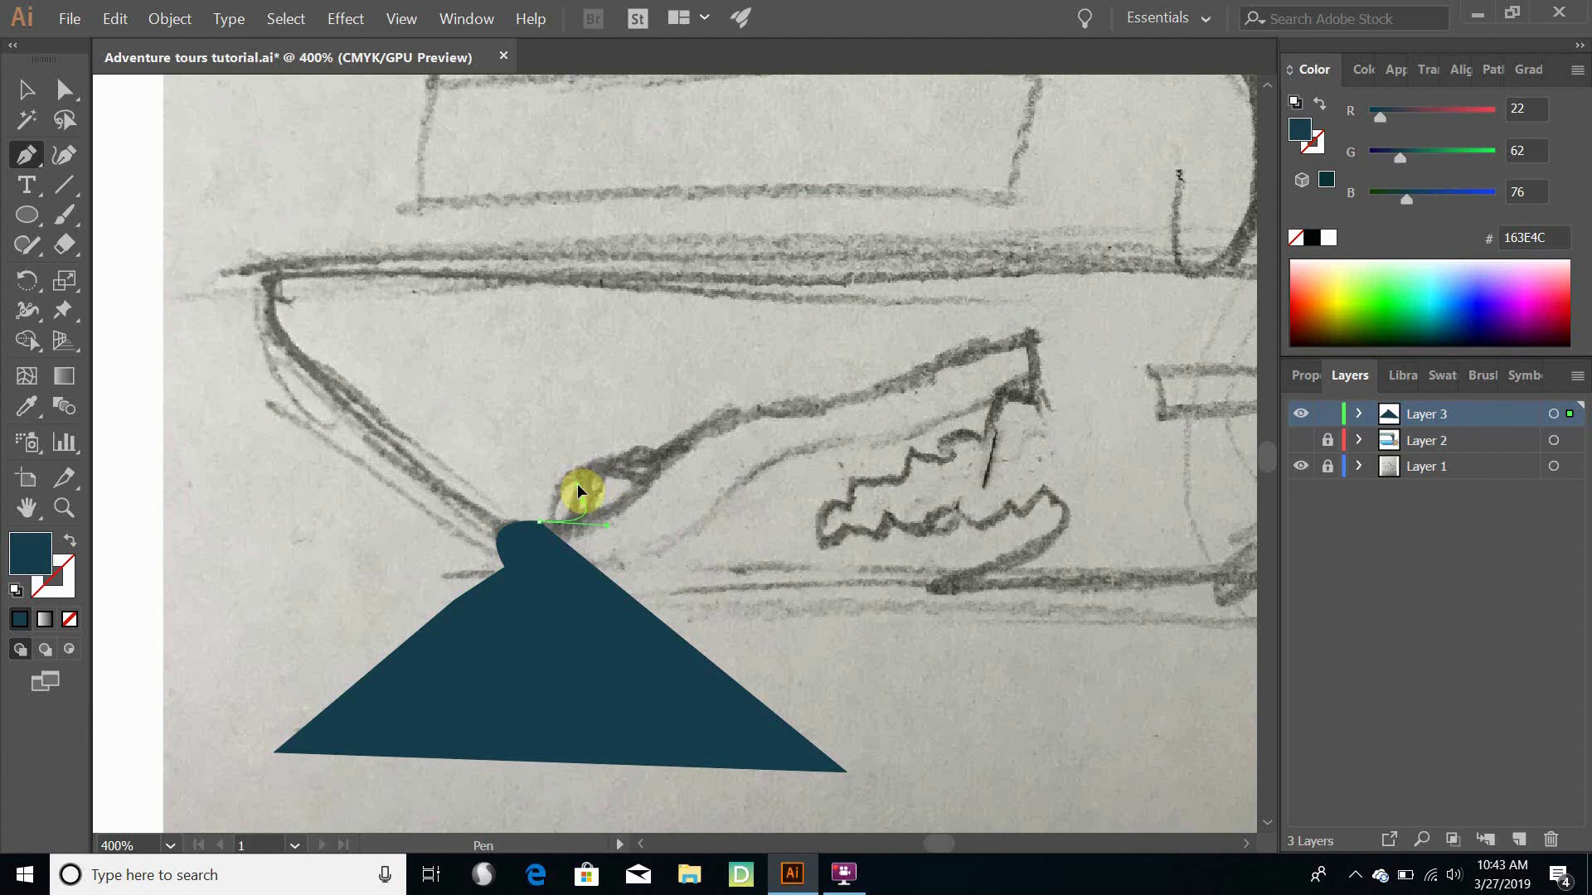
pyautogui.click(577, 488)
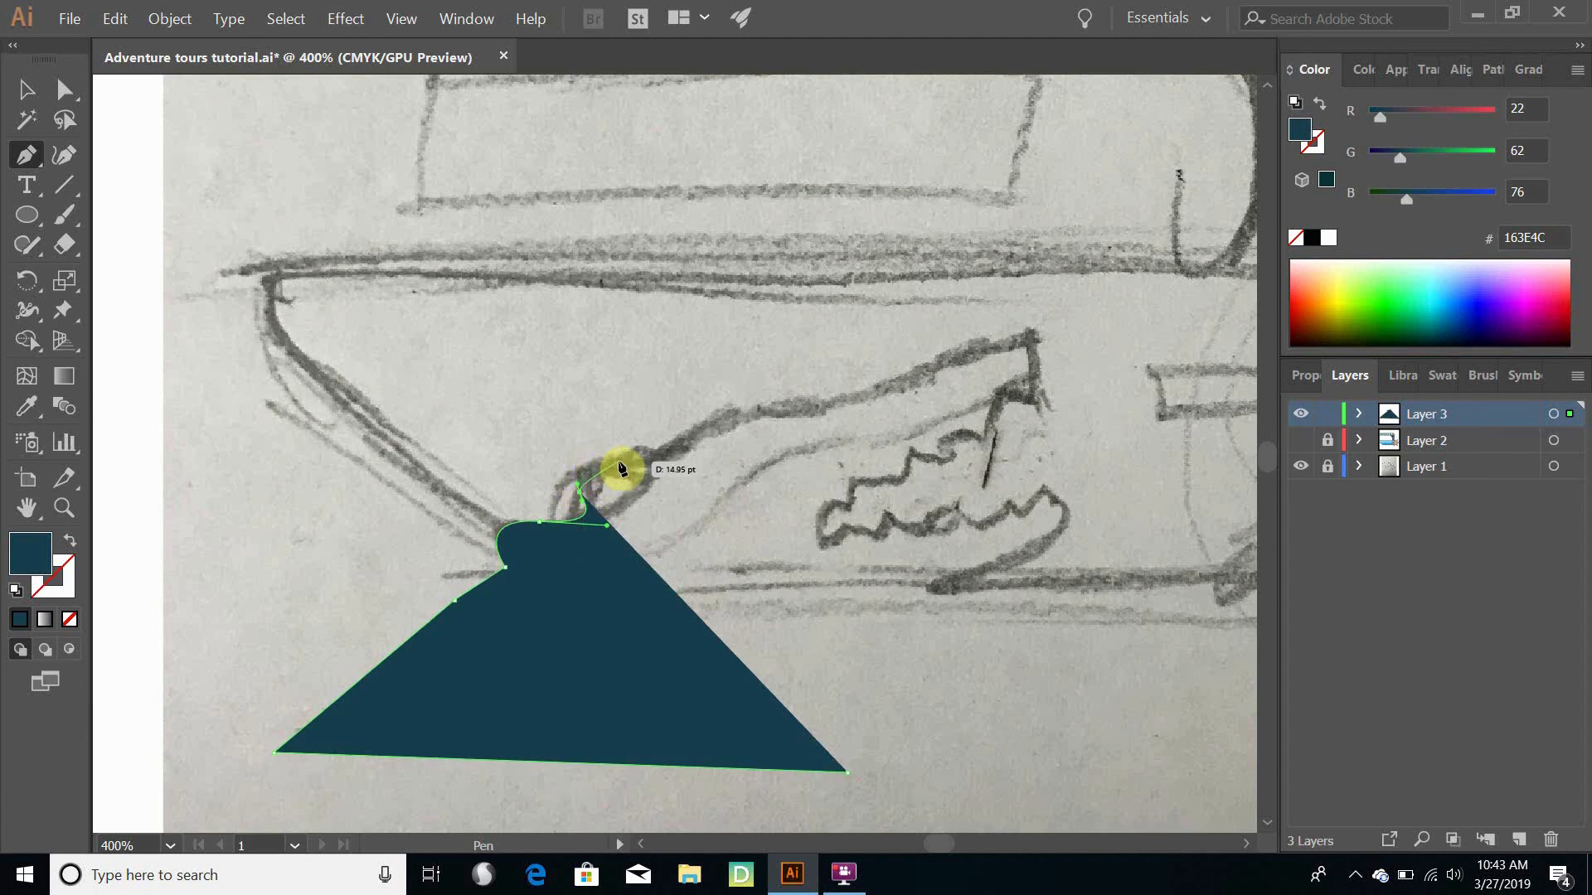
pyautogui.moveTo(617, 470); pyautogui.dragTo(656, 471)
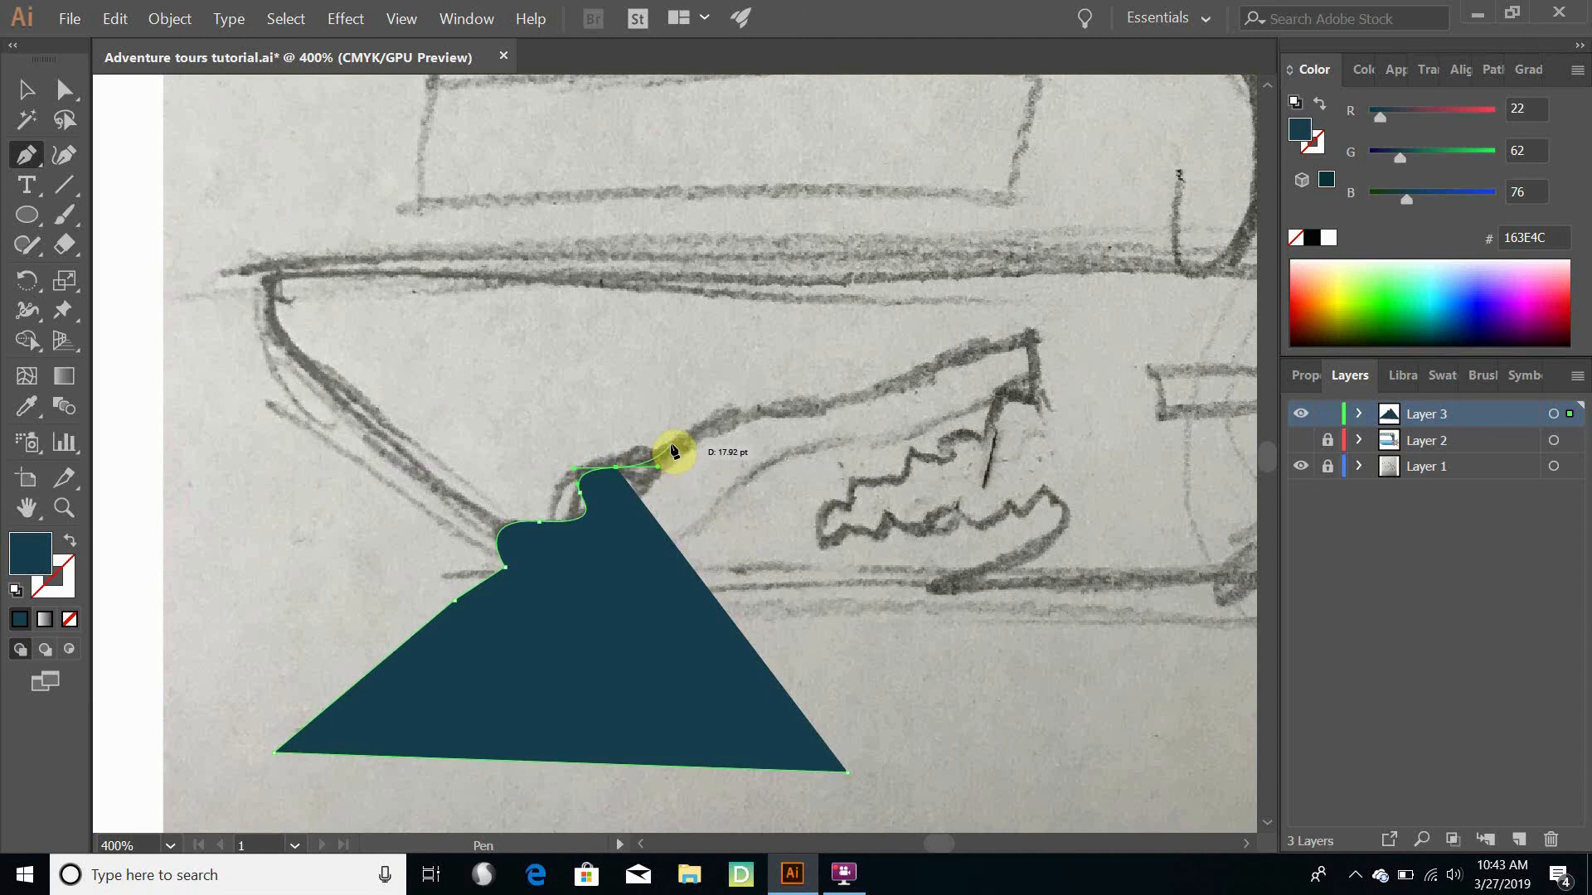
pyautogui.moveTo(676, 449); pyautogui.dragTo(697, 427)
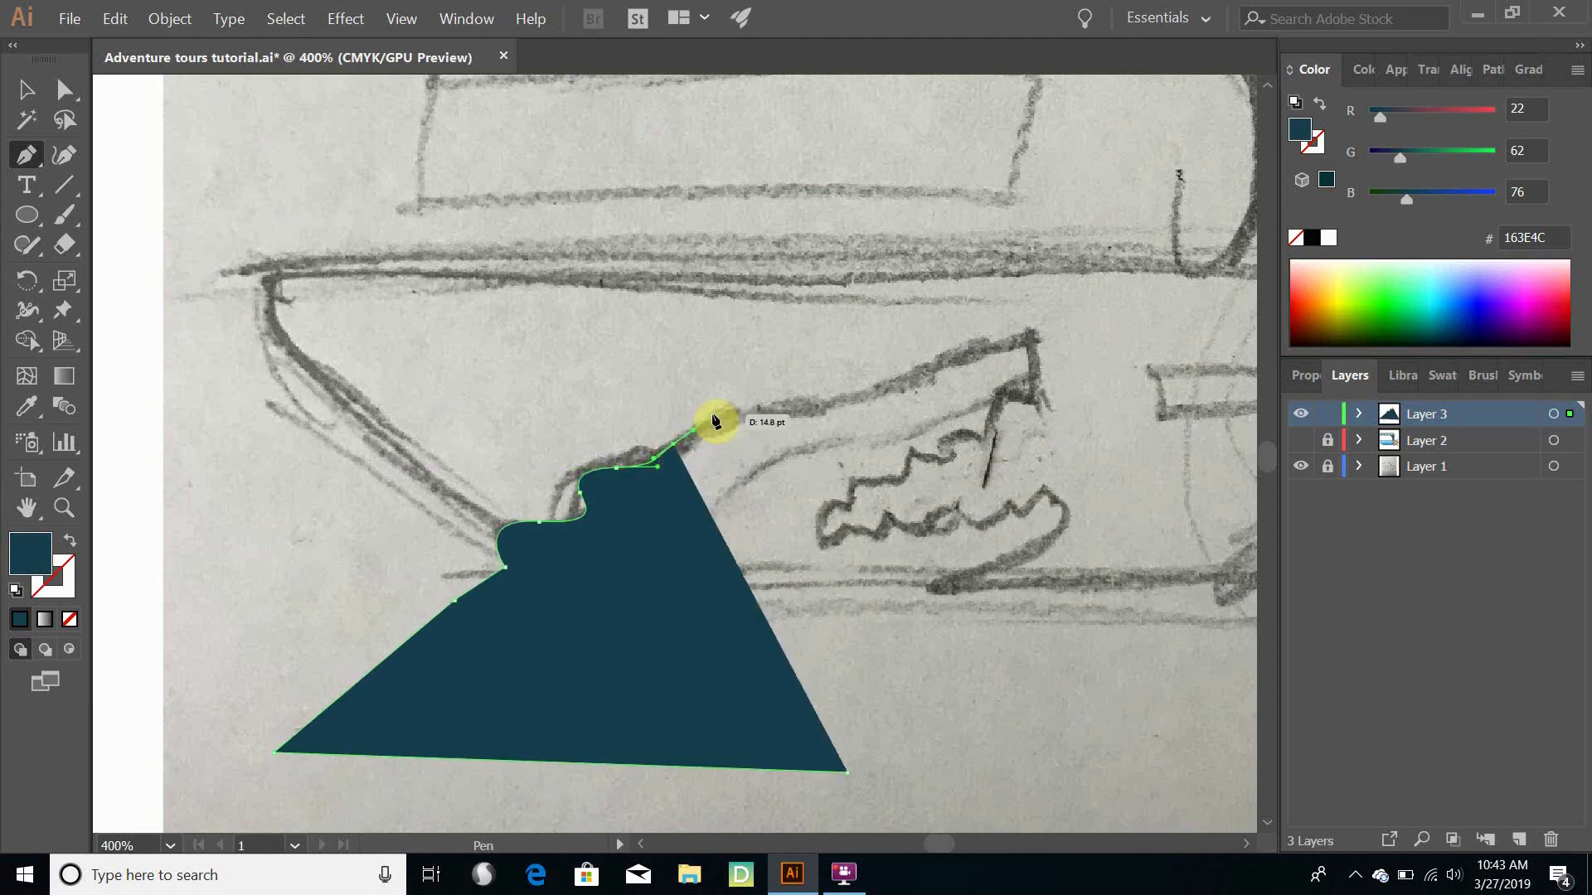
pyautogui.click(707, 423)
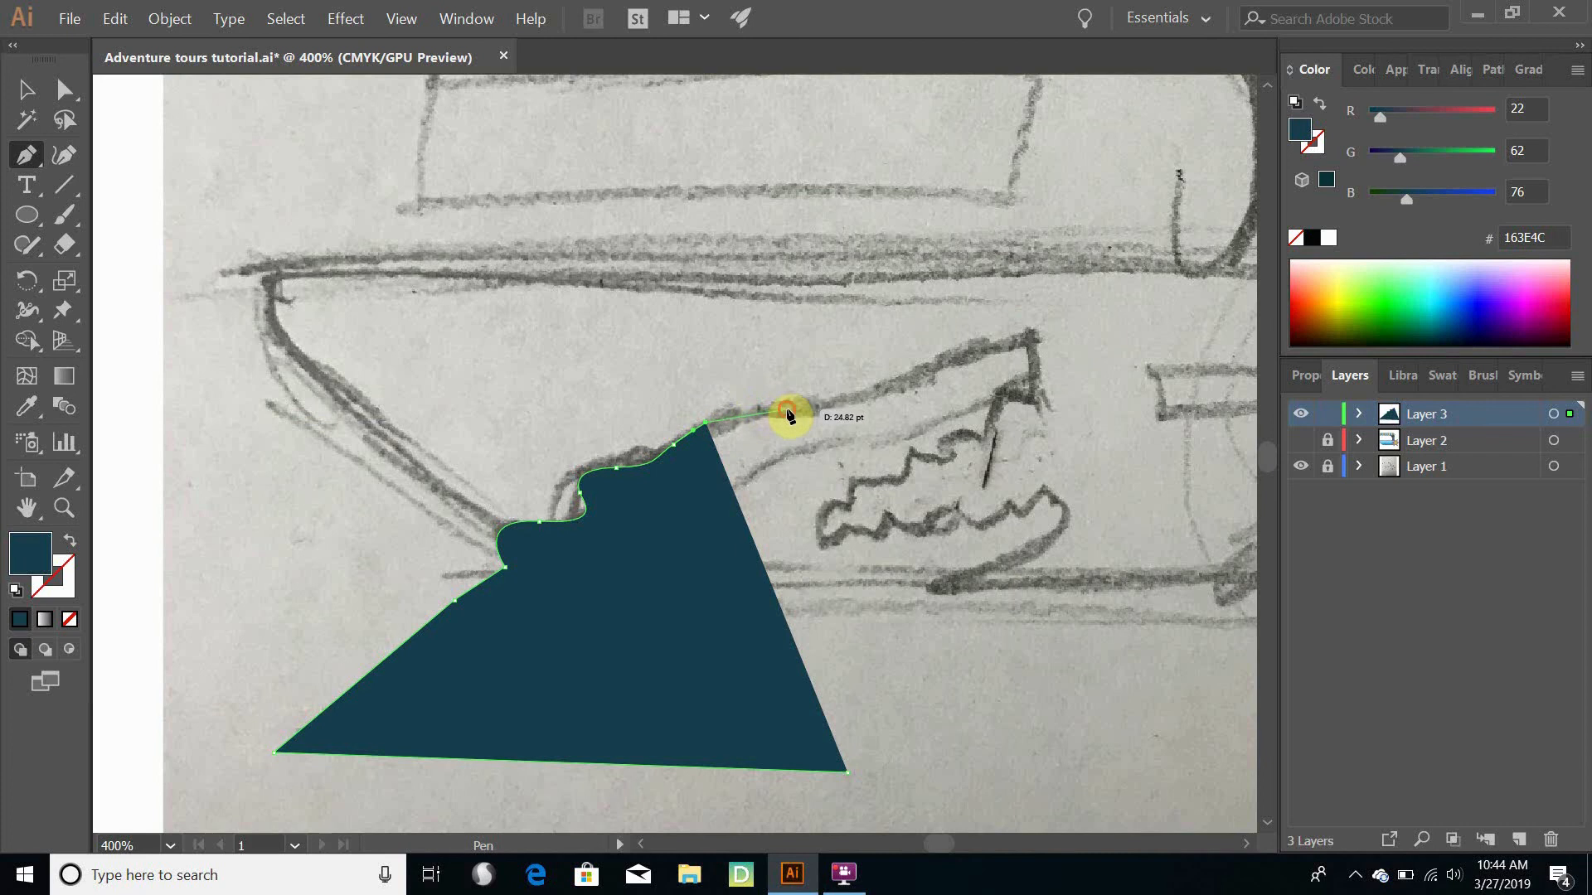
# - Trace the top of the snout with the Pen tool and round the nose tip down to the front upper tooth
pyautogui.moveTo(788, 411); pyautogui.dragTo(839, 419)
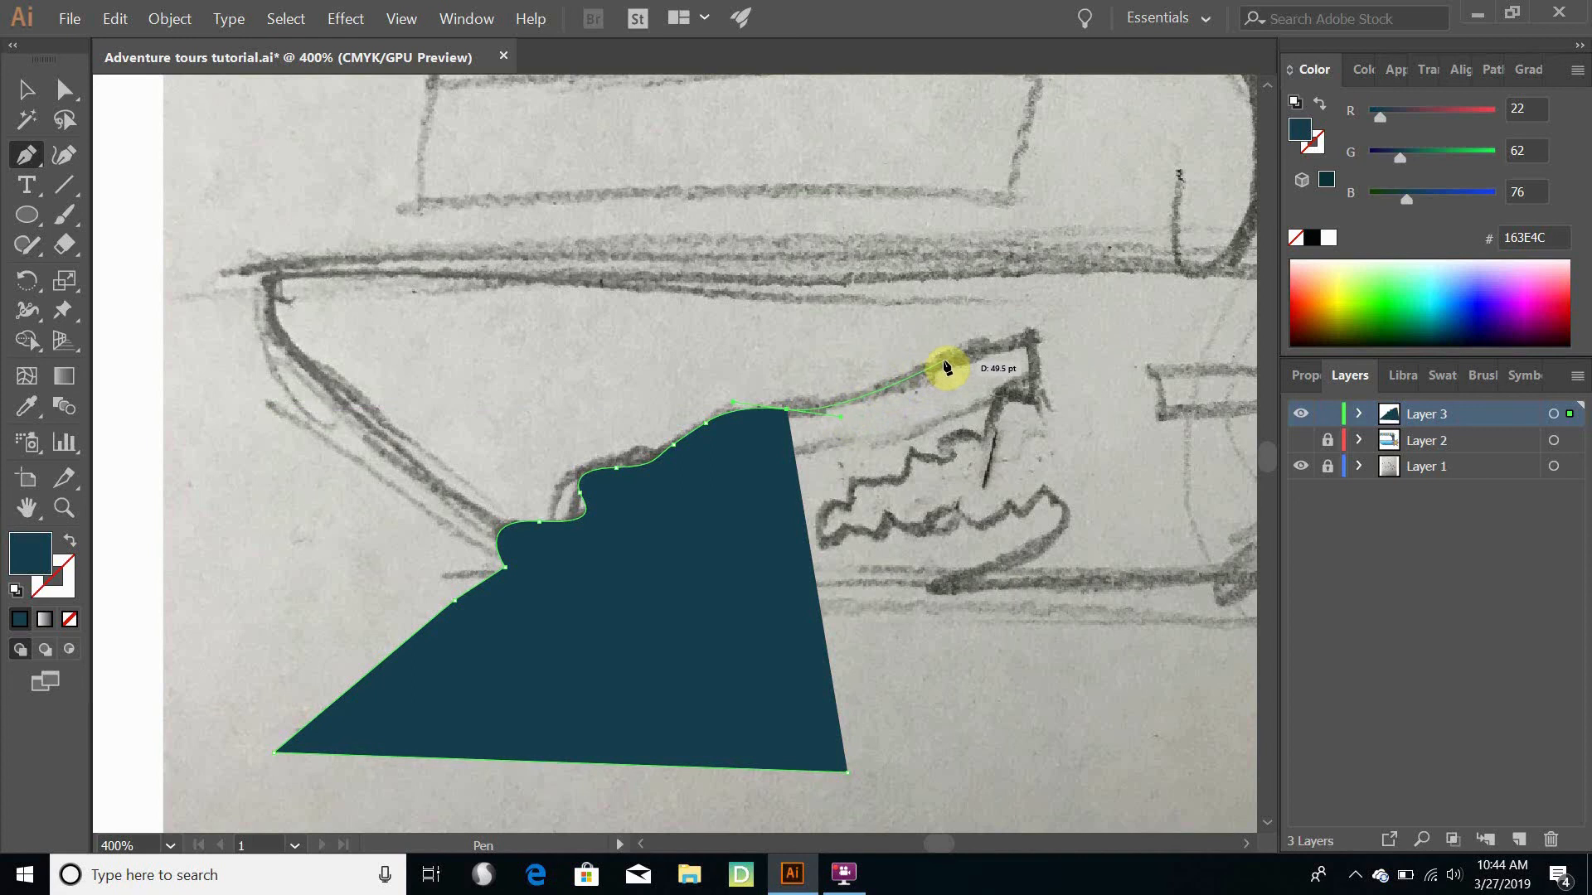
pyautogui.click(977, 355)
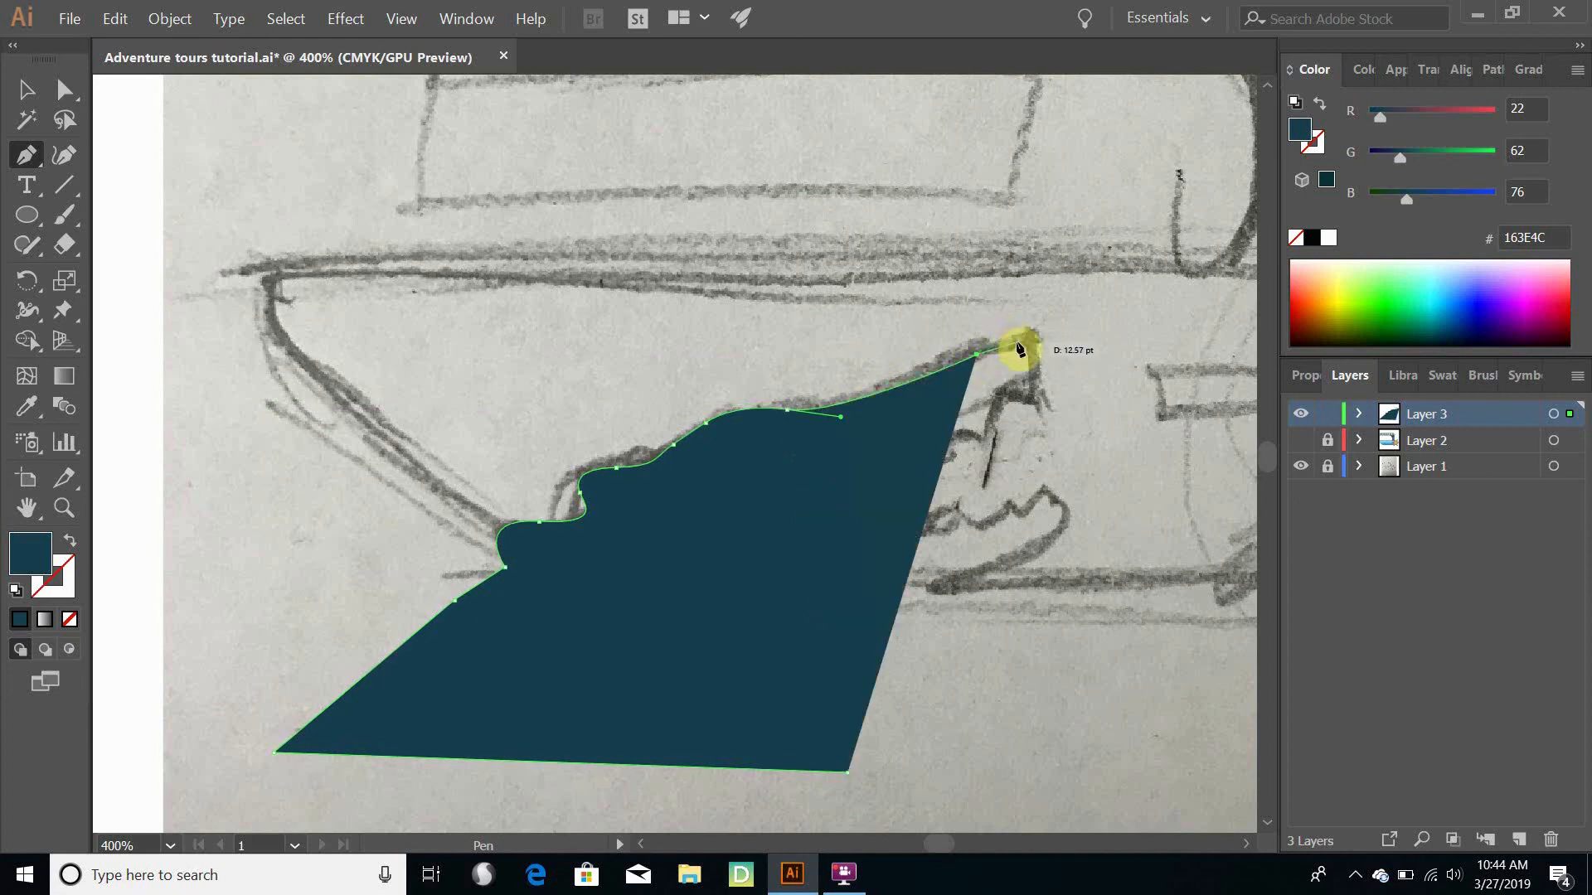
pyautogui.click(1023, 343)
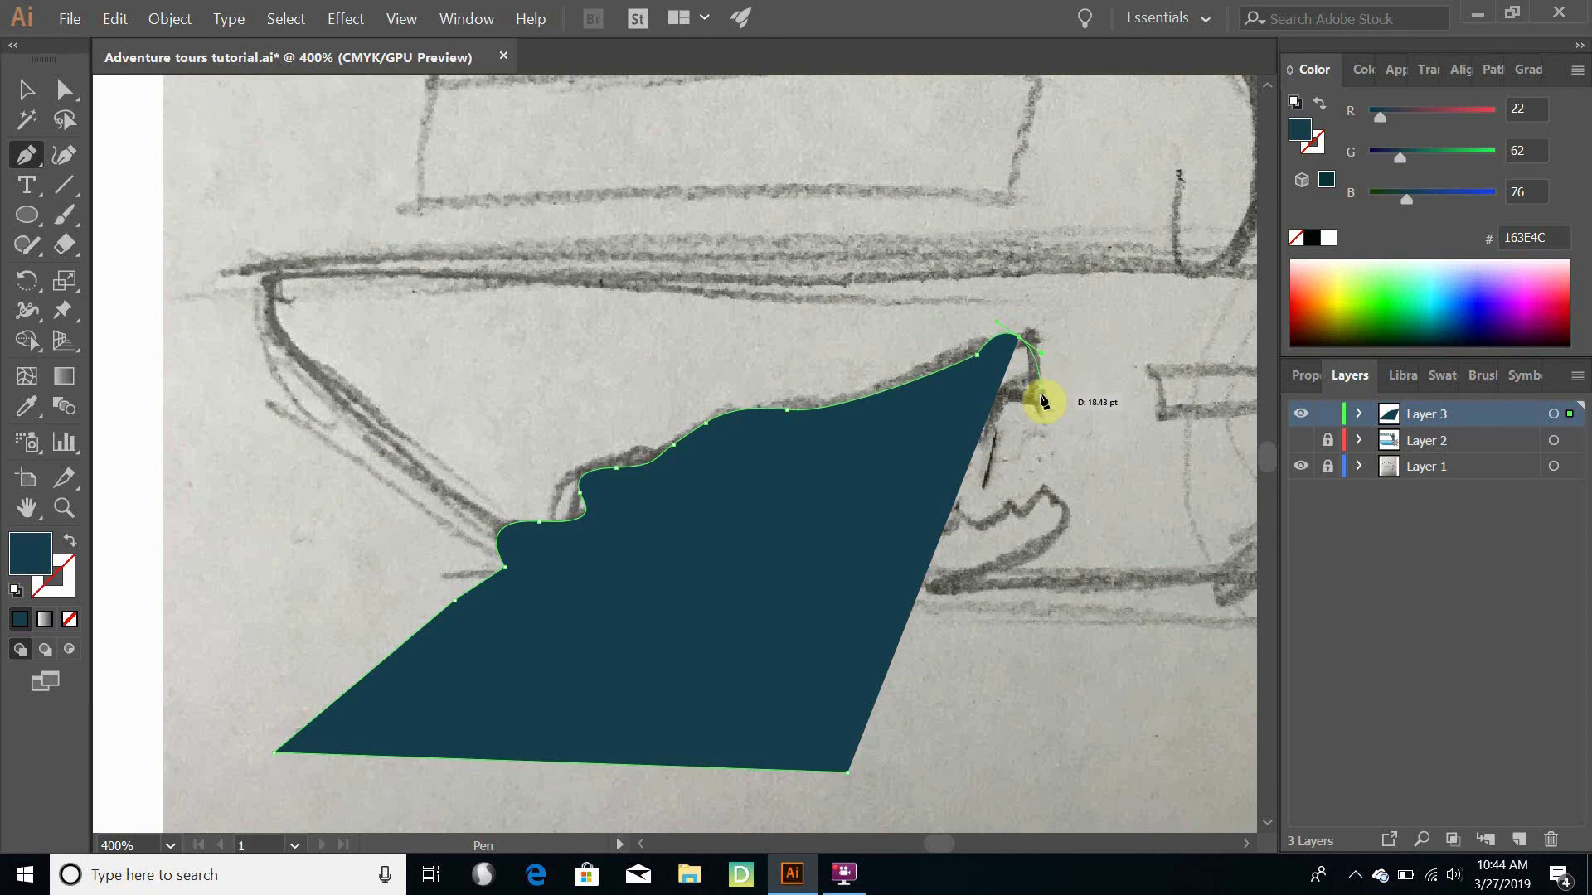
pyautogui.moveTo(1042, 407); pyautogui.dragTo(1040, 418)
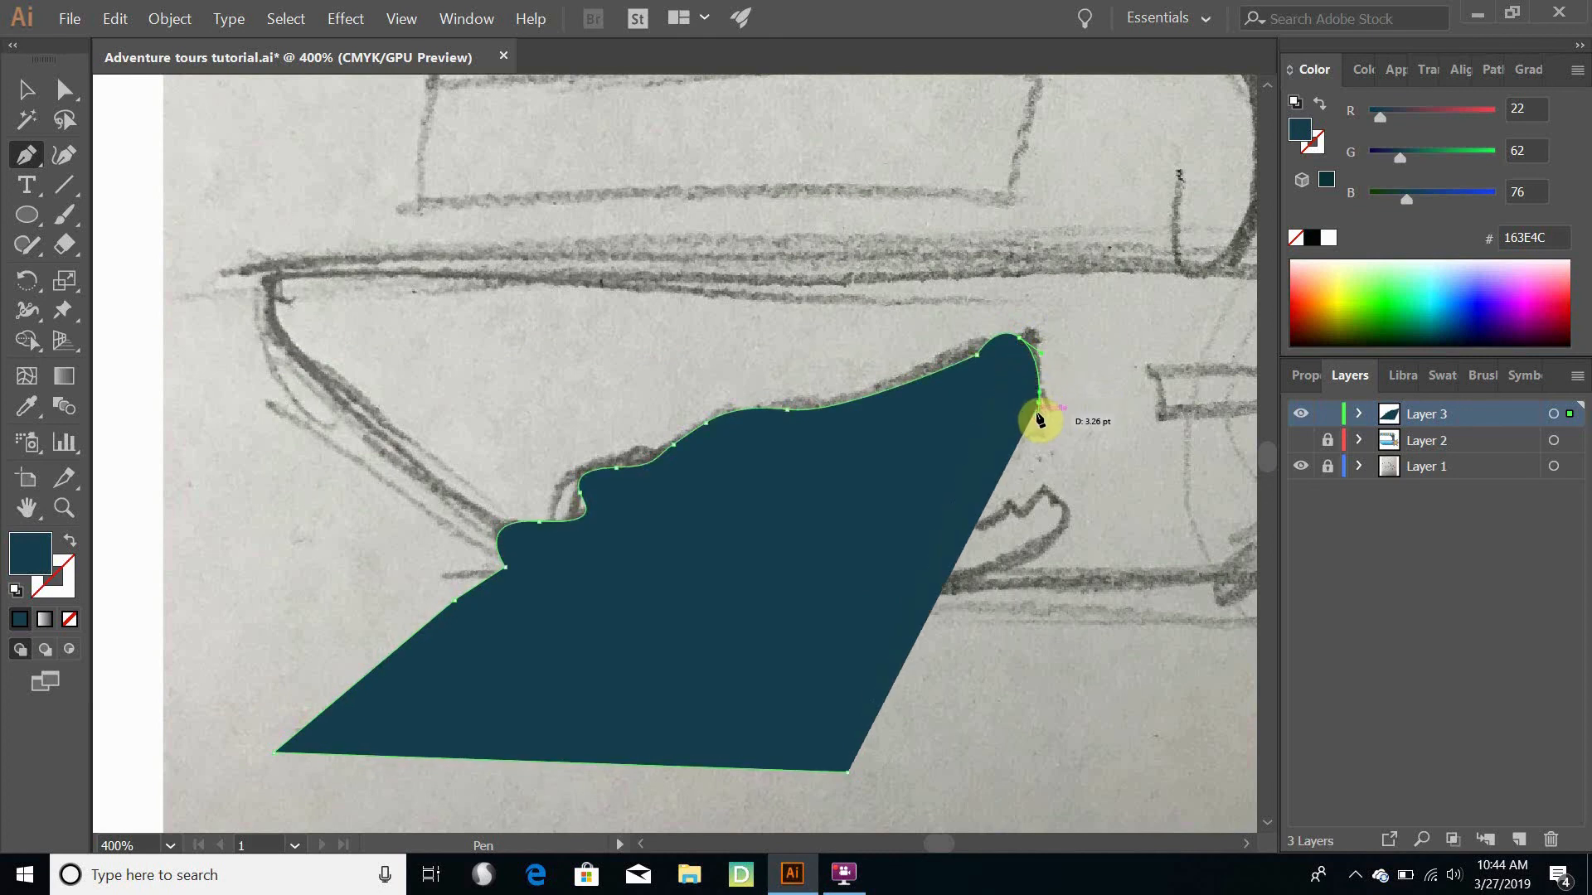
pyautogui.click(1040, 419)
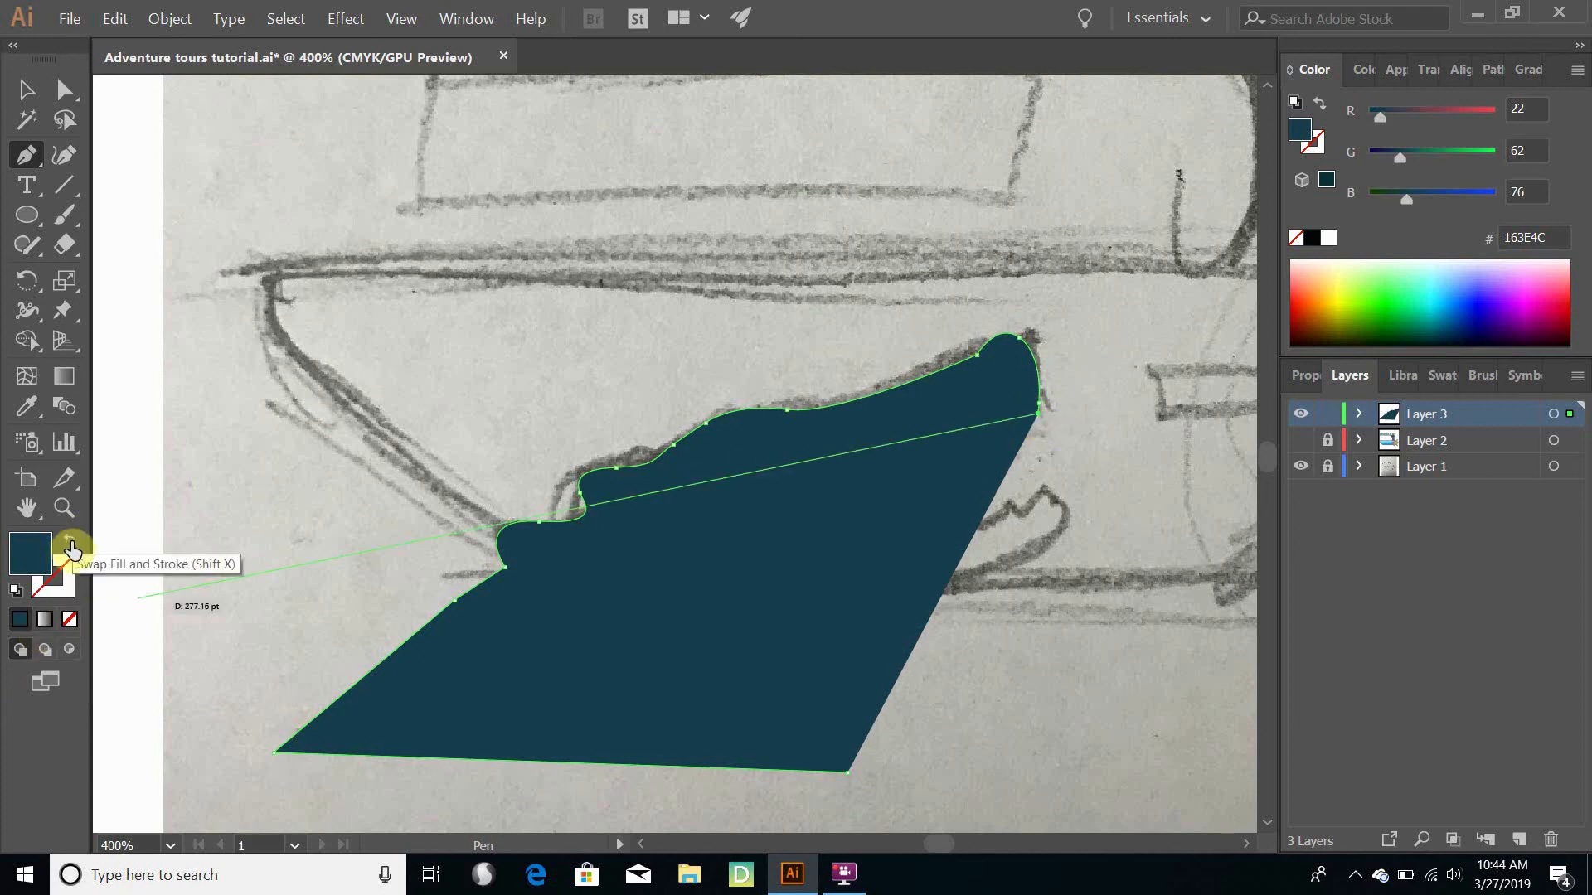
# - Swap the path's fill and stroke, and trace the upper teeth as a straight-edged zigzag back to the corner of the mouth
pyautogui.click(71, 549)
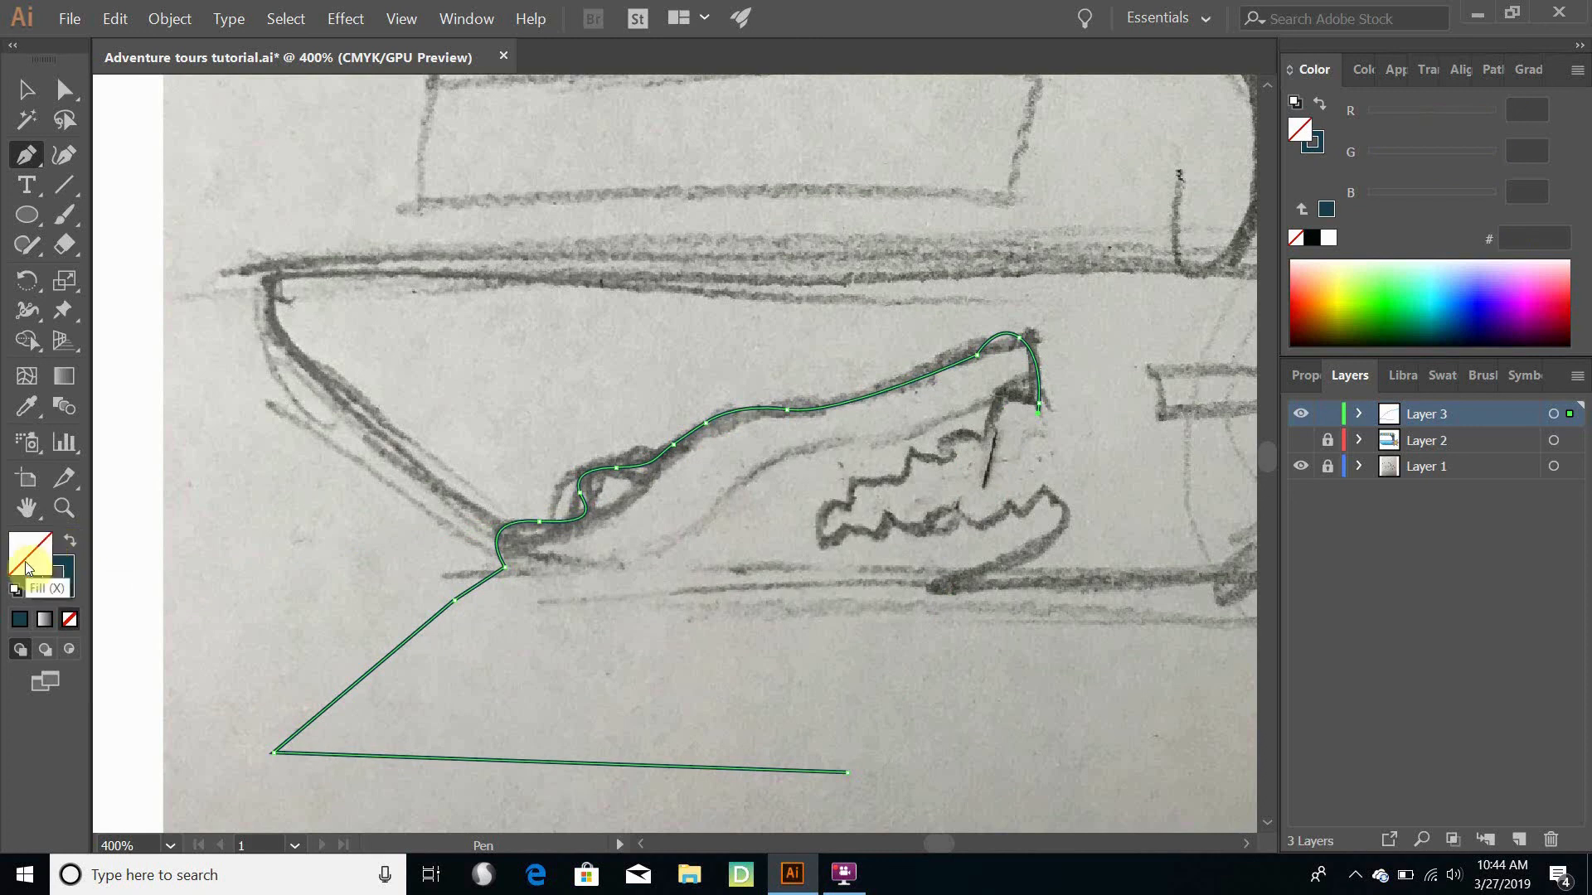
pyautogui.click(65, 578)
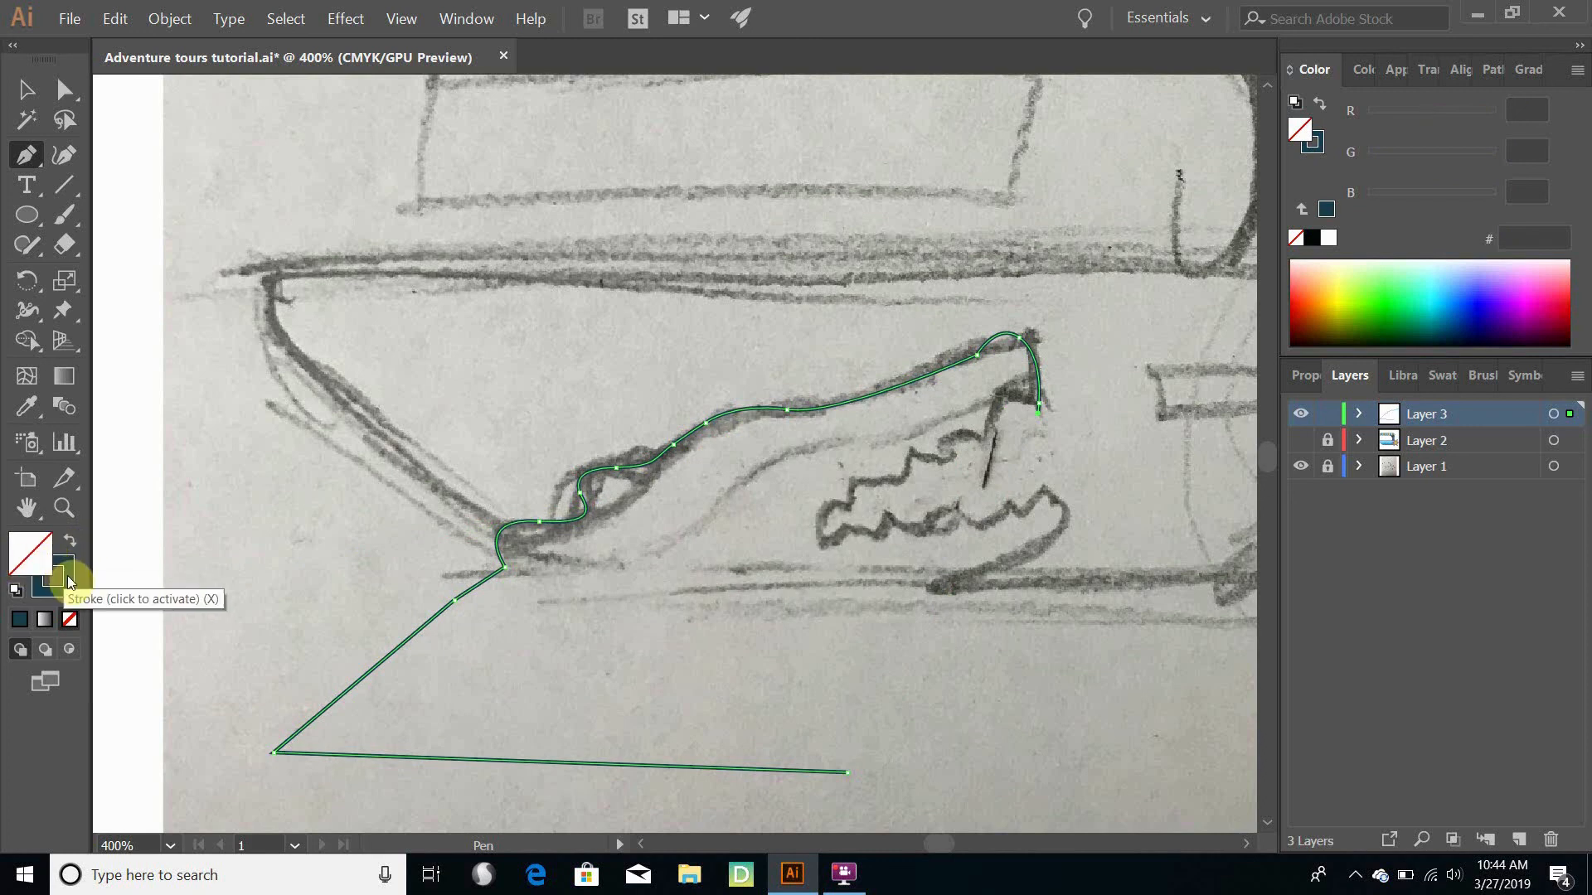
pyautogui.click(997, 400)
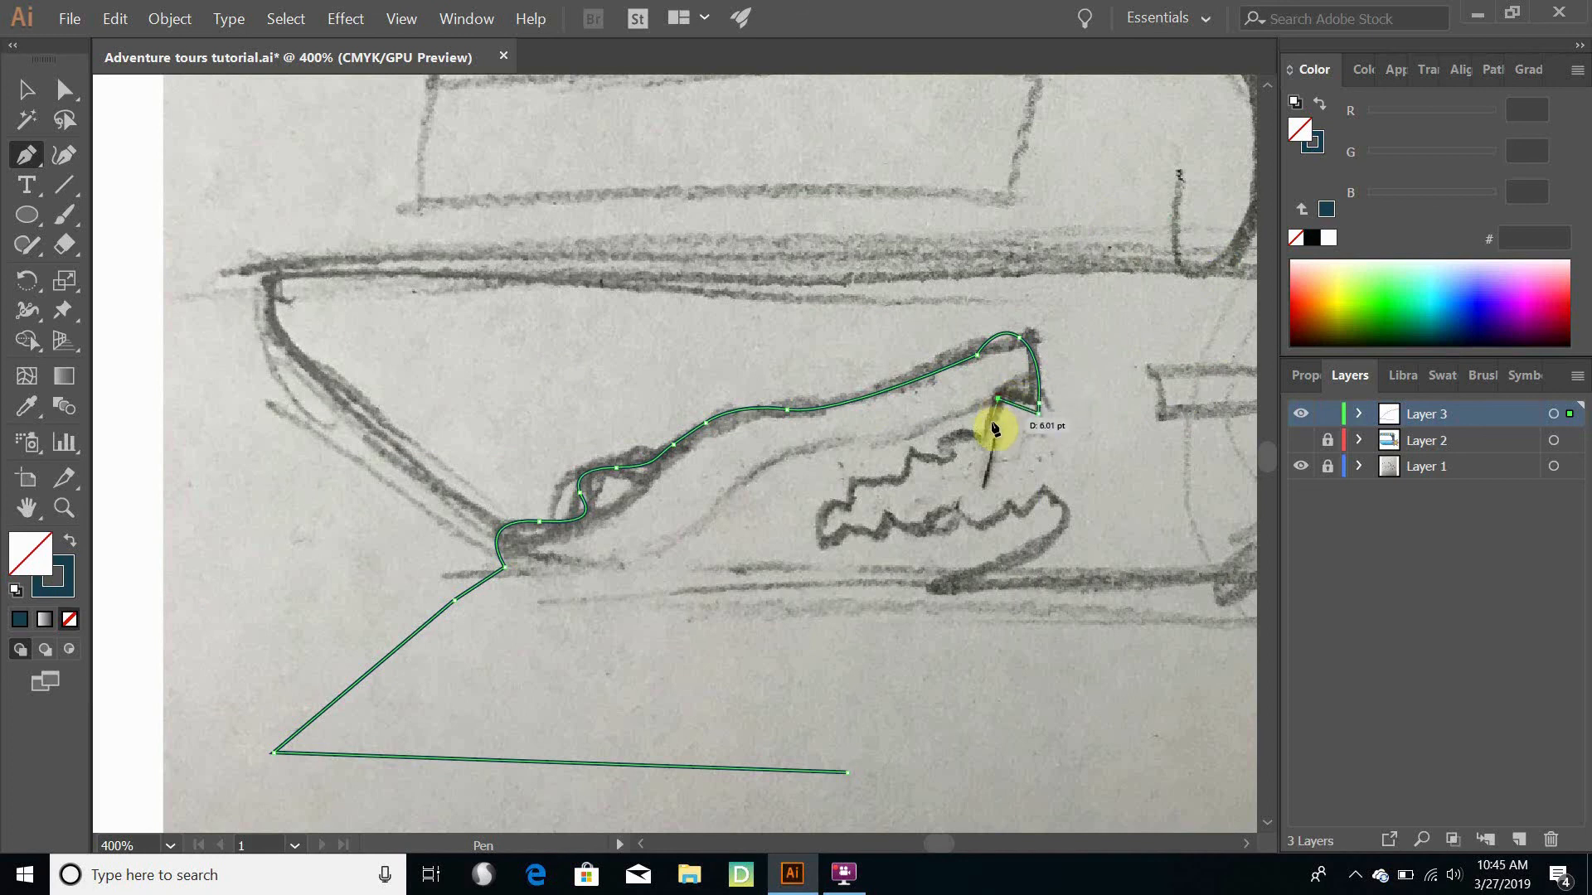
pyautogui.click(992, 438)
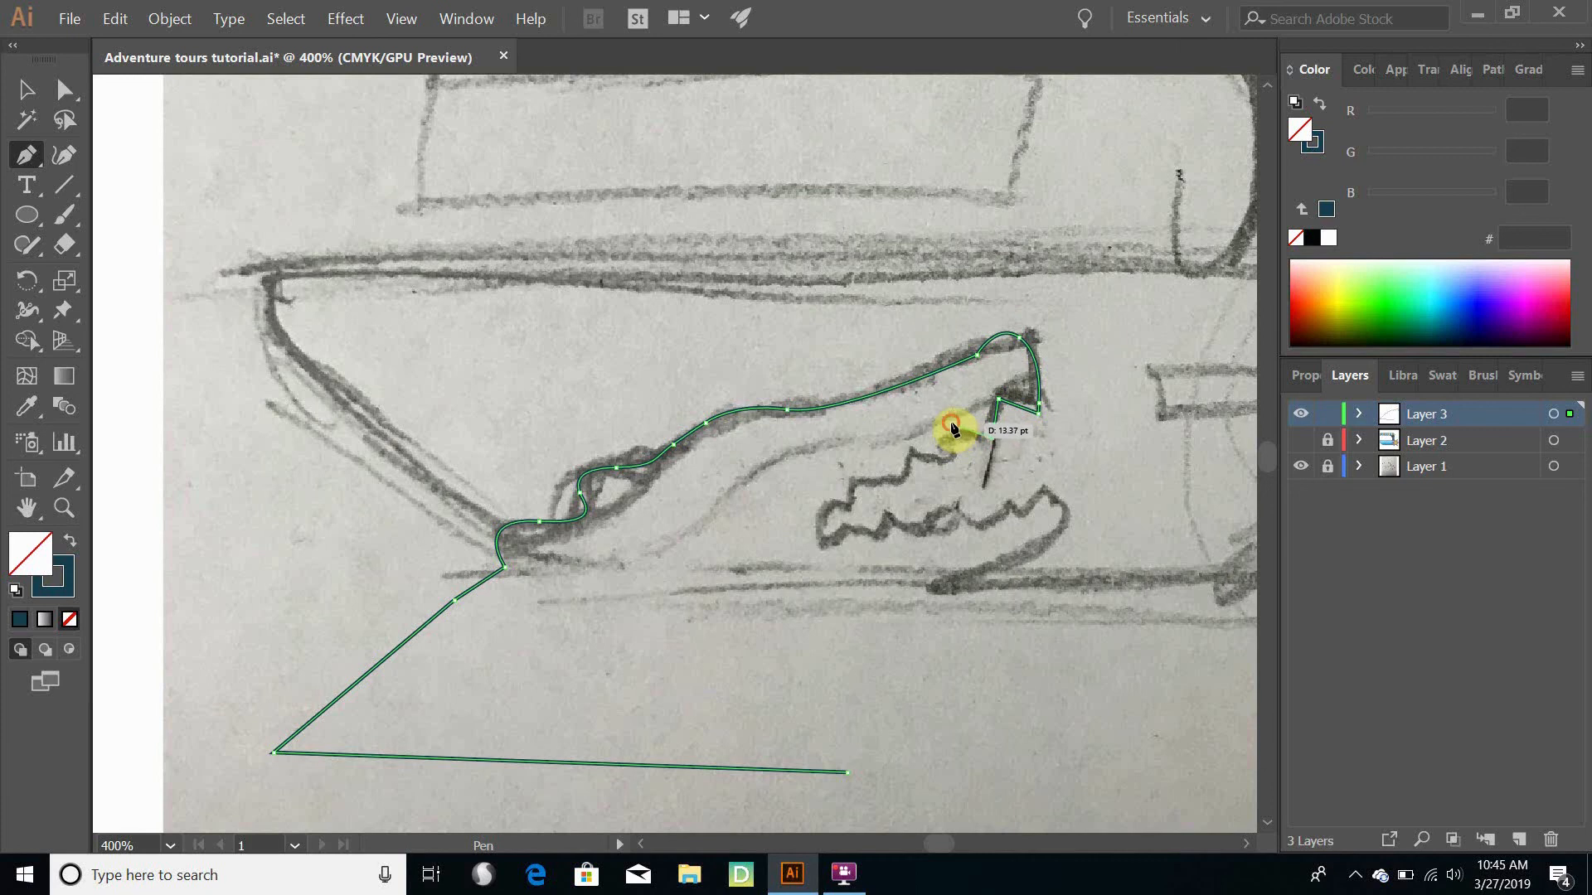
pyautogui.click(950, 422)
pyautogui.click(946, 461)
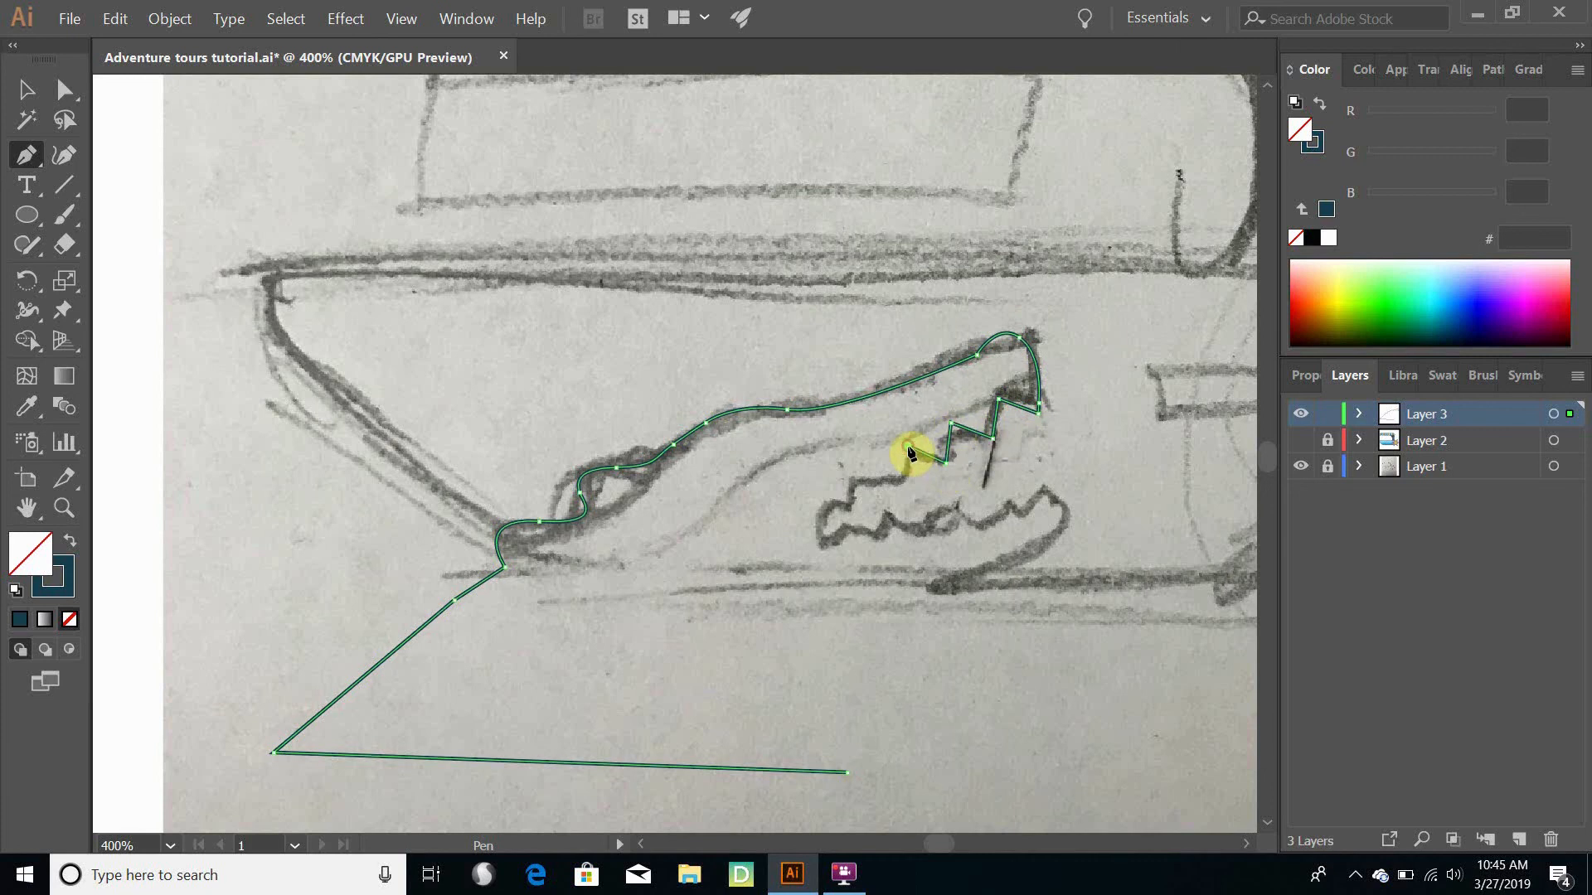
pyautogui.click(907, 448)
pyautogui.click(904, 485)
pyautogui.click(869, 470)
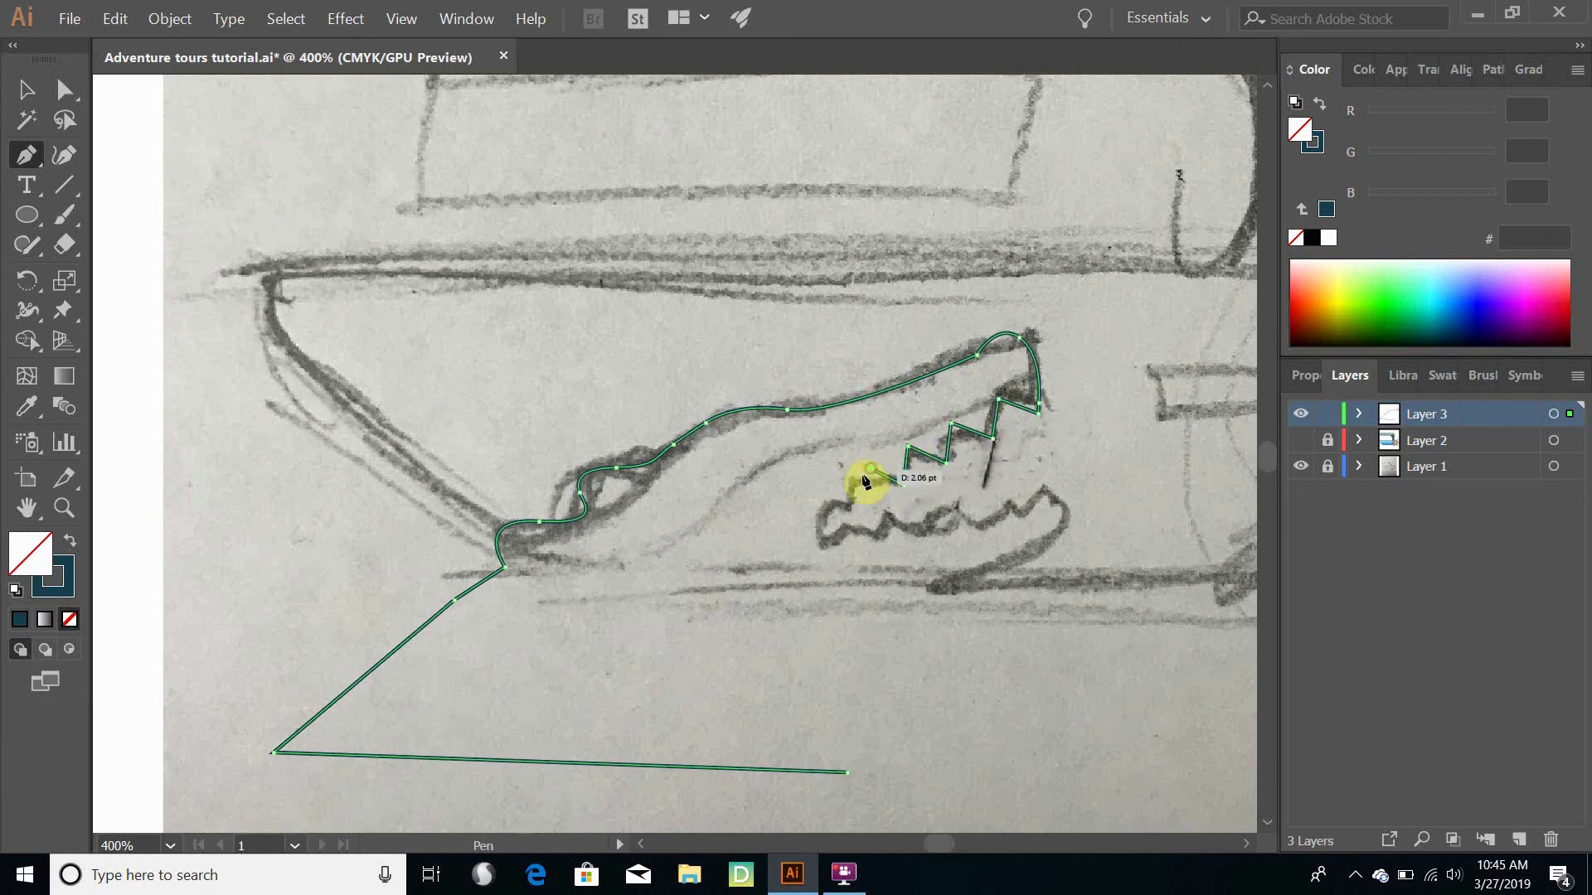
pyautogui.moveTo(862, 501); pyautogui.dragTo(844, 506)
pyautogui.click(827, 500)
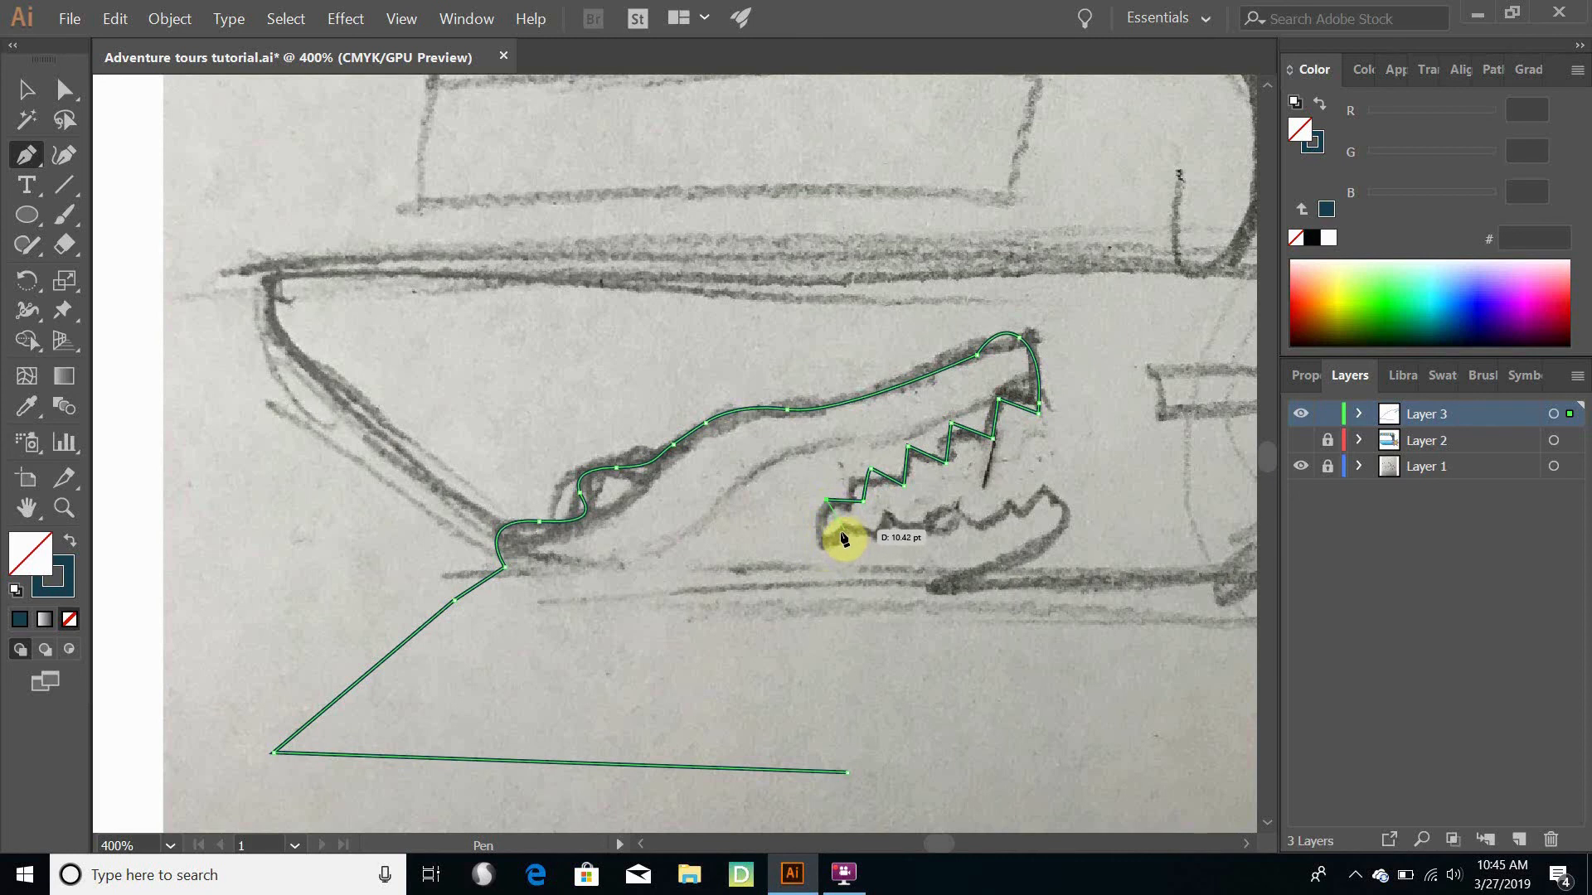
pyautogui.moveTo(840, 534); pyautogui.dragTo(880, 513)
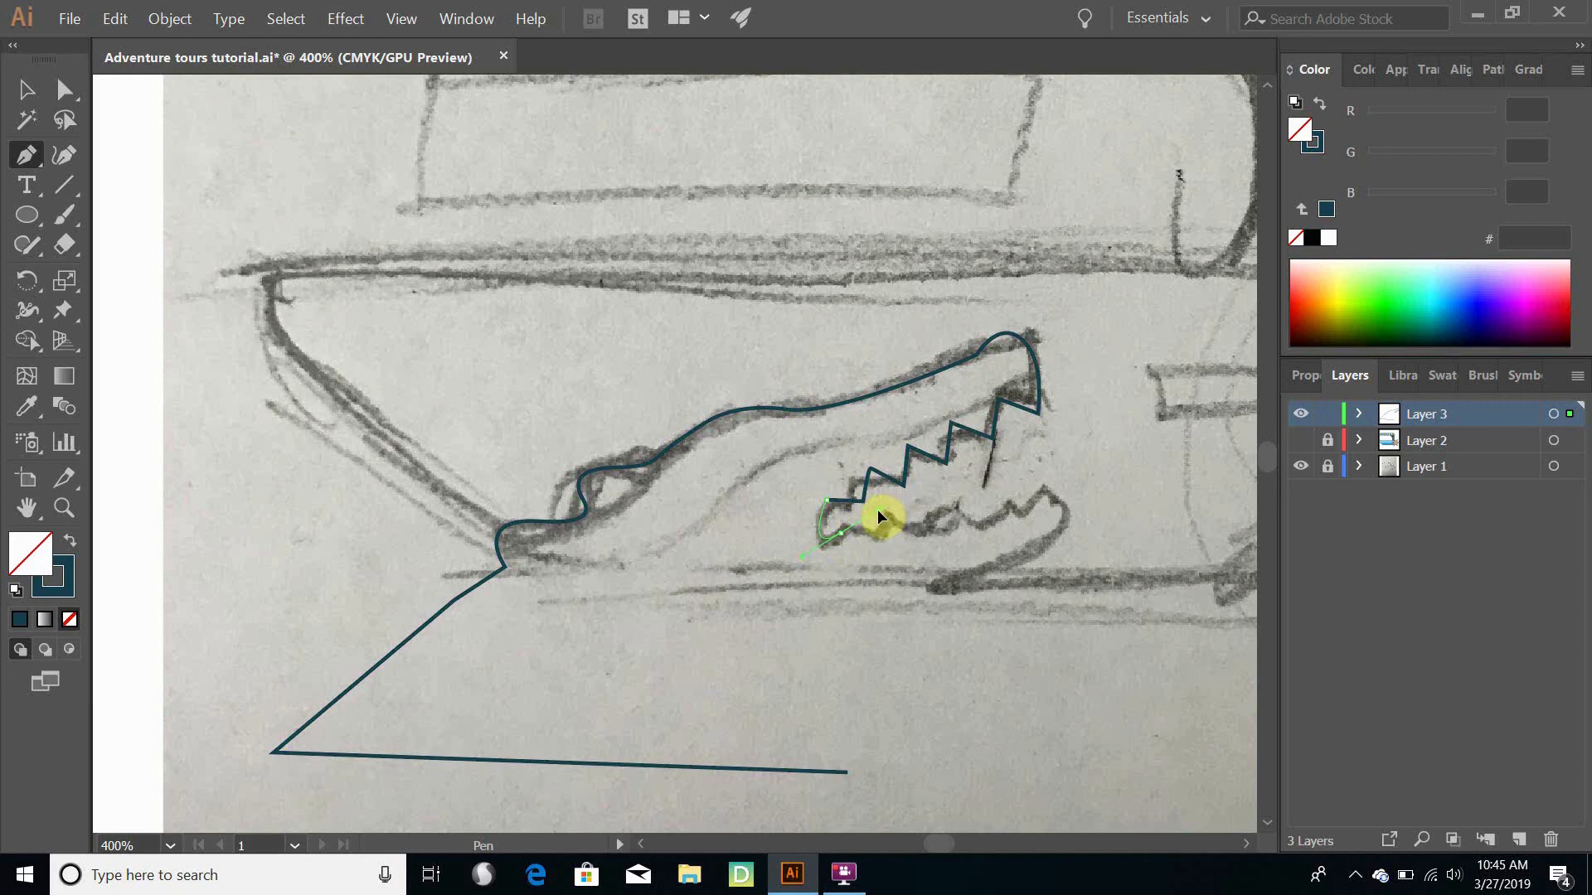
pyautogui.moveTo(880, 515)
pyautogui.mouseDown()
pyautogui.moveTo(863, 499)
pyautogui.moveTo(858, 527)
pyautogui.moveTo(878, 522)
pyautogui.mouseUp()
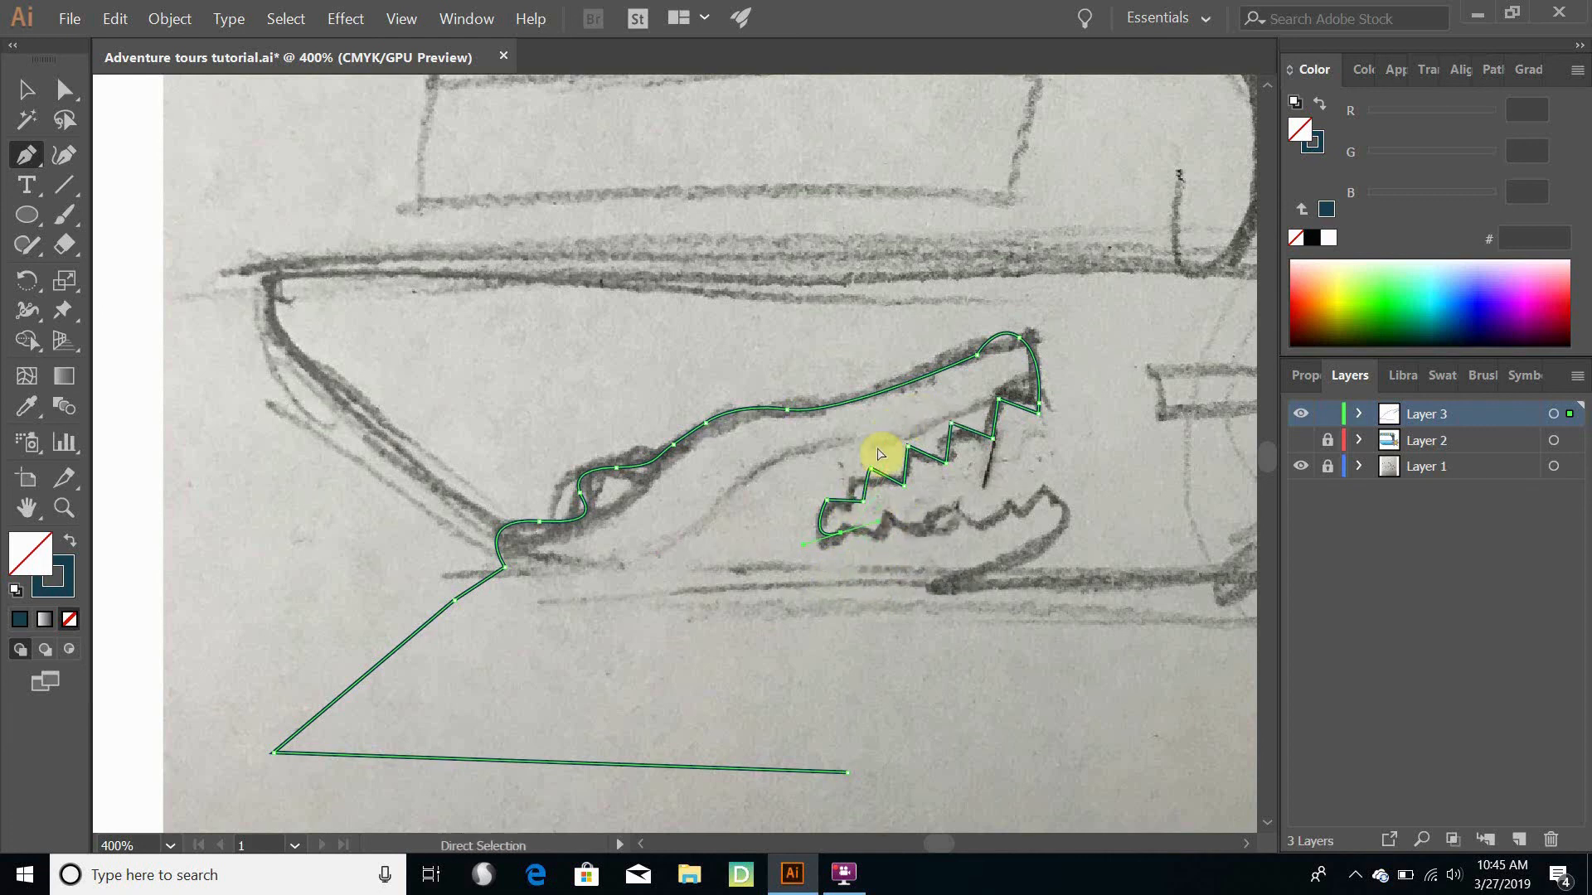
pyautogui.hotkey('ctrl', 'z')
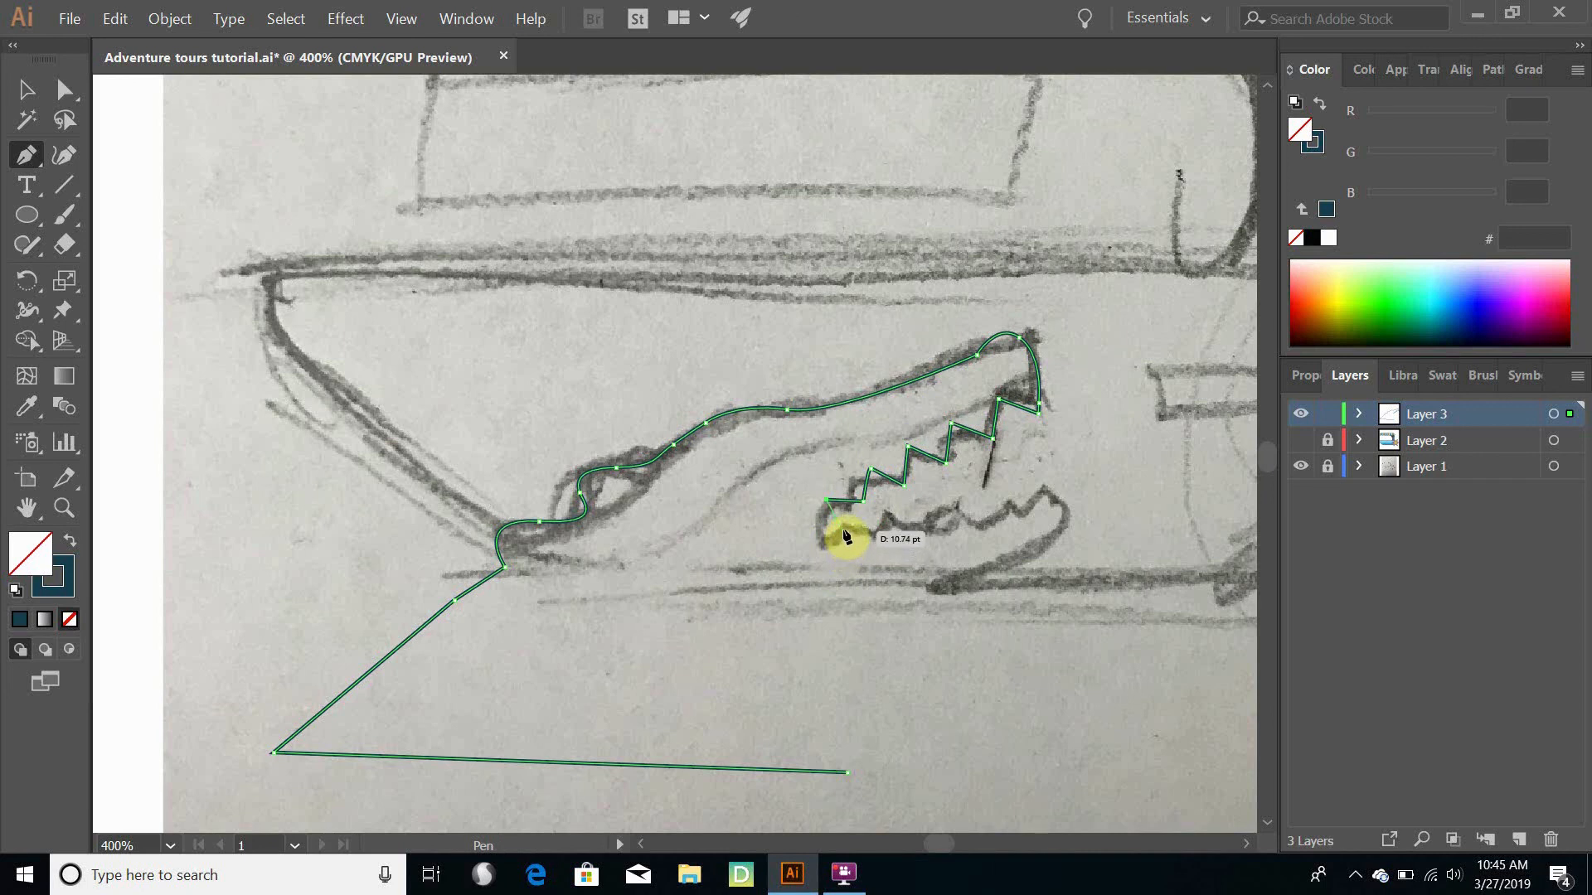
# - Curve the path around the back corner of the mouth and trace the lower teeth as a zigzag toward the jaw tip
pyautogui.keyDown('ctrl'); pyautogui.click(844, 534); pyautogui.keyUp('ctrl')
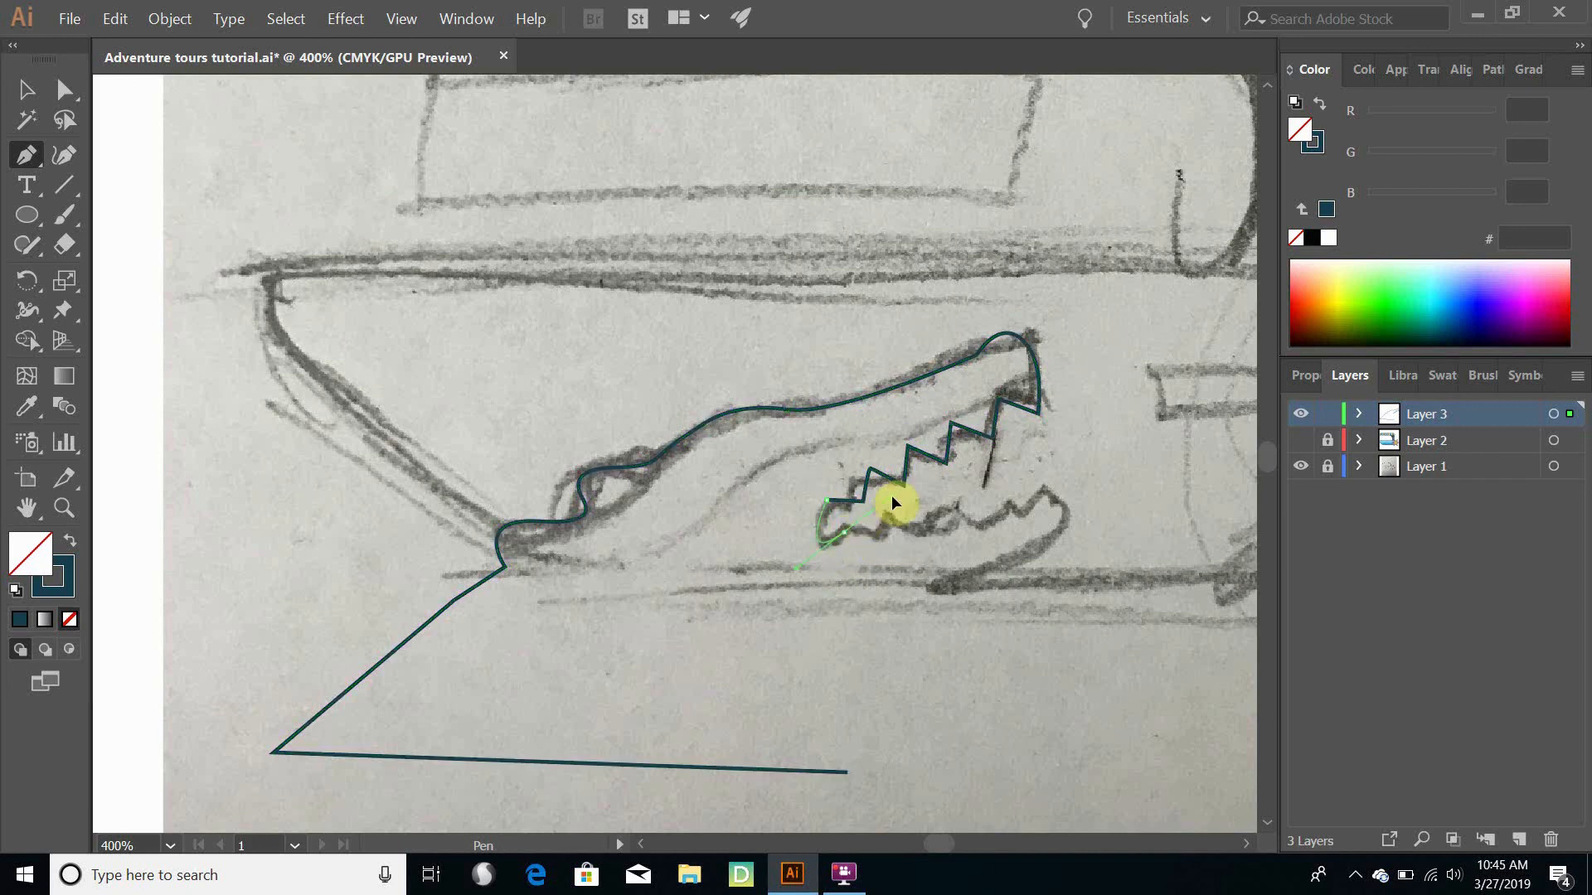
pyautogui.moveTo(892, 495); pyautogui.dragTo(892, 524)
pyautogui.moveTo(858, 538); pyautogui.dragTo(880, 541)
pyautogui.click(878, 537)
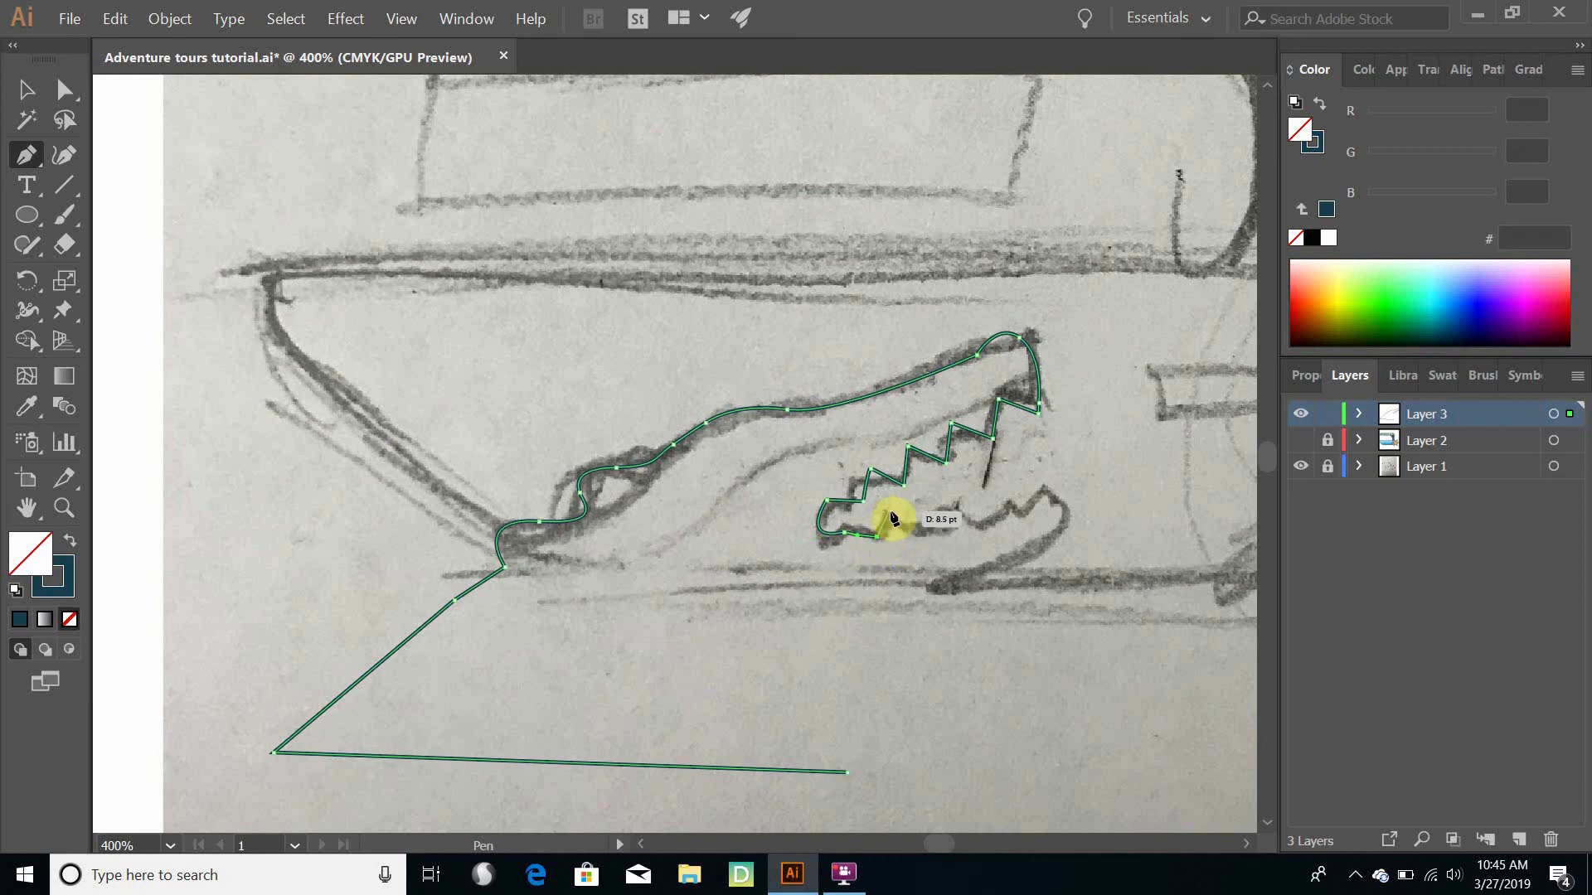
pyautogui.click(890, 512)
pyautogui.click(921, 527)
pyautogui.click(938, 499)
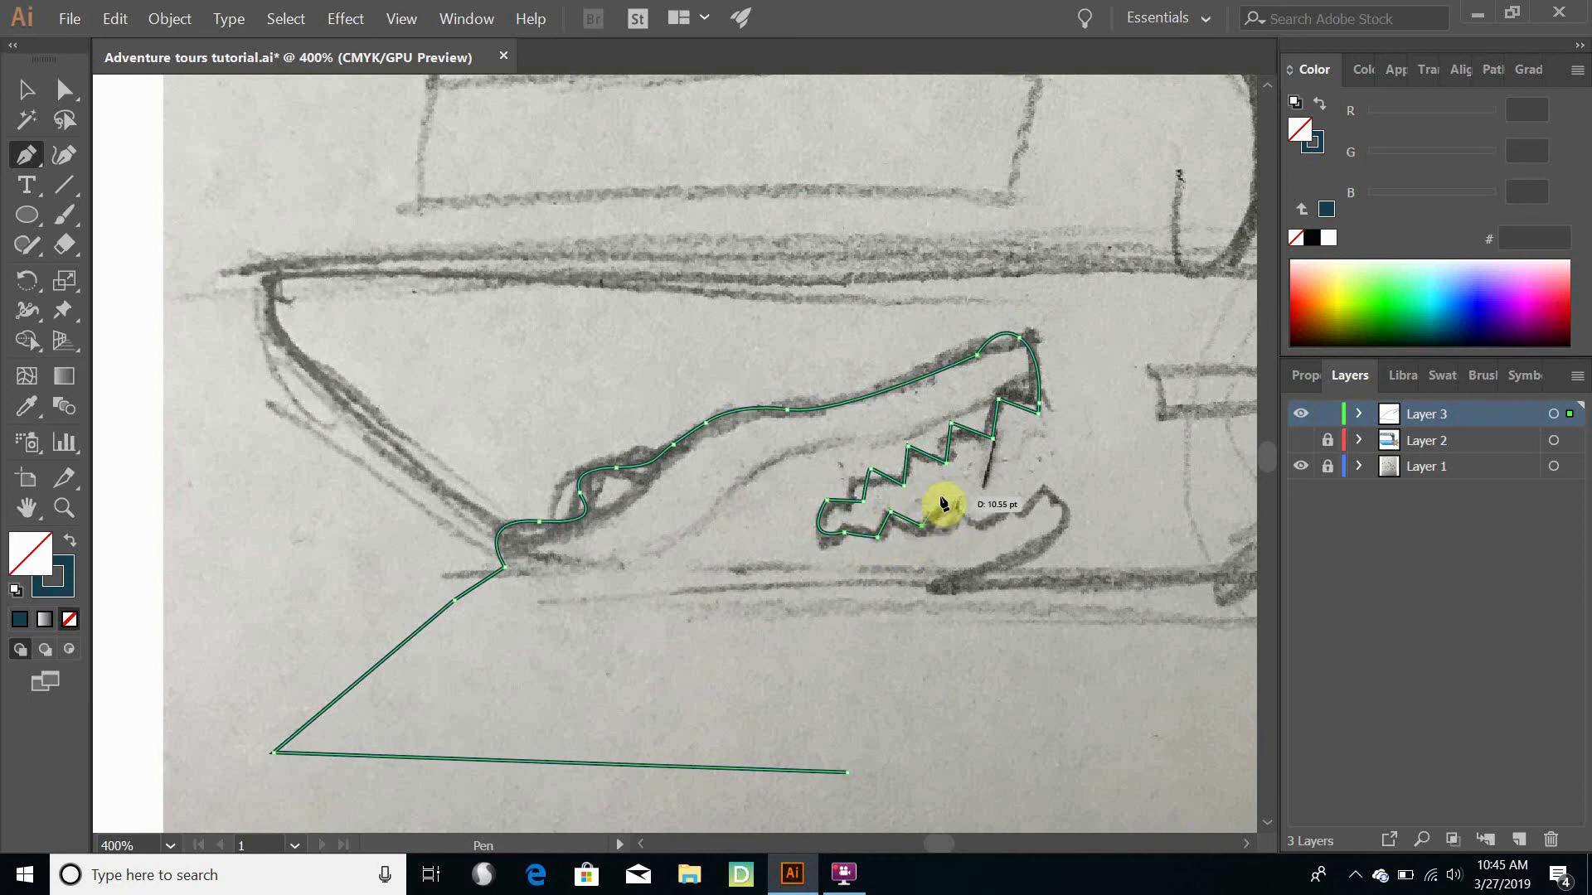
pyautogui.click(968, 523)
pyautogui.click(981, 493)
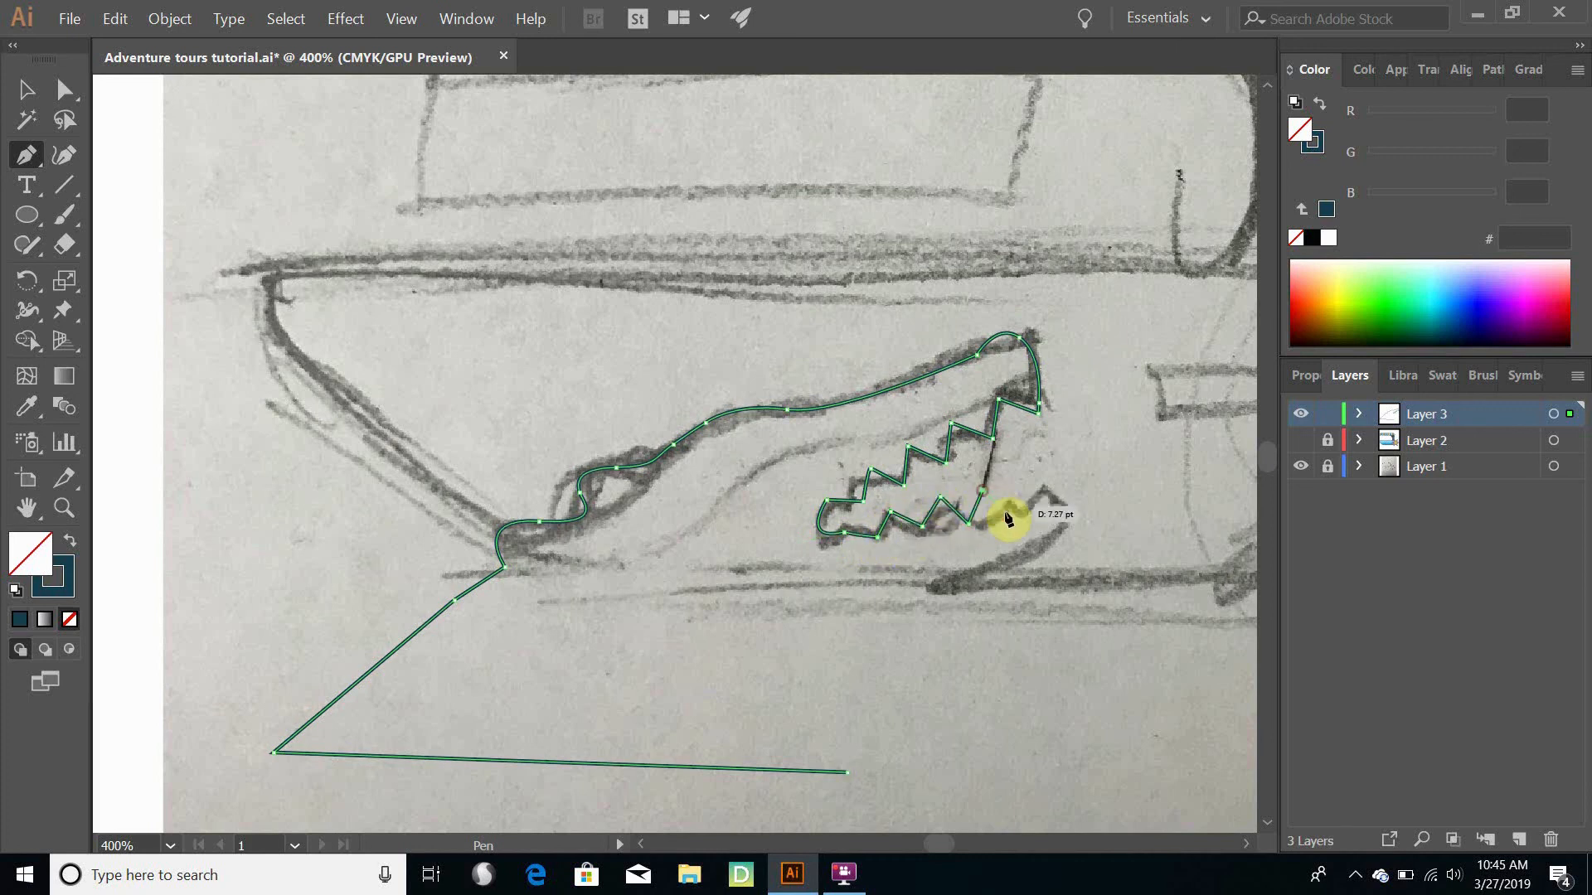
# - Trace the rounded jaw tip and lower jaw past the hull's bottom edge, and close the path at the base's starting corner
pyautogui.moveTo(1009, 514); pyautogui.dragTo(867, 623)
pyautogui.moveTo(833, 693); pyautogui.dragTo(843, 743)
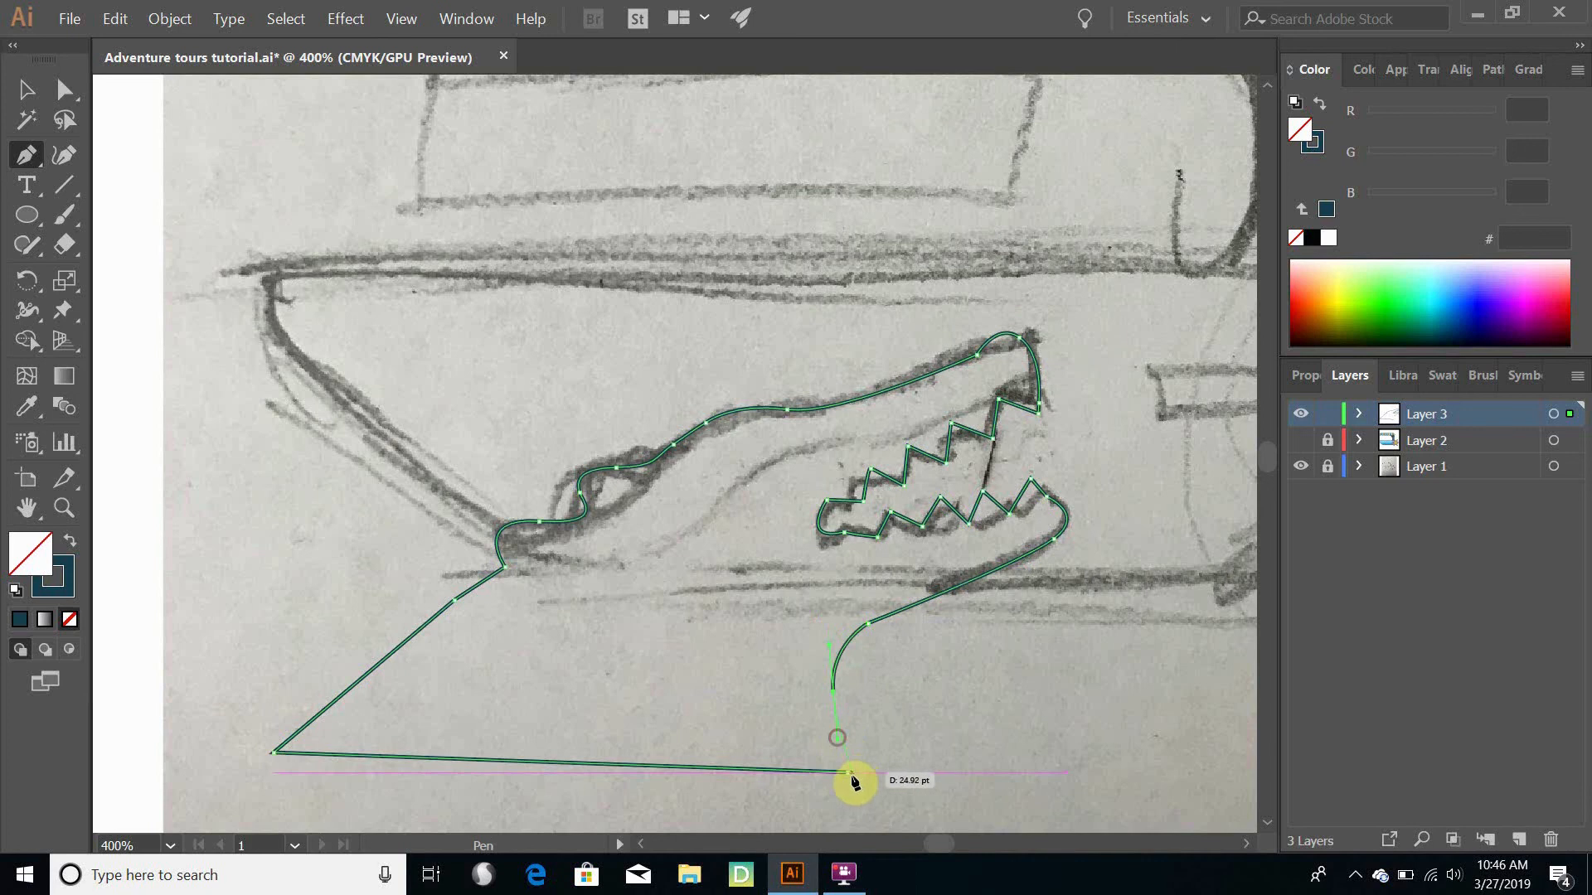
pyautogui.click(846, 773)
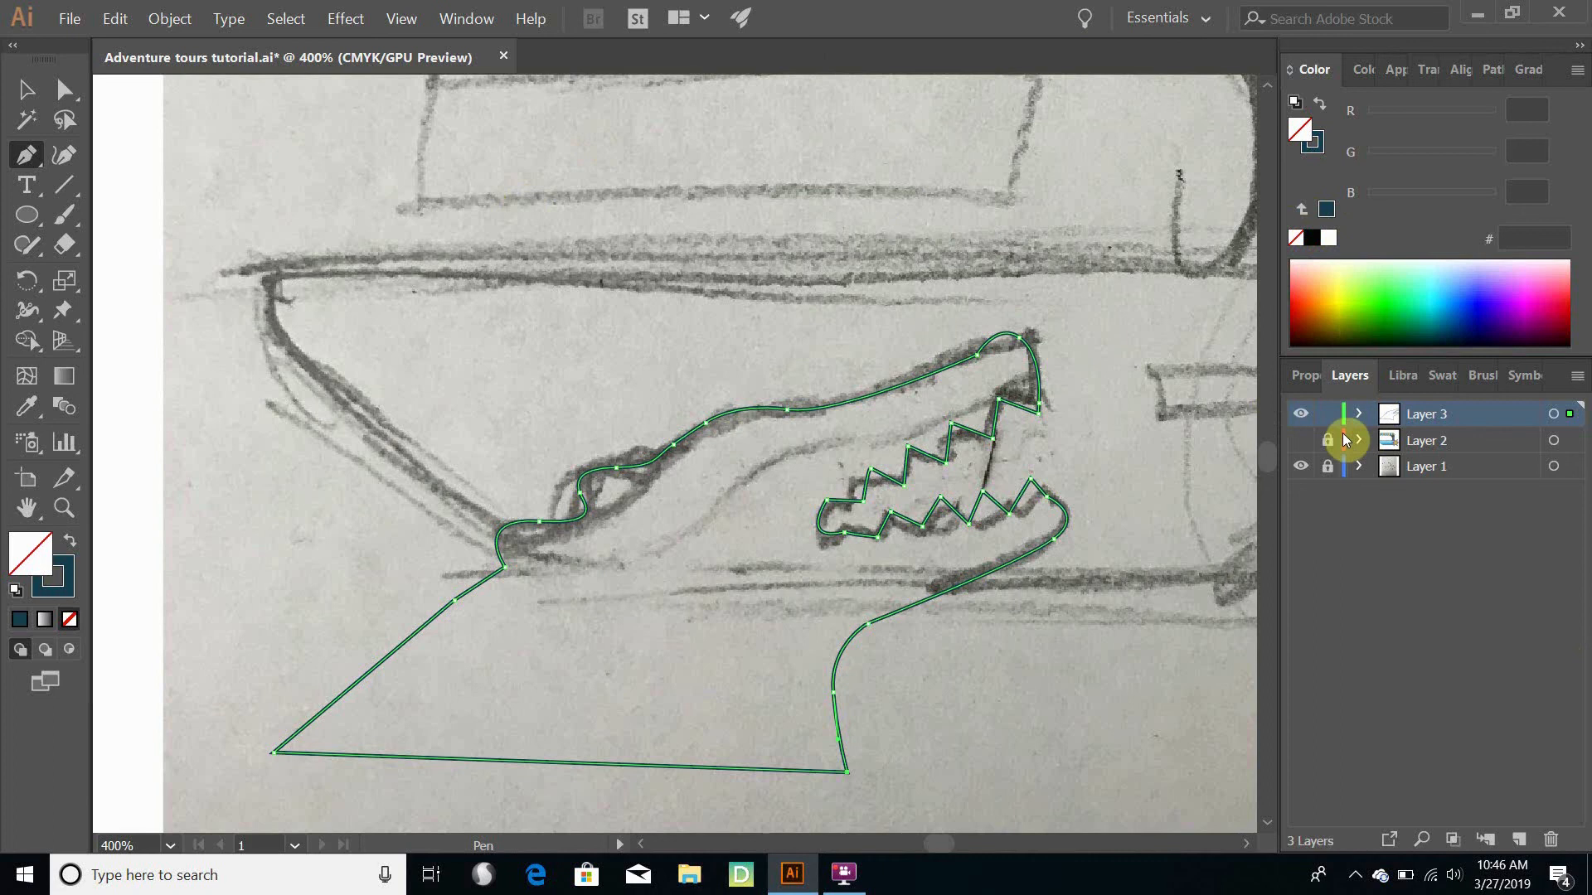
# - Show Layer 2 with the boat artwork and select the toothed head outline lying over the hull
pyautogui.click(1301, 440)
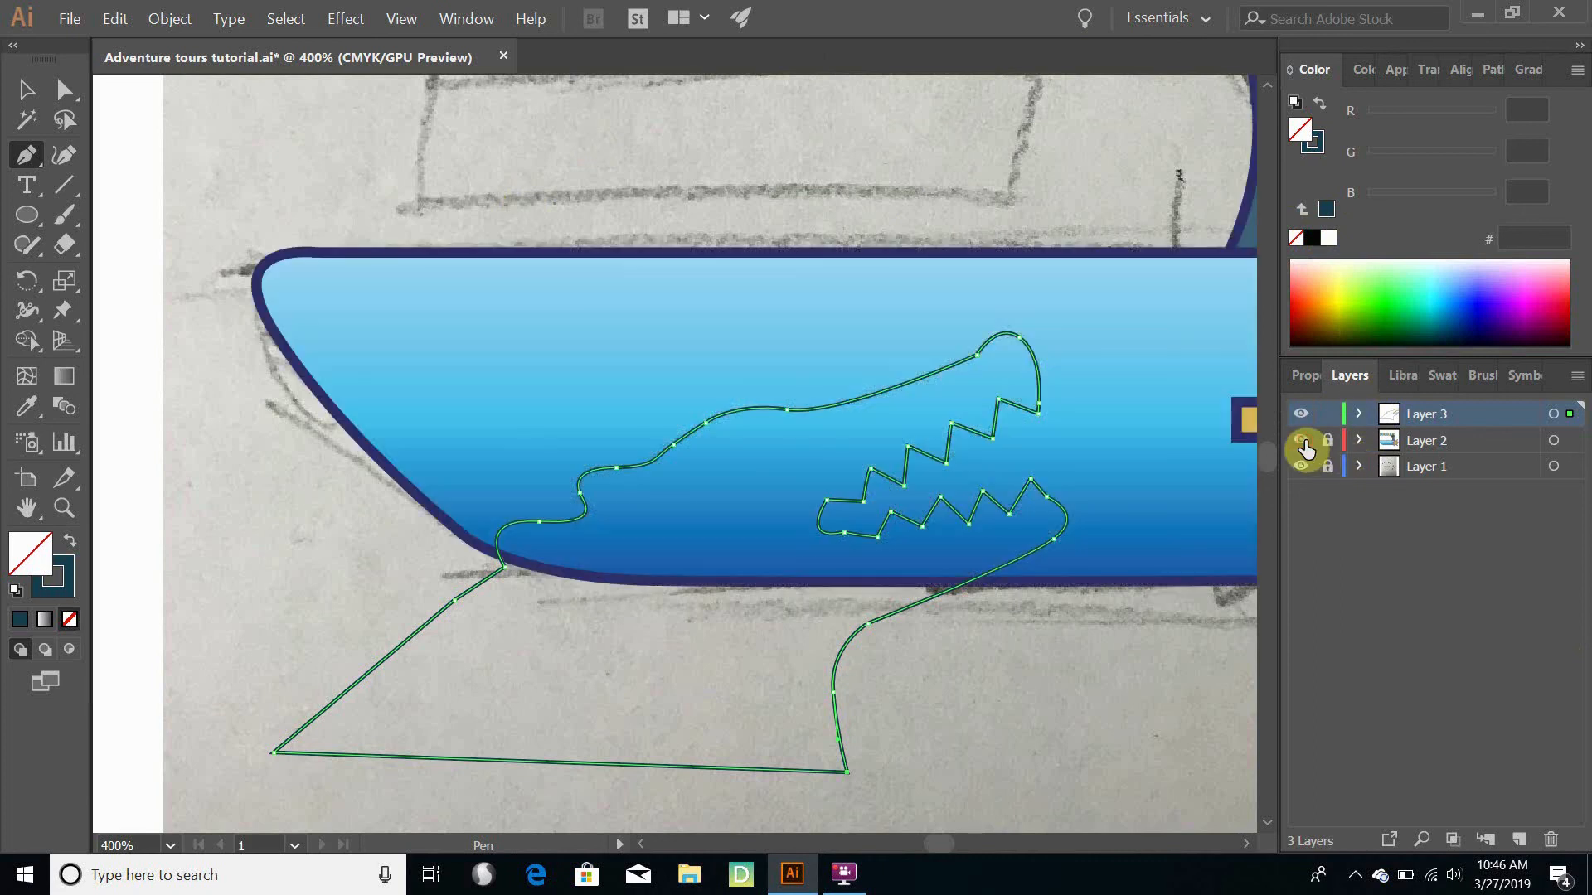
pyautogui.click(1327, 442)
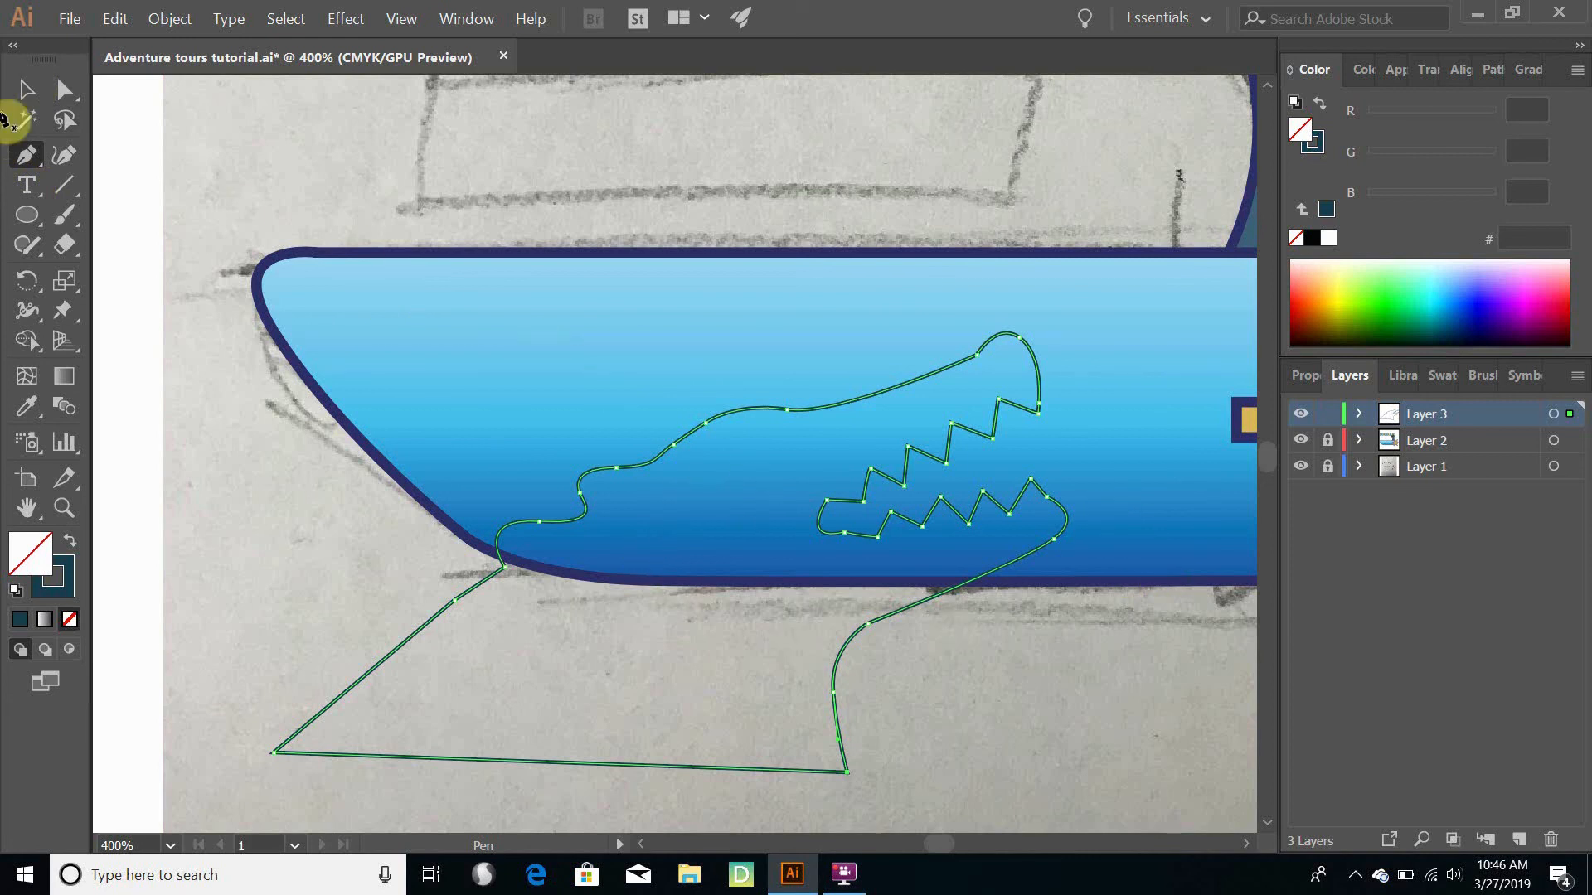
pyautogui.click(25, 89)
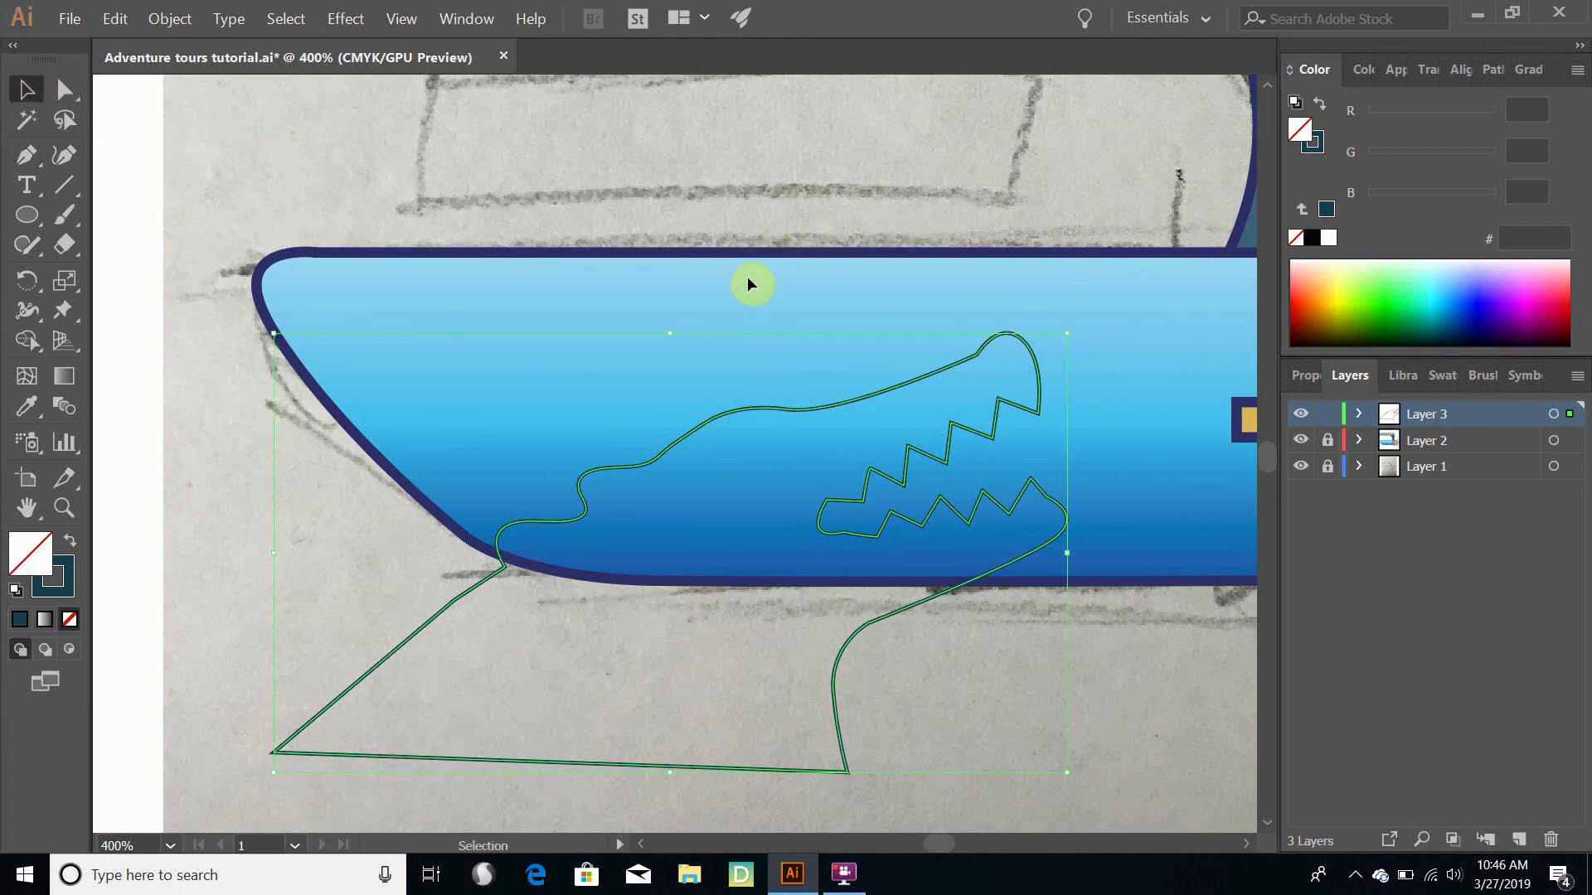
pyautogui.click(780, 308)
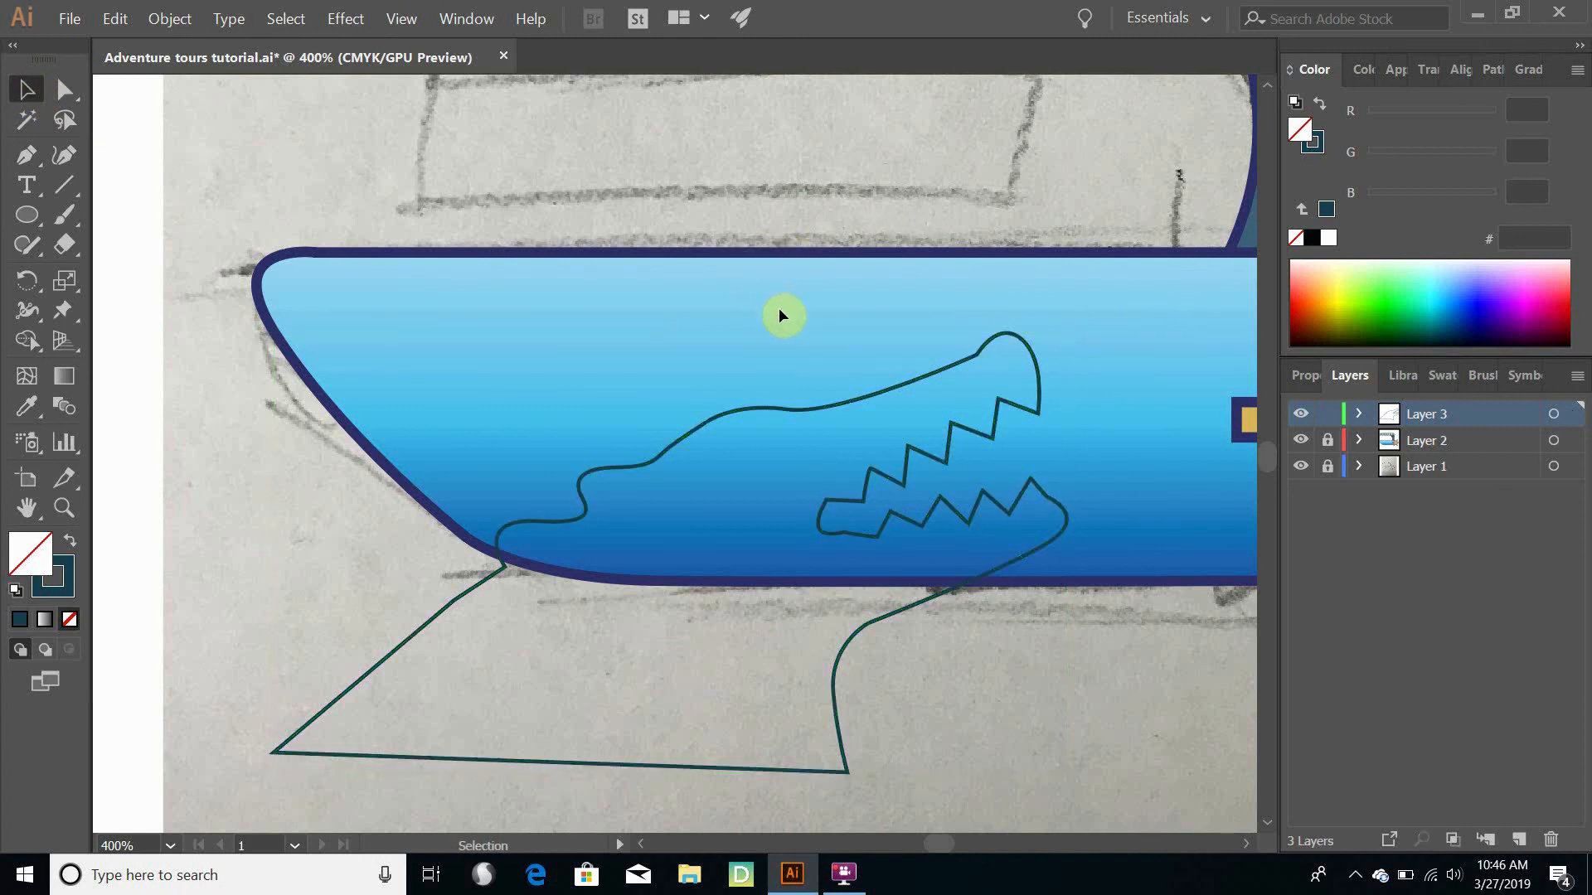
pyautogui.click(837, 415)
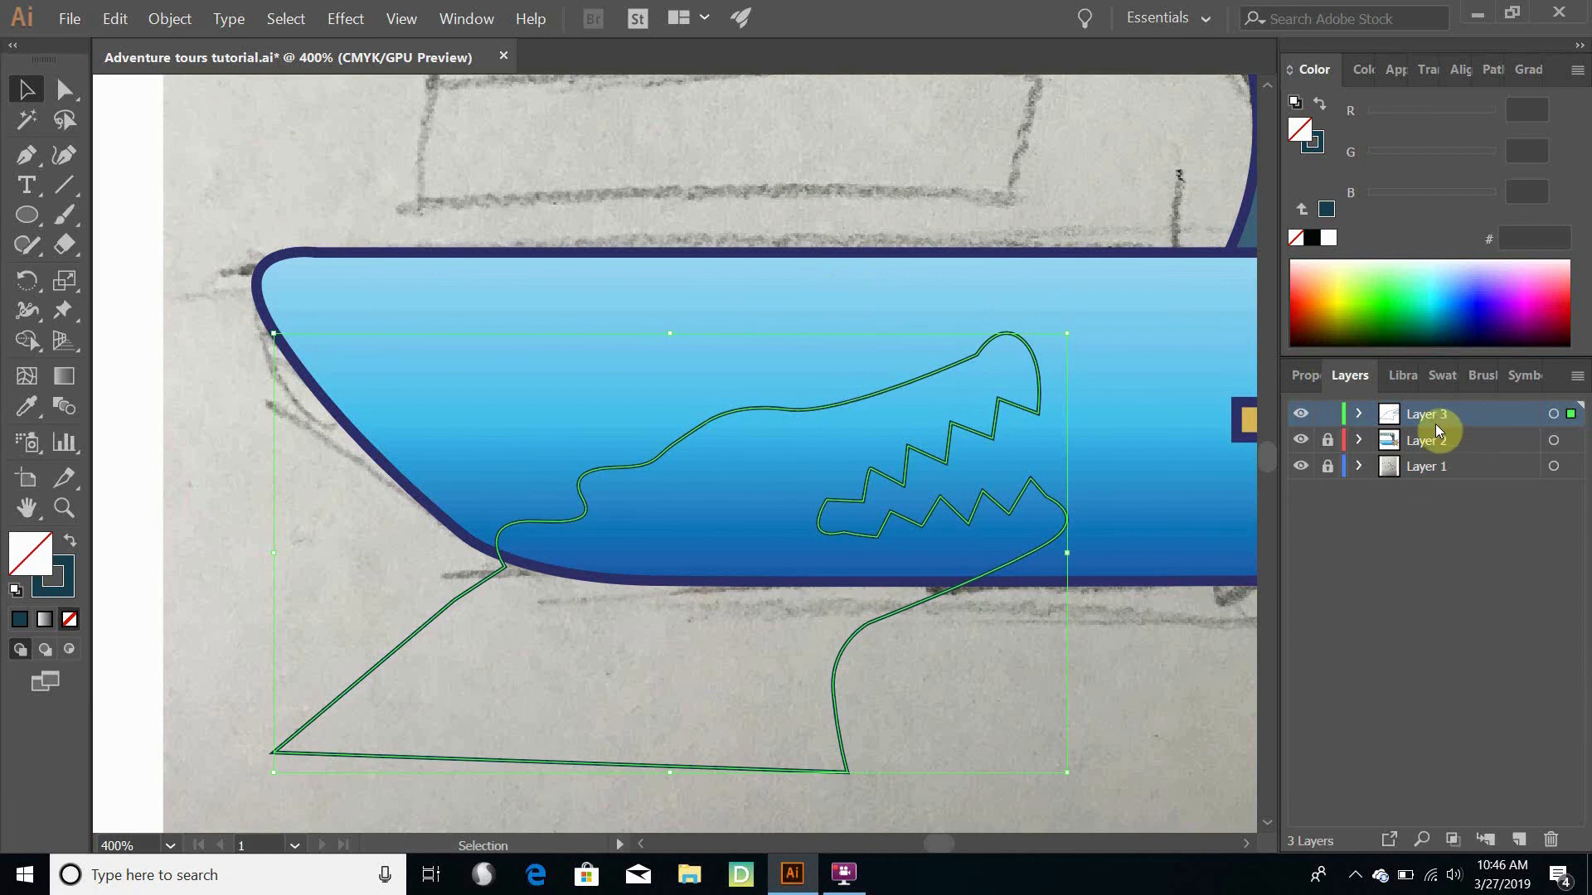
# - Move the toothed head path from Layer 3 to the top of the unlocked Layer 2, and delete the emptied Layer 3
pyautogui.click(1358, 414)
pyautogui.click(1360, 466)
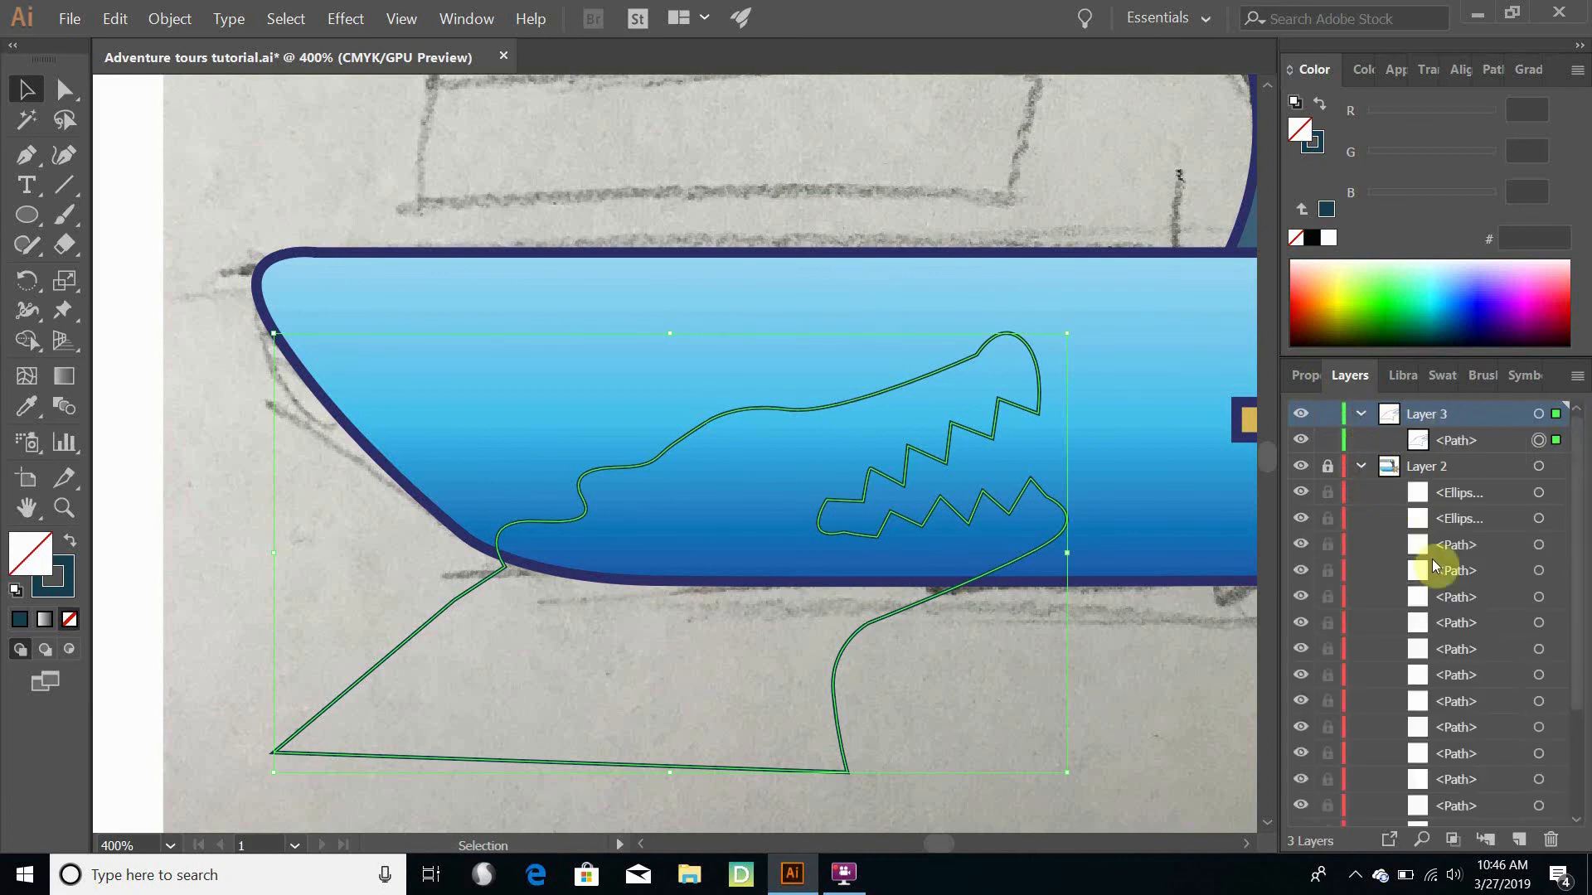
pyautogui.click(1328, 471)
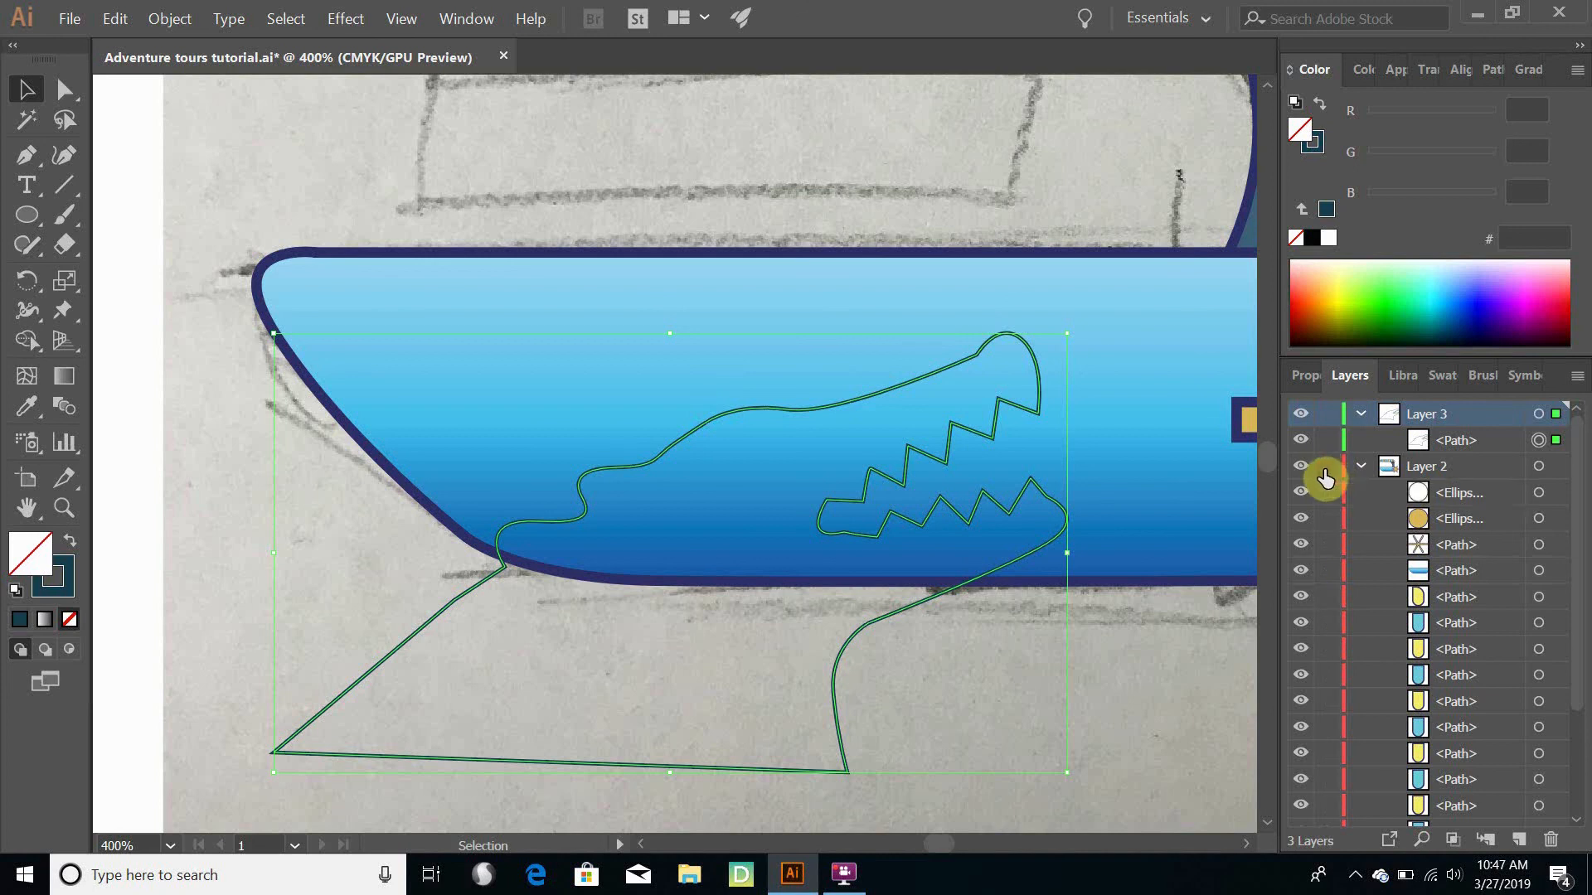
pyautogui.click(1454, 447)
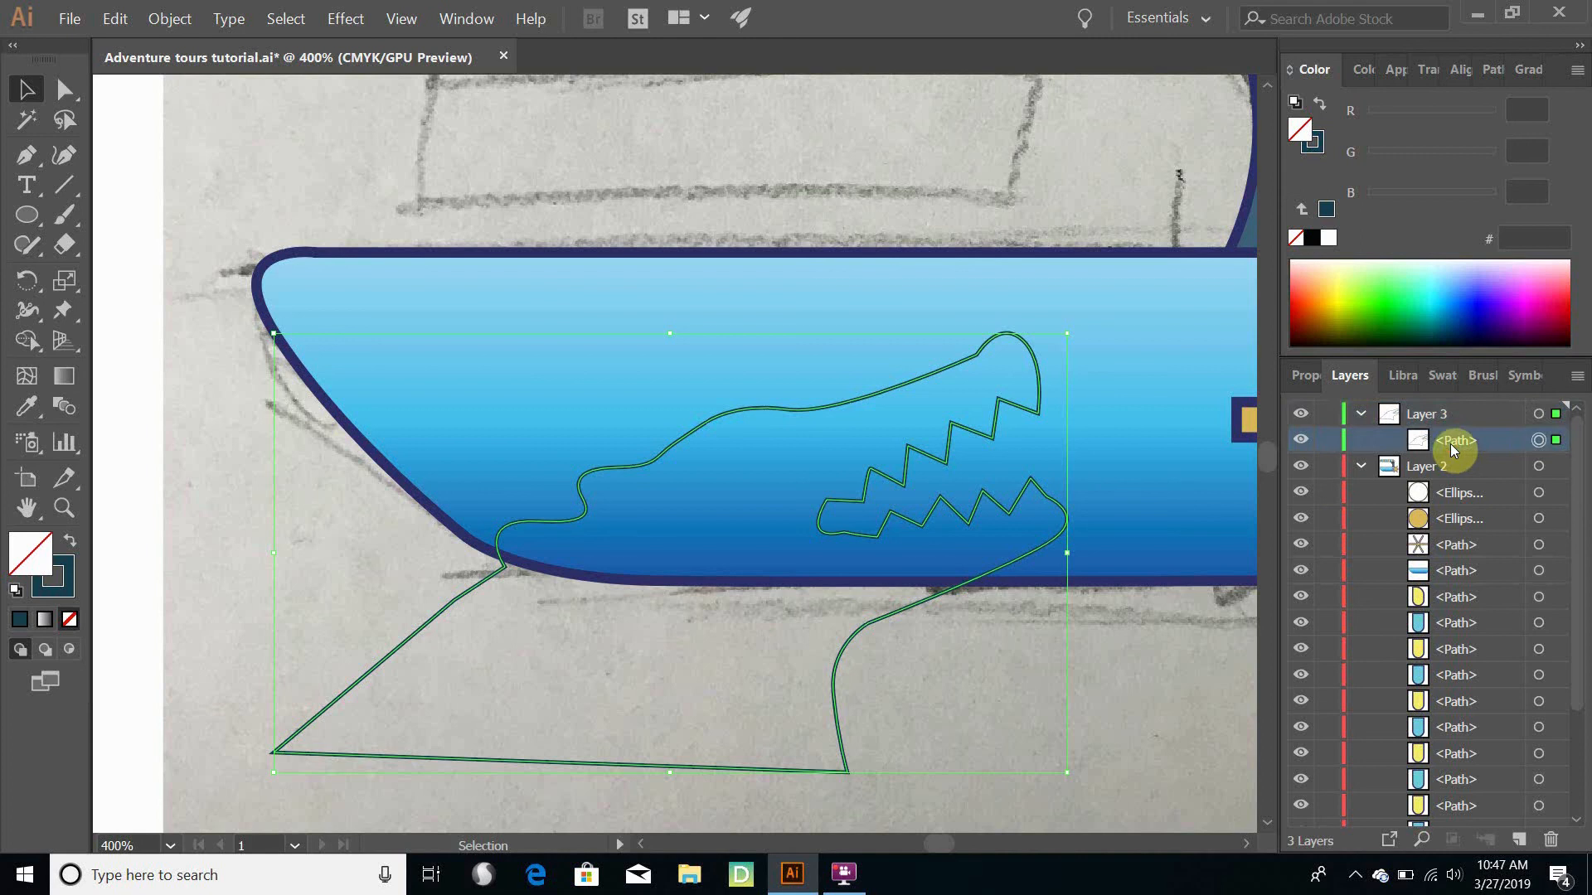
pyautogui.moveTo(1457, 449); pyautogui.dragTo(1464, 467)
pyautogui.moveTo(1467, 493); pyautogui.dragTo(1463, 491)
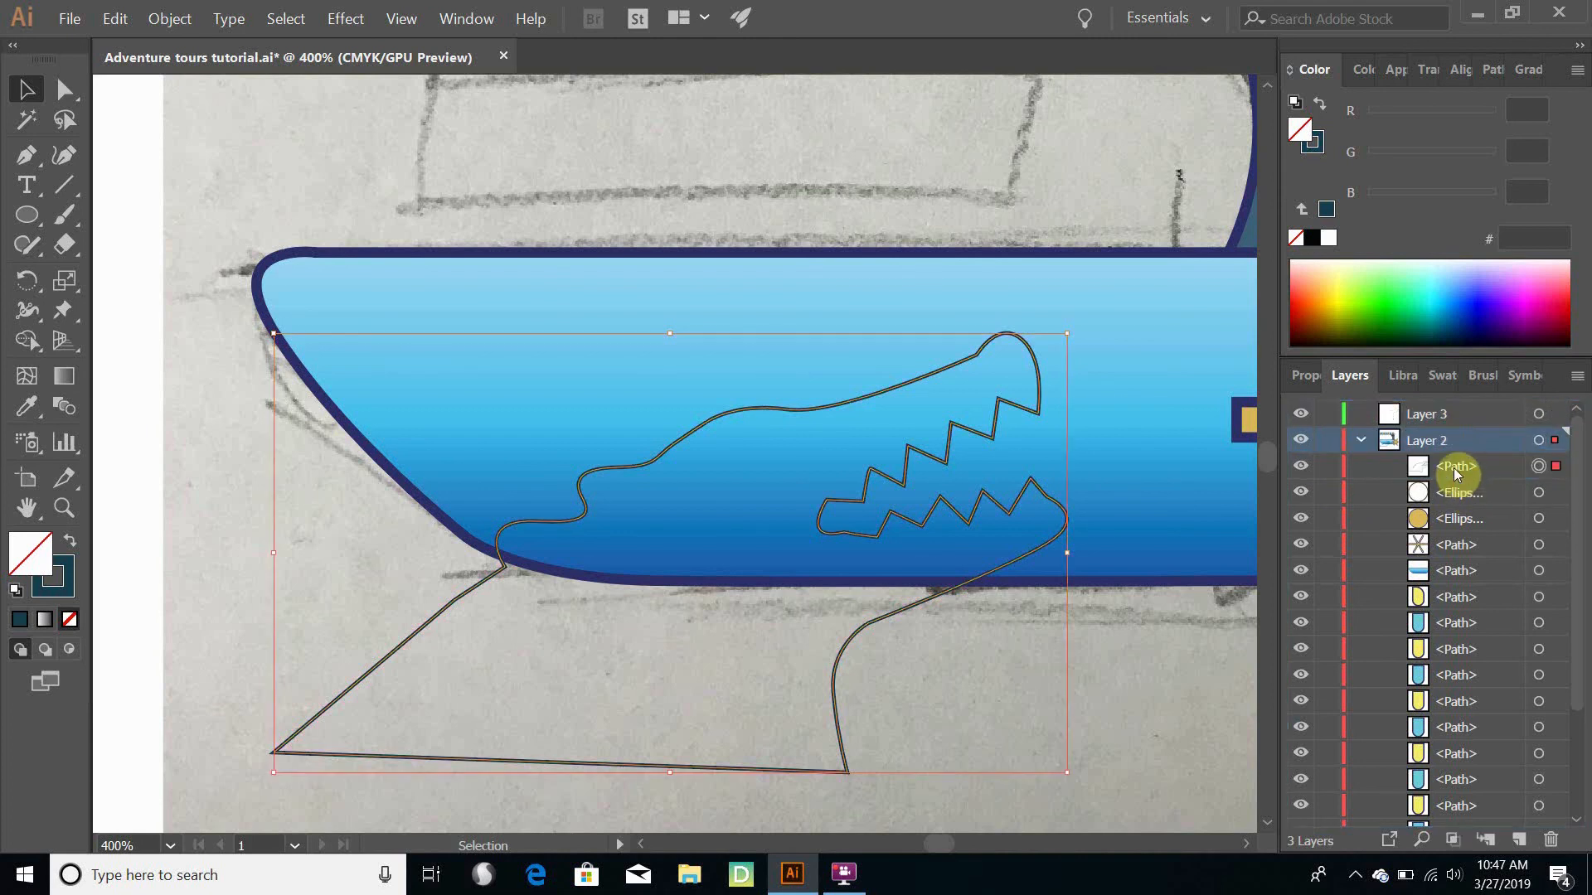
pyautogui.click(1424, 421)
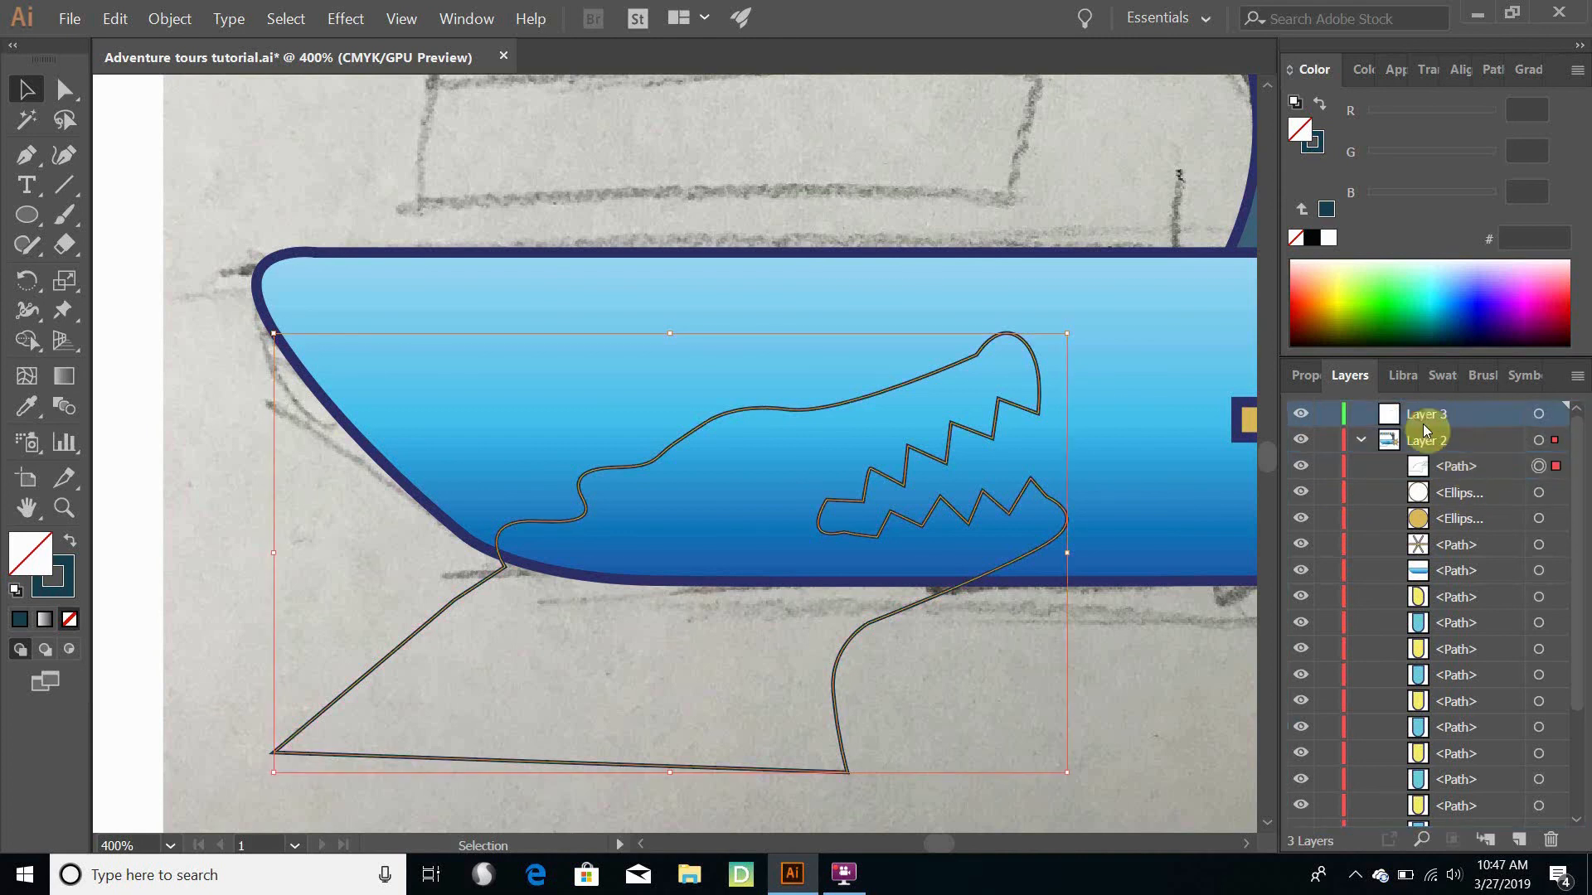
pyautogui.click(1540, 837)
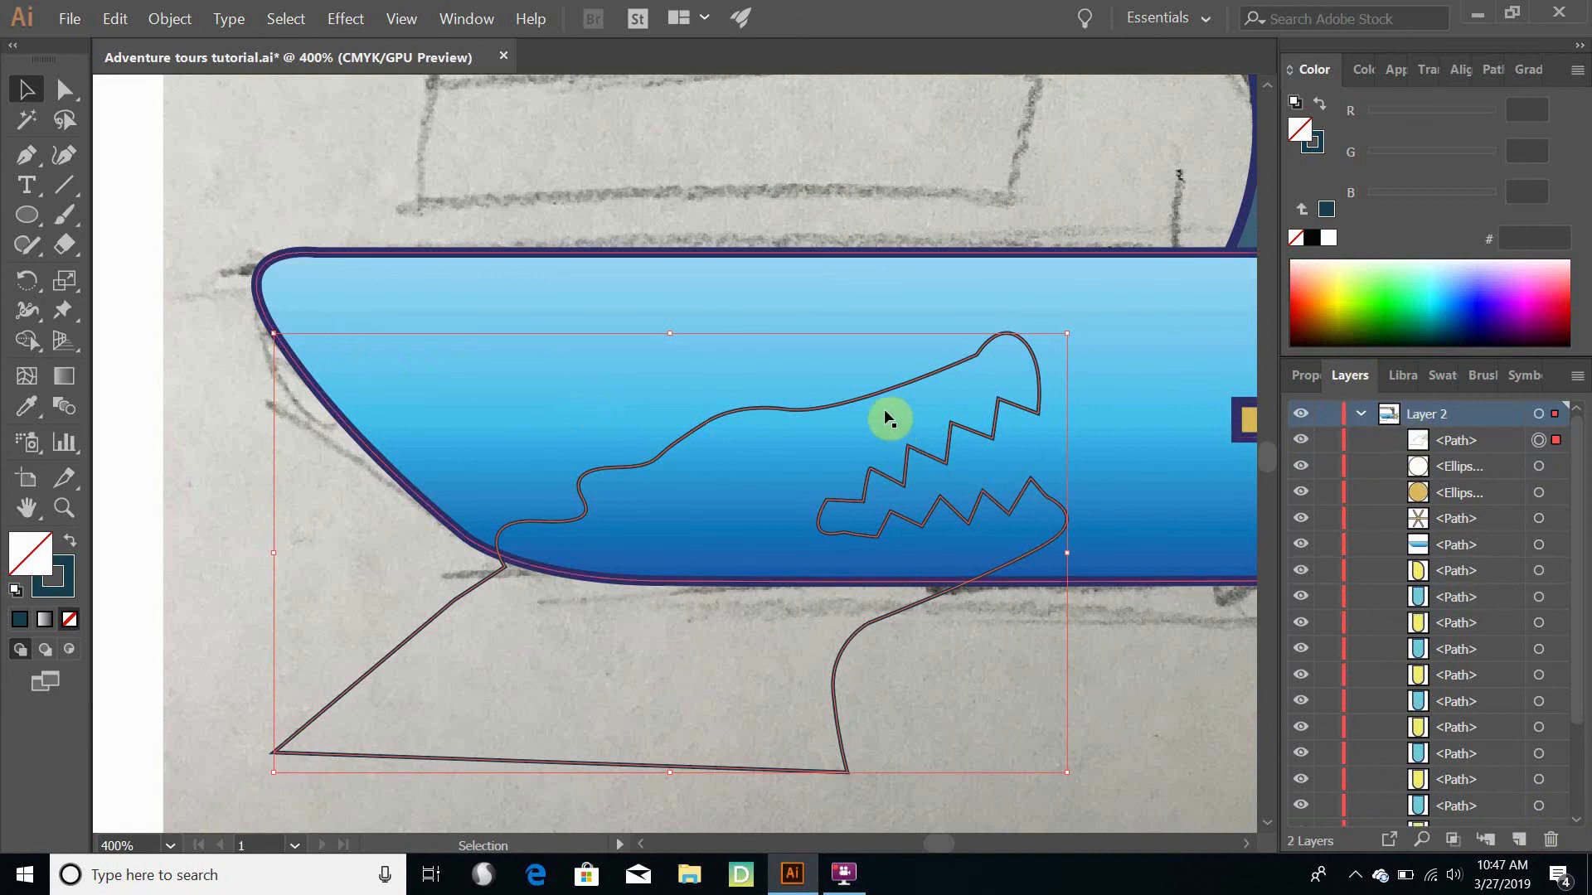
# - Subtract the toothed head outline from the blue gradient hull with Pathfinder's Minus Front, and deselect the result
pyautogui.keyDown('shift'); pyautogui.click(872, 285); pyautogui.keyUp('shift')
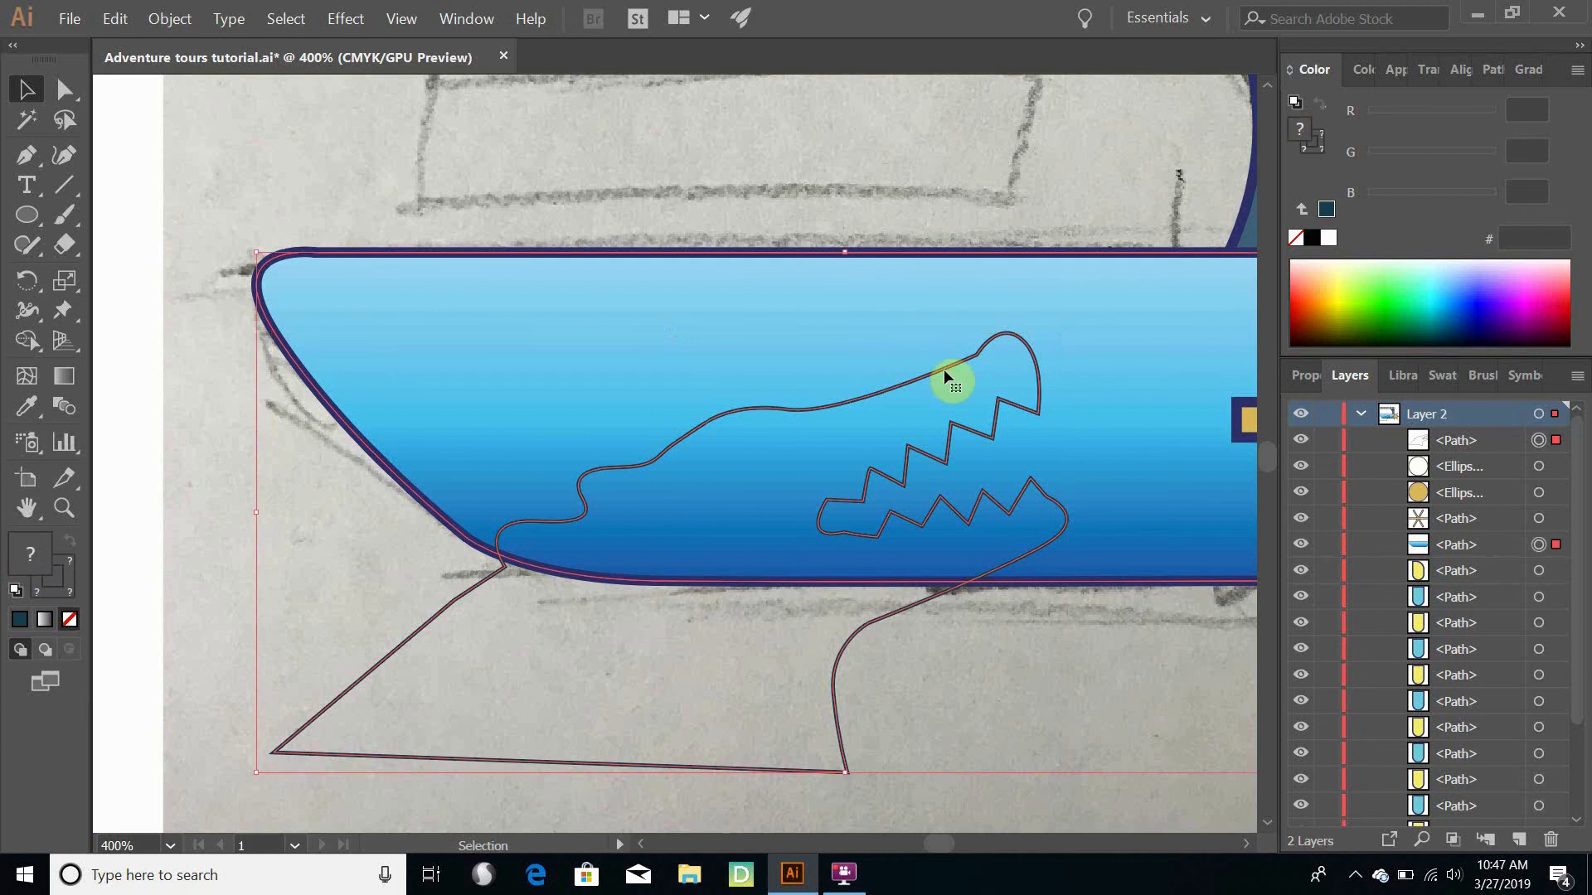
pyautogui.click(1495, 68)
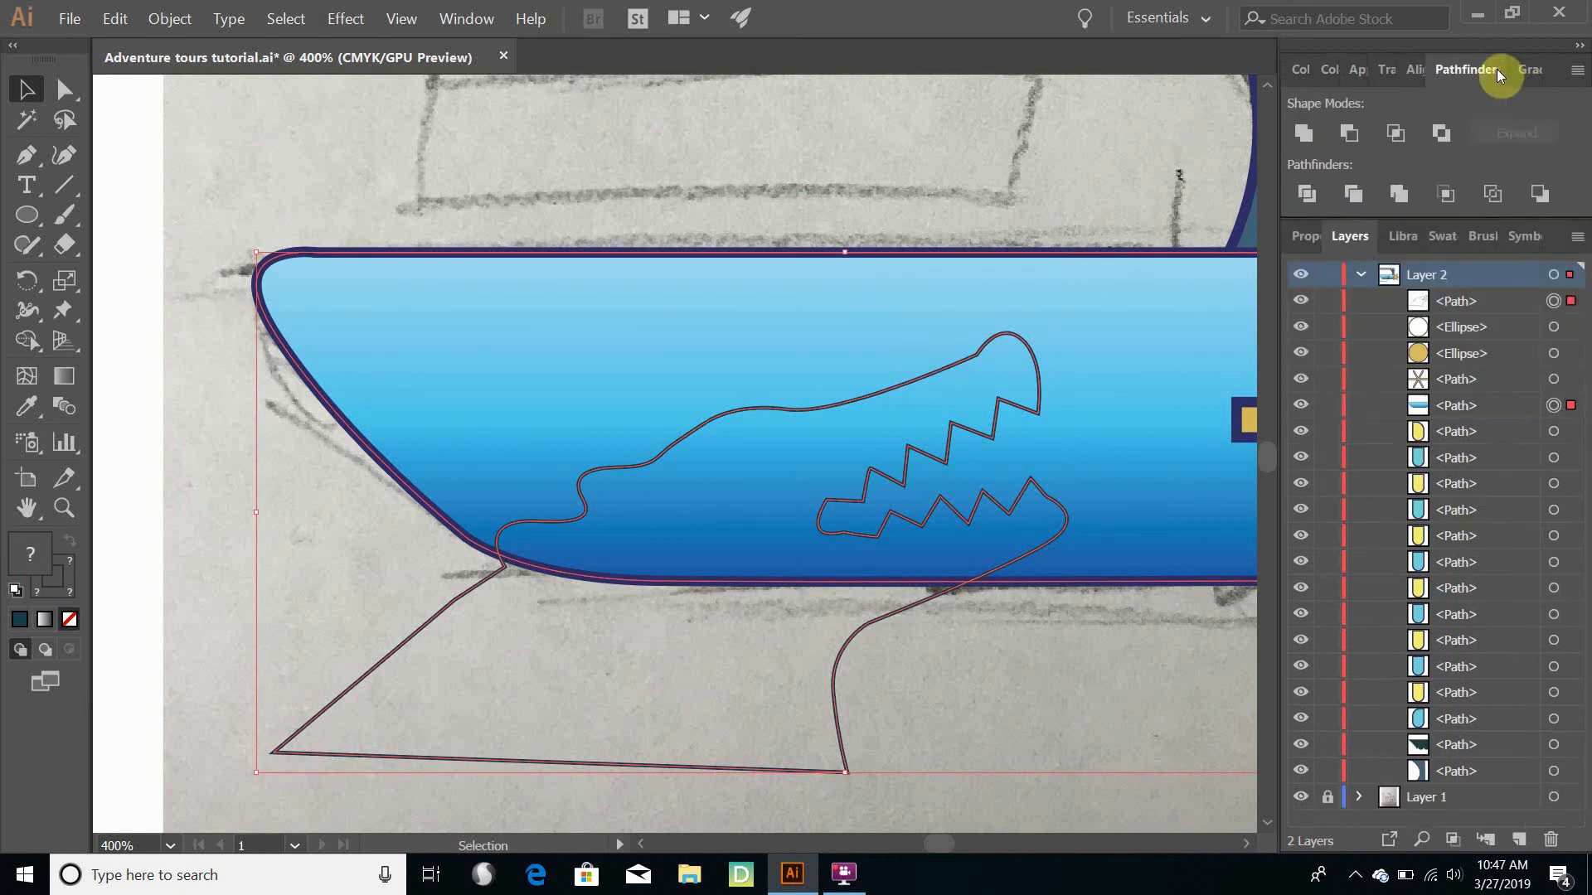
pyautogui.click(1350, 135)
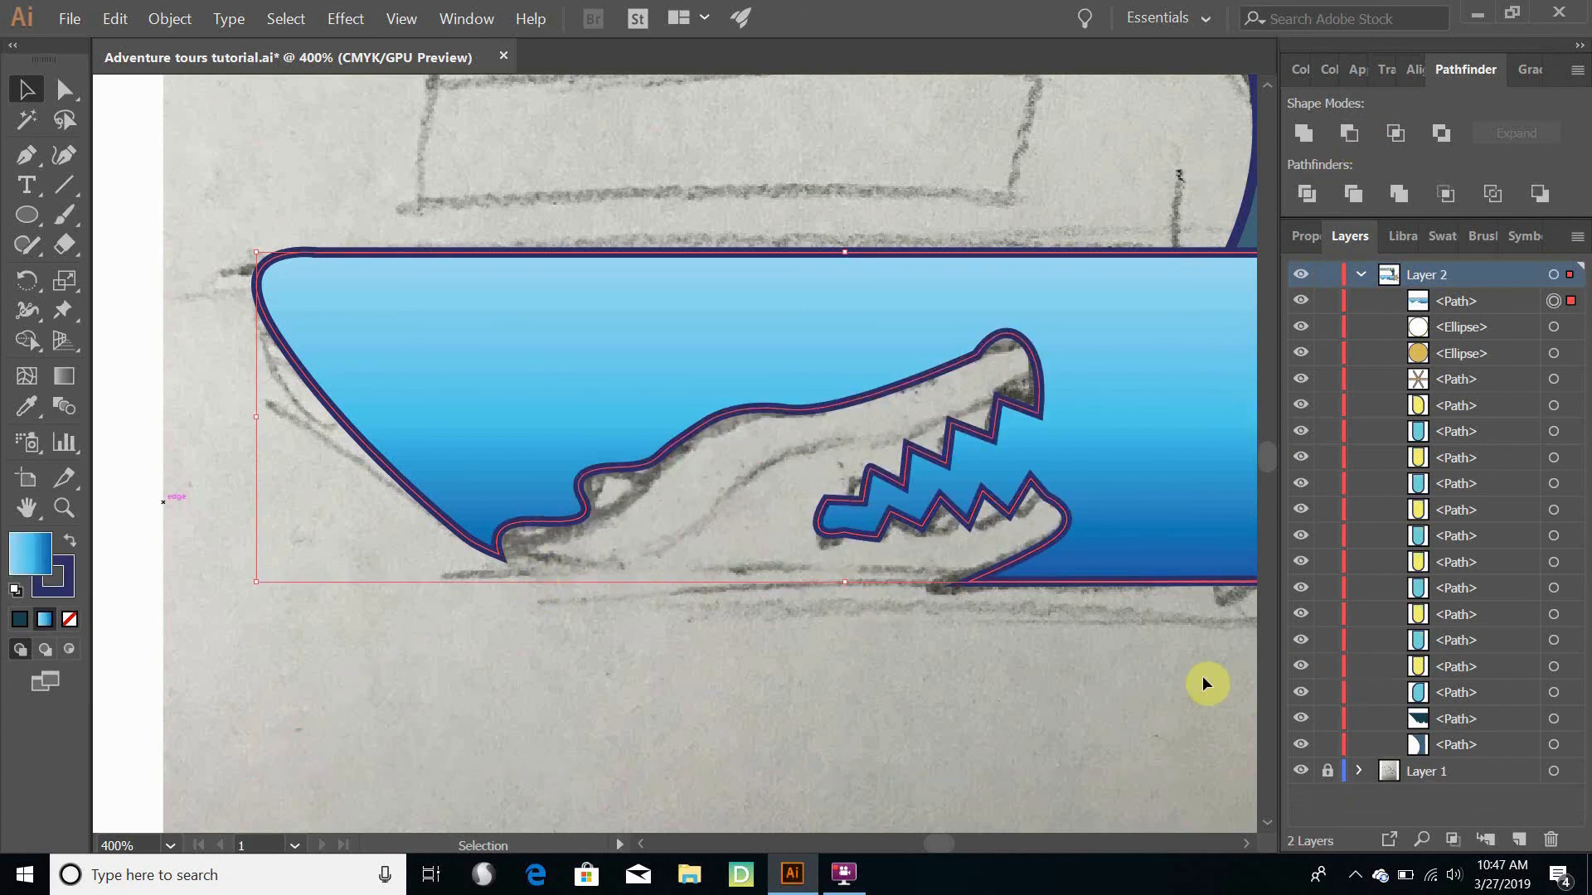
pyautogui.scroll(-3, 1099, 680)
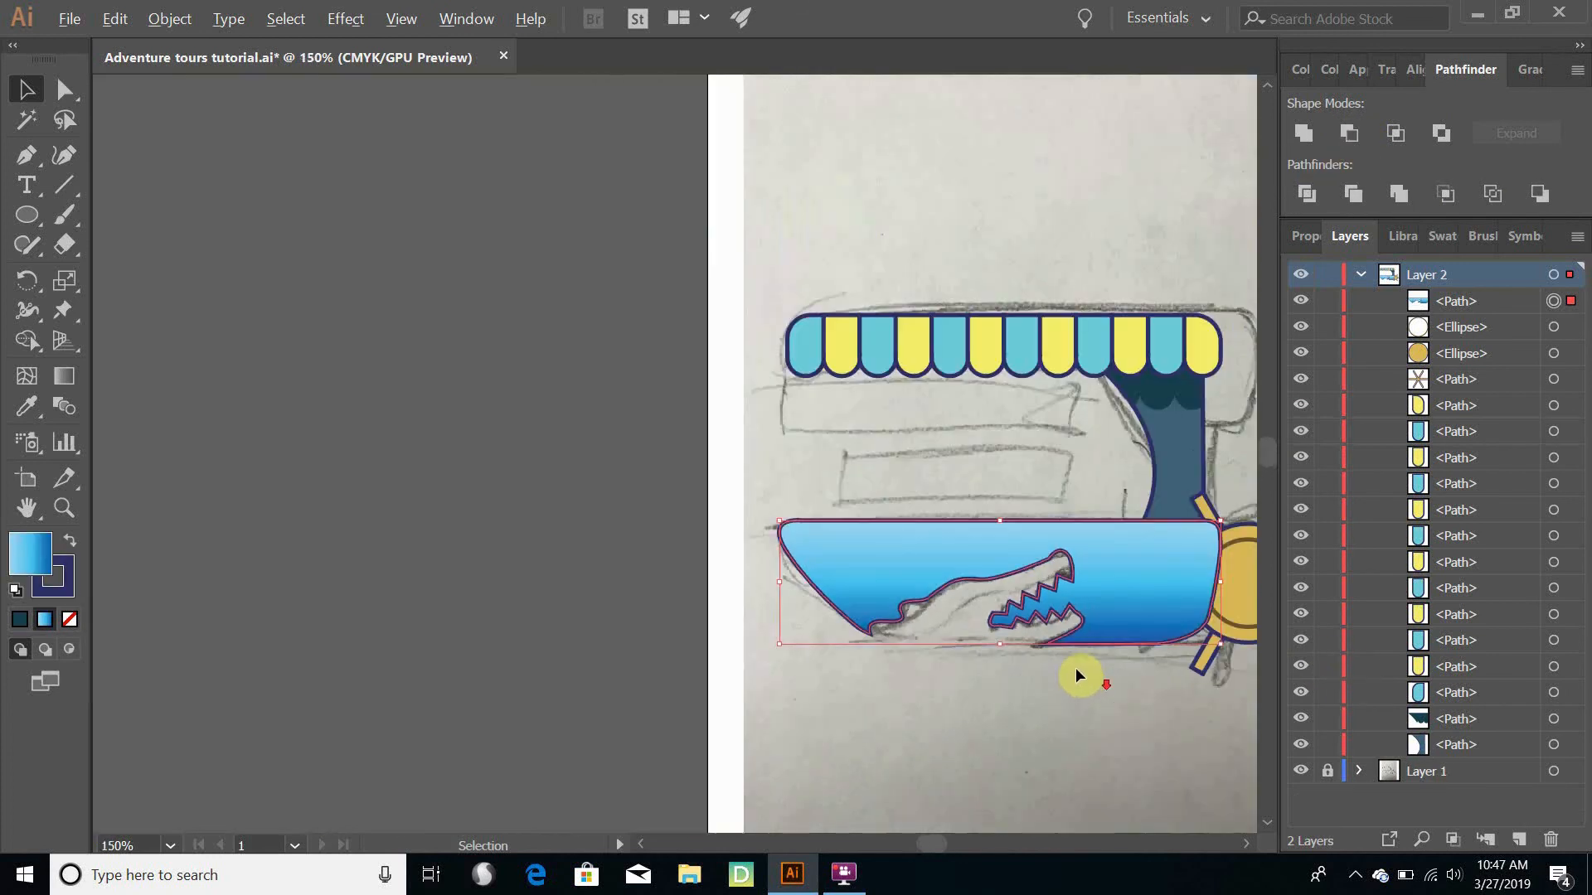
pyautogui.click(668, 395)
# - Restack the hull path in Layer 2 just above the bottommost column path, behind the paddle wheel, and save the document
pyautogui.press('space')
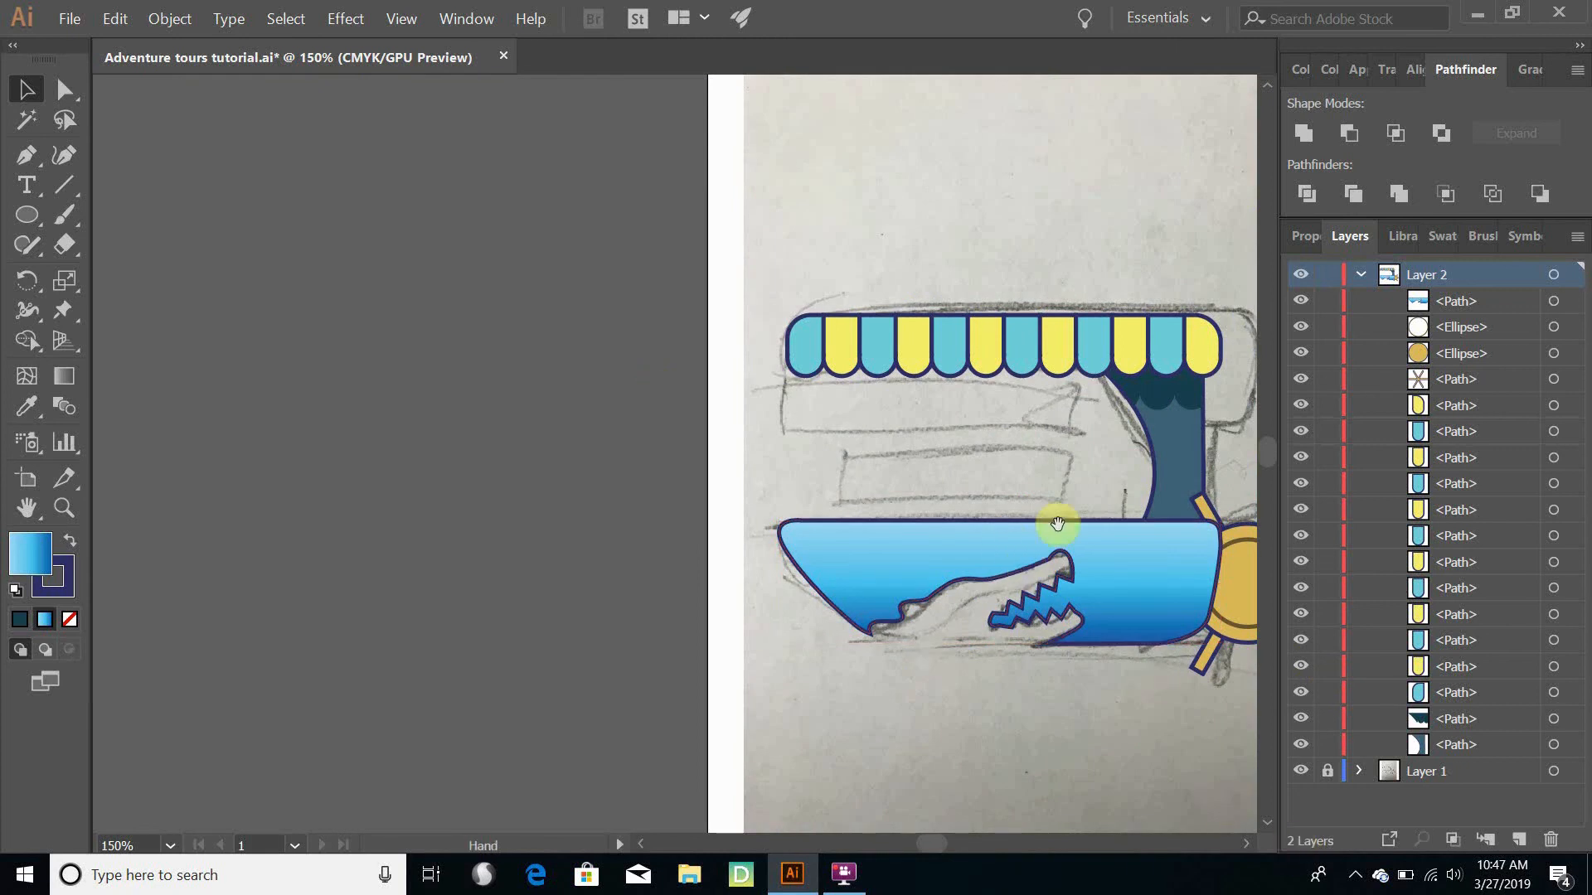
pyautogui.moveTo(1067, 426); pyautogui.dragTo(711, 338)
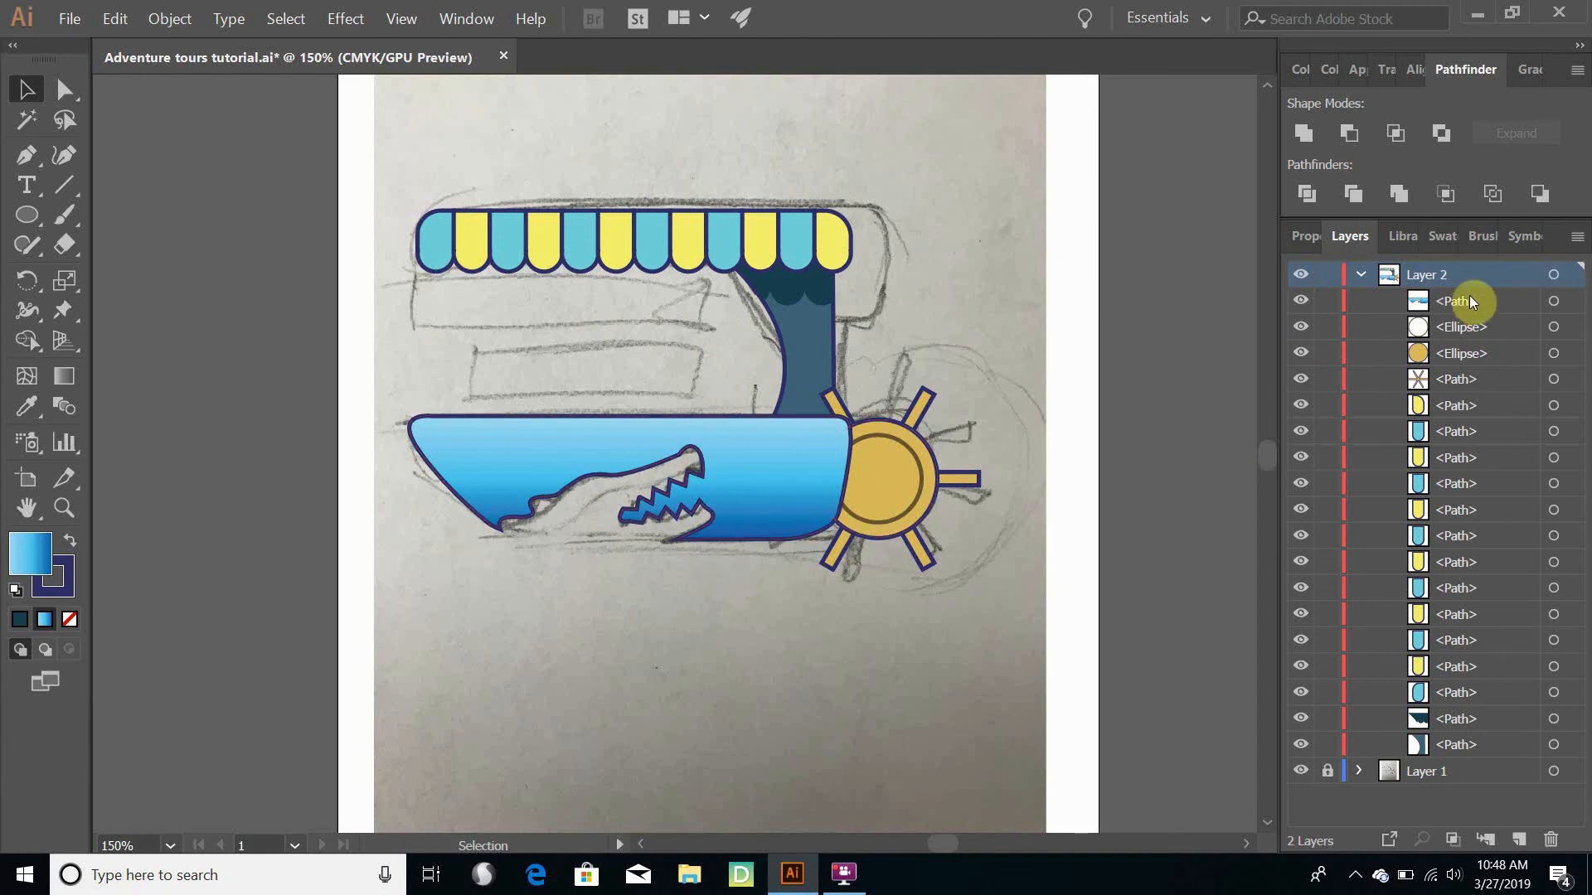
pyautogui.moveTo(1469, 301); pyautogui.dragTo(1440, 736)
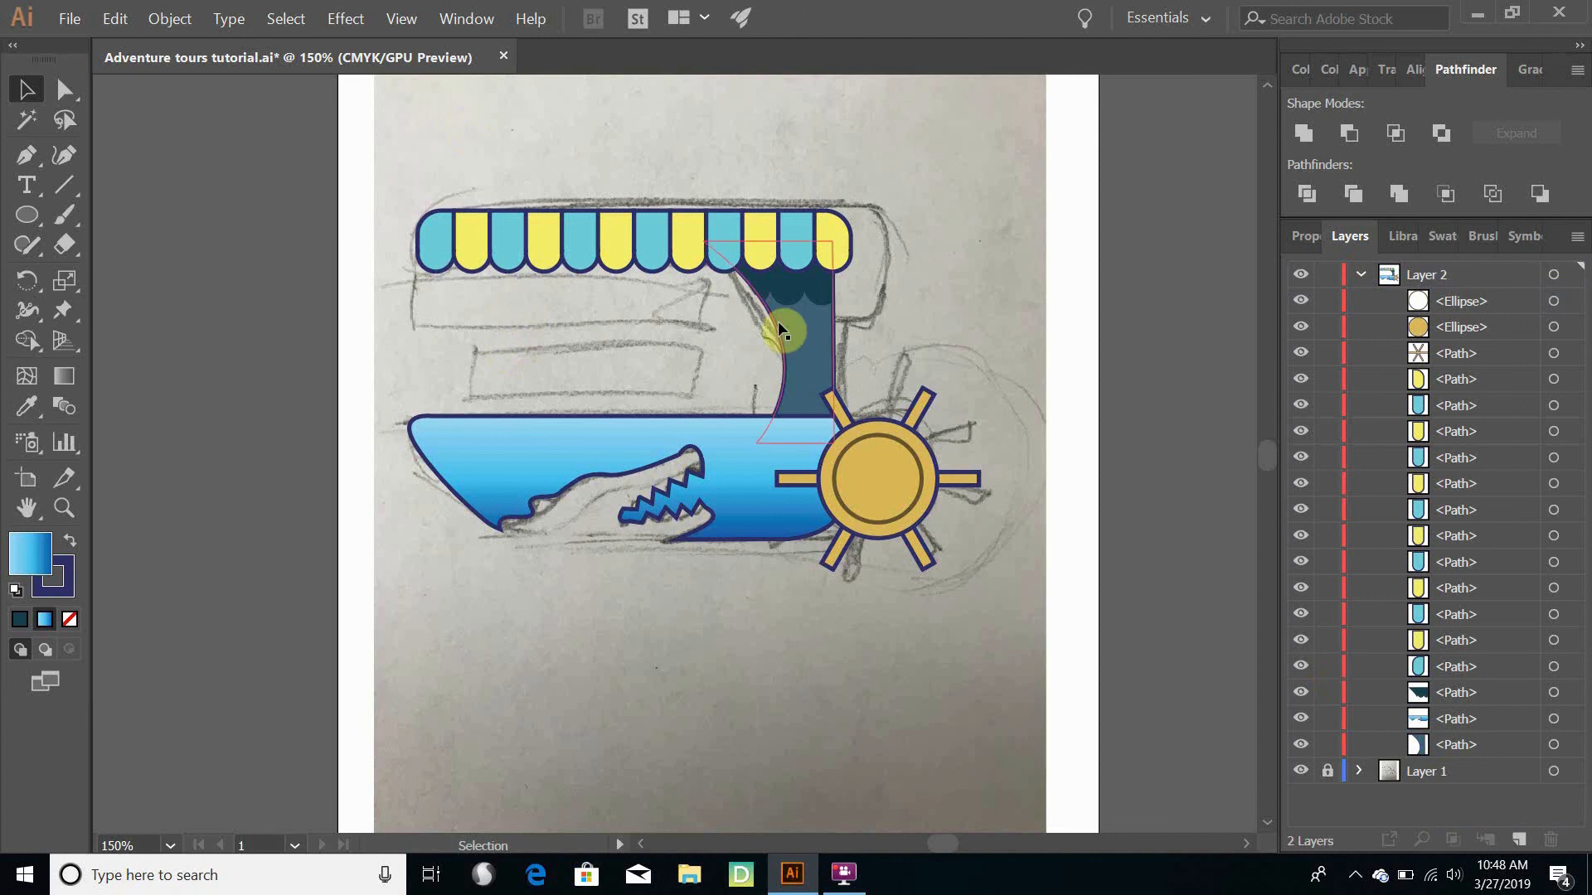
pyautogui.click(68, 20)
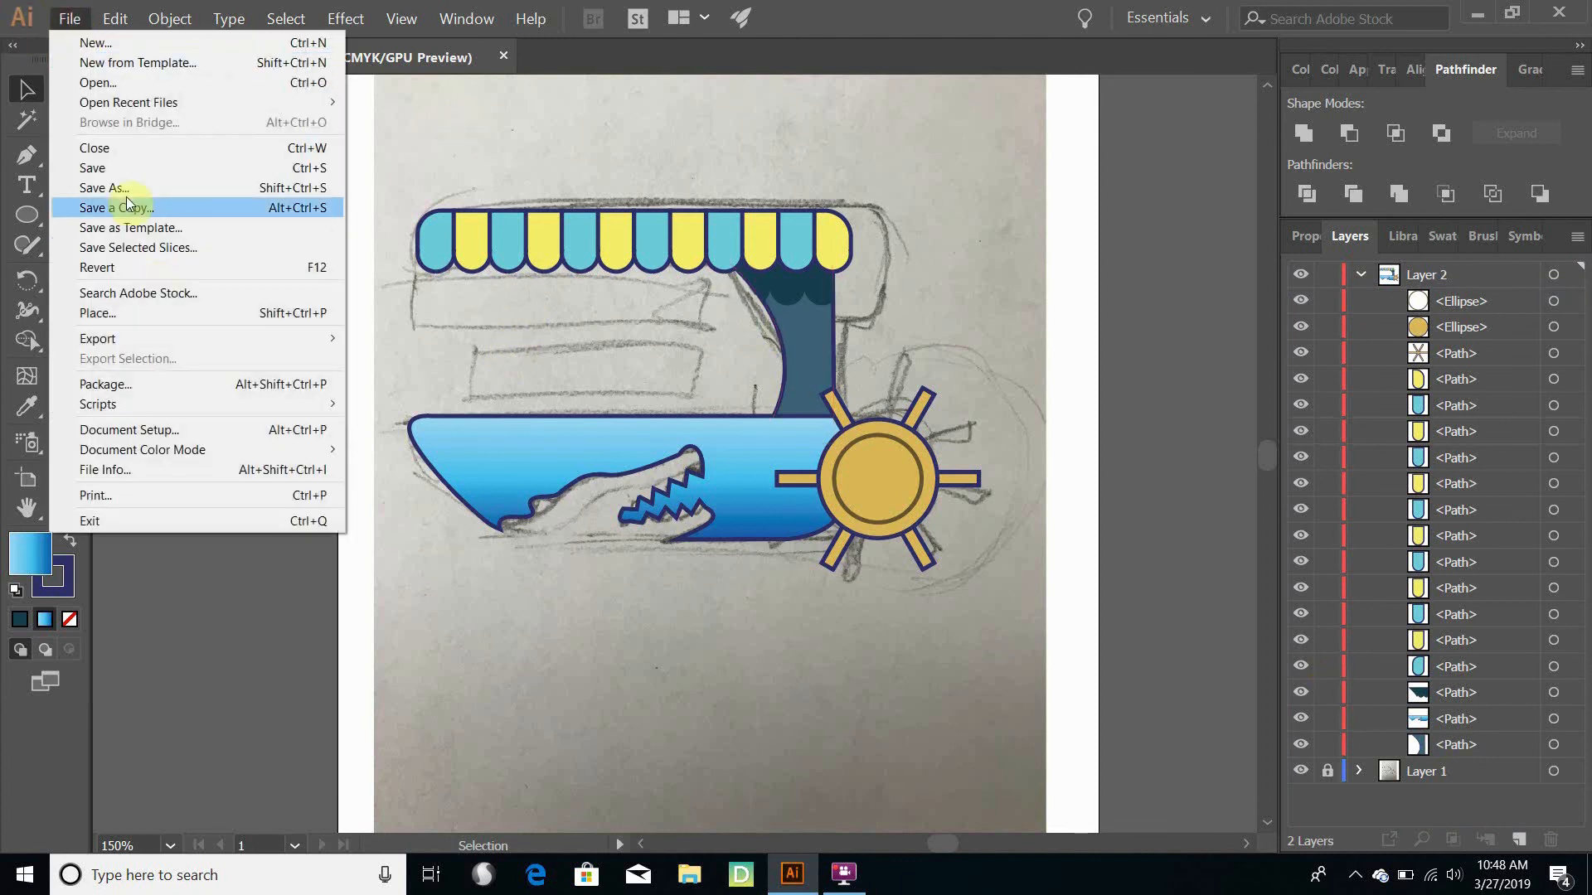
pyautogui.click(117, 171)
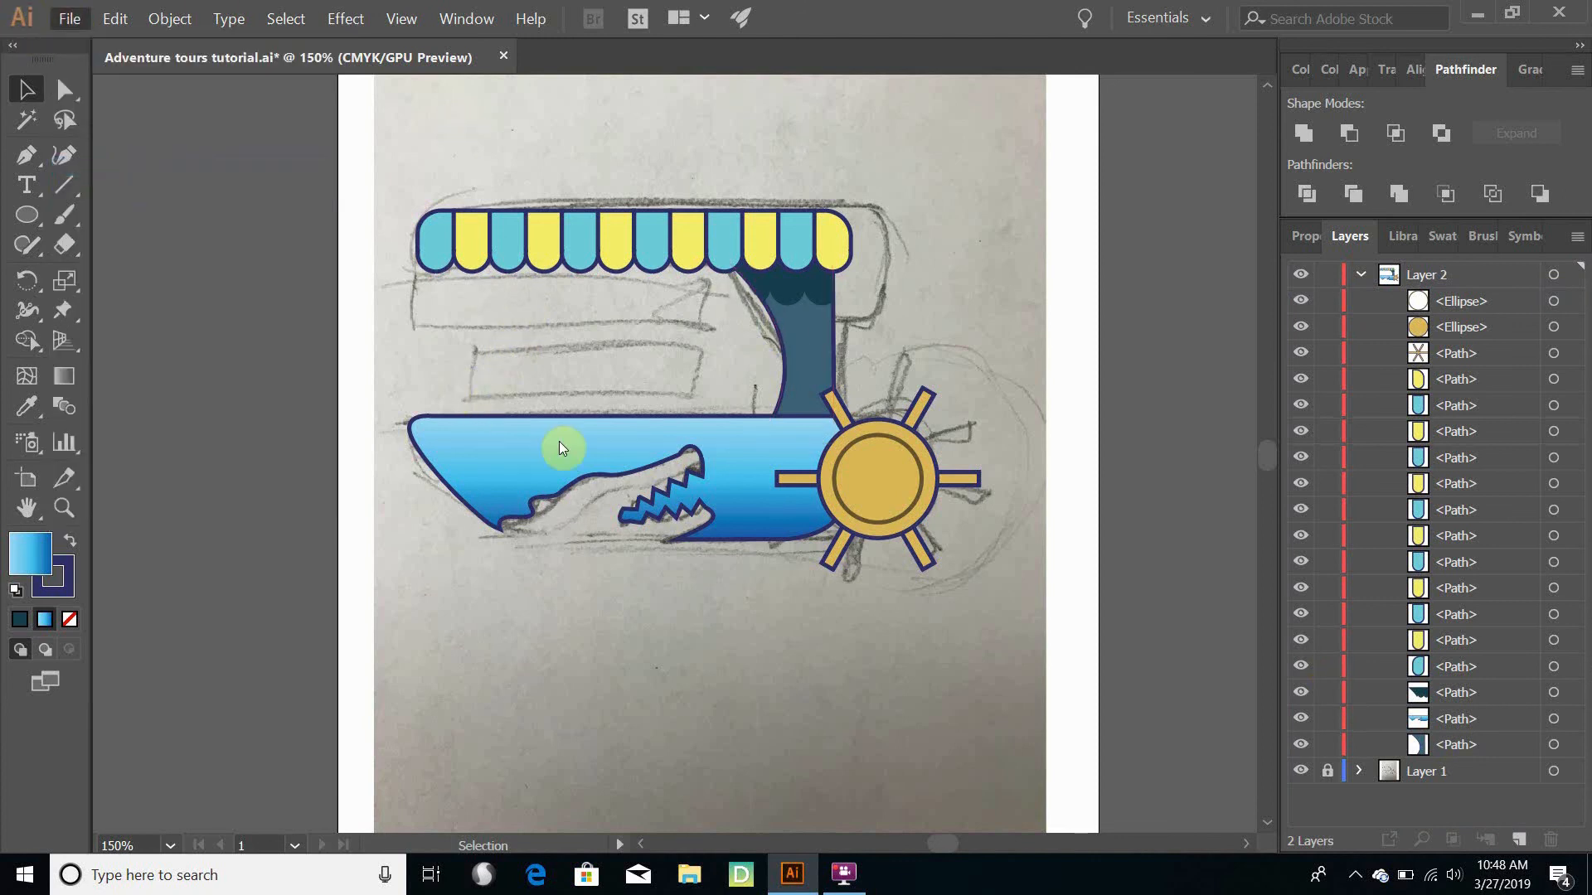